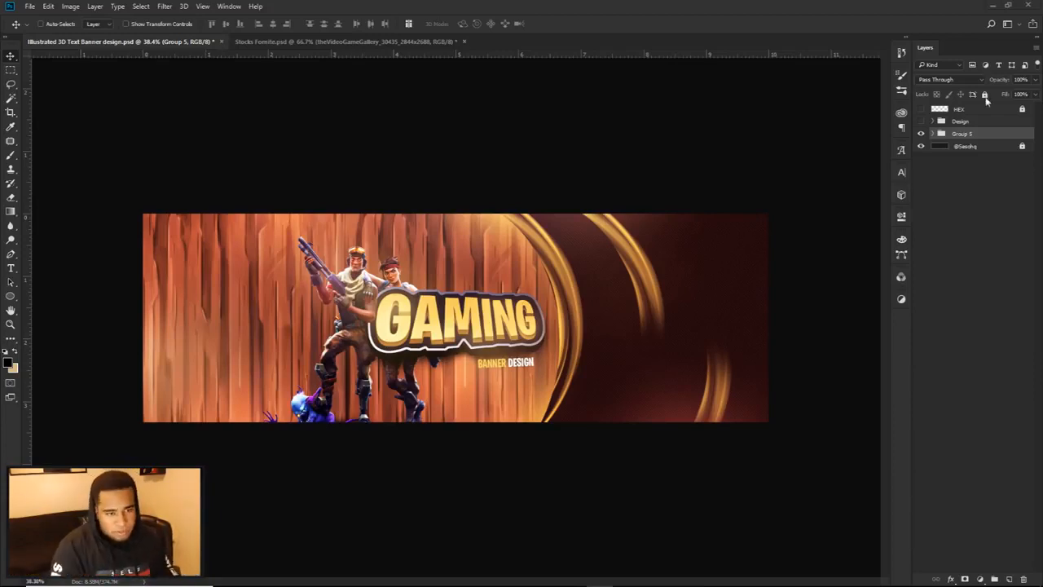
Hide Group 5 and show the Design group.
click(922, 134)
click(921, 121)
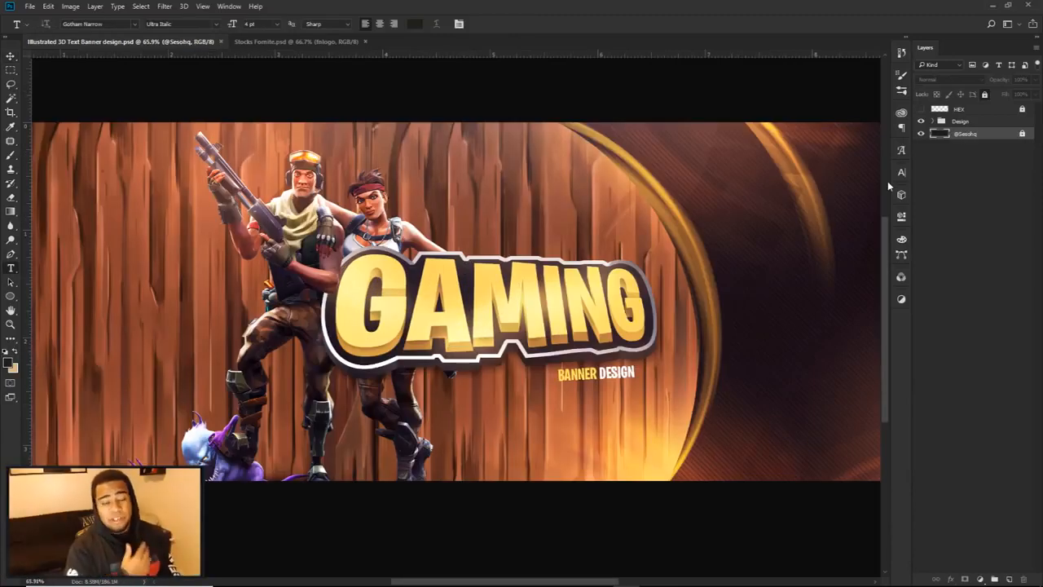
Set the text font to Burbank Big Condensed Bold.
click(901, 172)
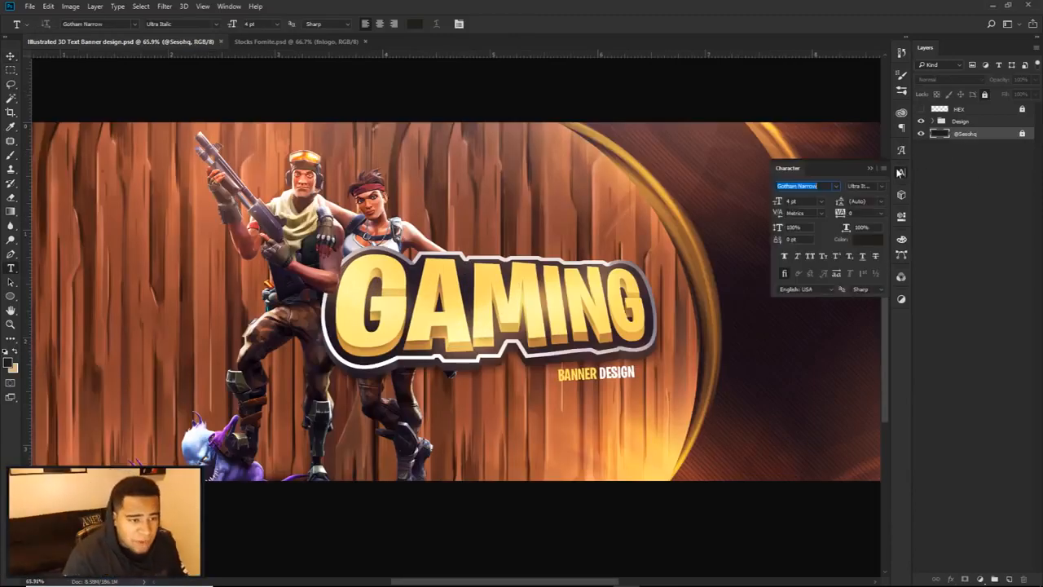
click(837, 187)
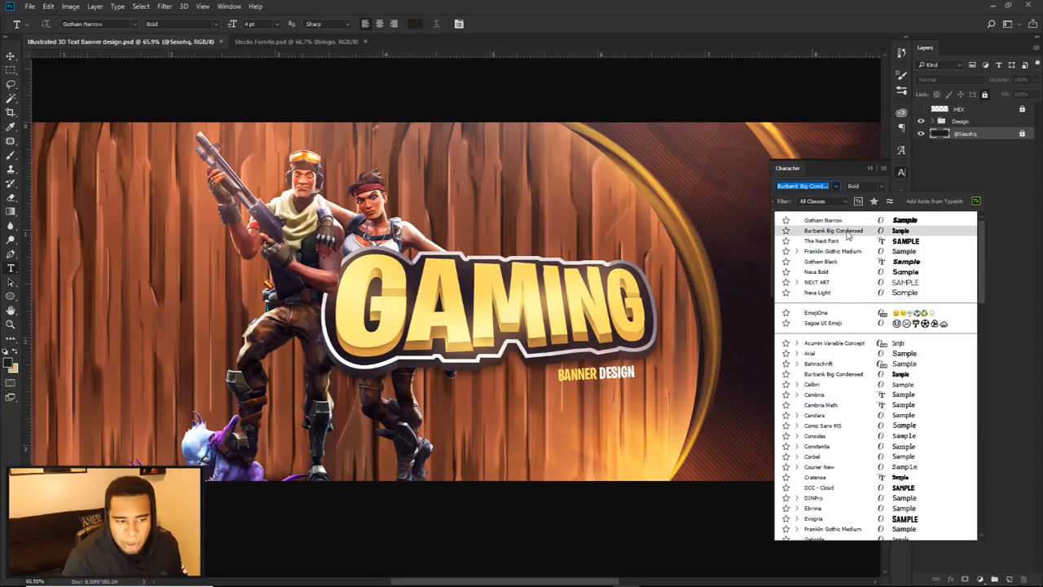
click(847, 233)
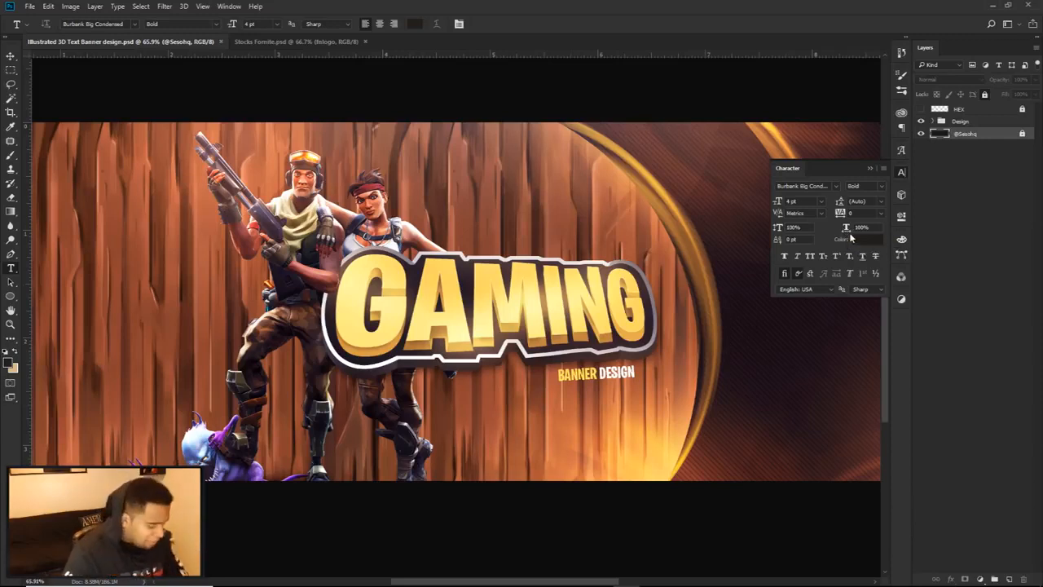
Place one vertical and one horizontal guide crossing at the centre of the banner.
click(922, 122)
click(921, 122)
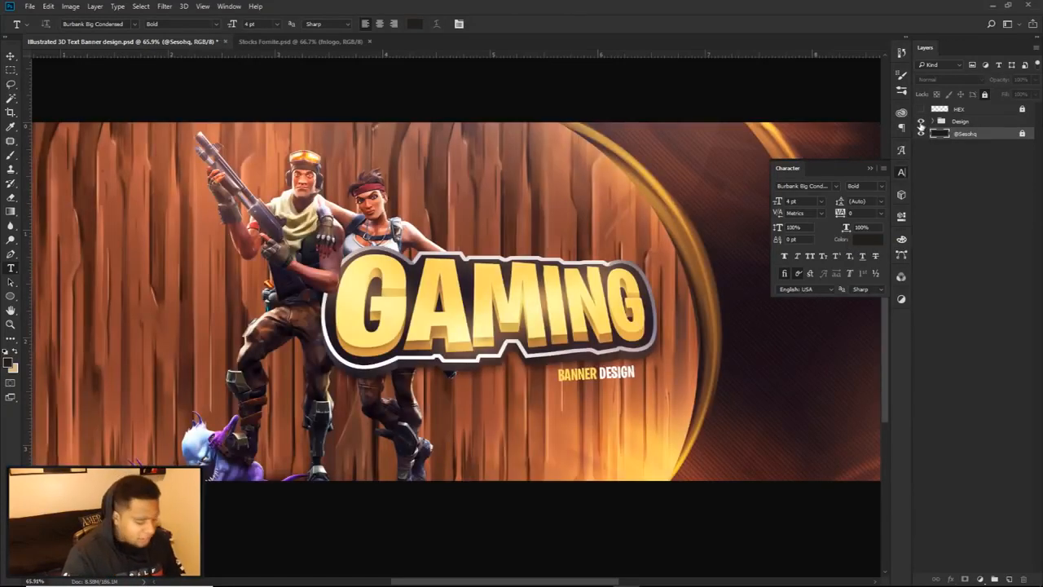
drag(31, 259, 490, 309)
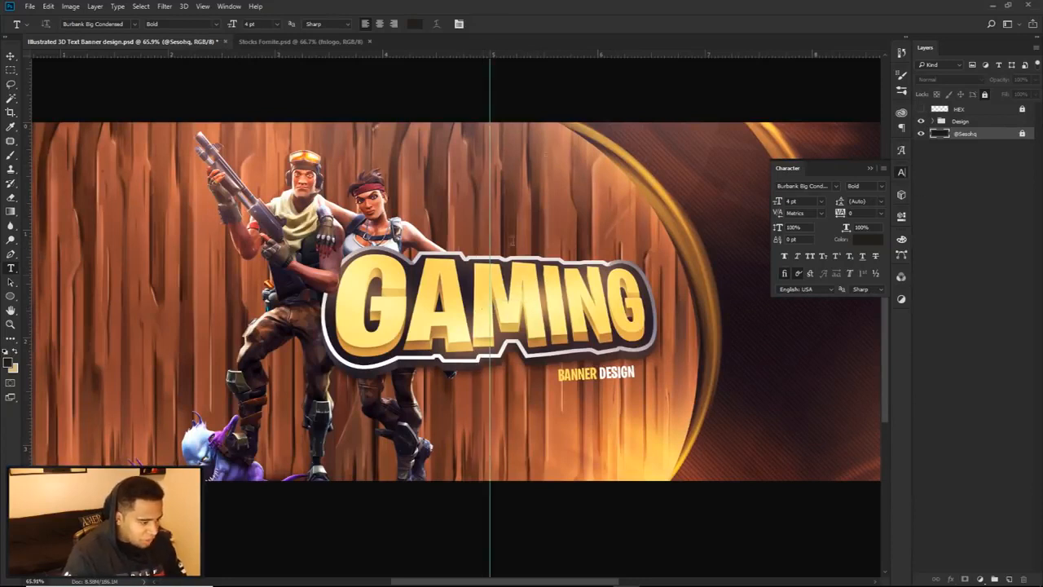
click(576, 63)
key(Escape)
drag(584, 52, 633, 302)
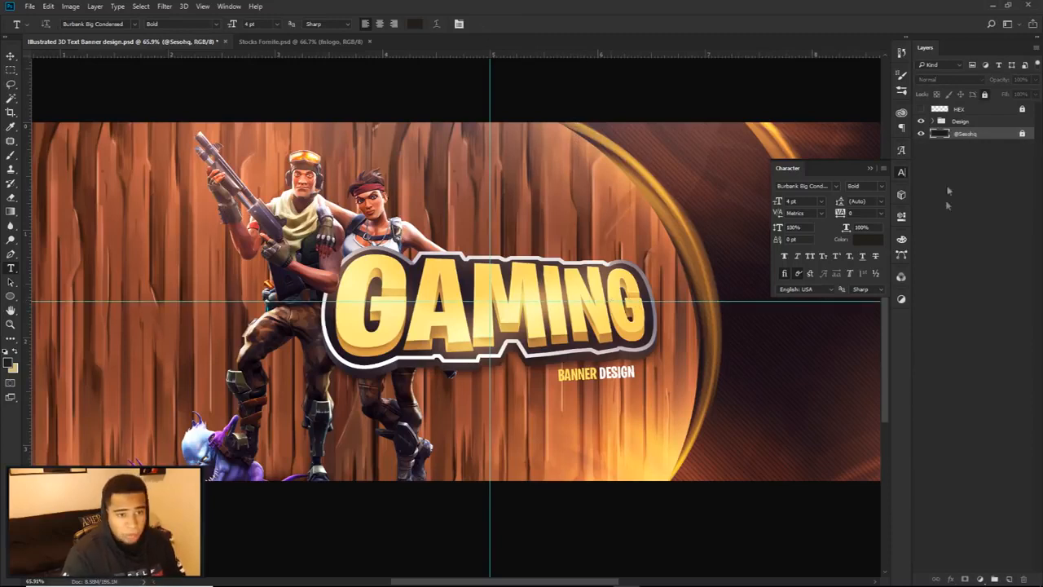
Hide the Design group and add the text "GAMING" where the two guides cross.
click(922, 121)
click(921, 121)
click(921, 122)
click(490, 305)
text(sesoh)
key(ctrl+a)
text(SESO)
key(ctrl+a)
text(SESOHQ)
Set the text colour to white (ffffff) and the font size to 72 pt.
key(ctrl+a)
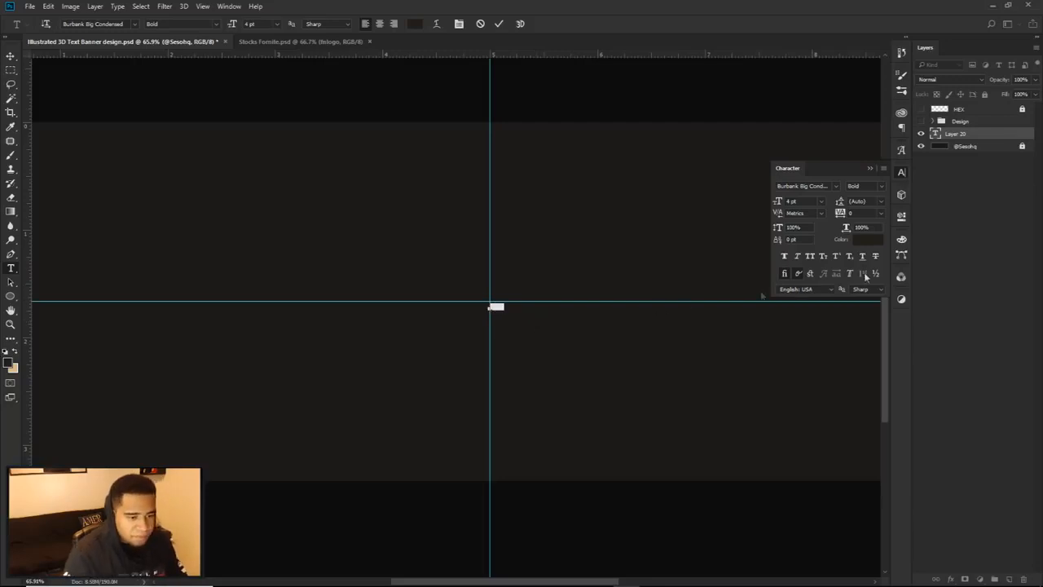
click(880, 239)
text(ffffff)
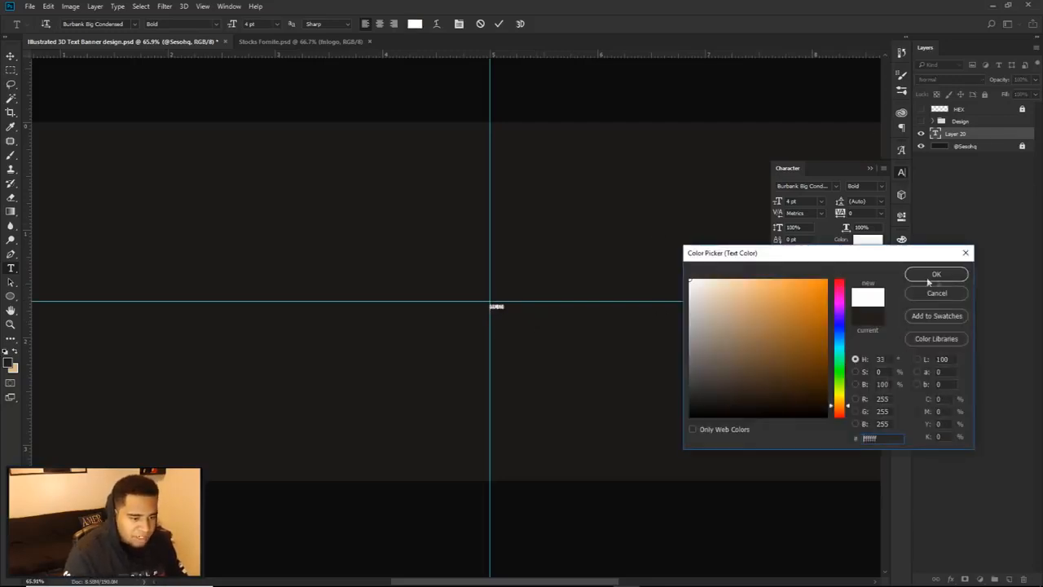
click(936, 275)
click(820, 201)
click(816, 363)
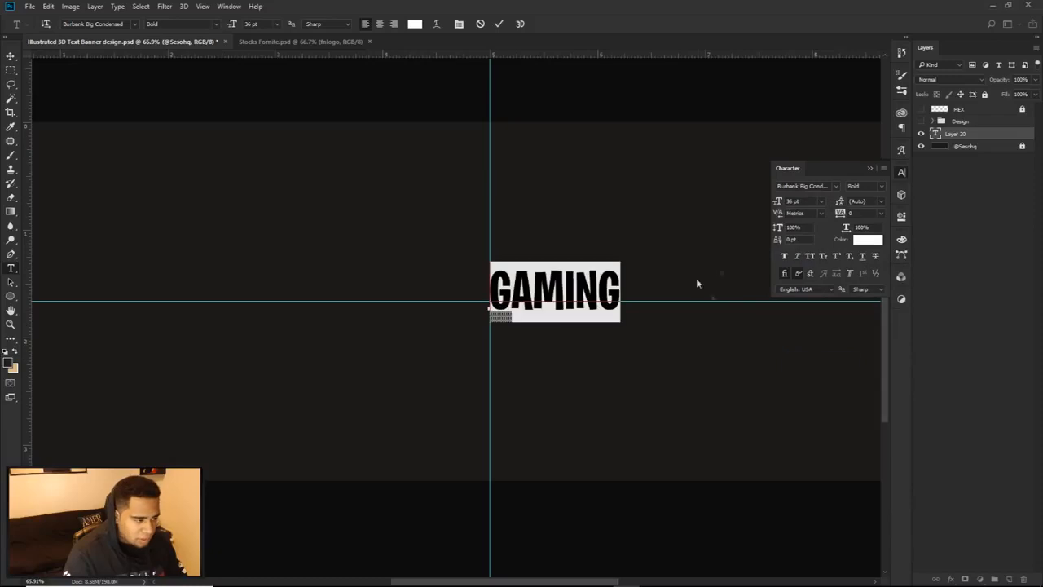
click(822, 200)
click(825, 398)
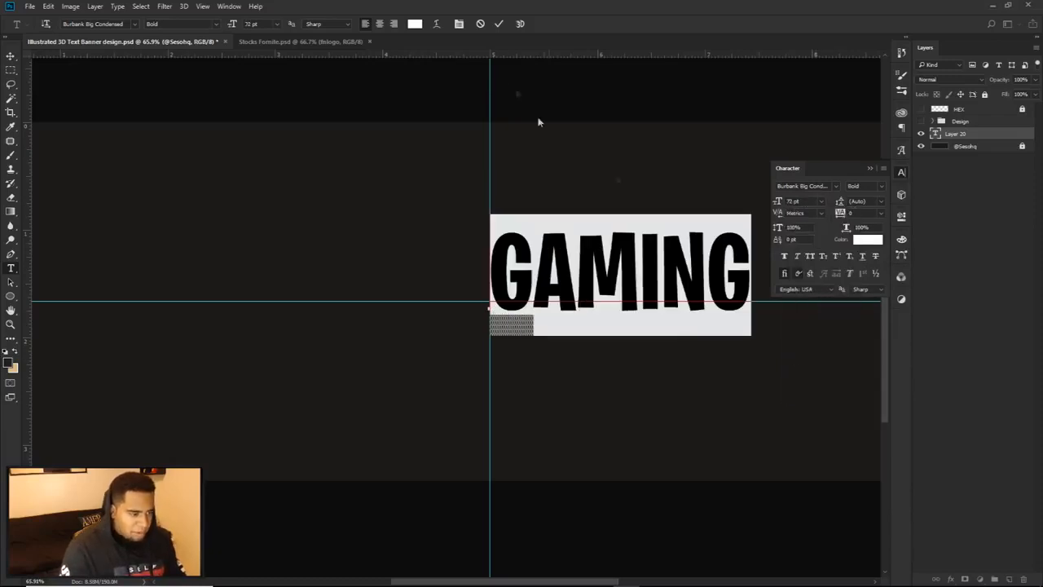
click(500, 24)
Centre the GAMING text on the guides and move its layer above the Design group, with that group shown.
key(v)
drag(628, 286, 501, 308)
click(922, 120)
drag(955, 134, 960, 119)
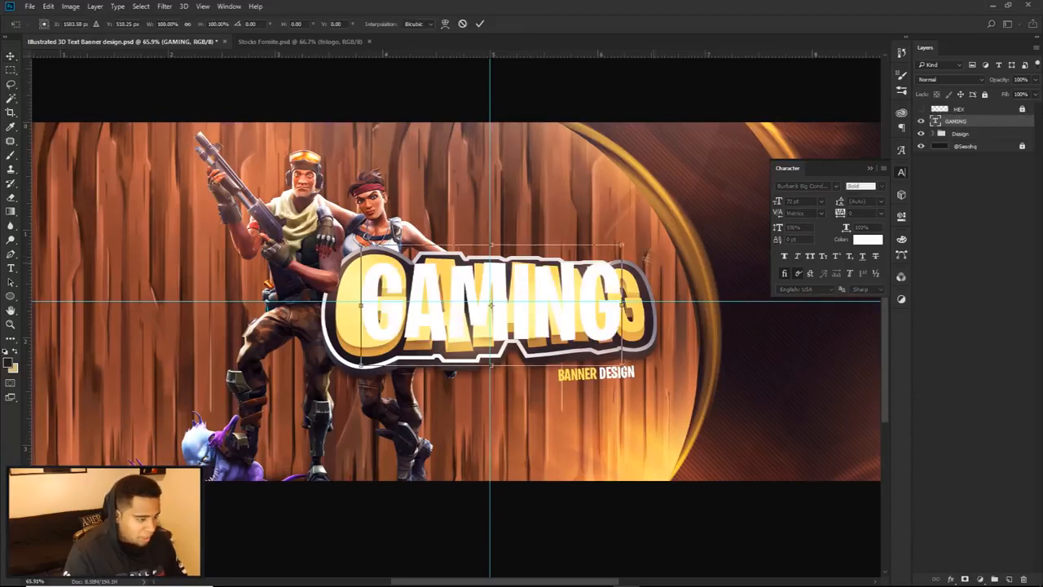
Scale the GAMING text to about 100.6% and shift it slightly left and up with the Design group hidden.
key(ctrl+t)
drag(622, 244, 622, 243)
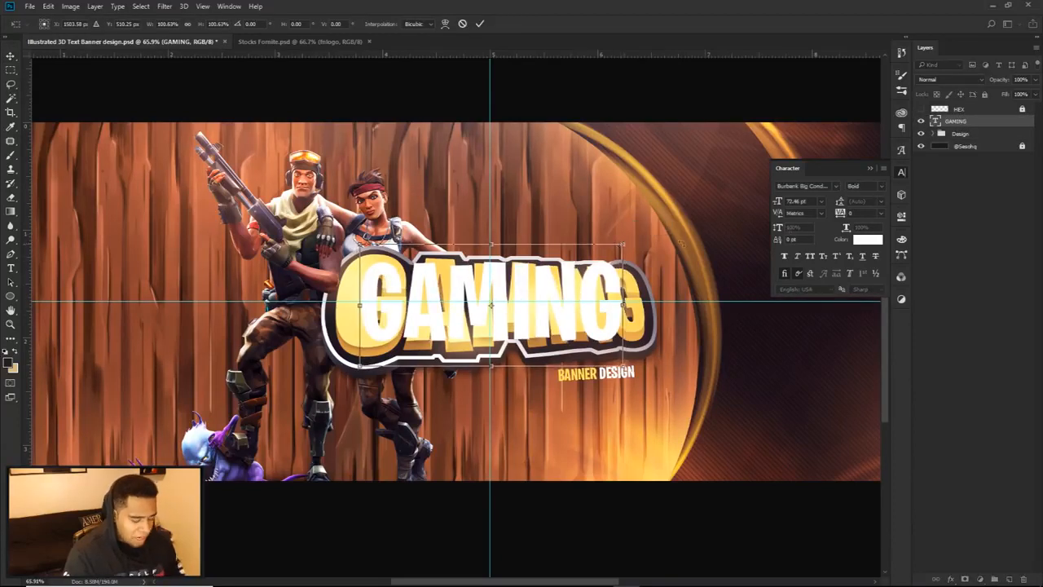
key(Return)
click(921, 133)
drag(565, 281, 554, 287)
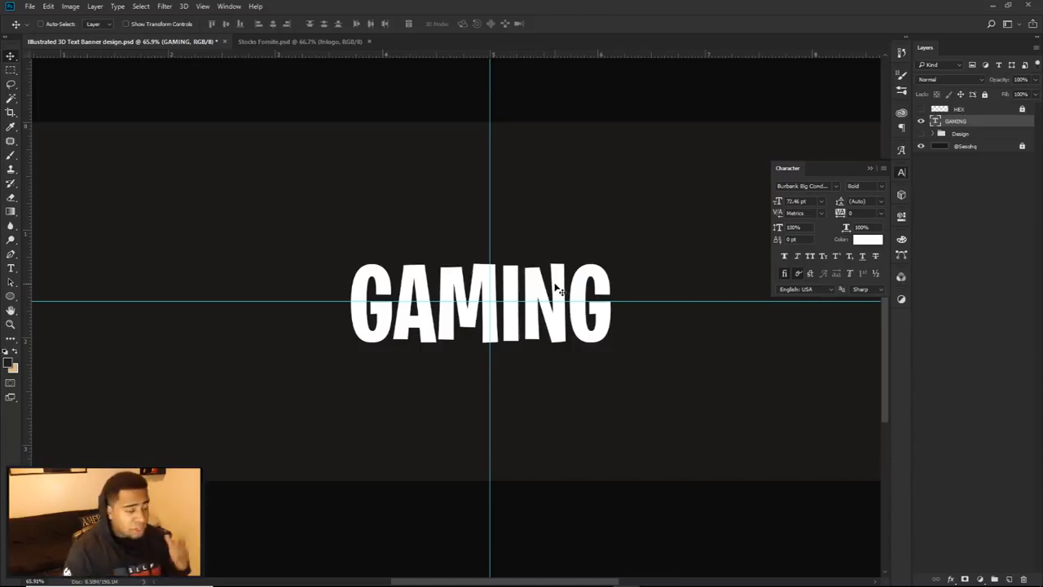
Rasterize the GAMING text layer.
right_click(986, 122)
click(801, 270)
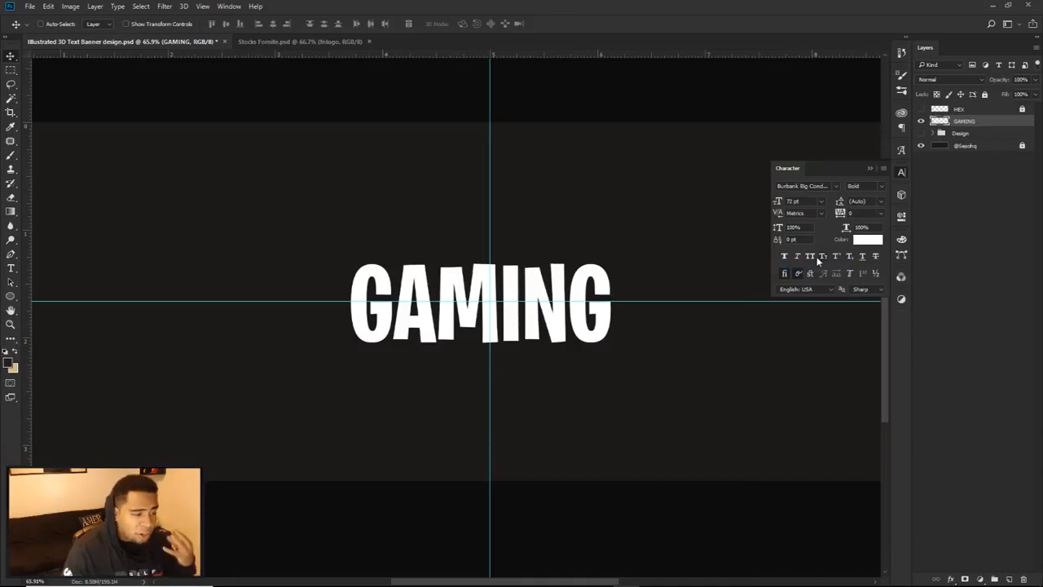
key(b)
mouse_move(626, 281)
mouse_down()
mouse_move(631, 347)
mouse_move(648, 310)
mouse_up()
key(ctrl+z)
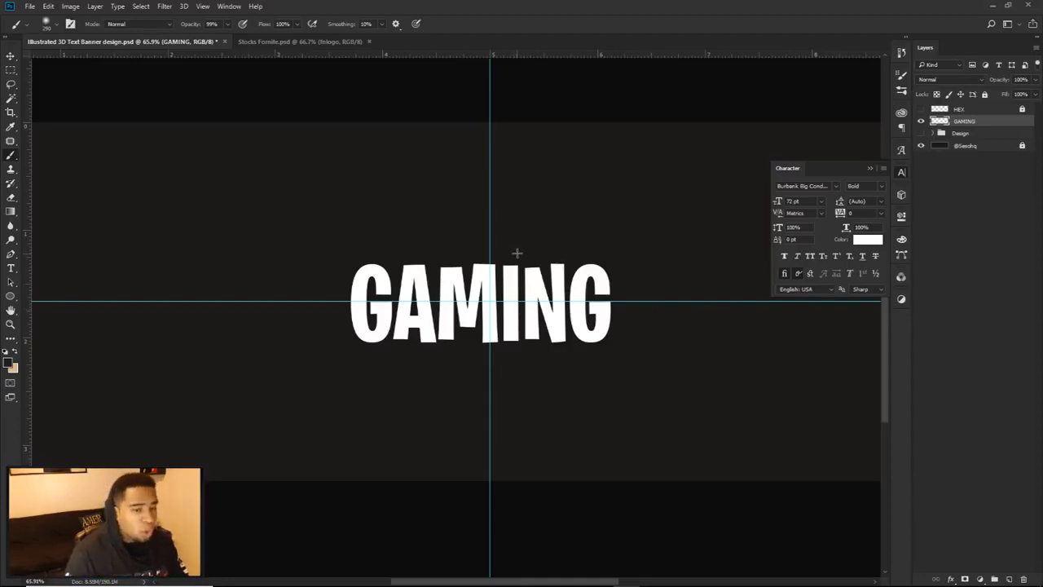
Apply a Perspective transform to the GAMING lettering, making its right end shorter than its left.
key(ctrl+t)
right_click(552, 279)
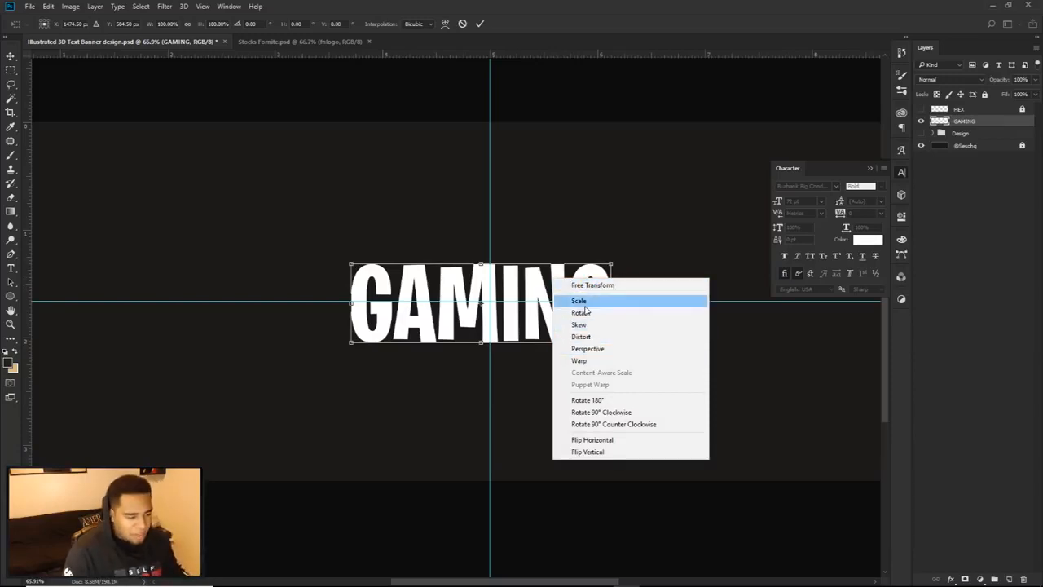
click(599, 349)
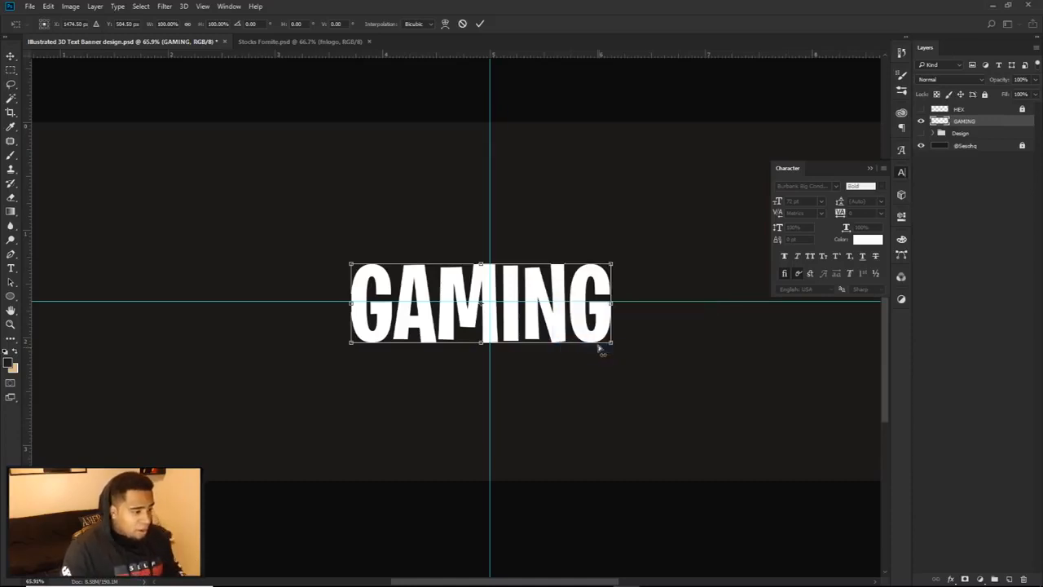
scroll(571, 285, up, 5)
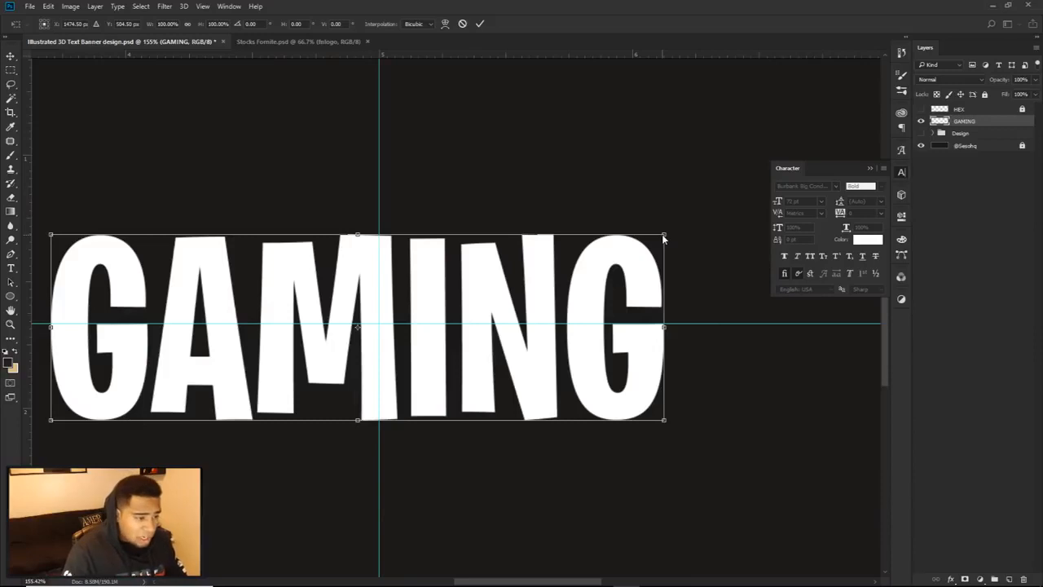
drag(664, 236, 665, 263)
Enlarge the left end of the lettering in perspective, flare its lower edge wider than the upper one, and apply the transform.
scroll(607, 269, down, 2)
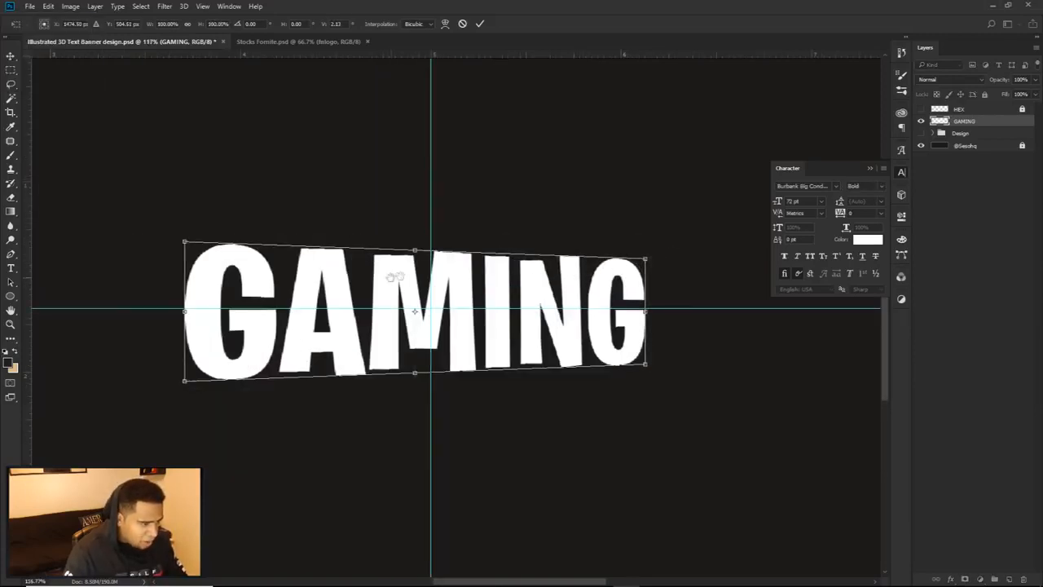
drag(393, 277, 560, 267)
drag(352, 233, 352, 222)
scroll(589, 260, down, 1)
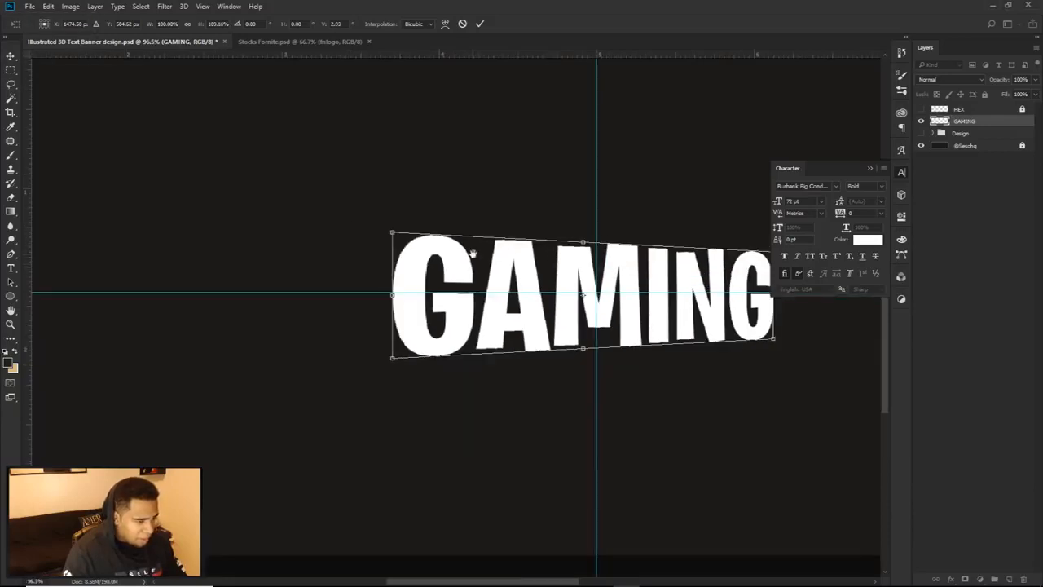
drag(472, 254, 357, 239)
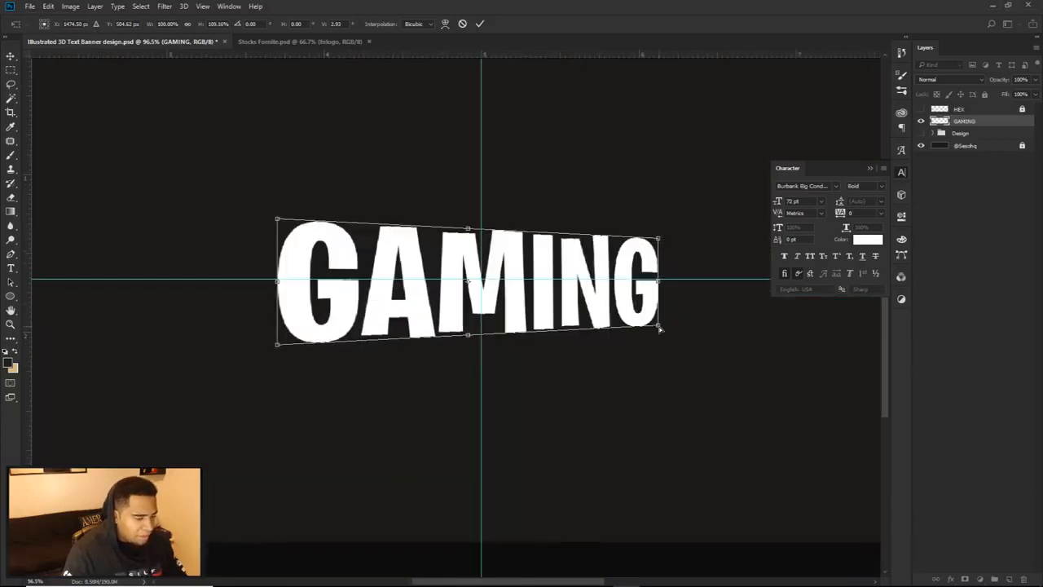
drag(659, 327, 674, 325)
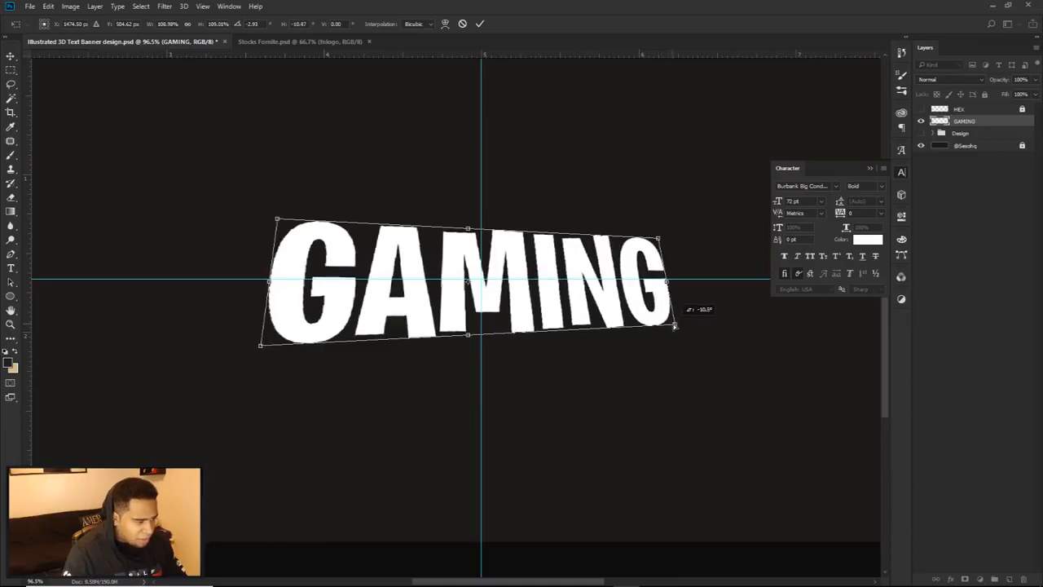
click(480, 23)
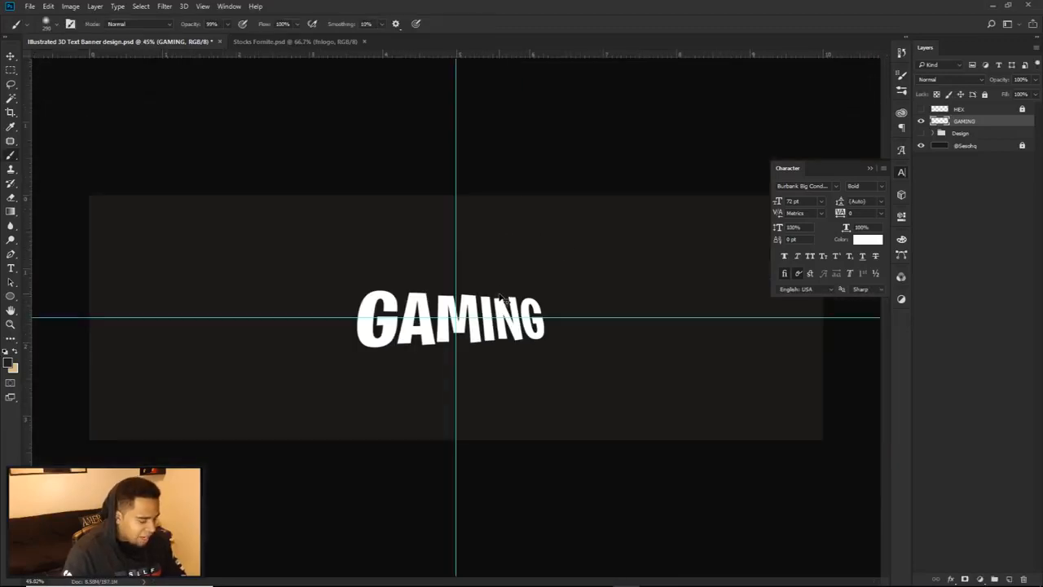
Centre the transformed GAMING lettering on the crossing of the guides.
key(ctrl+semicolon)
key(v)
scroll(487, 318, up, 2)
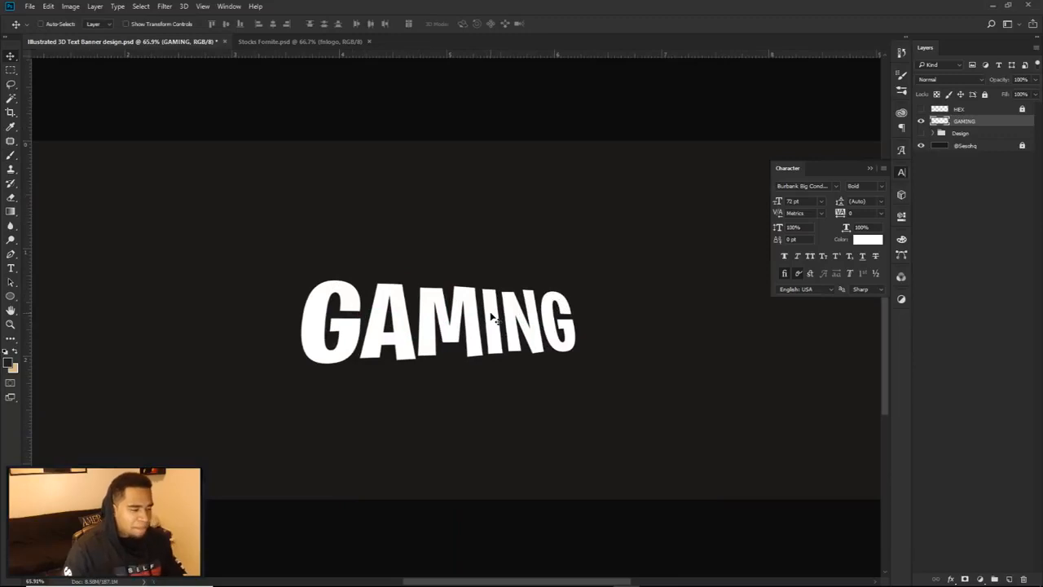
drag(490, 314, 496, 319)
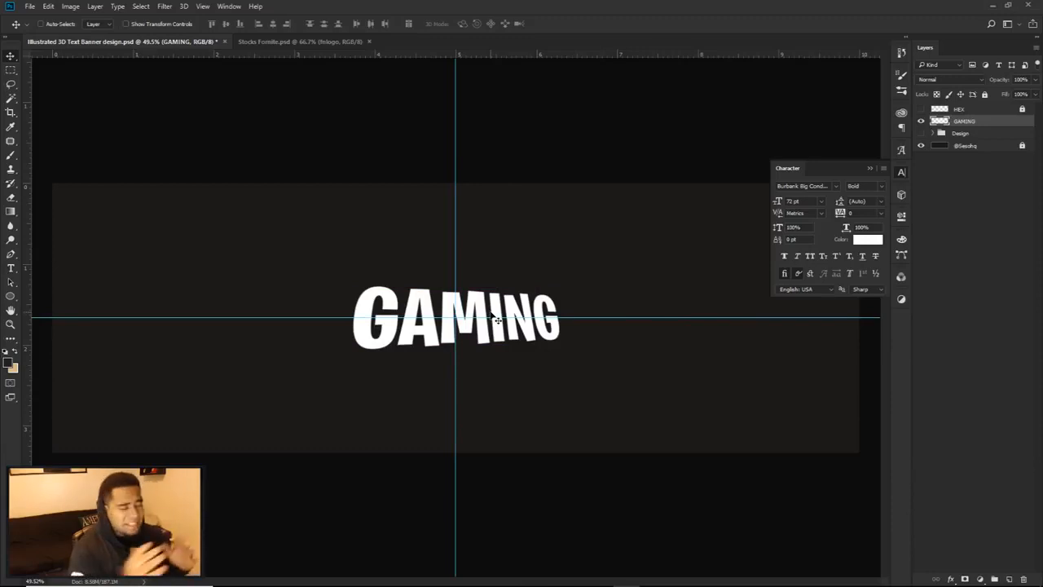
Show the HEX layer with the colour swatches, keeping the GAMING layer visible.
scroll(427, 323, up, 4)
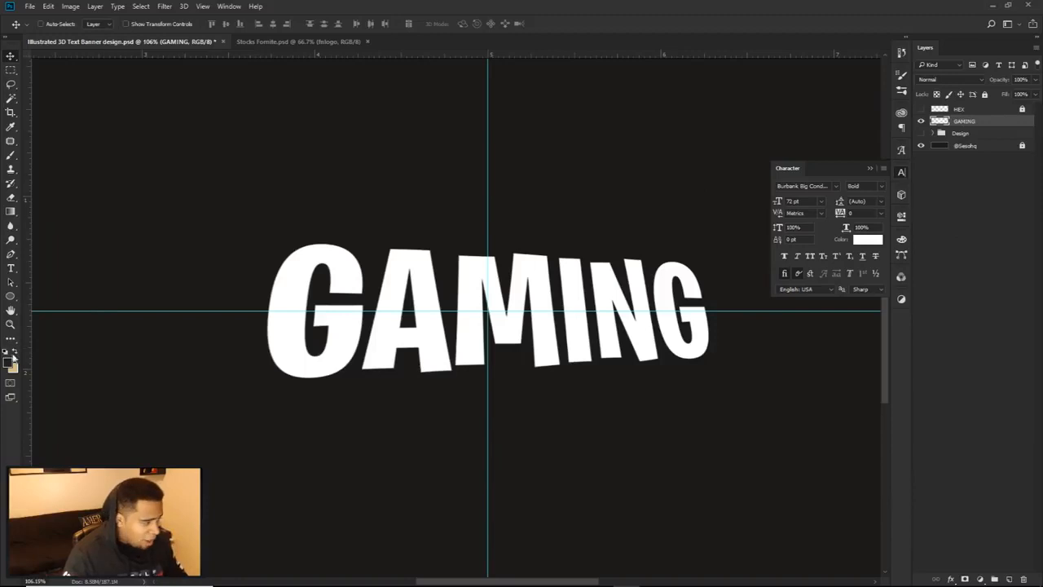
scroll(589, 314, down, 3)
click(921, 121)
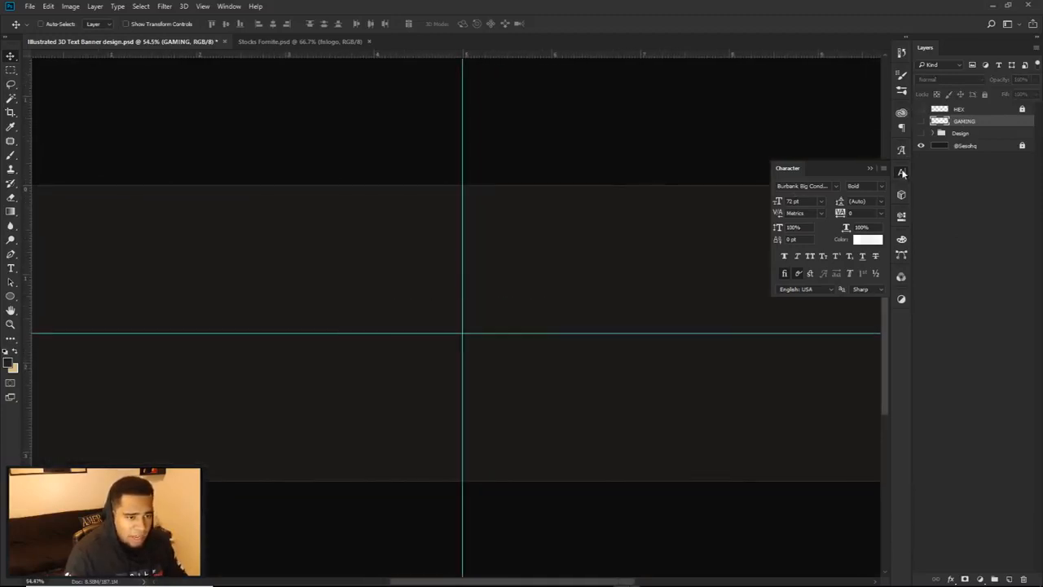
click(921, 121)
drag(825, 247, 762, 236)
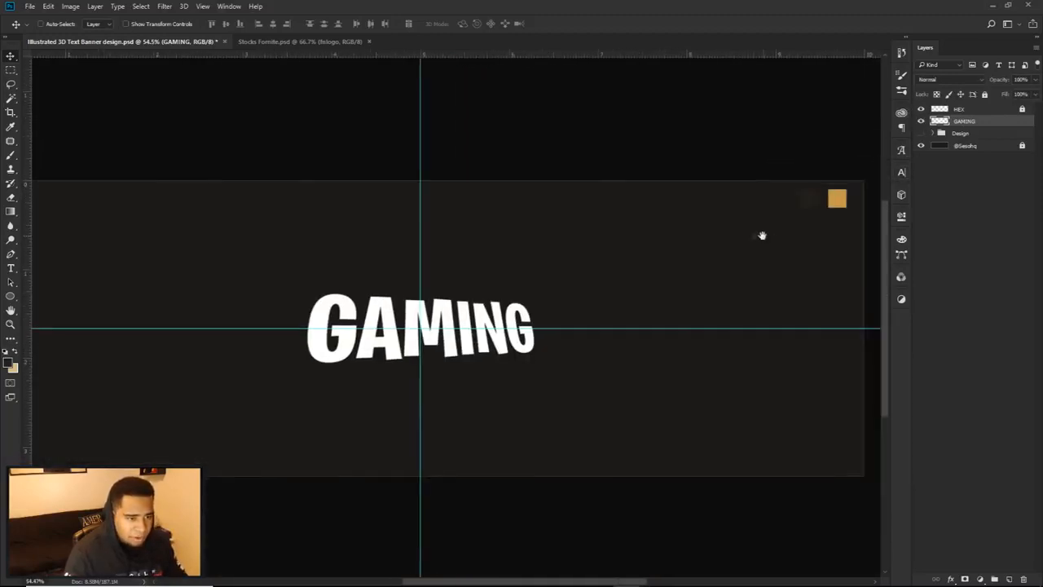
Add a Color Overlay to the GAMING layer using the gold swatch's colour (c6974a), and hide the guides.
double_click(986, 123)
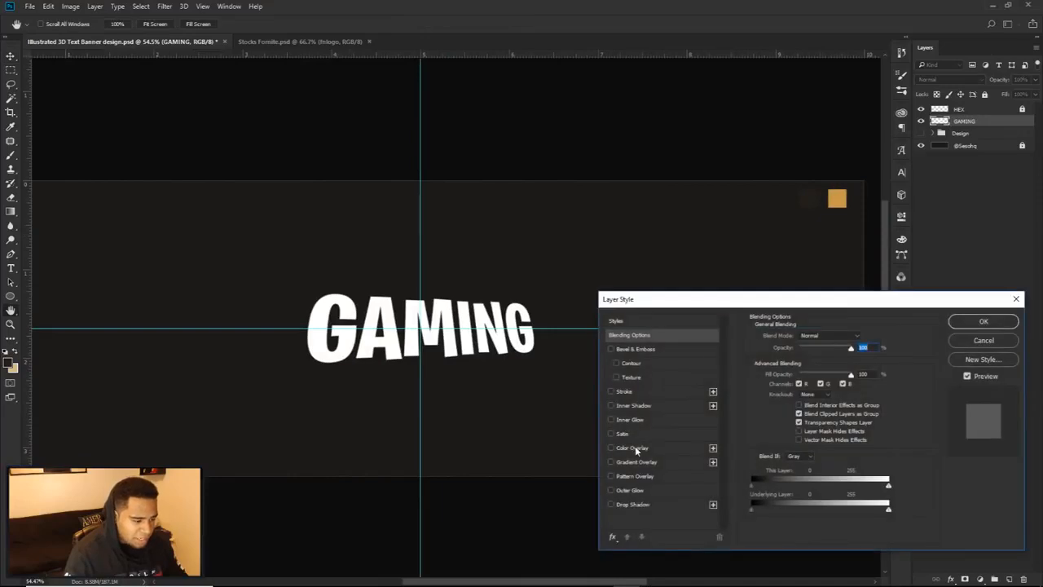
click(633, 446)
click(862, 343)
click(845, 198)
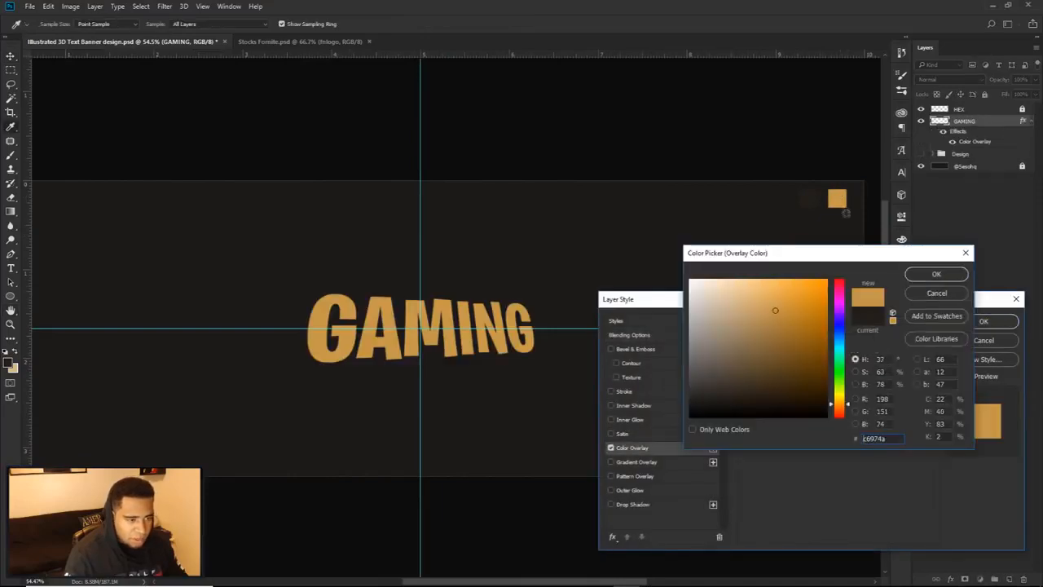
click(937, 274)
click(984, 321)
key(ctrl+semicolon)
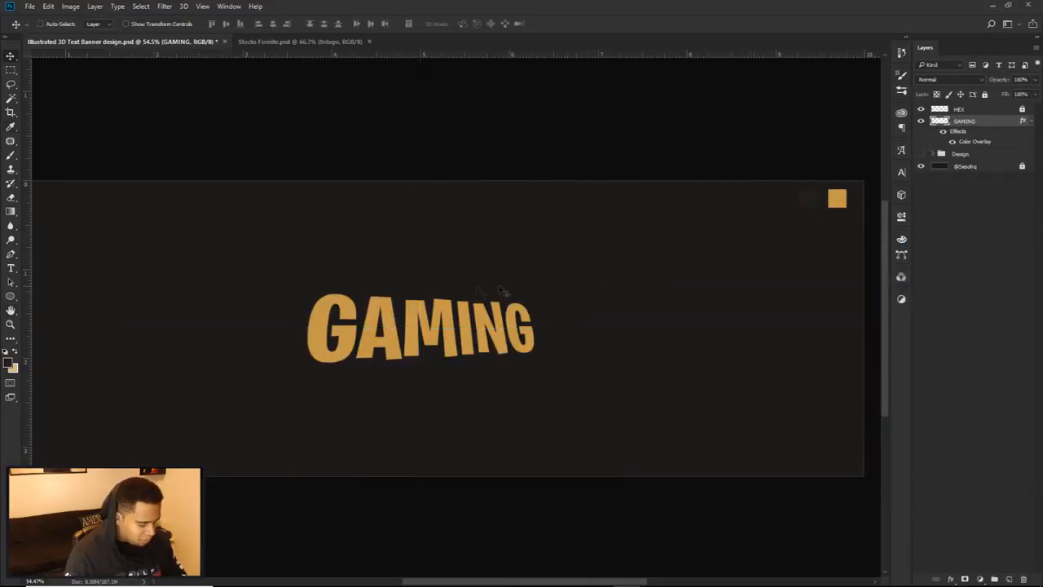
Rasterize the layer style of the GAMING layer.
right_click(1000, 123)
click(922, 249)
scroll(558, 242, up, 3)
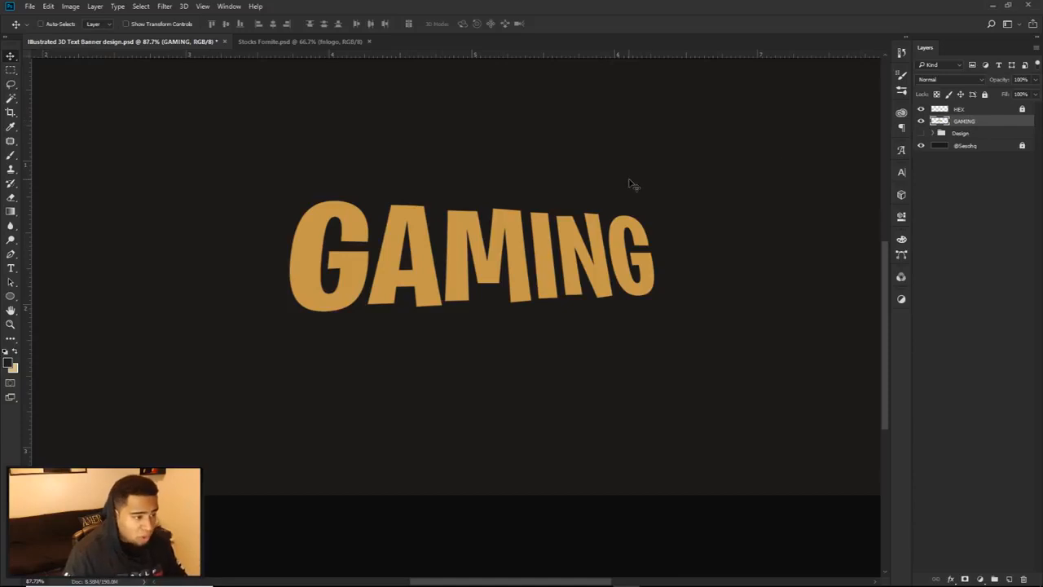
drag(496, 192, 499, 228)
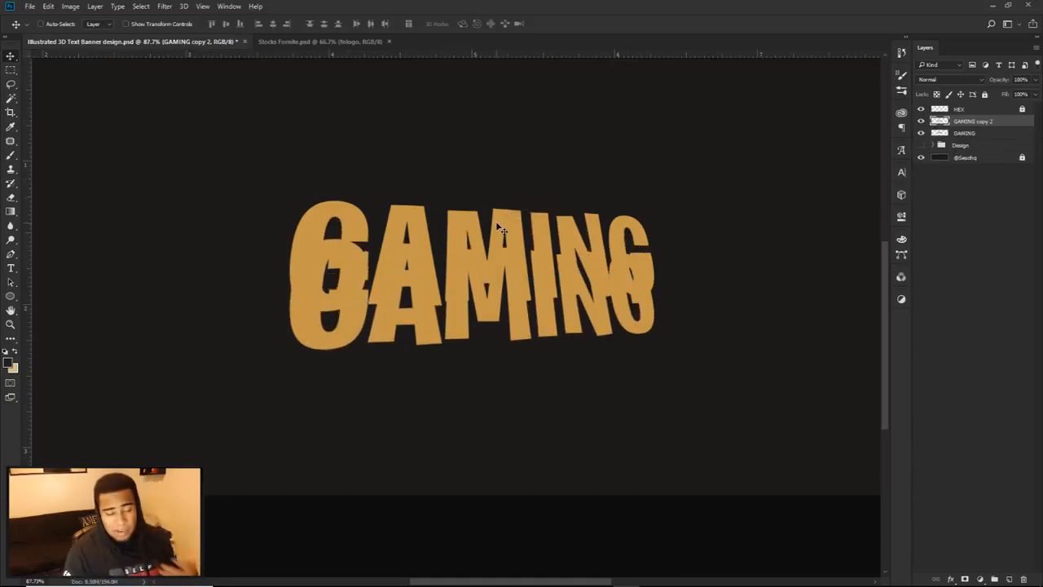
key(ctrl+z)
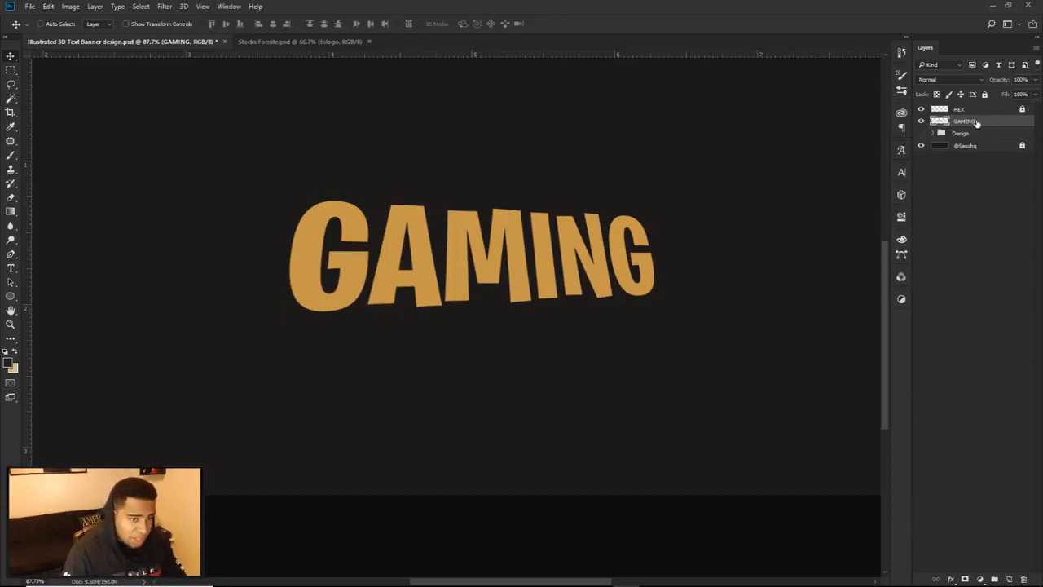
Duplicate the GAMING layer, place the copy beneath the original, and offset it downward to form the letters' extrusion.
key(ctrl+j)
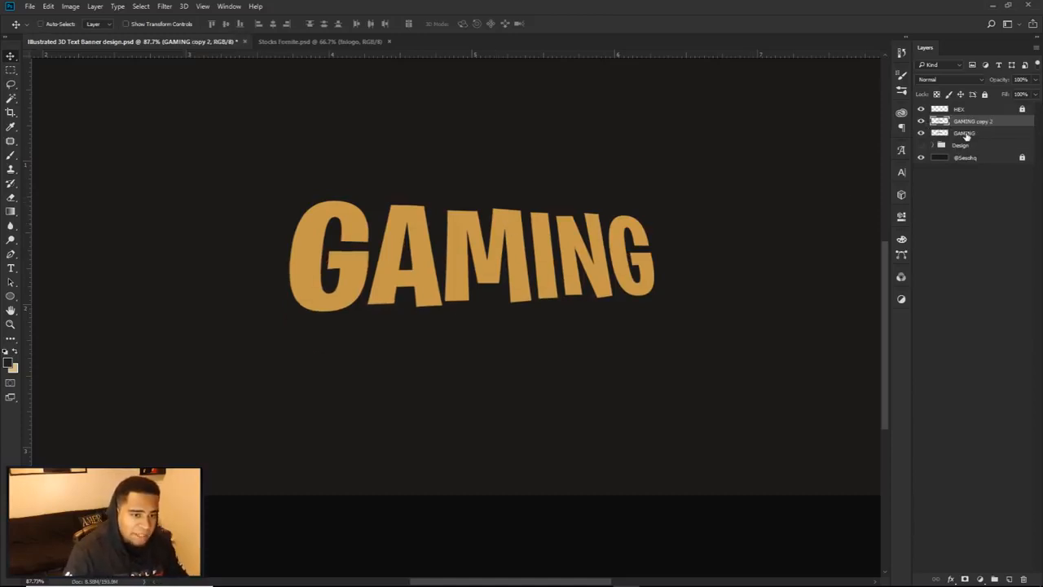
drag(966, 136, 976, 141)
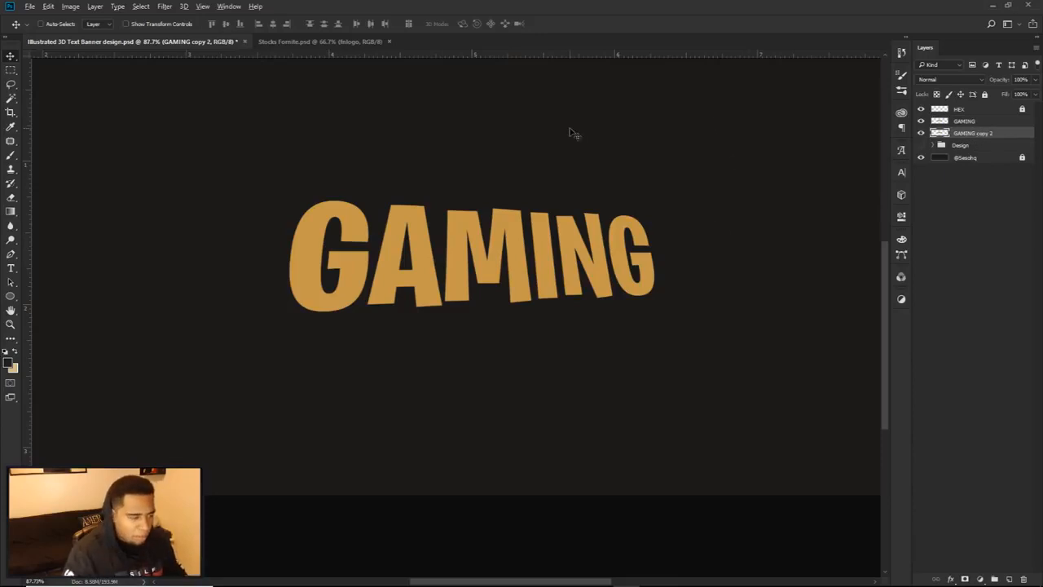
scroll(372, 242, up, 5)
key(Down)
key(Down)
key(Down)
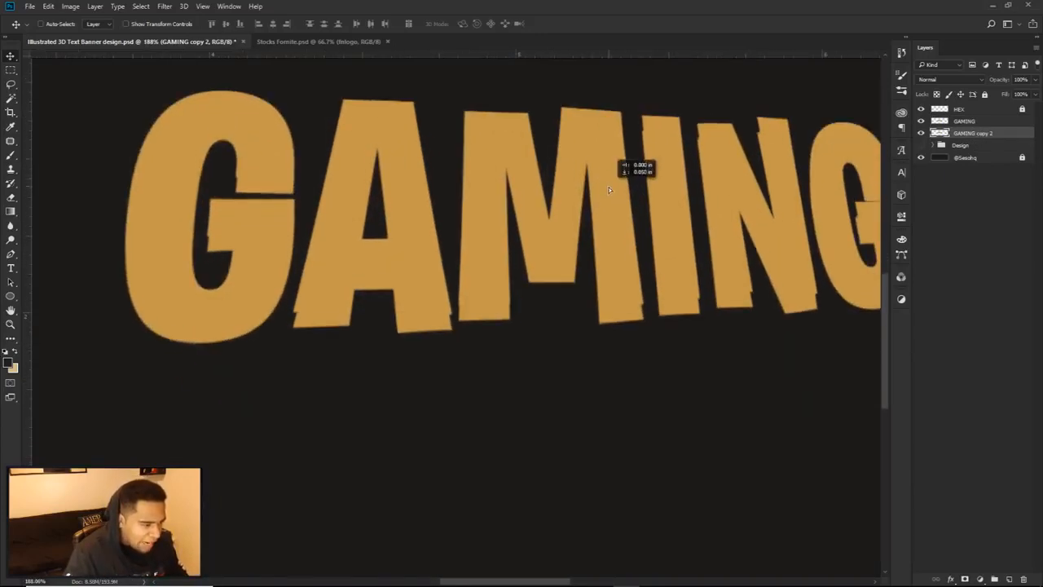
key(Down)
key(Down)
key(Down)
key(Down)
key(Down)
key(Down)
key(Down)
key(Down)
key(Down)
key(Down)
key(Down)
key(Down)
key(Down)
key(Down)
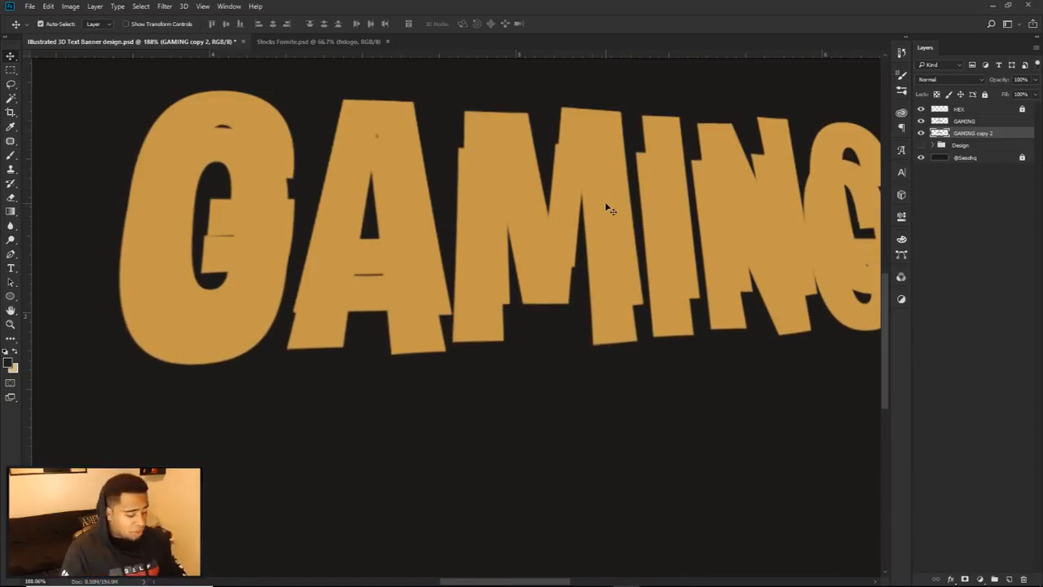
Darken the lower GAMING copy with Hue/Saturation by setting Lightness to -28.
key(ctrl+u)
drag(771, 402, 448, 128)
drag(496, 250, 481, 252)
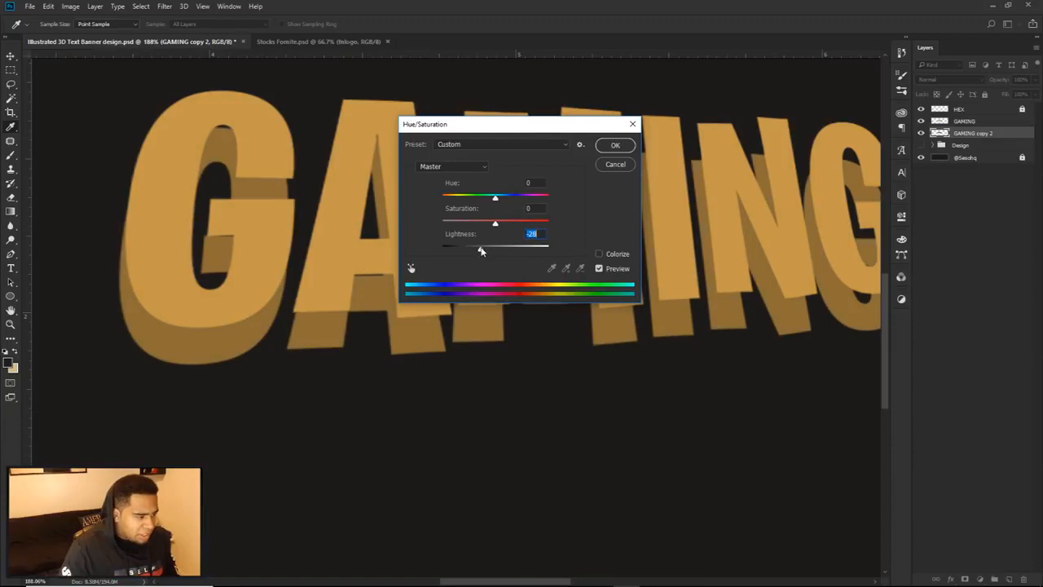
click(616, 148)
Darken the extrusion copy slightly more with a second Hue/Saturation lightness reduction.
scroll(655, 244, down, 8)
drag(655, 244, 610, 284)
scroll(501, 319, up, 3)
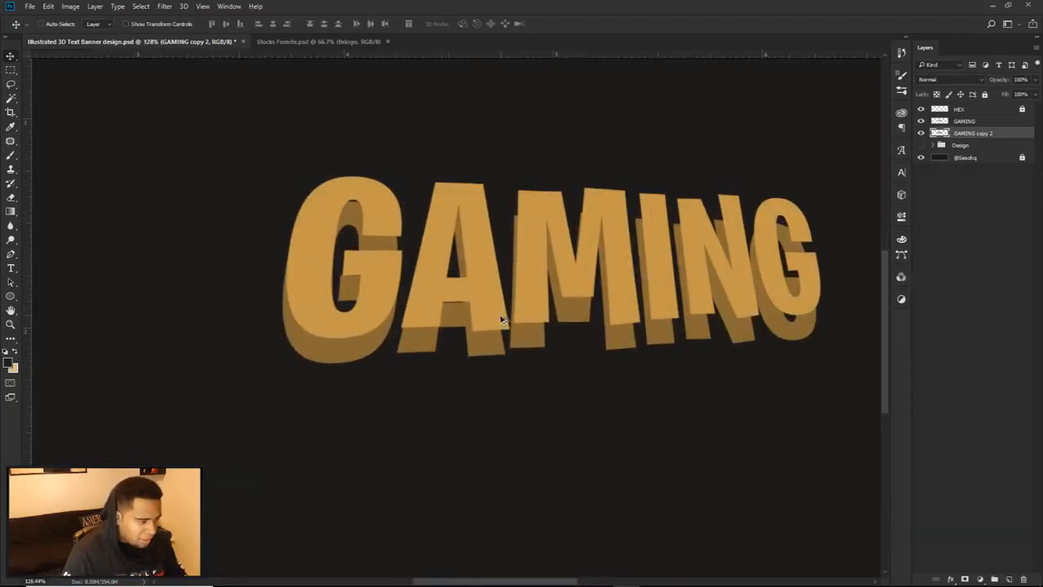
key(ctrl+u)
click(486, 248)
click(617, 146)
Move the dark GAMING copy up closer to the gold lettering to make the extrusion shallower.
scroll(540, 284, up, 3)
key(v)
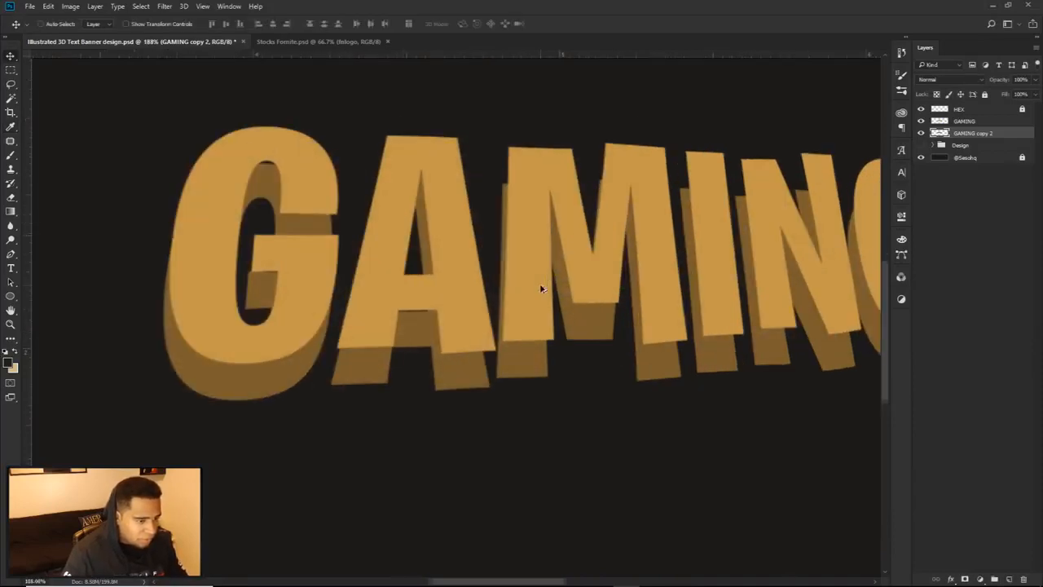
drag(531, 291, 534, 276)
scroll(571, 282, down, 5)
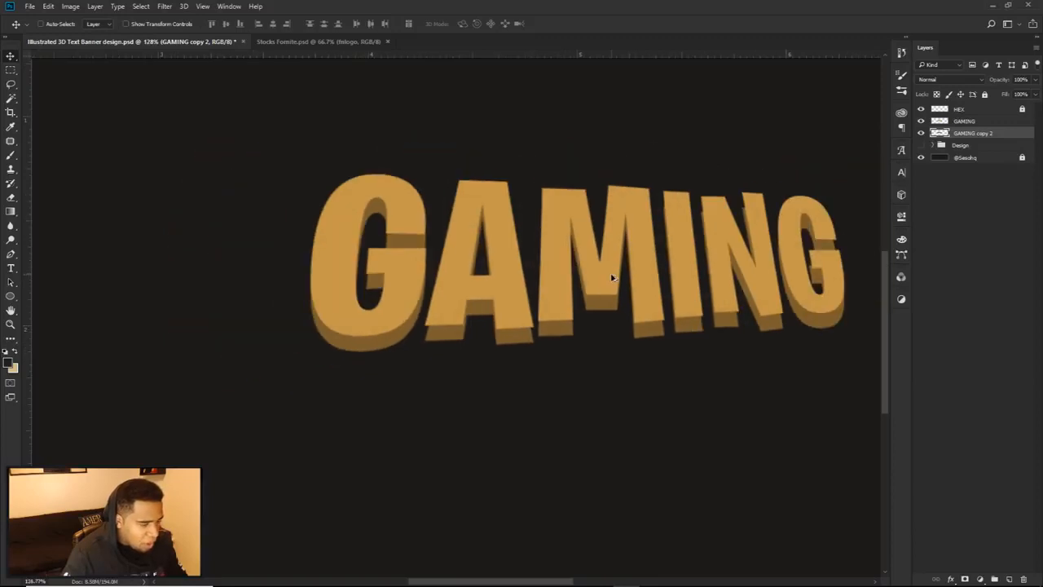
scroll(583, 285, down, 3)
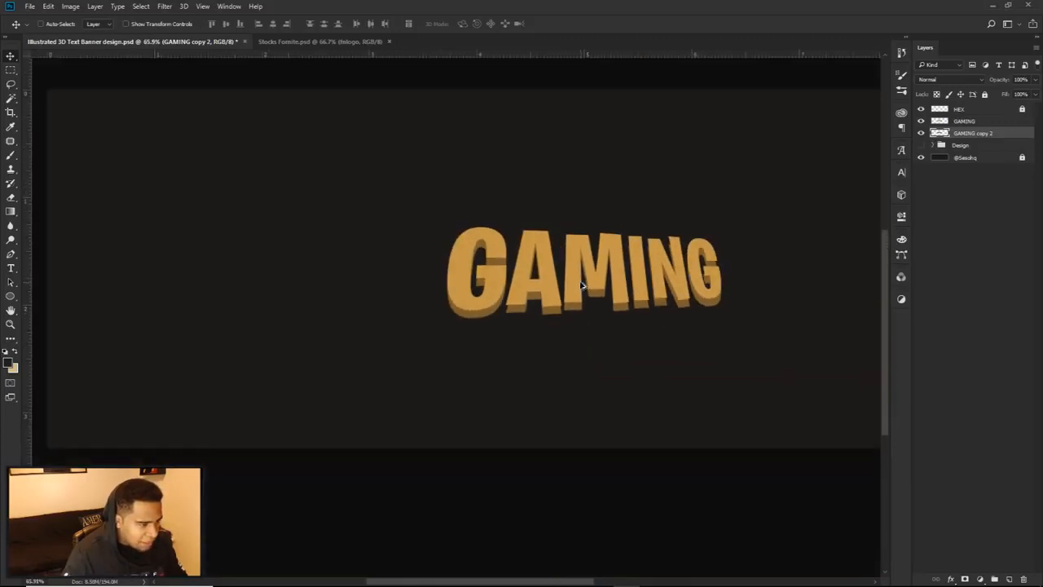
scroll(458, 295, up, 4)
scroll(461, 273, up, 2)
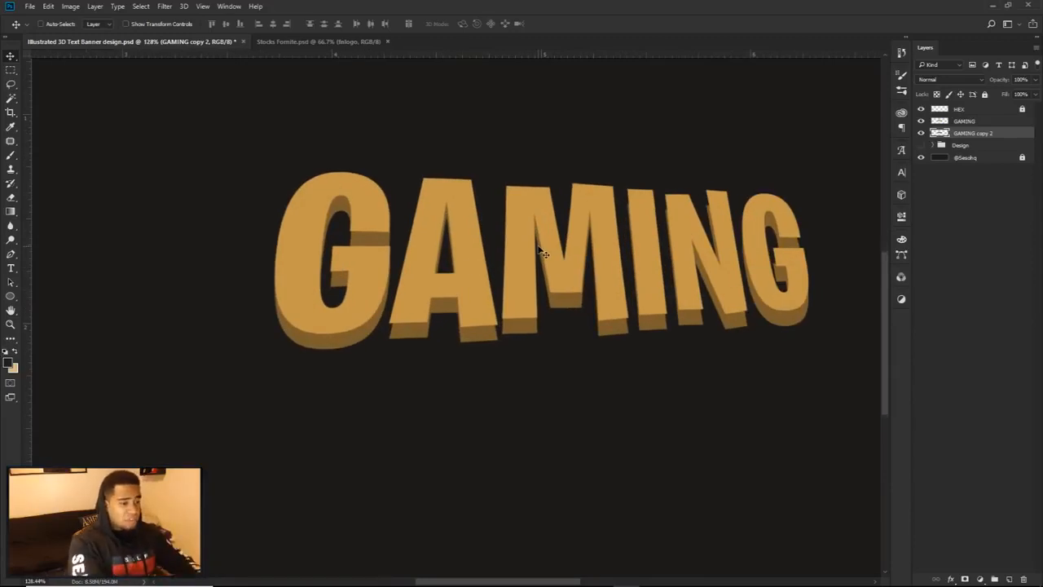
Add an empty layer between the GAMING layer and its dark copy.
scroll(359, 237, up, 6)
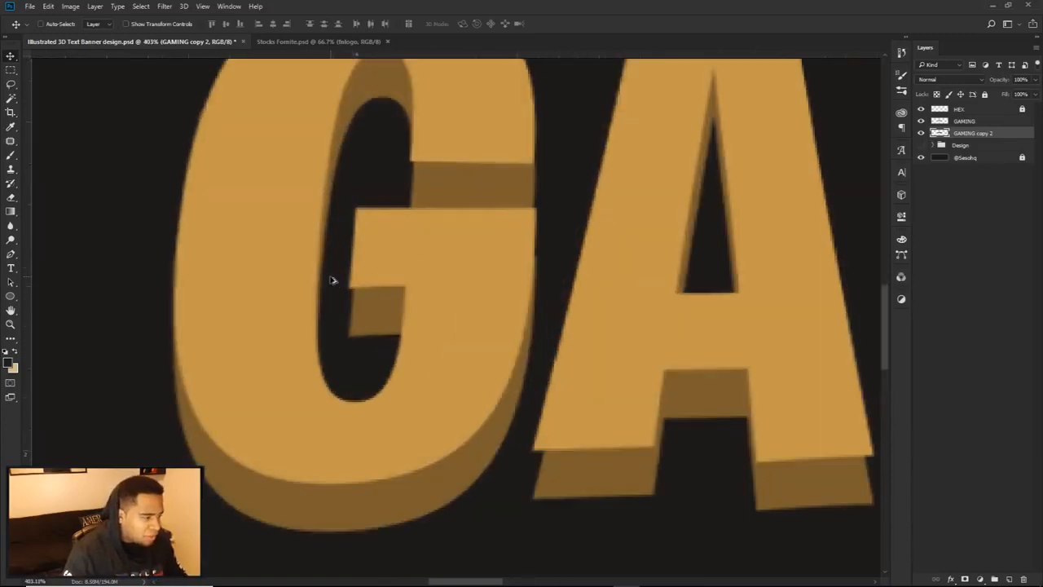
scroll(473, 292, down, 3)
drag(399, 301, 211, 304)
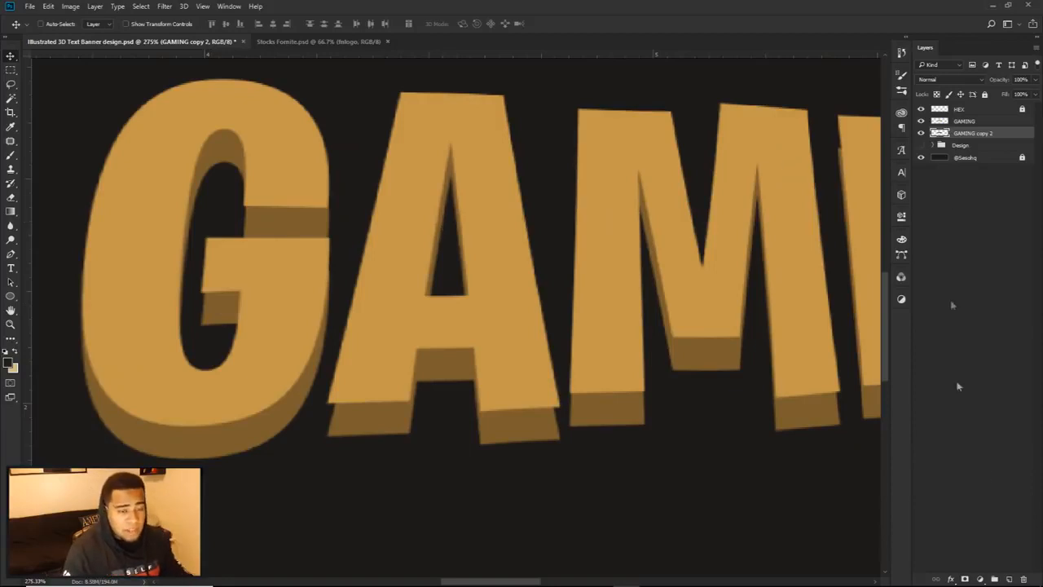
click(1010, 578)
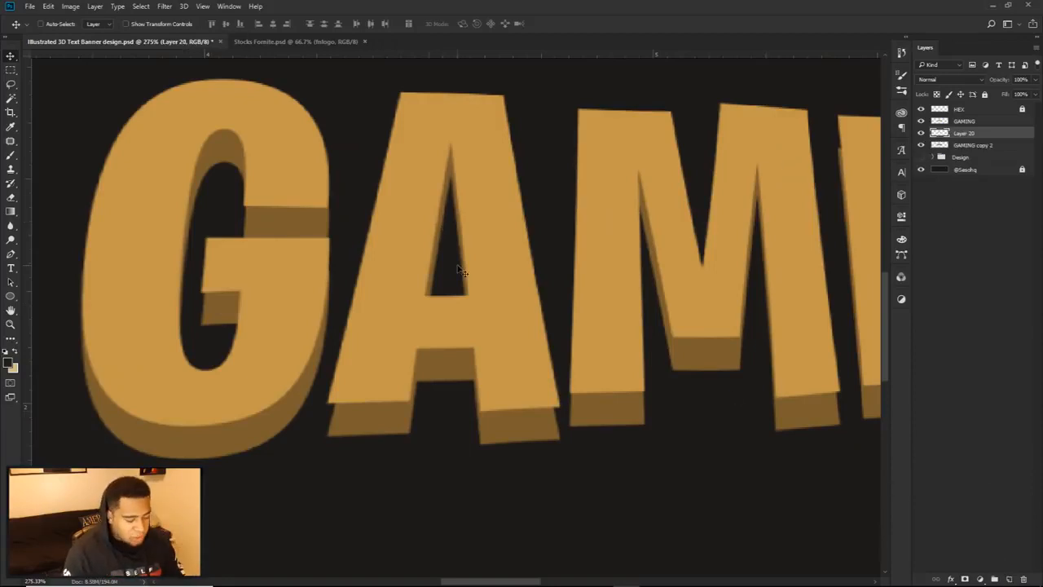
Draw a closed Pen path over the extrusion's left edge beneath the G's inner bar, joining the front face to the dark copy.
key(p)
scroll(241, 214, up, 5)
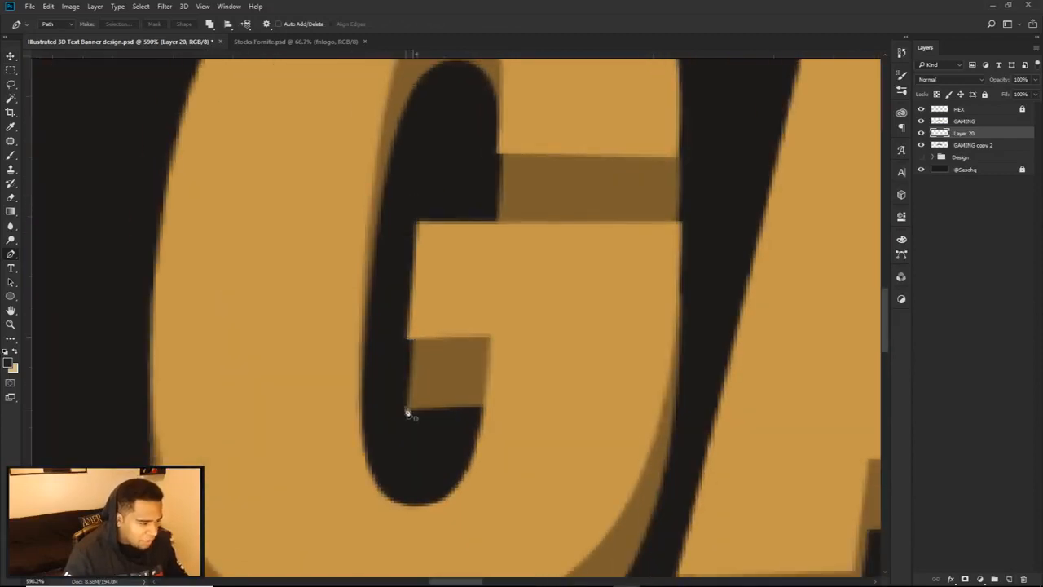
scroll(428, 360, down, 2)
scroll(428, 360, down, 2)
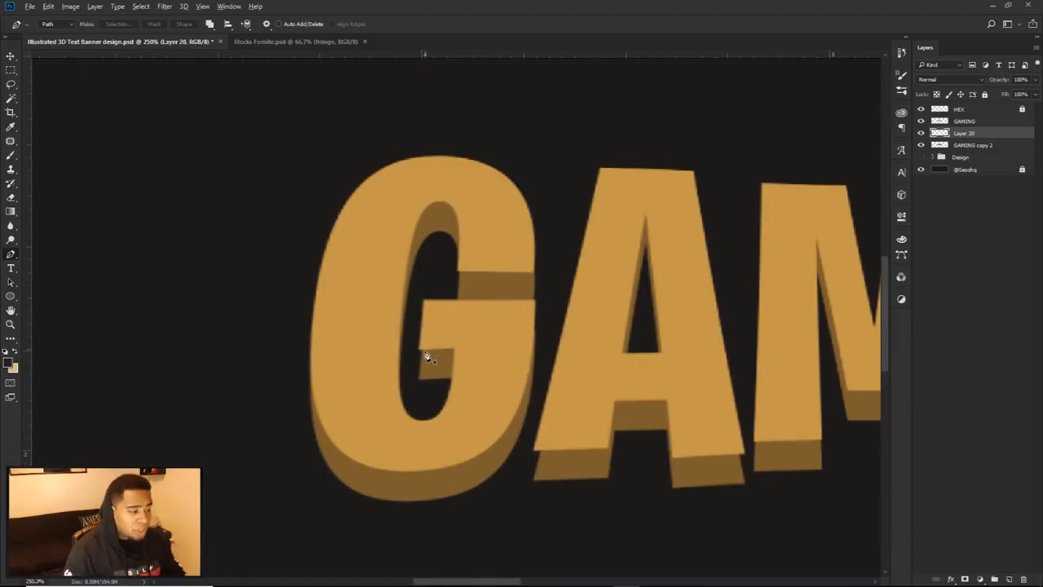
scroll(426, 356, up, 8)
click(467, 308)
click(467, 473)
click(566, 414)
click(566, 285)
click(558, 255)
click(520, 246)
click(467, 308)
Fill the path with the extrusion's sampled brown (7c5e2e) at 100% opacity and delete the path.
right_click(580, 298)
click(611, 371)
click(689, 275)
click(665, 299)
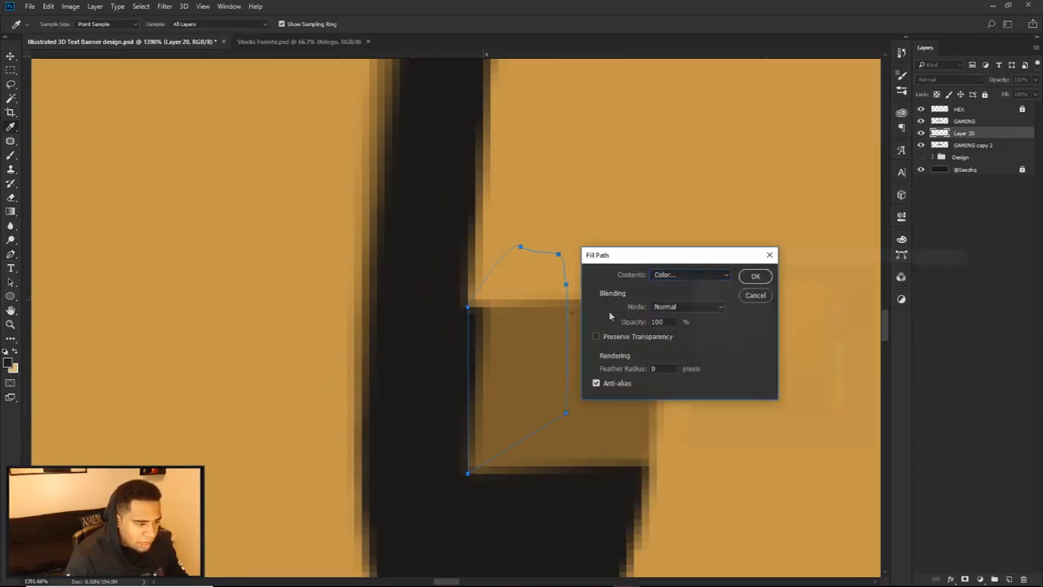
click(552, 330)
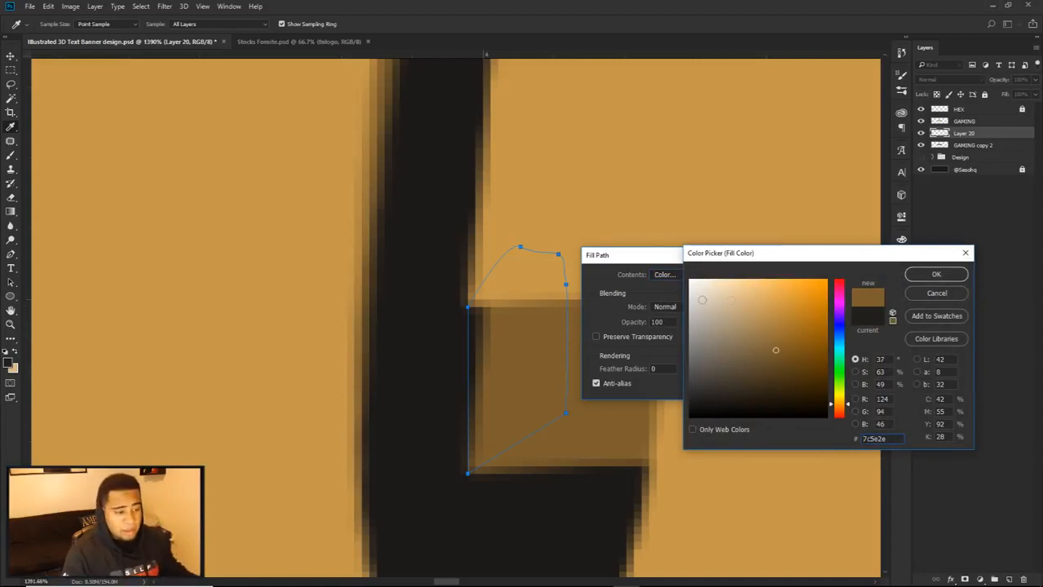
click(935, 274)
click(752, 276)
right_click(684, 262)
click(725, 282)
Draw a closed Pen path over the extrusion's left edge beneath the G's upper arm.
scroll(728, 287, down, 10)
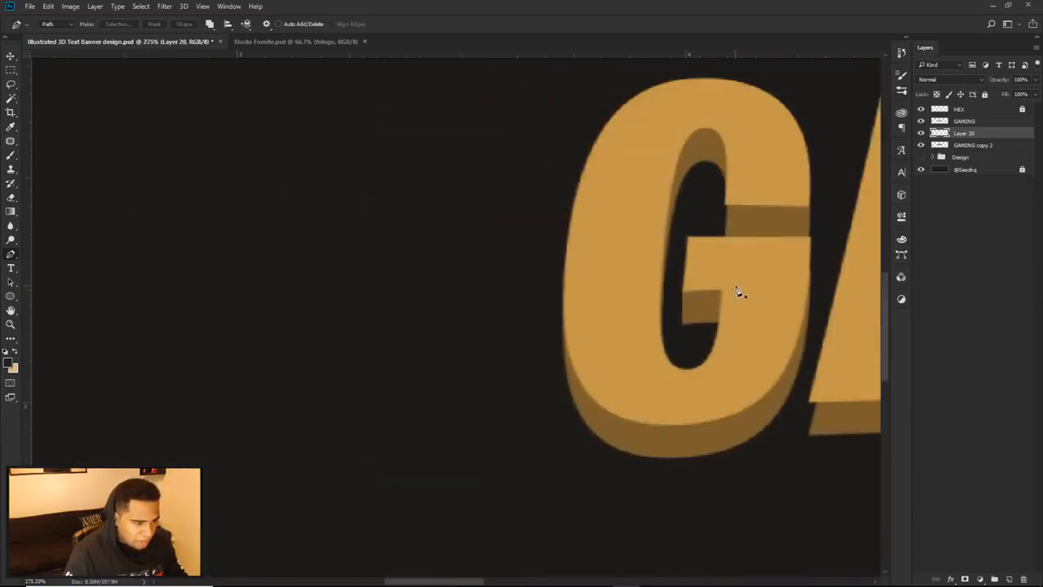
scroll(622, 310, down, 5)
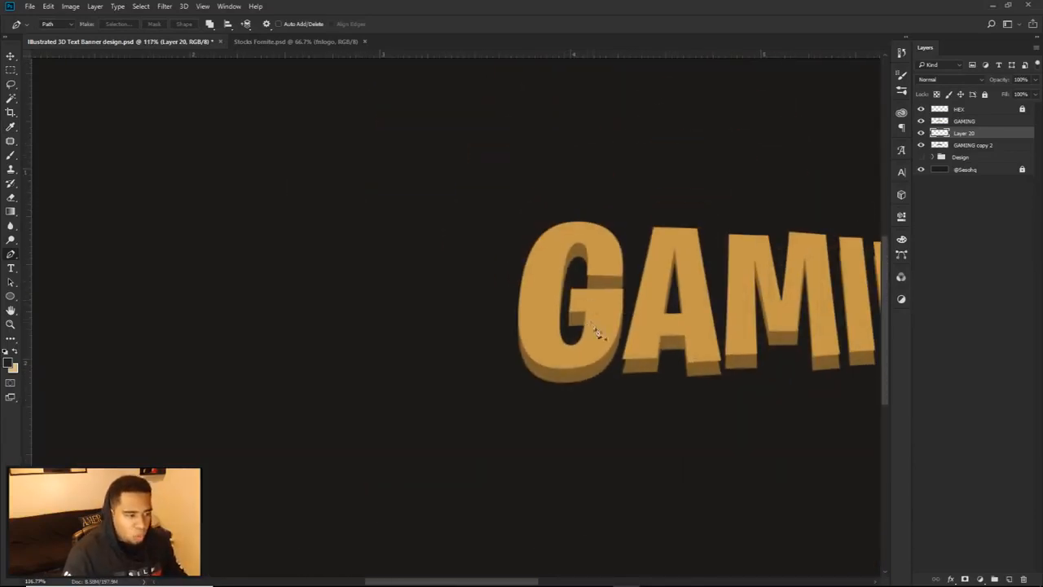
scroll(577, 326, up, 15)
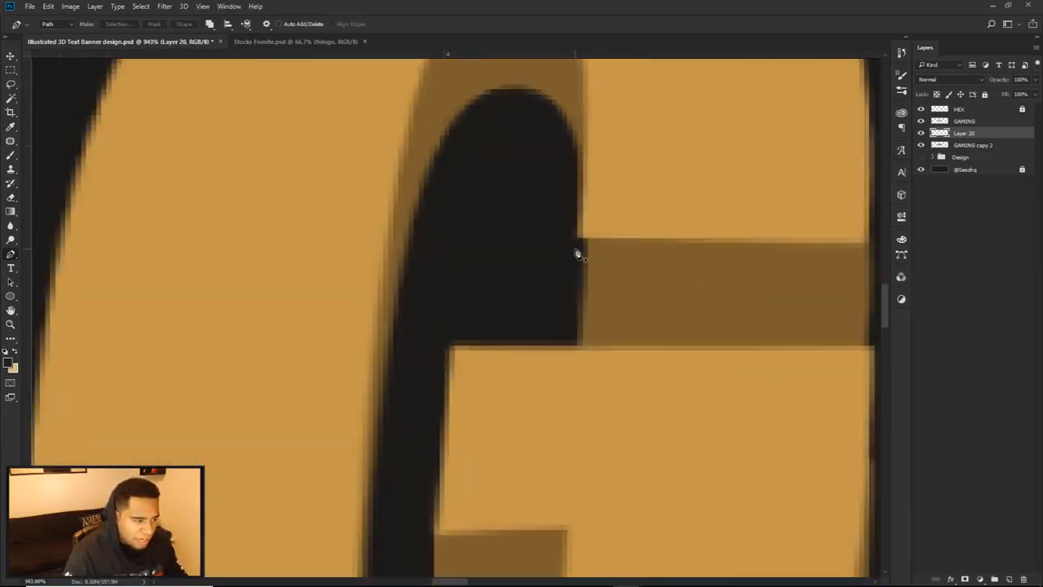
click(579, 235)
drag(573, 413, 695, 379)
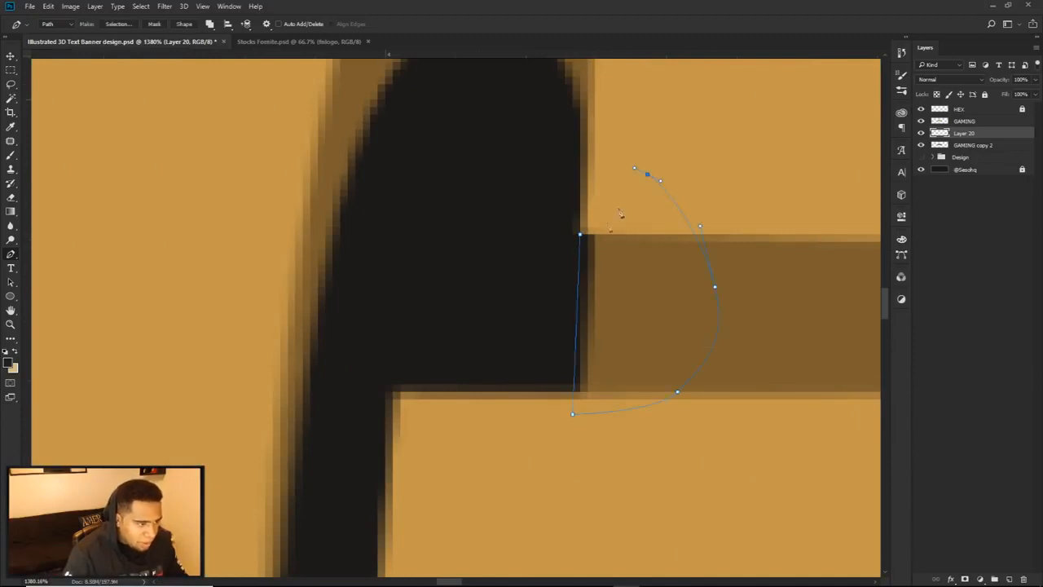
click(580, 234)
Fill the path under the G's upper arm with the same brown and delete the path.
right_click(584, 235)
click(644, 305)
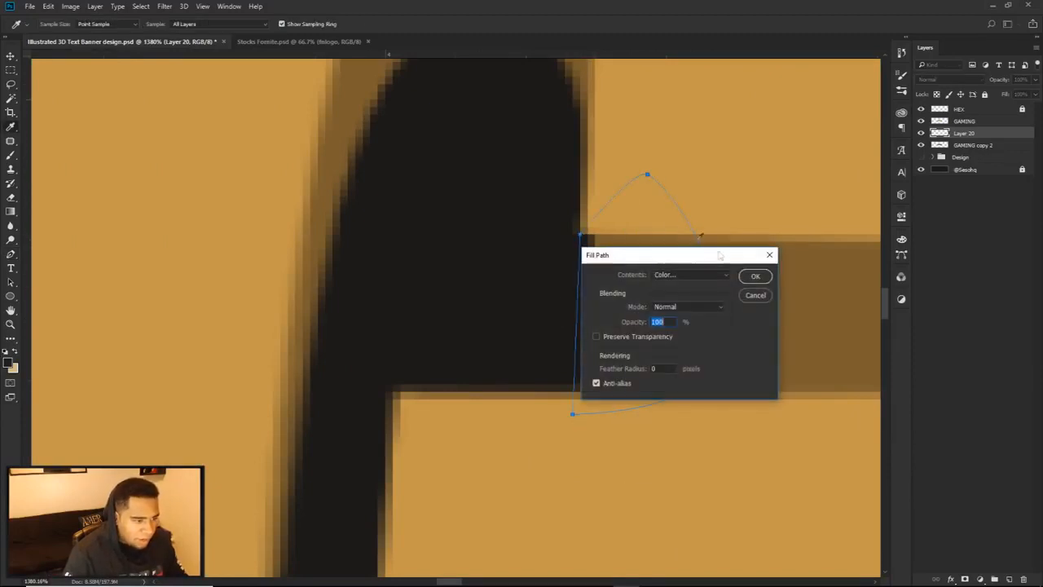
click(756, 275)
right_click(717, 252)
click(746, 272)
Draw a closed Pen path around the base of the A's left leg, covering the gap at the extrusion's outer corner.
scroll(756, 271, down, 5)
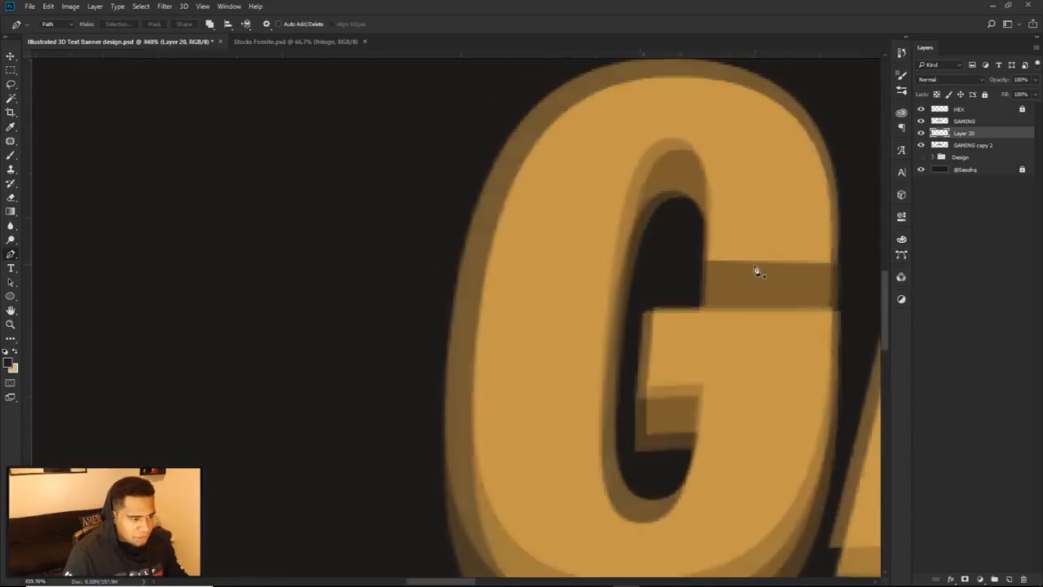
scroll(756, 271, down, 6)
drag(792, 284, 561, 305)
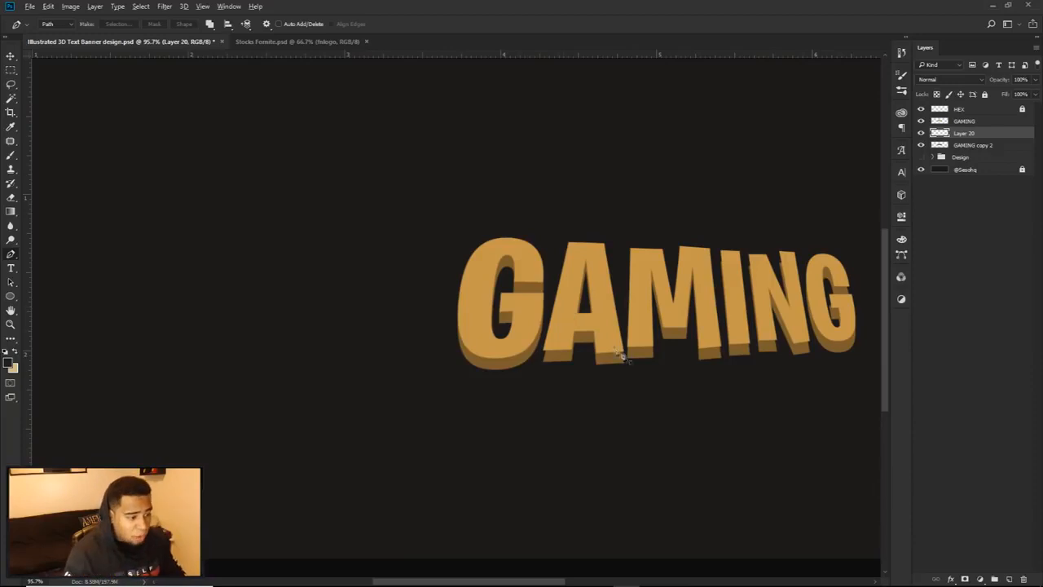
scroll(586, 342, up, 4)
scroll(542, 363, up, 3)
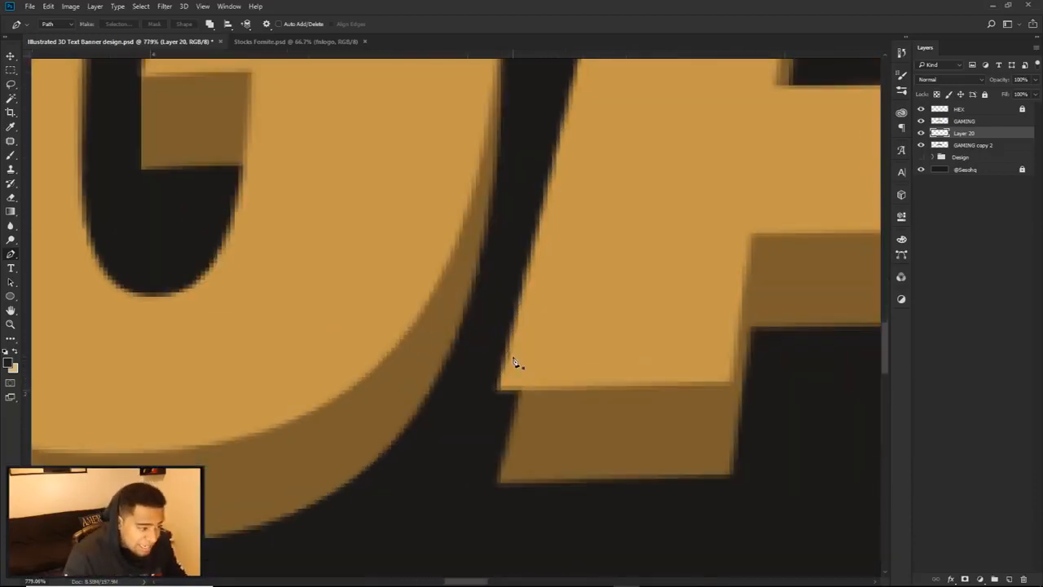
click(514, 323)
click(471, 491)
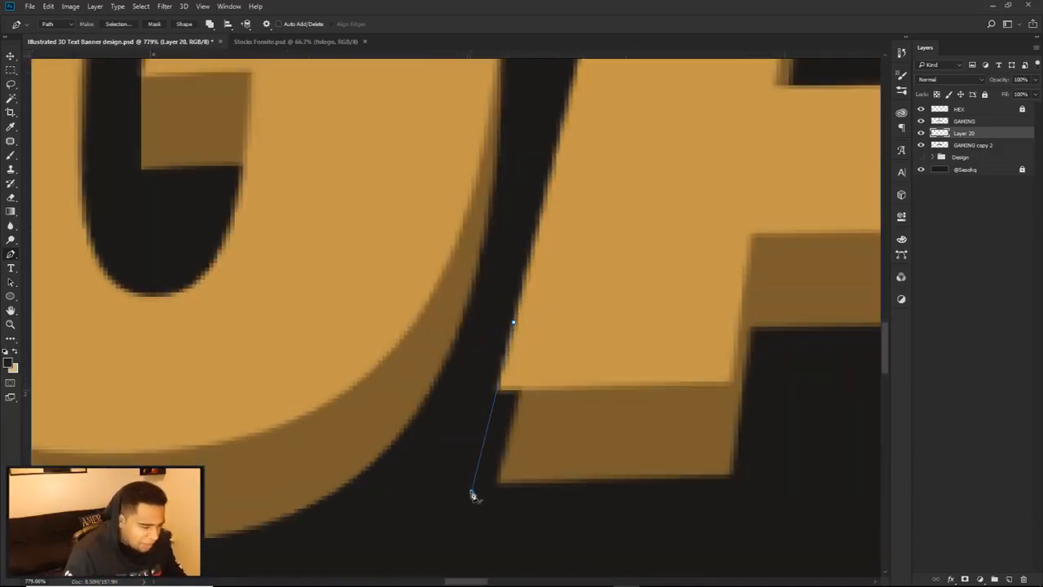
key(ctrl+z)
click(473, 490)
drag(472, 490, 467, 487)
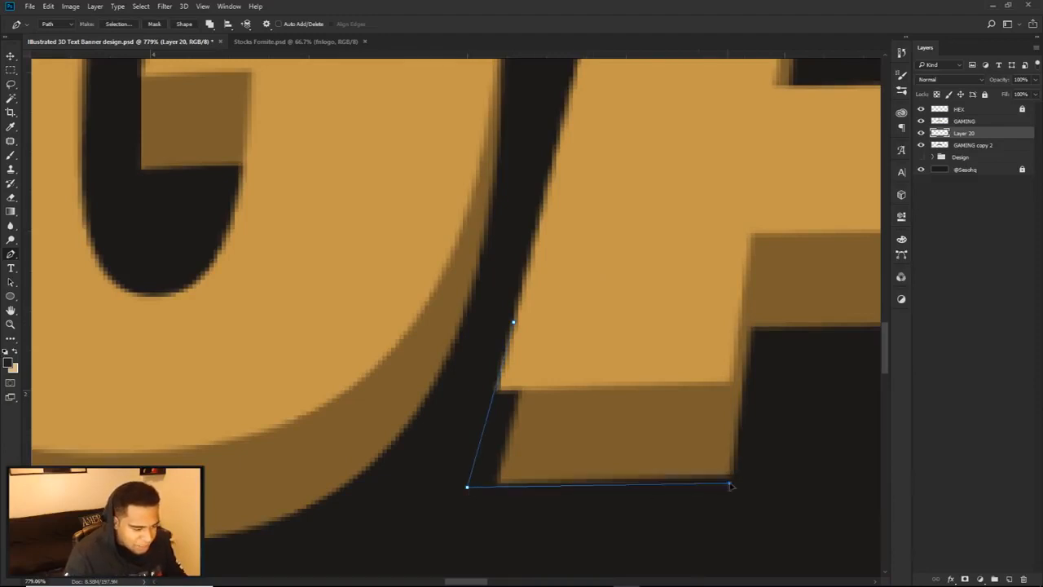
drag(468, 489, 468, 488)
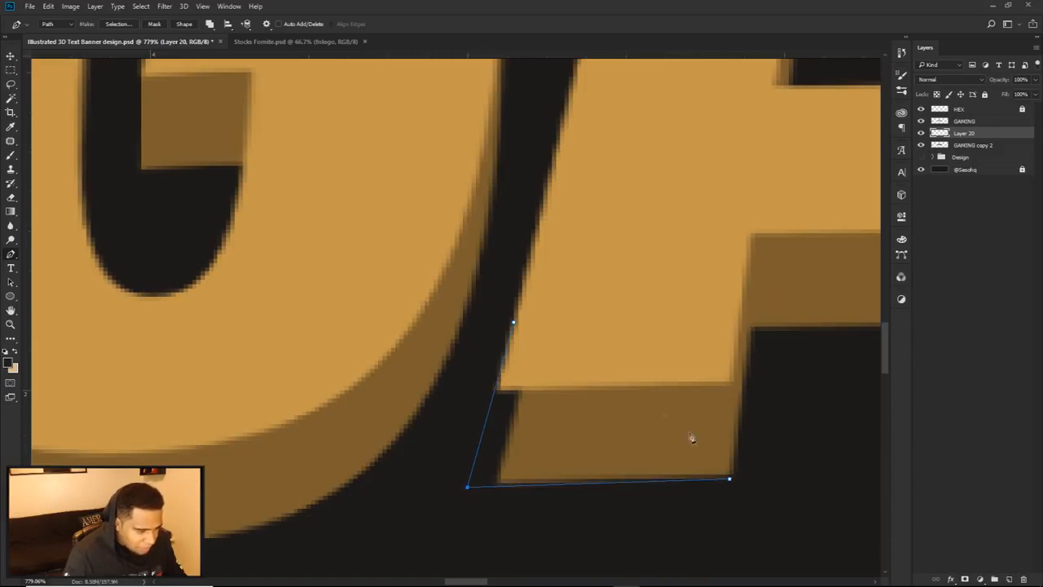
click(514, 323)
Draw a closed Pen path around the base of the A's right leg, covering the gap at the extrusion's outer corner.
drag(717, 327, 202, 297)
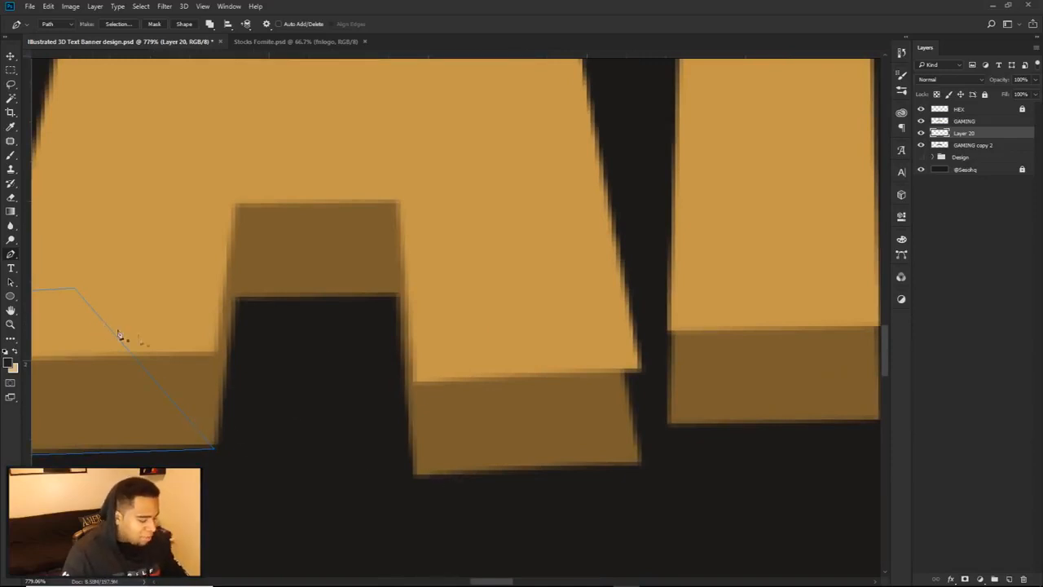
scroll(627, 440, up, 2)
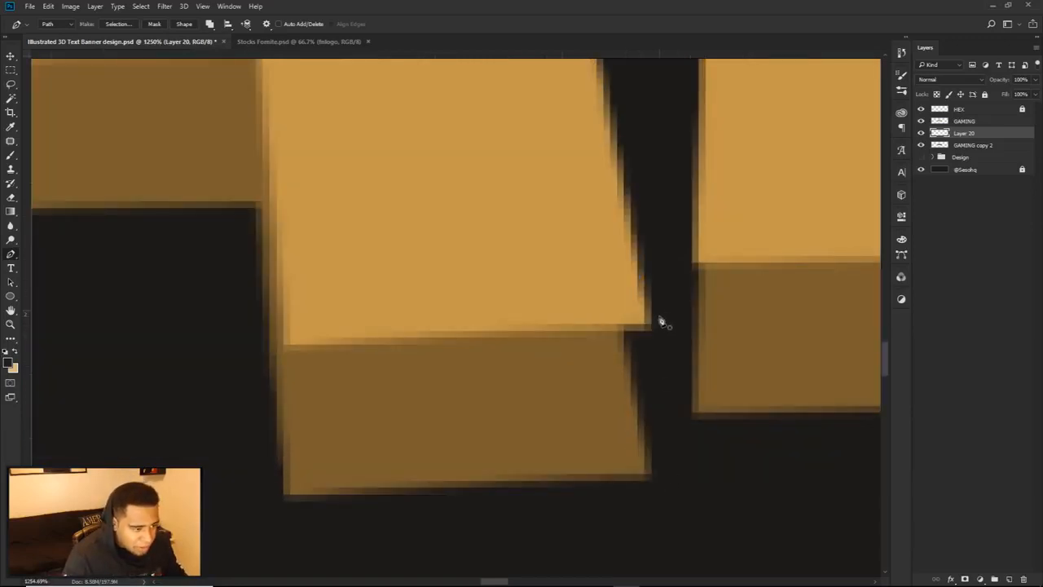
click(644, 305)
click(665, 480)
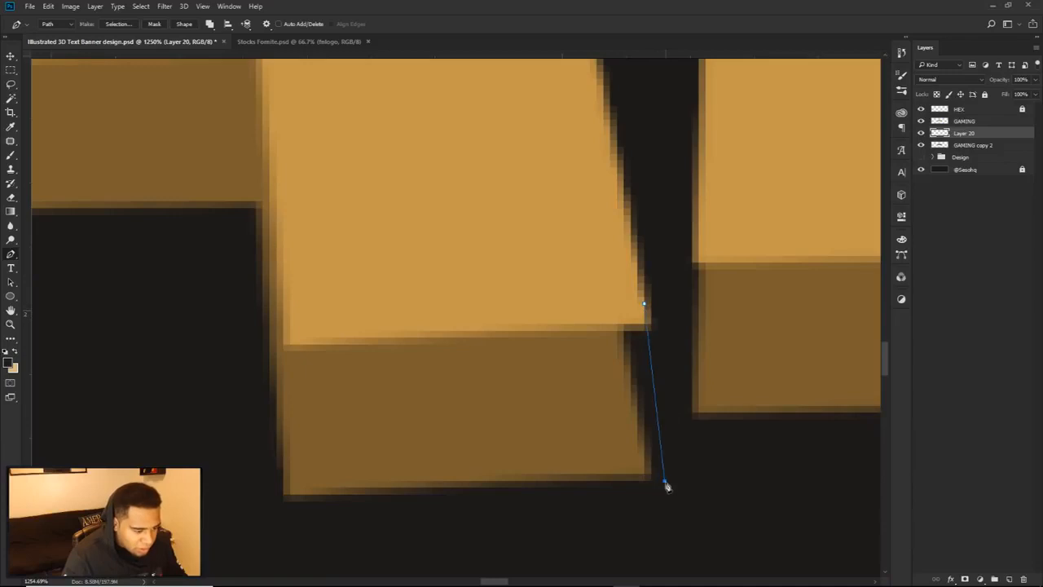
click(290, 493)
click(413, 291)
click(526, 276)
scroll(547, 334, down, 3)
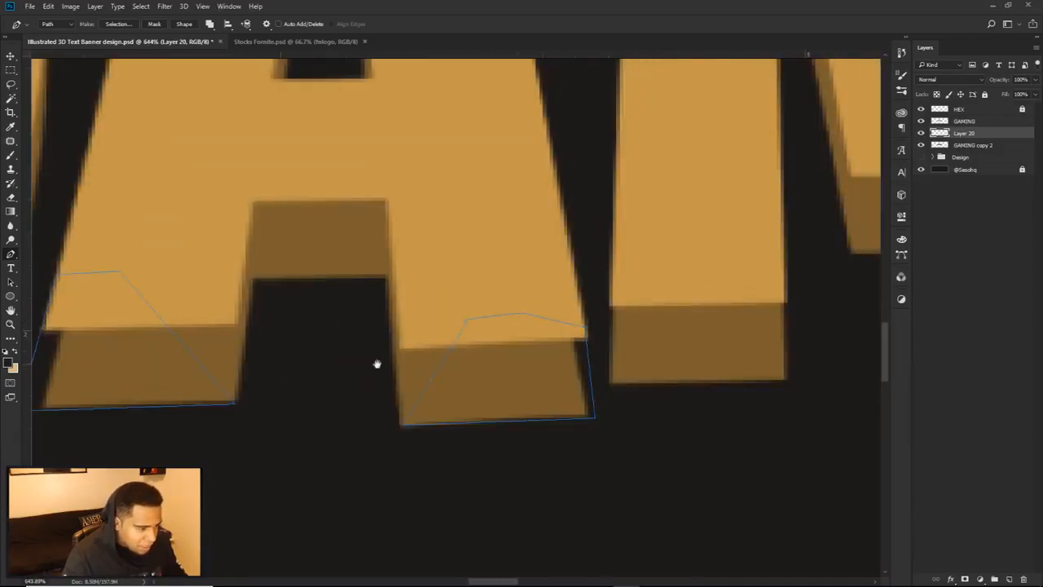
Draw a closed Pen path around the notch between the A's legs, leaving a narrower opening below the extrusion.
drag(376, 363, 587, 359)
scroll(465, 396, up, 3)
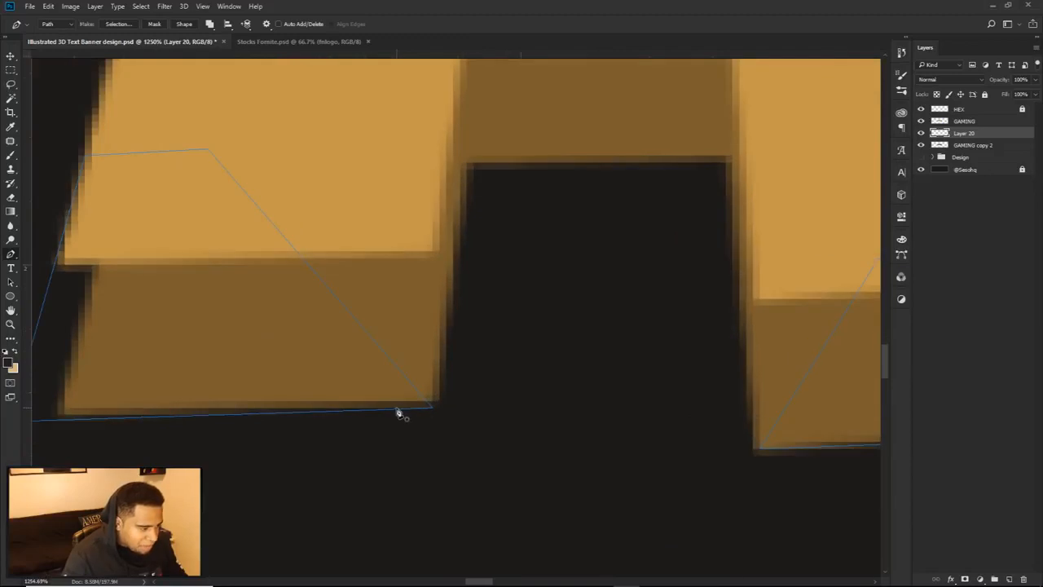
click(446, 407)
click(479, 199)
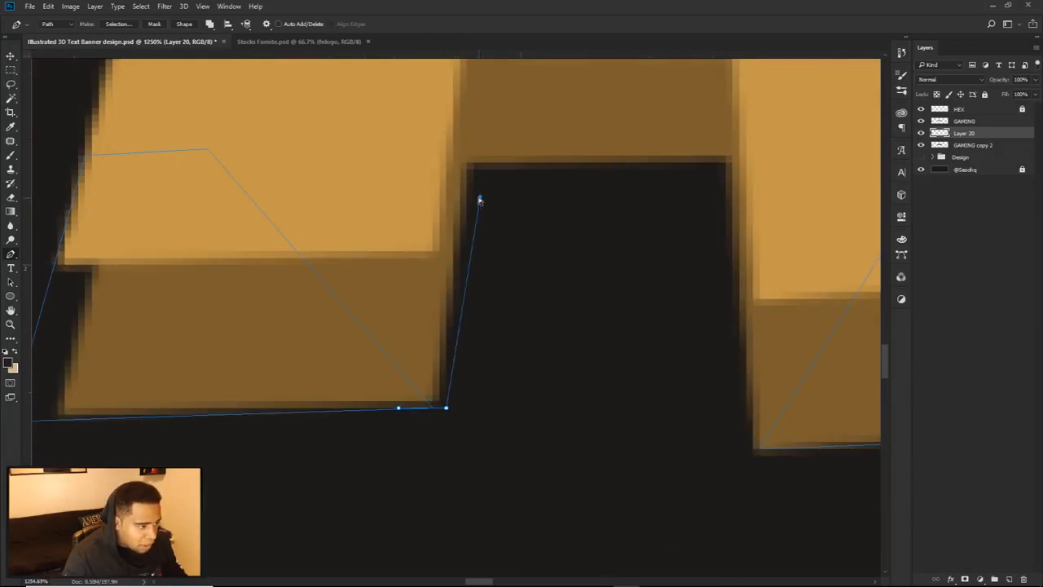
scroll(554, 190, down, 2)
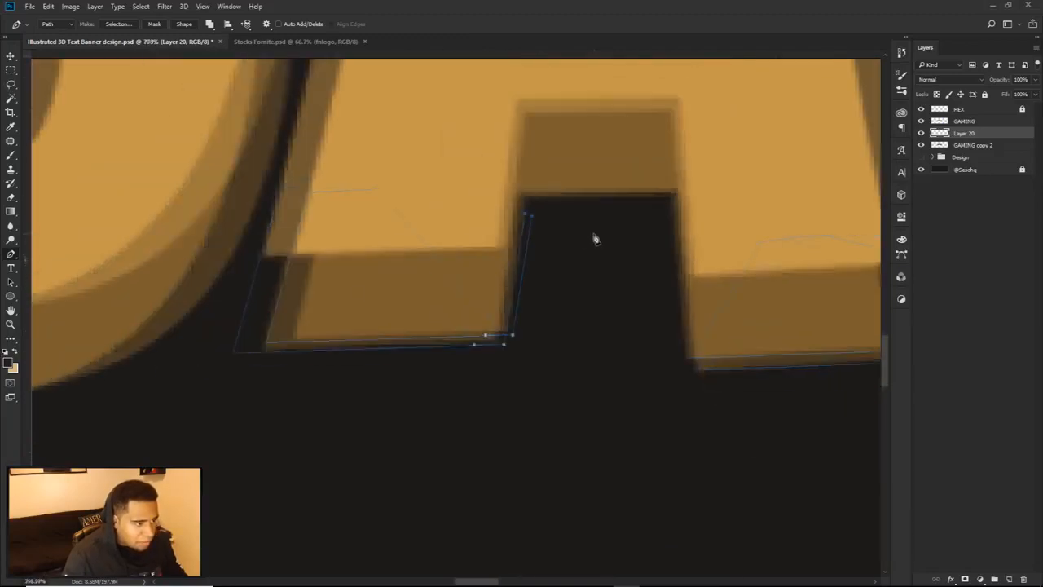
click(658, 216)
click(686, 359)
mouse_move(689, 364)
mouse_down()
mouse_move(711, 306)
mouse_move(707, 163)
mouse_move(550, 134)
mouse_up()
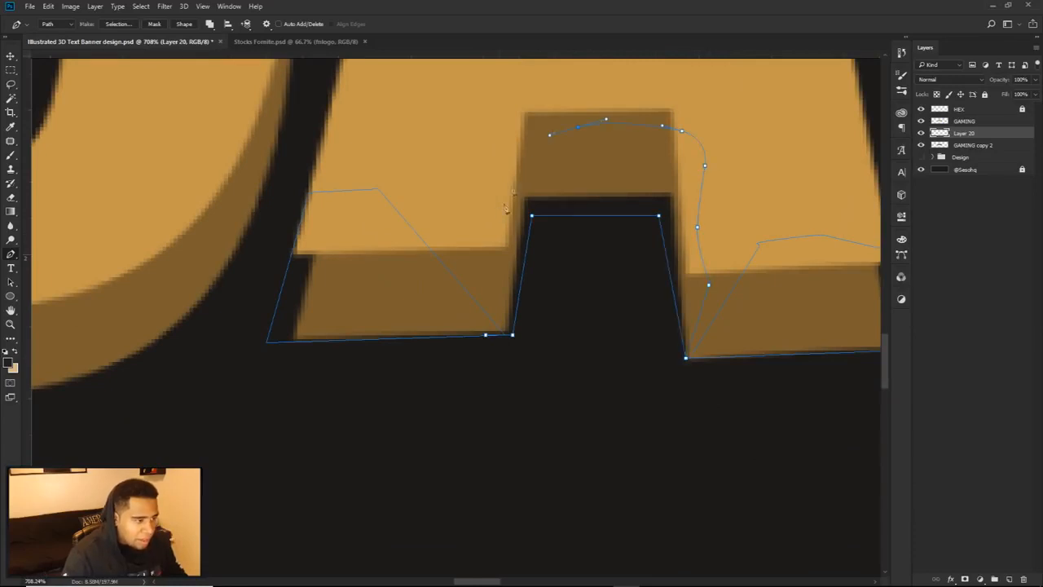
click(486, 335)
scroll(565, 320, down, 2)
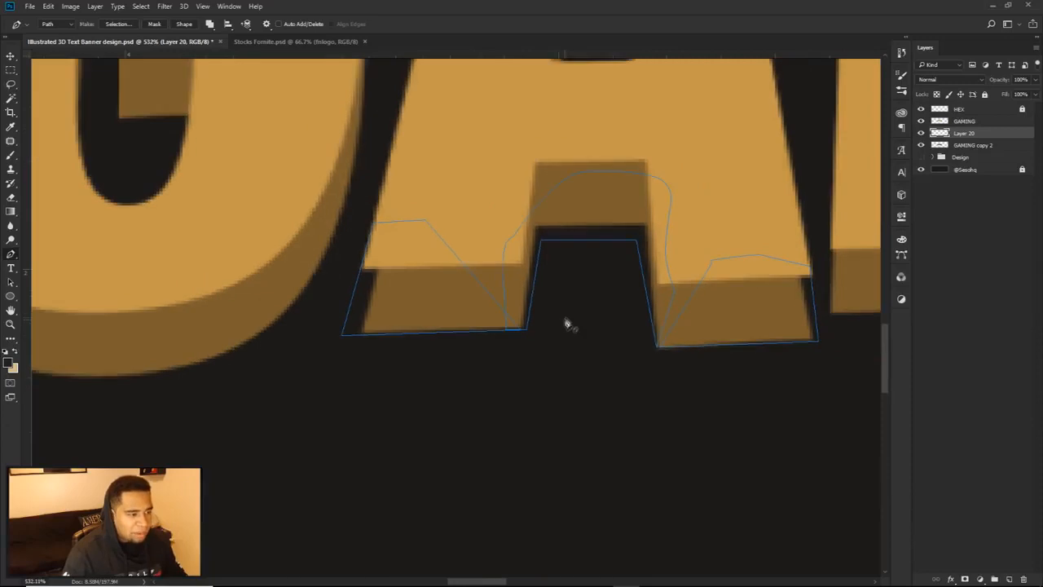
Fill the paths around the A's legs and notch with the same brown and delete the paths.
drag(542, 234, 548, 234)
ctrl+right_click(546, 234)
click(570, 305)
ctrl+click(570, 305)
scroll(579, 300, down, 3)
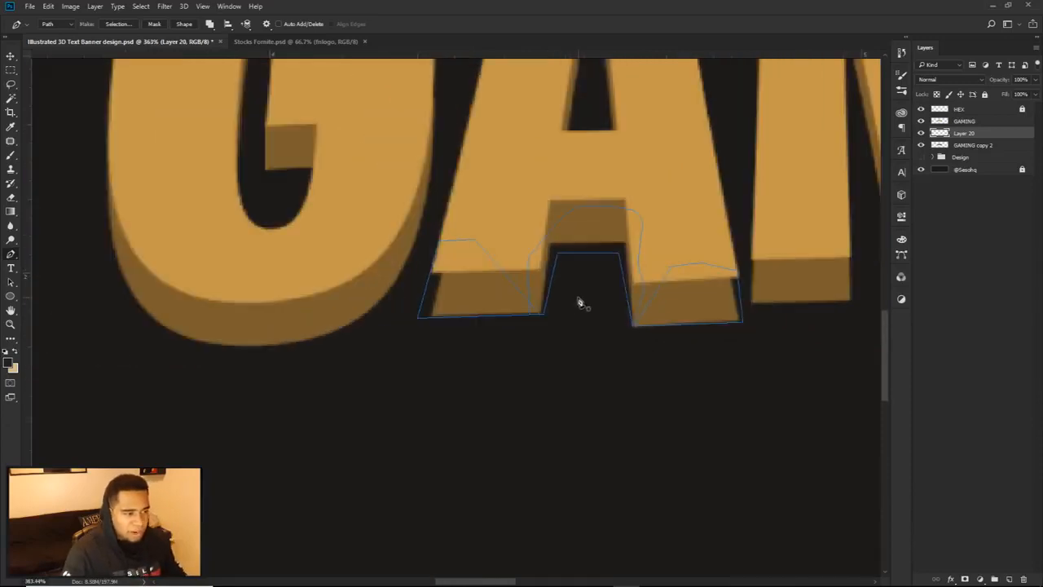
drag(579, 303, 547, 324)
right_click(577, 220)
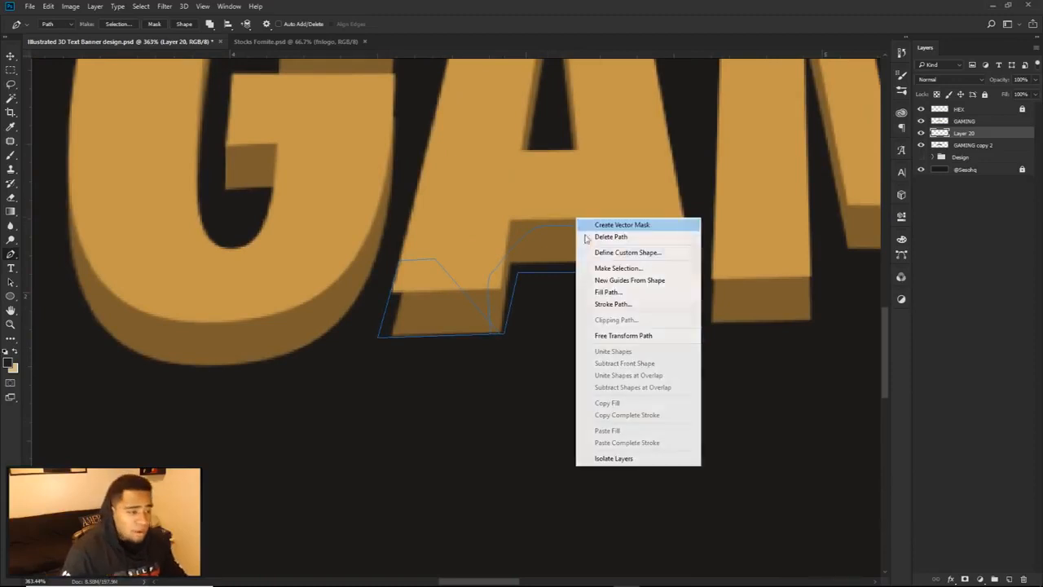
click(607, 292)
key(Return)
right_click(606, 205)
click(644, 224)
scroll(683, 303, down, 8)
drag(711, 299, 536, 390)
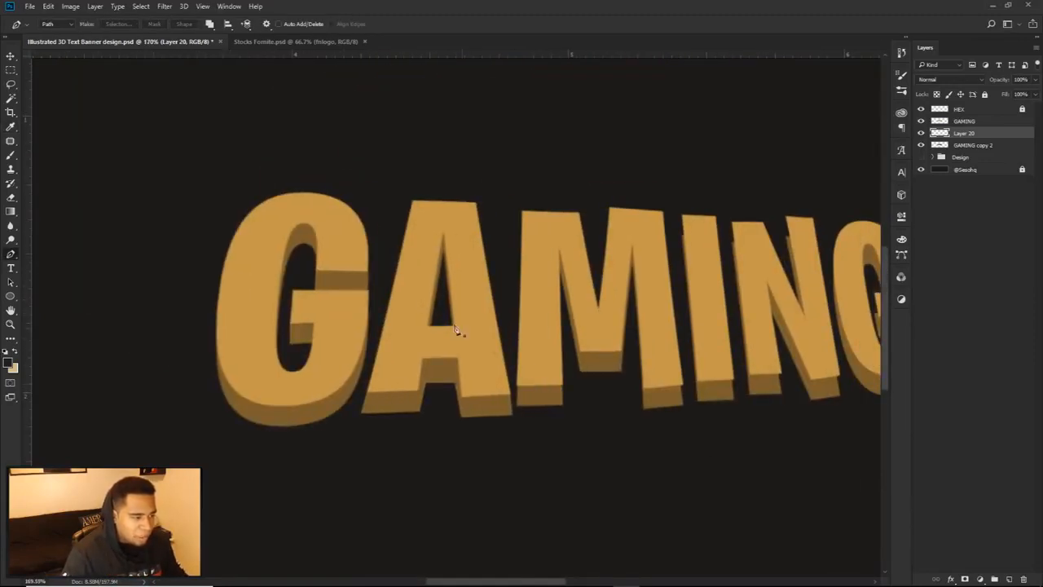
Draw a closed Pen path around the A's triangular counter, leaving only a smaller triangle at its base outside the path.
scroll(437, 321, up, 8)
click(428, 368)
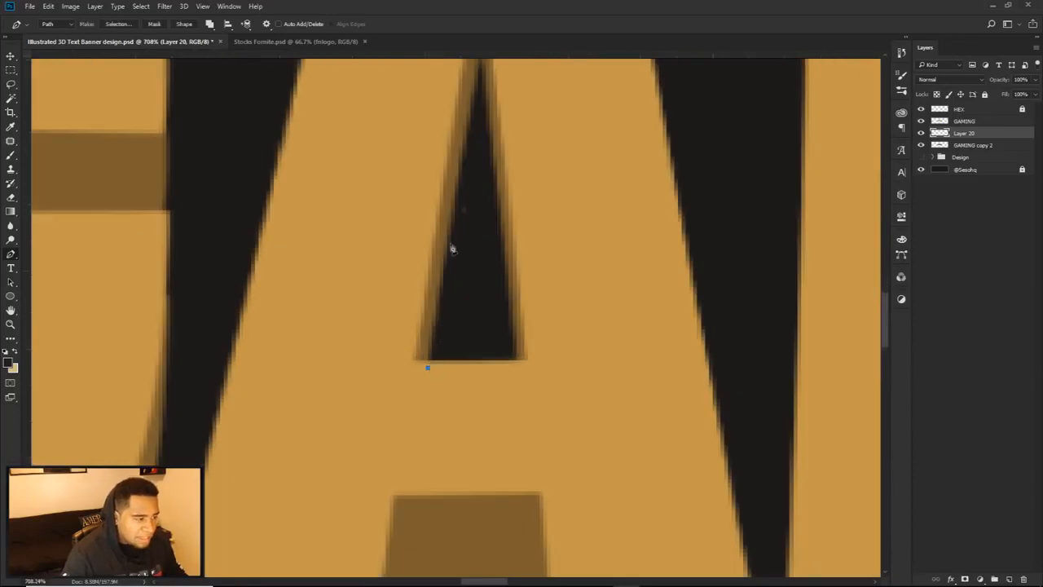
click(478, 198)
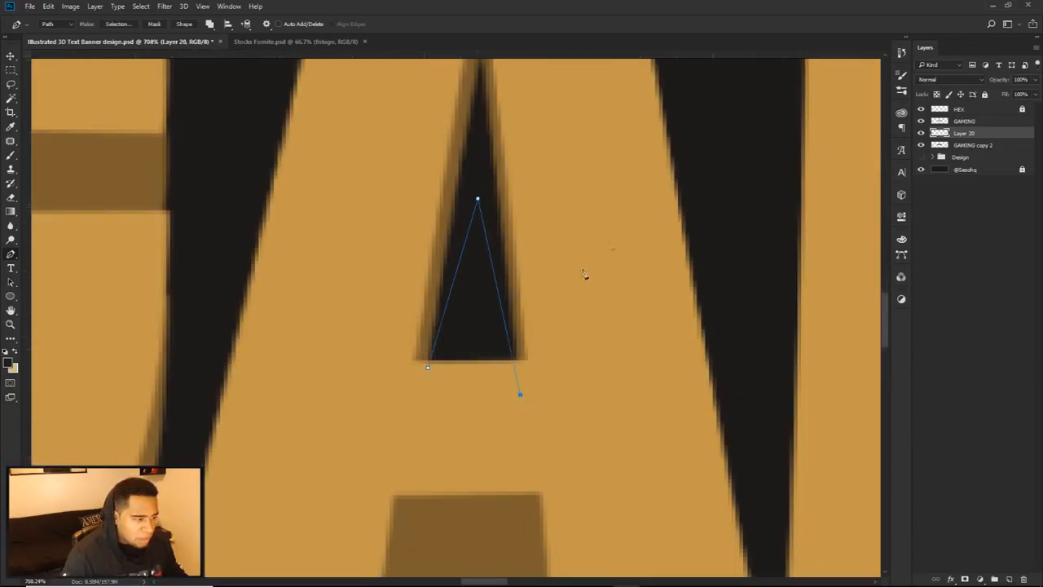
click(605, 202)
scroll(570, 195, down, 2)
click(553, 115)
drag(474, 412, 471, 434)
Fill the path around the A's counter with the extrusion brown and delete the path.
right_click(502, 112)
click(562, 185)
click(756, 275)
right_click(602, 218)
click(662, 235)
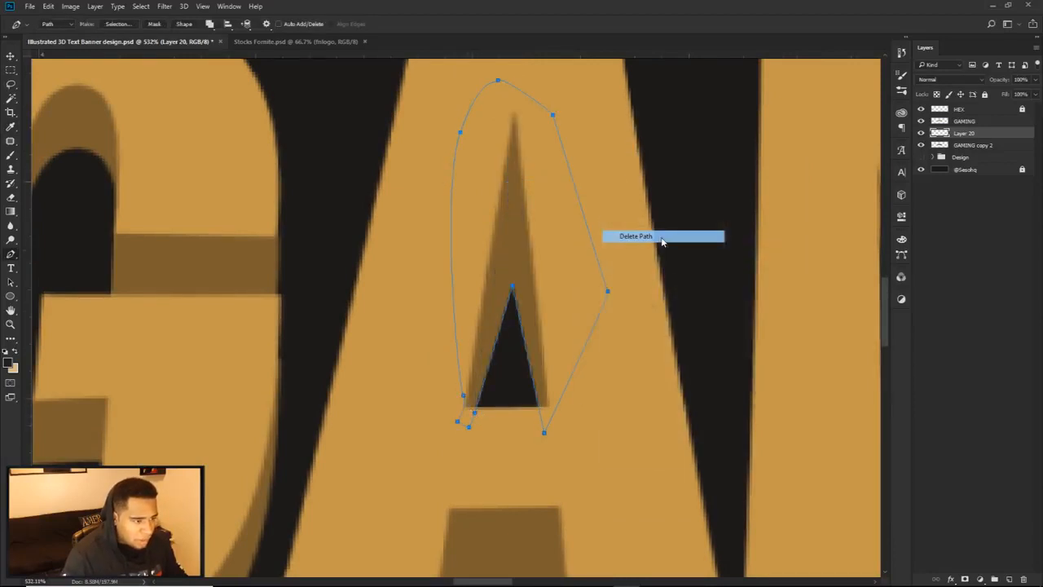
scroll(664, 255, down, 10)
drag(751, 291, 570, 307)
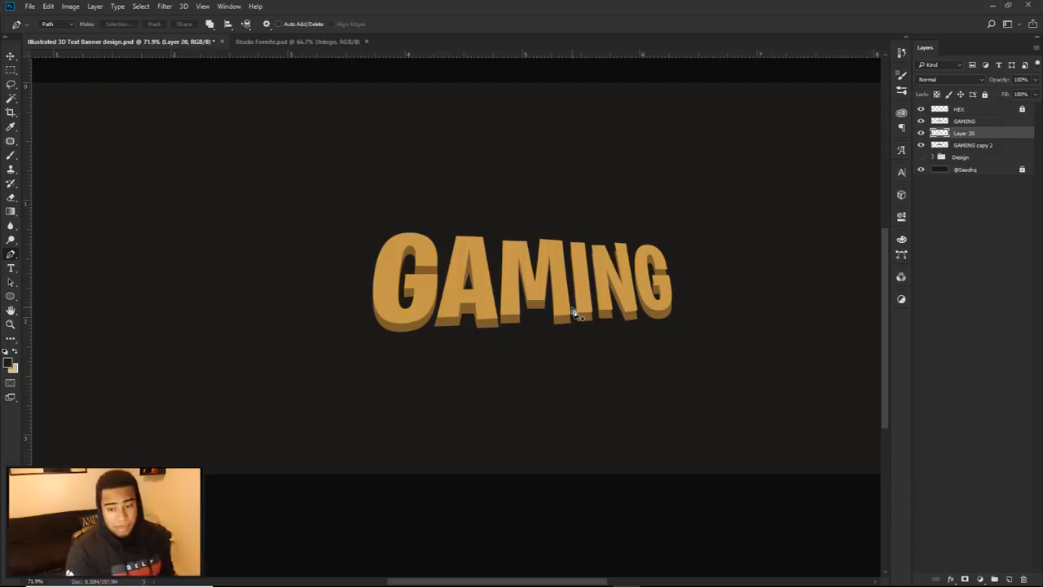
scroll(573, 312, up, 10)
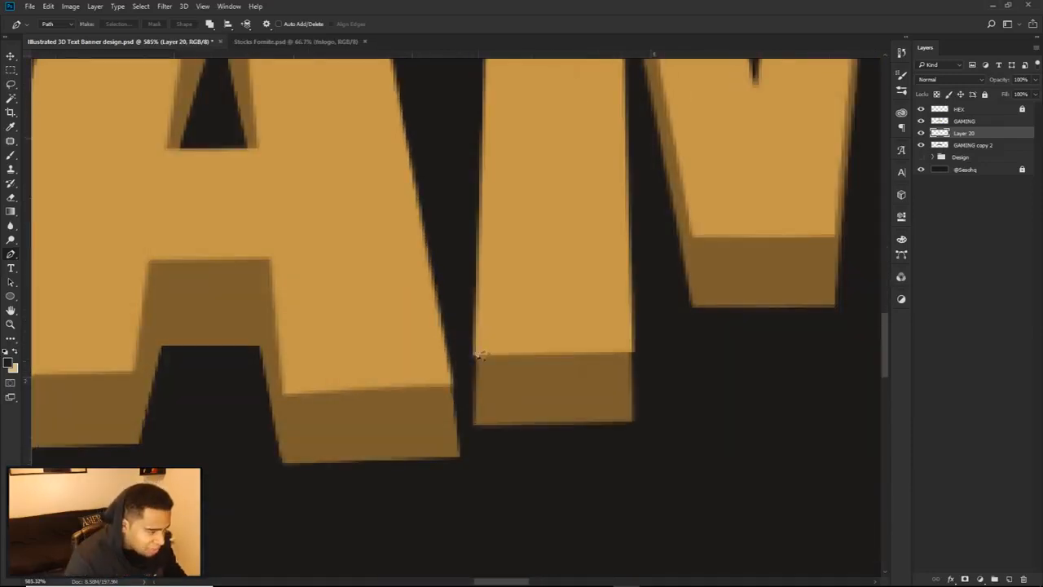
click(476, 322)
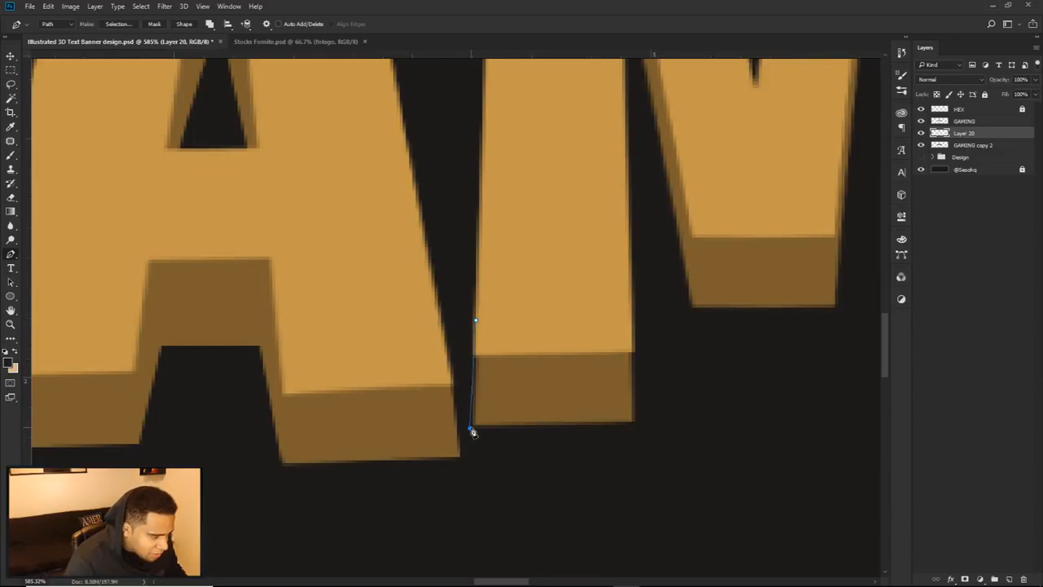
scroll(470, 400, up, 5)
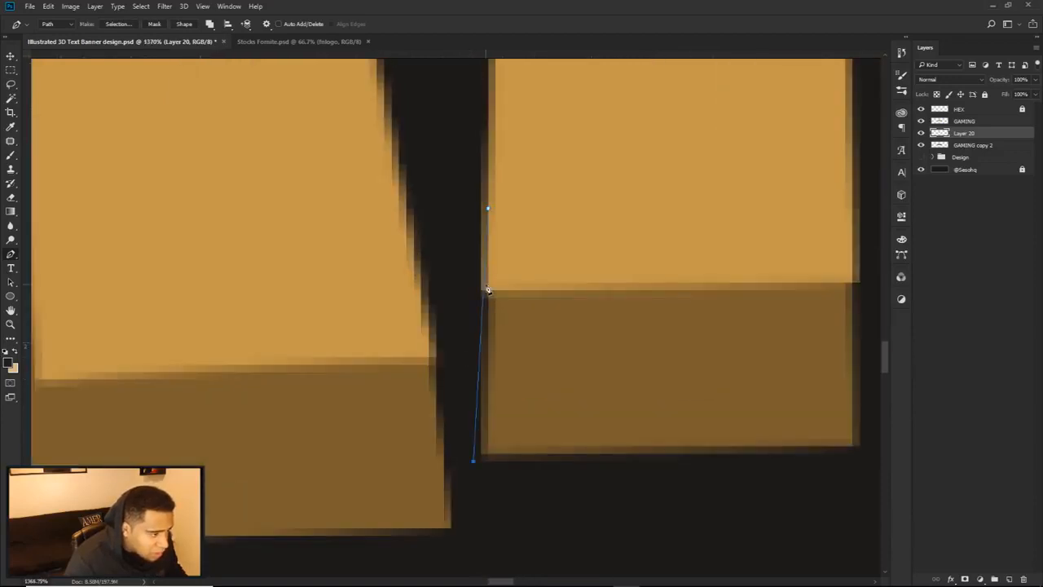
right_click(519, 230)
click(526, 242)
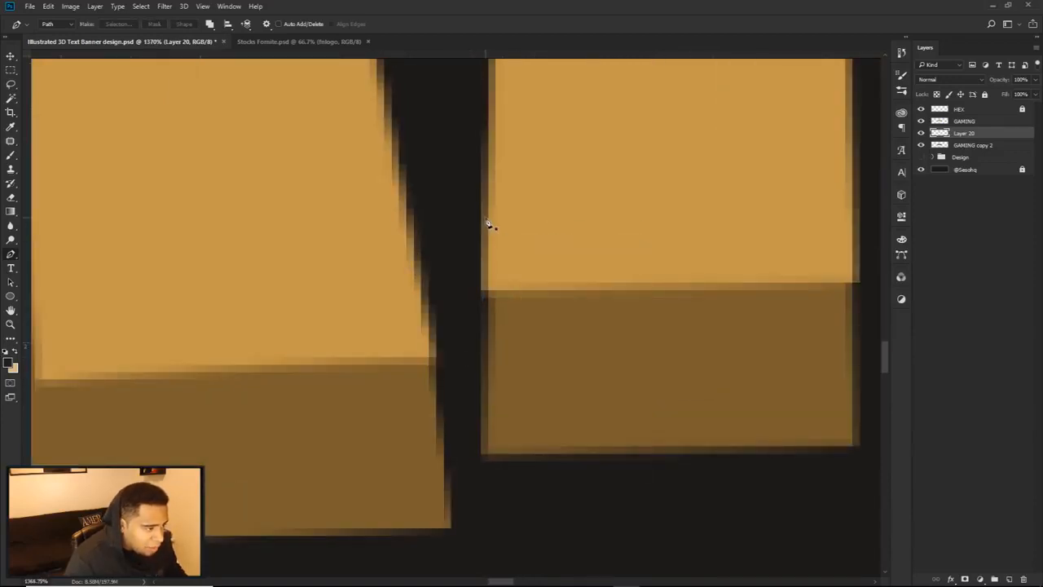
Draw closed Pen paths around the bases of the M's left and right legs, covering the extrusion's outer corners.
click(481, 462)
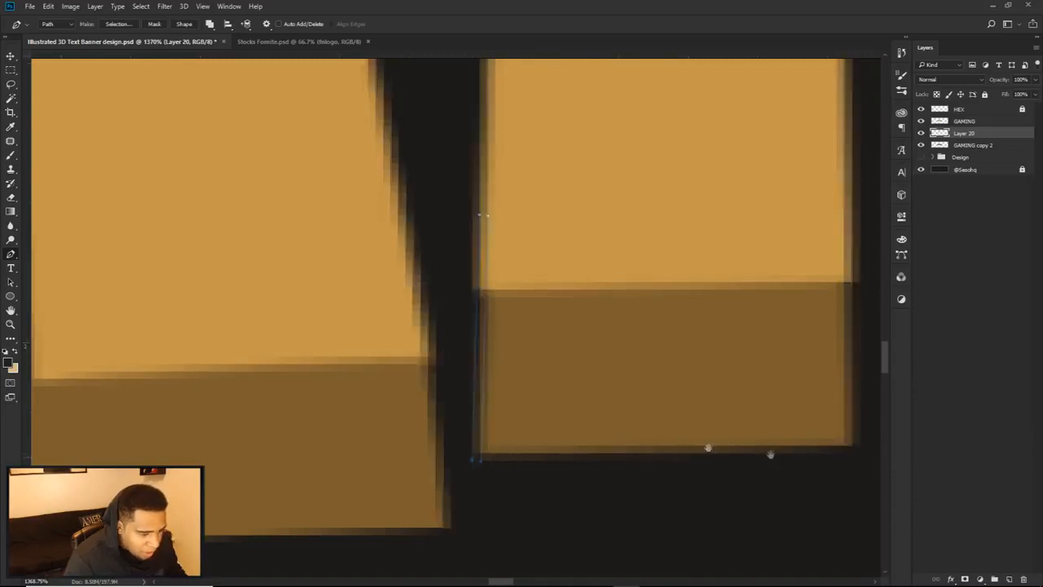
scroll(707, 445, right, 3)
click(686, 440)
click(681, 255)
scroll(448, 354, up, 5)
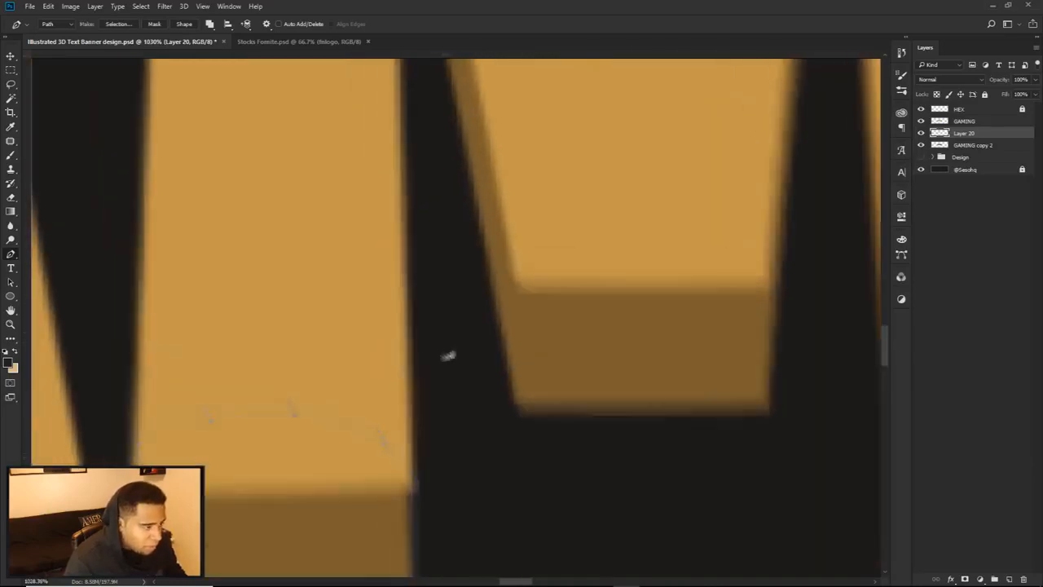
scroll(610, 370, down, 5)
click(433, 128)
scroll(629, 357, down, 4)
scroll(549, 260, down, 2)
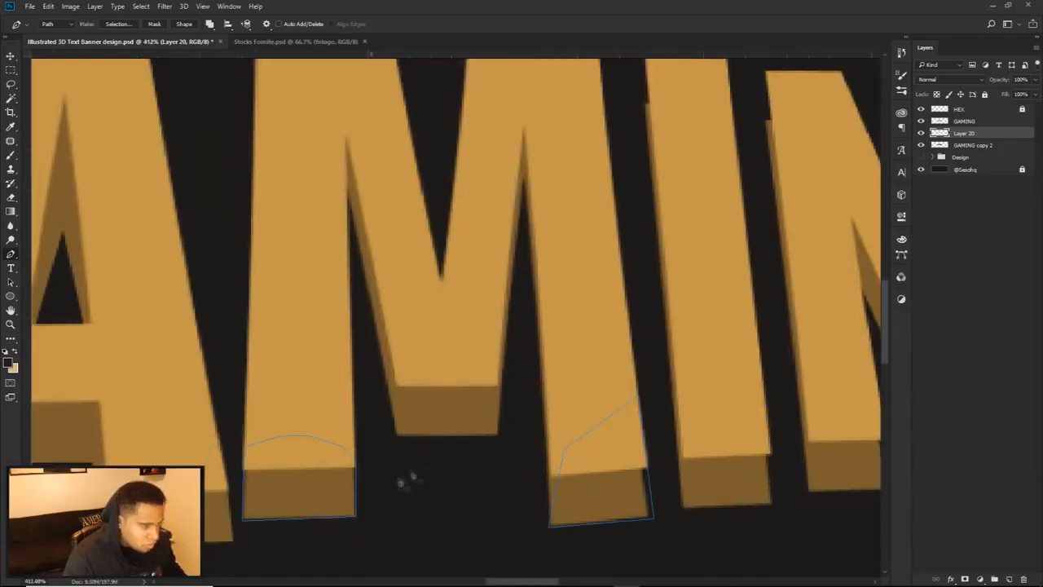
Draw a closed Pen path around the M's middle V, covering the extrusion in the gaps on both sides of it.
click(397, 436)
click(361, 298)
click(338, 450)
click(332, 195)
click(362, 116)
click(438, 353)
click(524, 104)
click(546, 223)
click(497, 433)
mouse_move(546, 223)
mouse_down()
mouse_move(536, 173)
mouse_move(550, 305)
mouse_up()
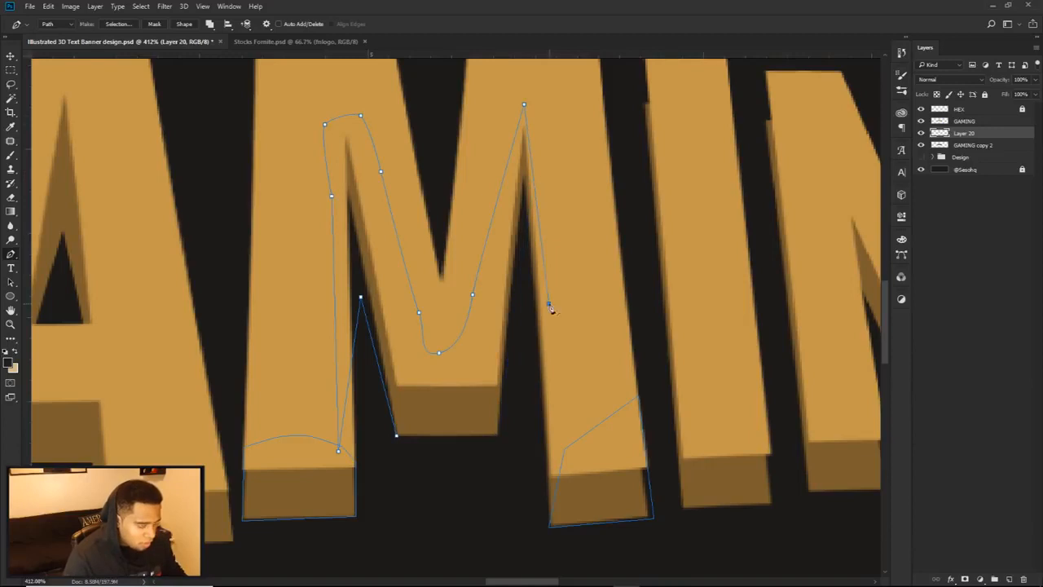
click(524, 256)
click(498, 435)
click(396, 435)
Fill the paths around the M's legs and middle with the extrusion brown and delete the paths.
right_click(529, 382)
click(564, 204)
right_click(599, 232)
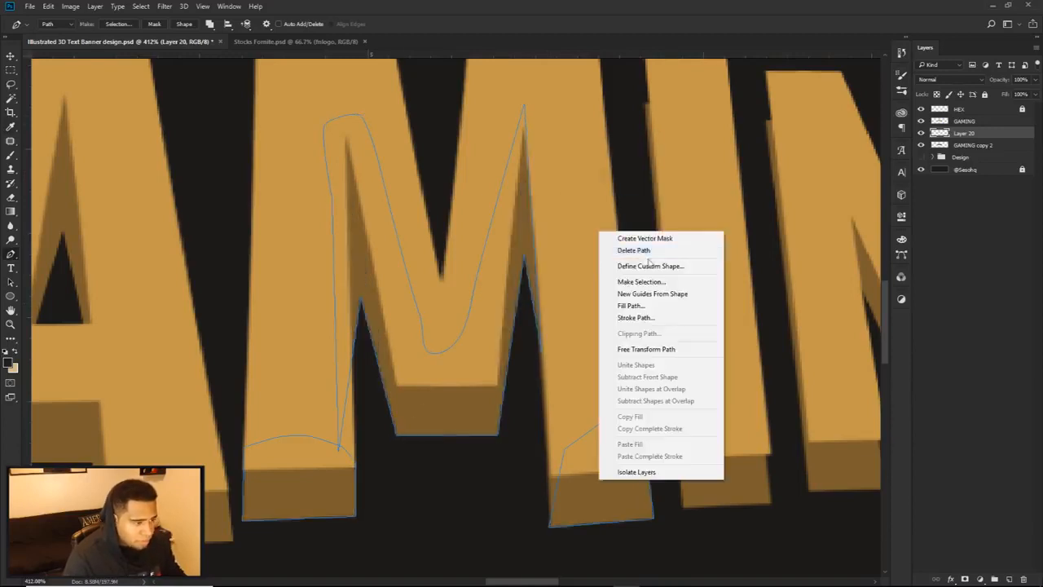
click(639, 251)
scroll(423, 481, down, 6)
Draw a closed Pen path over the gap at the lower-right corner of the I's extrusion.
scroll(423, 486, up, 6)
click(523, 395)
click(524, 463)
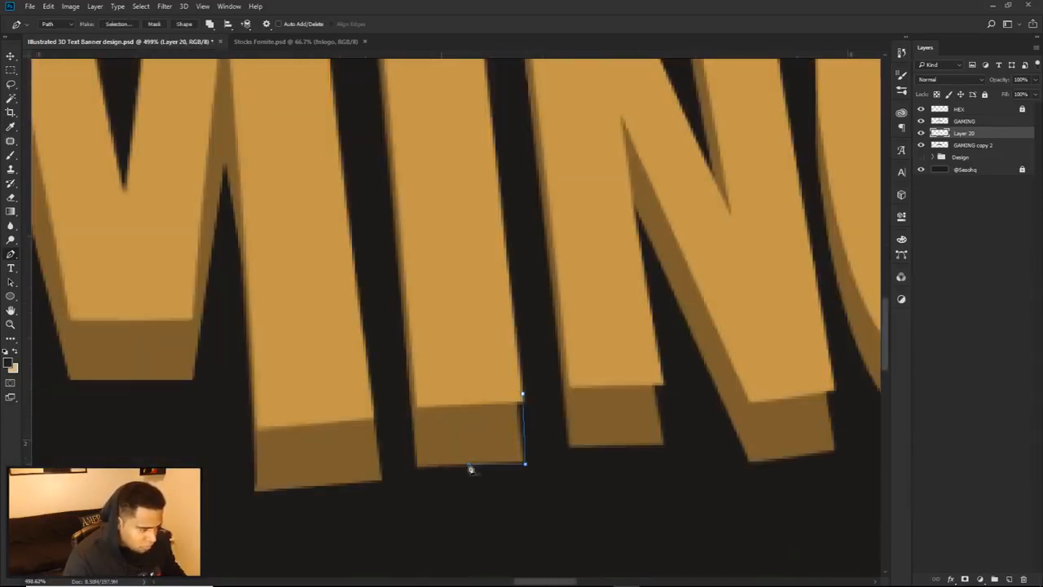
scroll(525, 400, down, 4)
Draw a closed Pen path over the gap along the I's upper-left edge, above the start of the extrusion.
scroll(347, 175, up, 4)
scroll(429, 168, up, 2)
drag(428, 168, 492, 291)
click(482, 265)
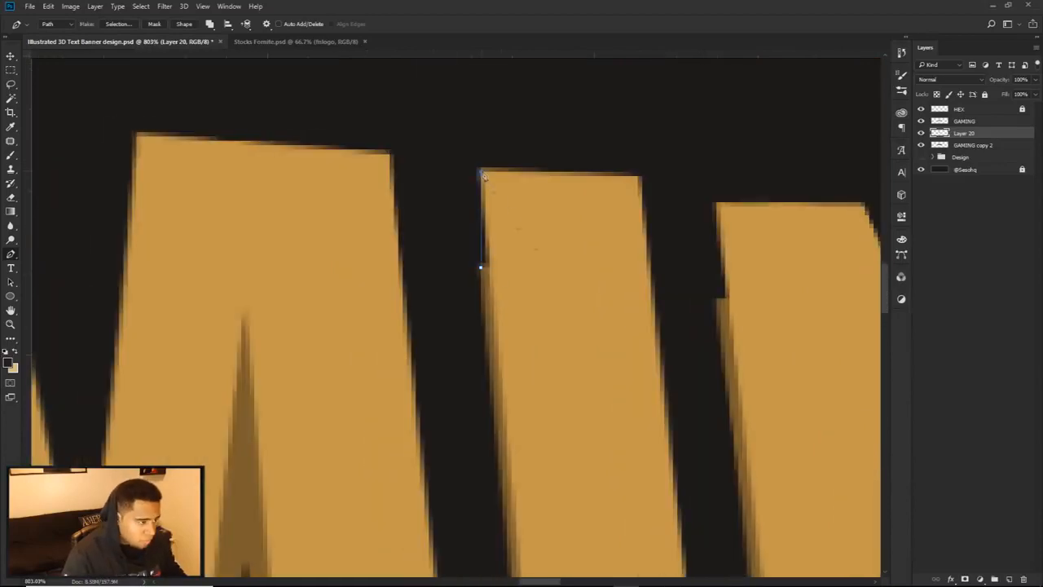
click(483, 176)
scroll(492, 148, down, 3)
Draw a closed Pen path over the gap at the outer corner of the N's left leg base.
drag(701, 457, 520, 393)
click(571, 404)
click(583, 510)
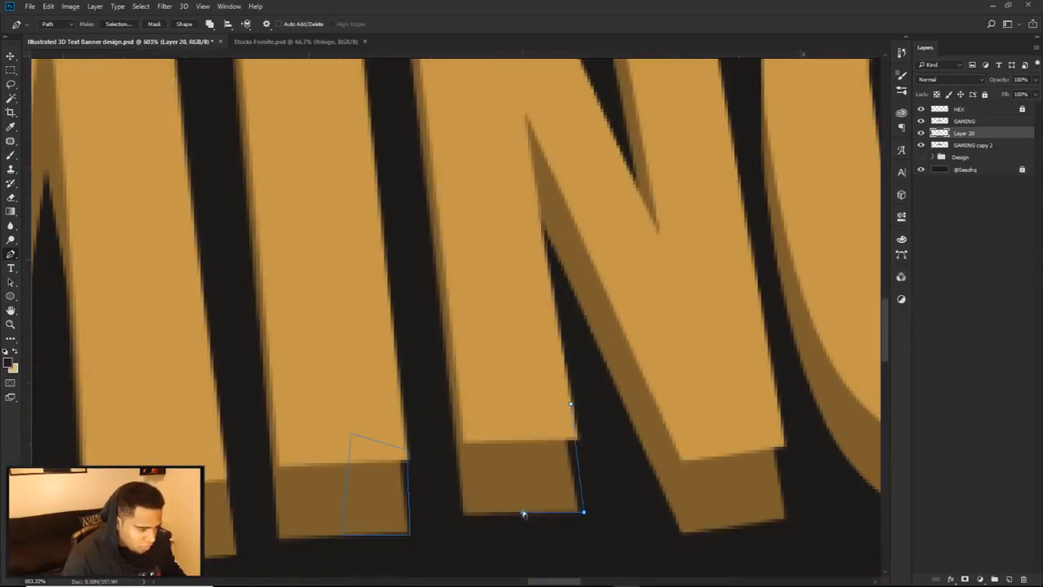
drag(585, 514, 591, 514)
drag(572, 405, 566, 374)
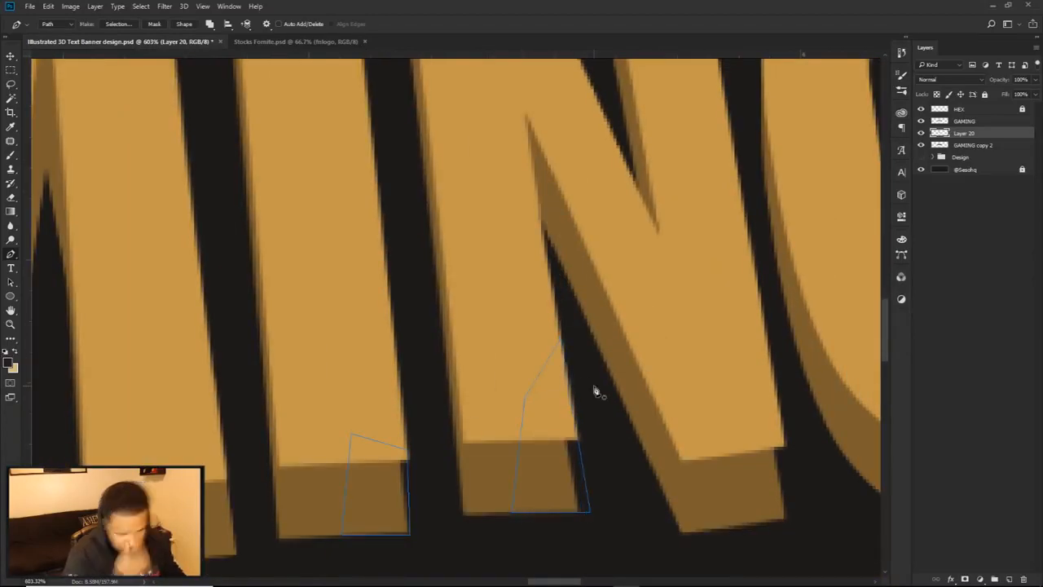
Draw a closed Pen path over the gap at the base of the N's right leg and adjust its anchor points.
scroll(596, 392, right, 3)
scroll(636, 407, down, 1)
click(646, 391)
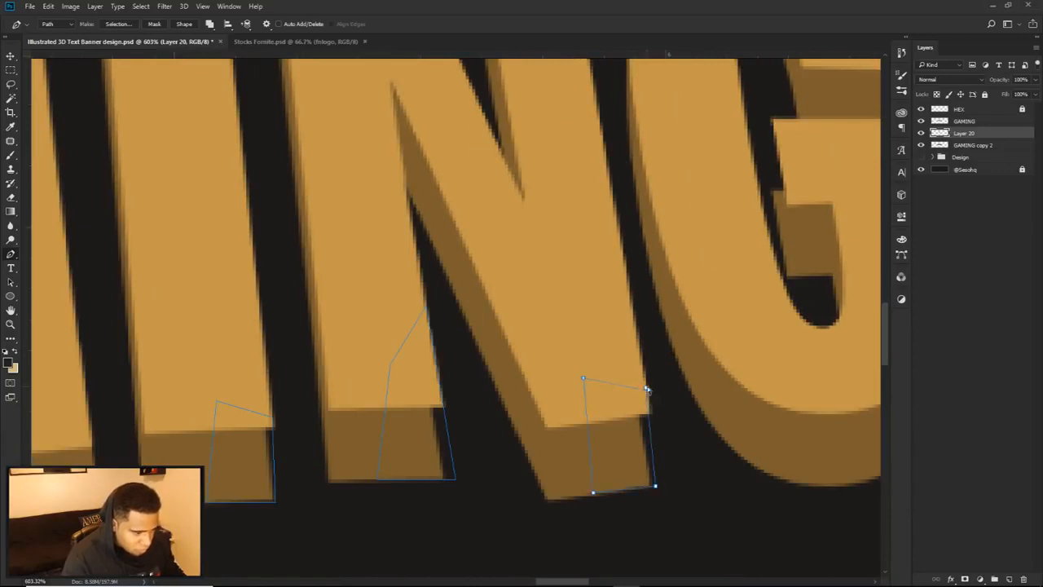
drag(657, 488, 659, 488)
drag(648, 389, 629, 292)
drag(659, 489, 665, 488)
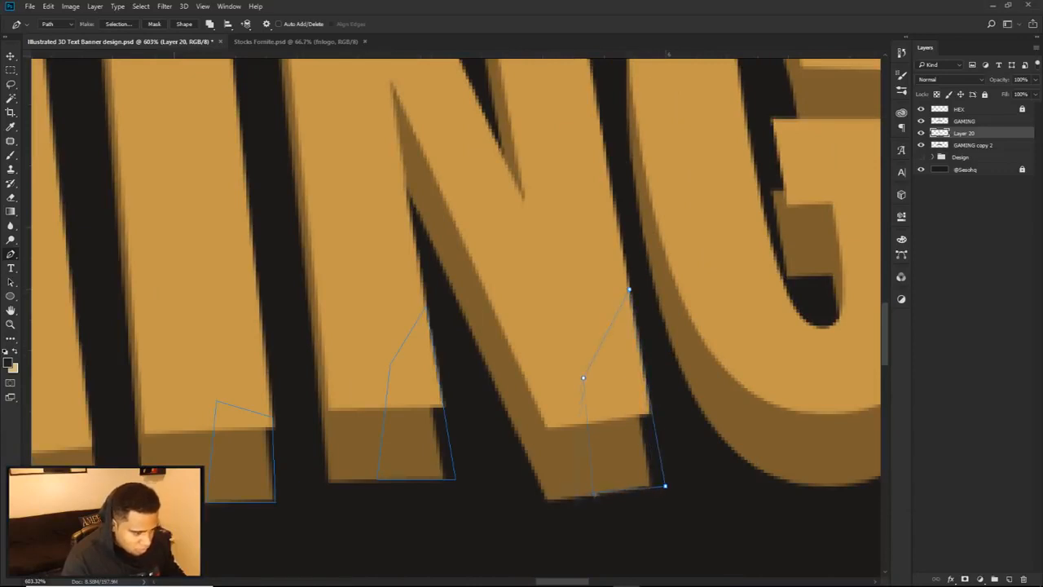
drag(594, 494, 551, 499)
Draw closed Pen paths over the gaps along the upper-left edges of the N's stems.
scroll(600, 423, down, 8)
scroll(440, 172, up, 9)
drag(659, 210, 529, 263)
click(528, 261)
click(530, 181)
drag(577, 298, 566, 319)
click(529, 262)
Draw a closed Pen path over the gap at the left edge of the last G's crossbar.
scroll(559, 440, up, 5)
click(557, 437)
click(553, 336)
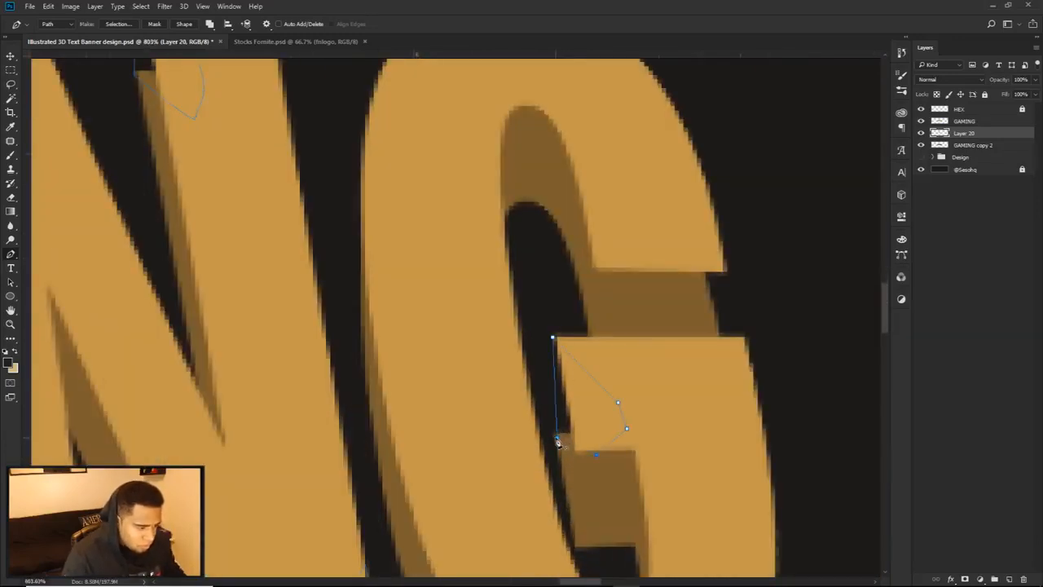
click(558, 441)
Draw a closed Pen path over the gap at the right end of the last G's upper arm.
drag(734, 276, 710, 328)
click(700, 415)
click(649, 379)
click(648, 287)
click(697, 296)
Fill the paths on the I, N and last G with the extrusion brown, clear the paths and switch to the Move tool.
scroll(707, 417, down, 11)
right_click(737, 107)
click(771, 182)
key(Return)
scroll(646, 216, down, 6)
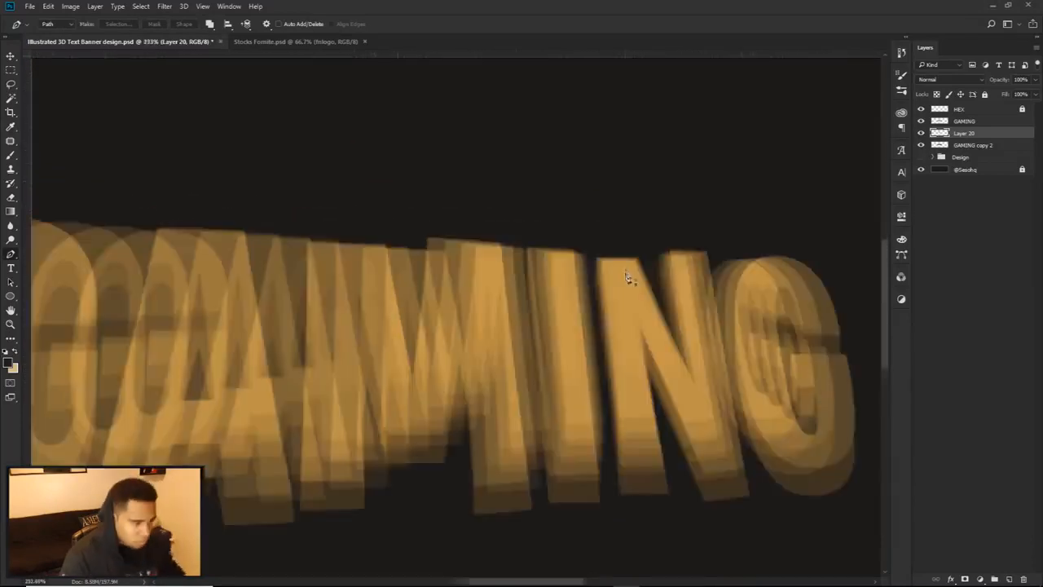
key(v)
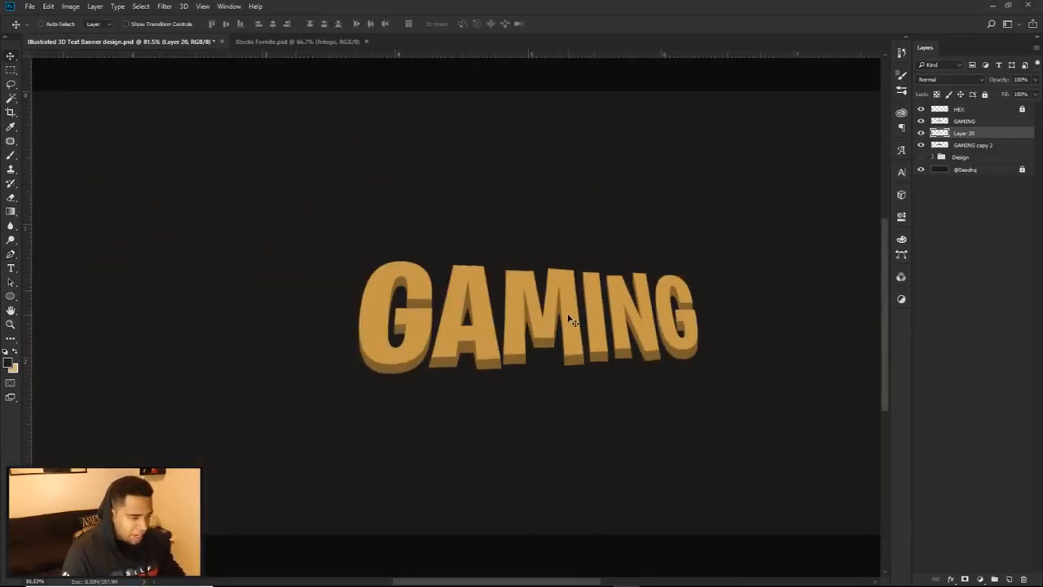
scroll(569, 313, up, 2)
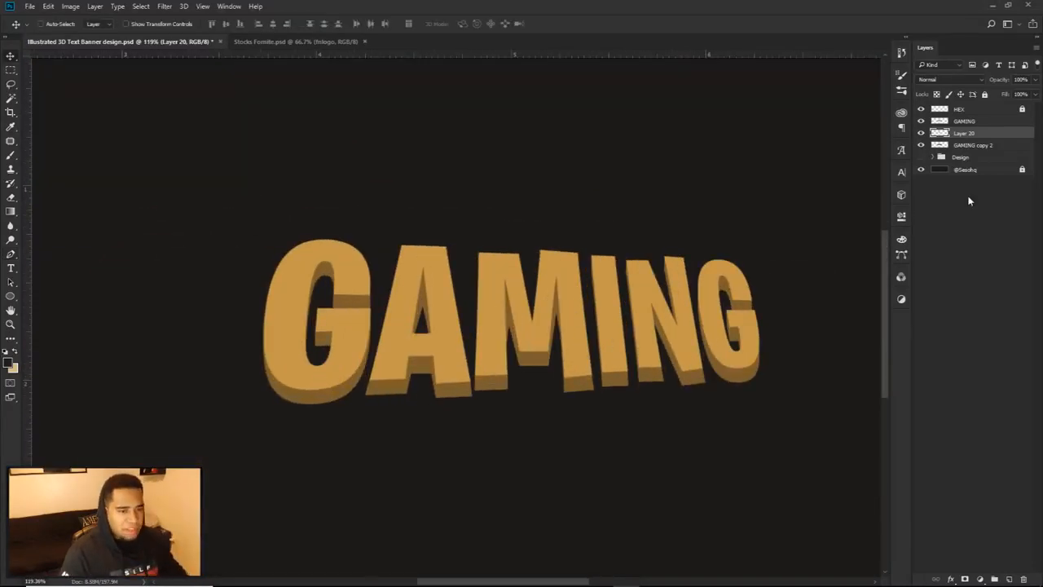
Toggle Layer 20's visibility to compare the lettering with and without the corner fills, and inspect the N's upper edges.
click(922, 133)
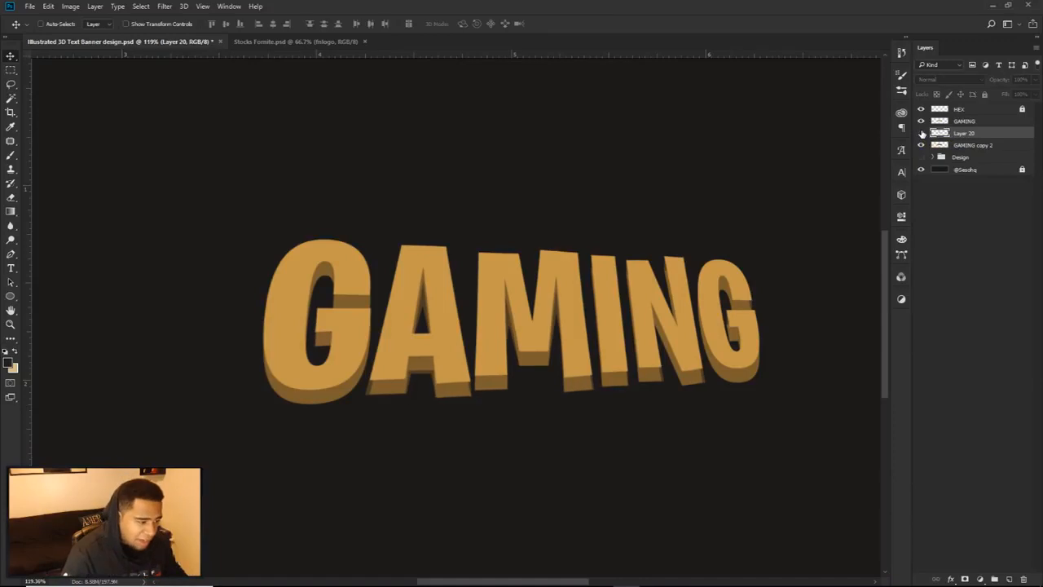
click(922, 133)
click(922, 133)
click(921, 133)
click(922, 133)
click(922, 134)
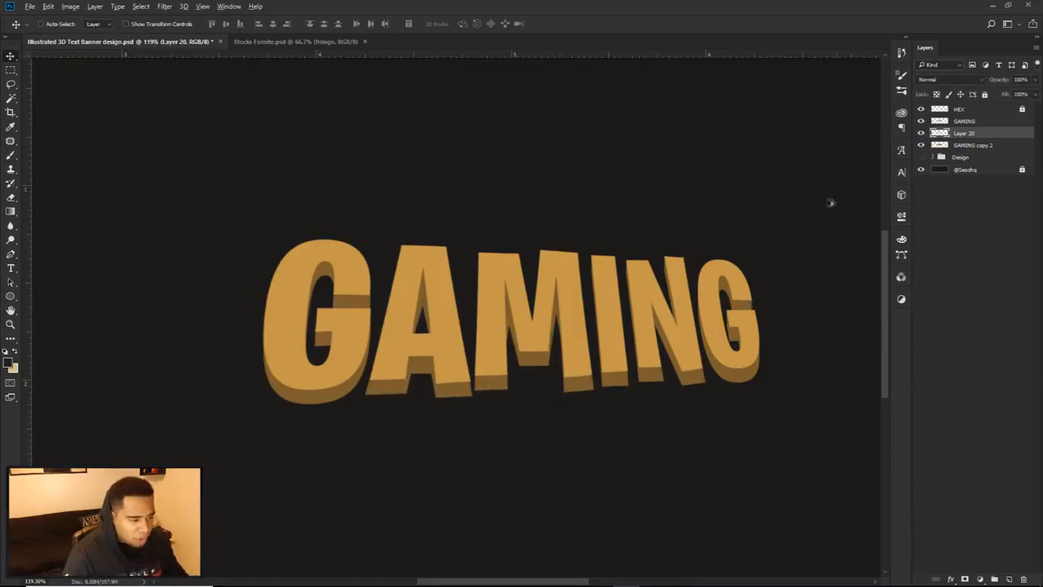
scroll(681, 261, up, 19)
scroll(576, 362, up, 3)
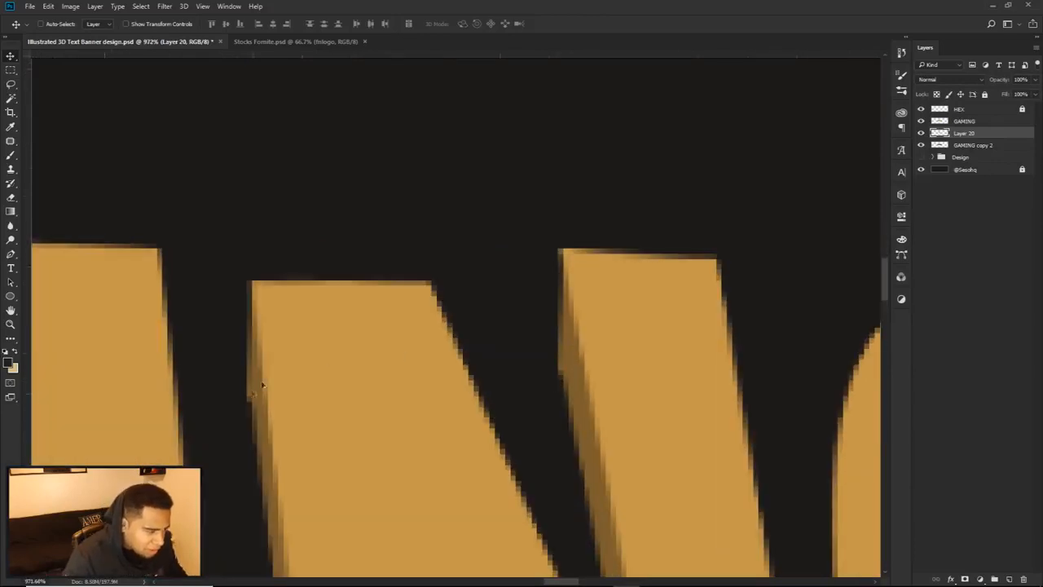
scroll(465, 345, down, 20)
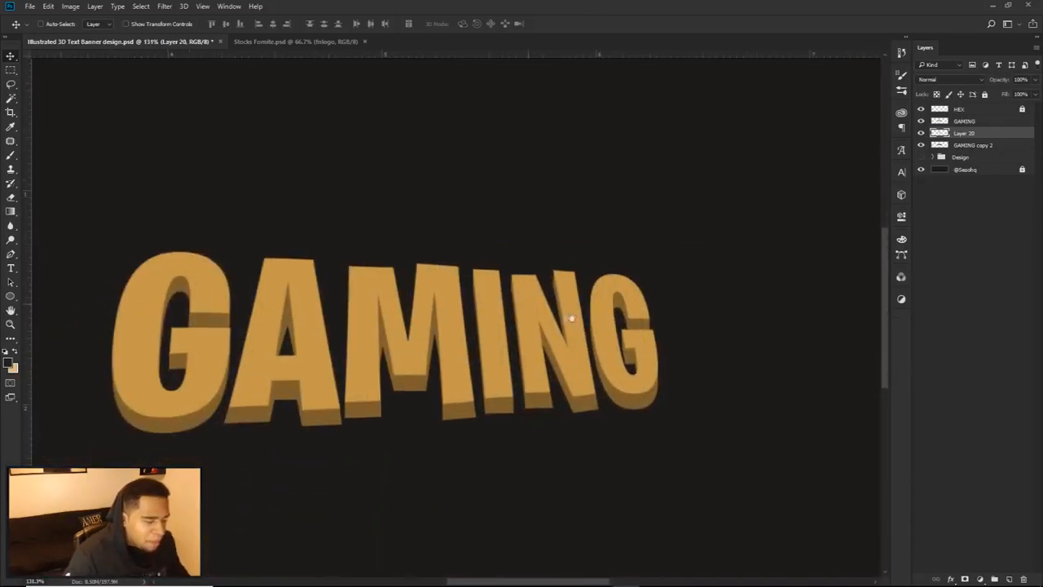
Group Layer 20 with the GAMING copy 2 layer and name the group Backdrop 3D.
drag(527, 304, 608, 314)
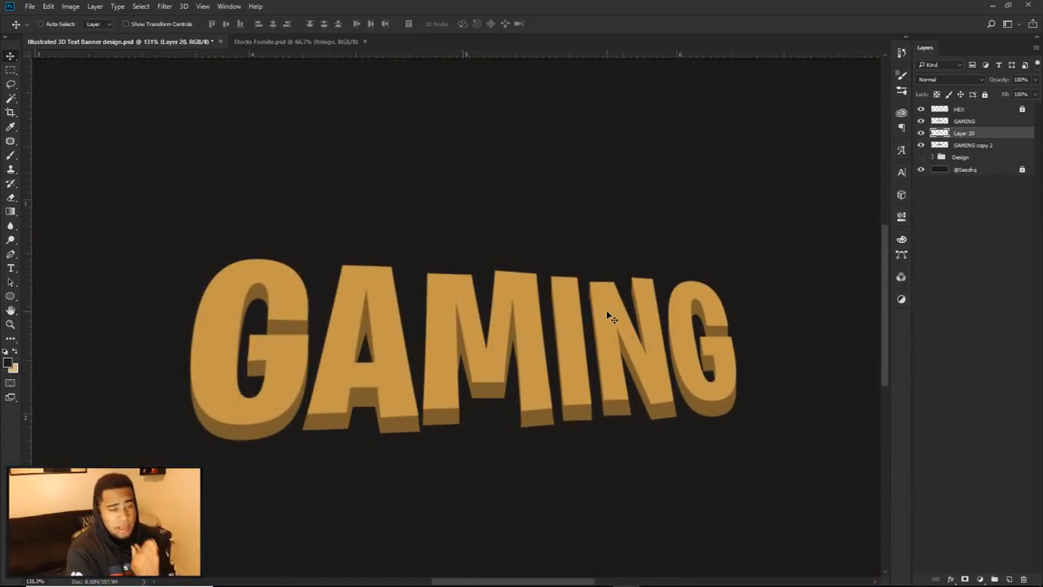
scroll(572, 310, down, 1)
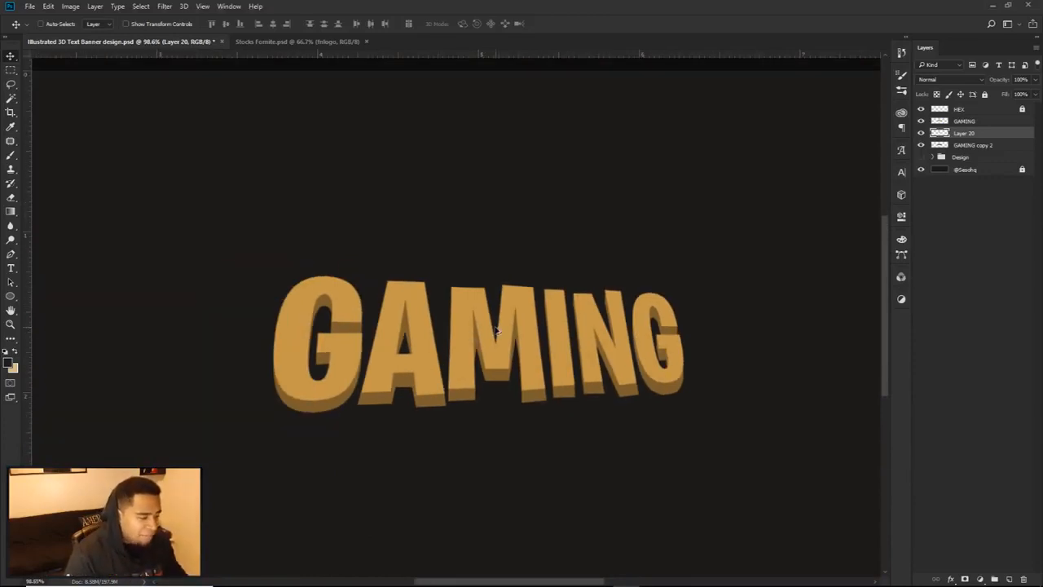
scroll(346, 379, up, 3)
scroll(419, 382, down, 1)
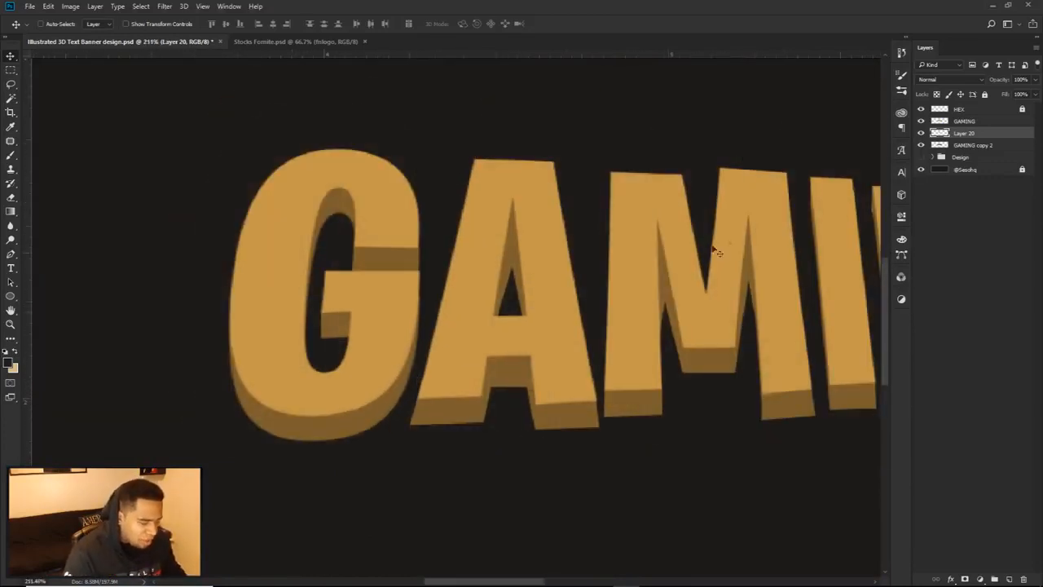
shift+click(935, 143)
key(ctrl+g)
click(921, 133)
click(921, 133)
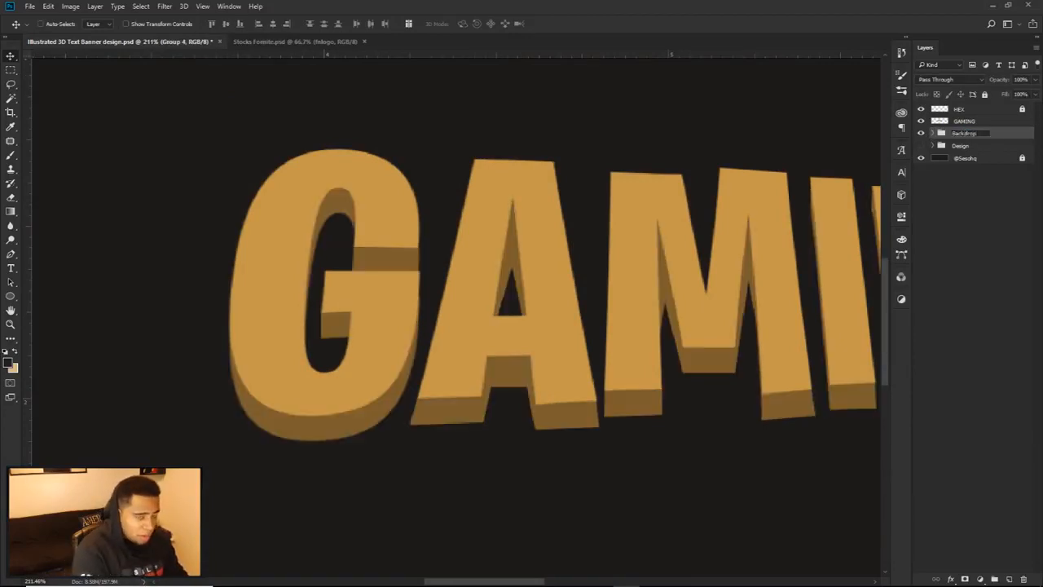
text(D)
key(Return)
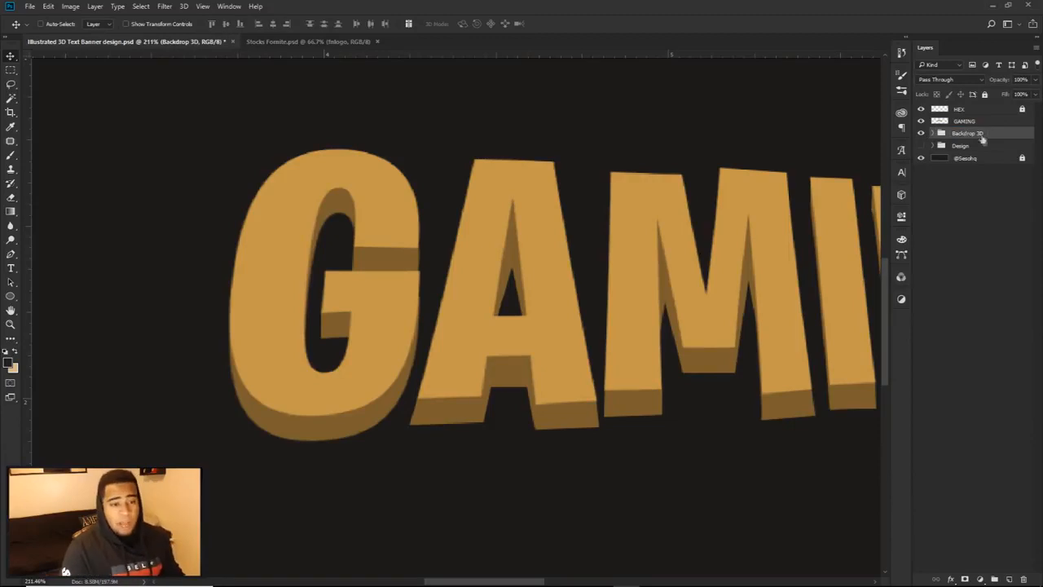
Add a new layer above the Backdrop 3D group and clip it to that group.
click(1010, 578)
right_click(993, 135)
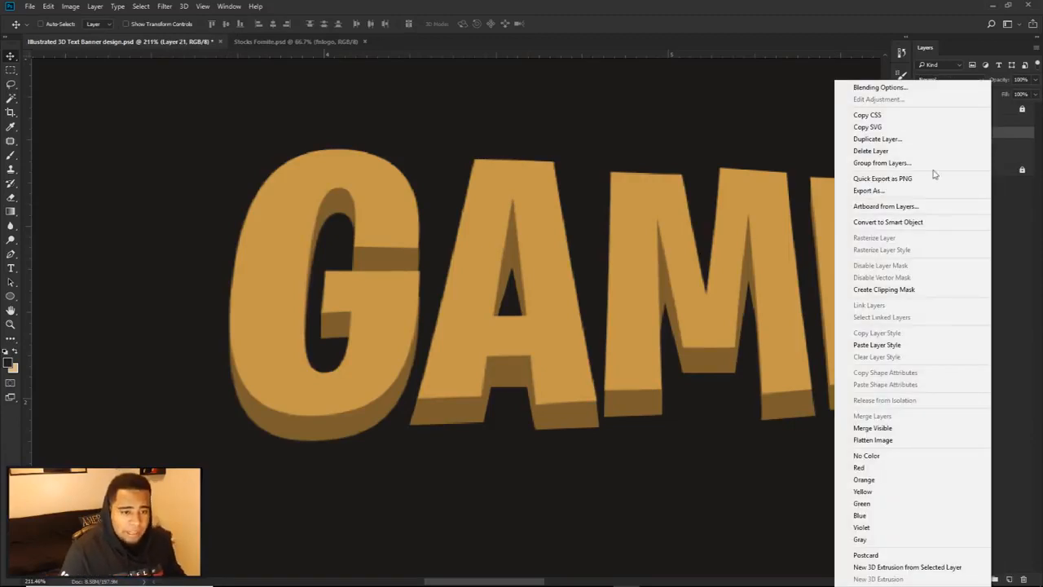
click(888, 289)
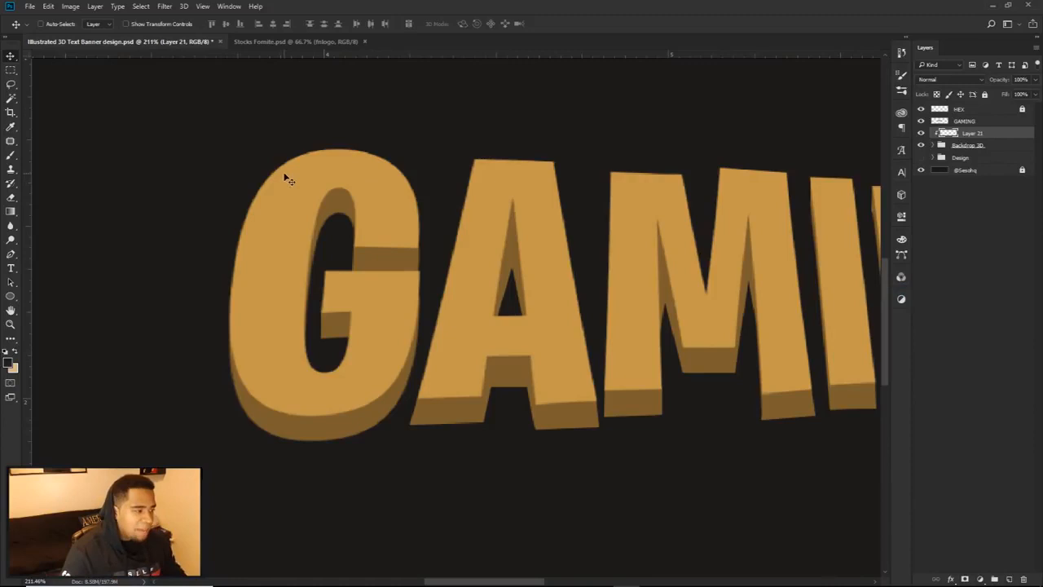
Prepare a resized soft brush with the dark foreground colour #1c1a18 for shading the extrusion.
key(b)
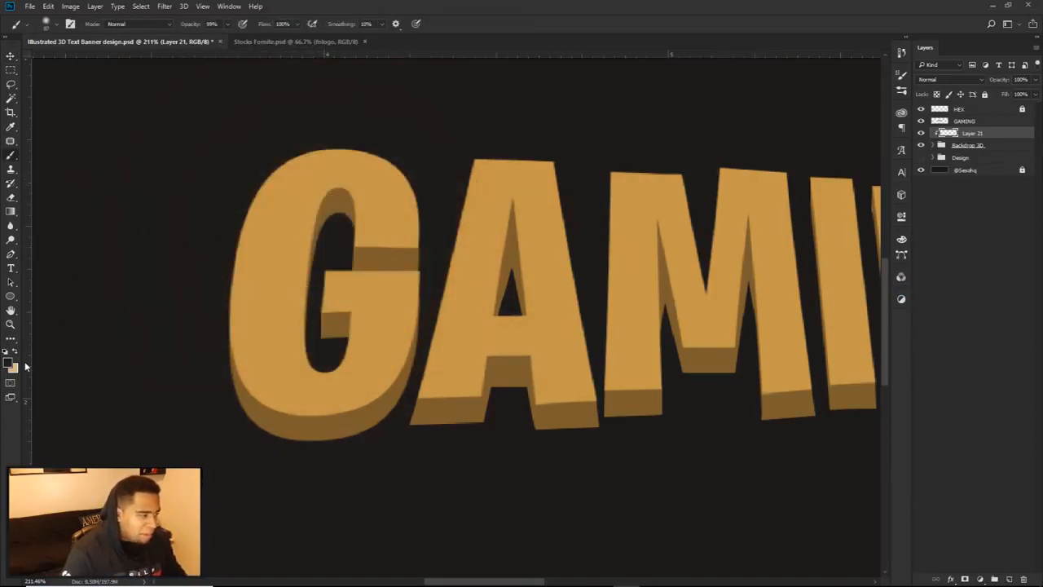
click(12, 366)
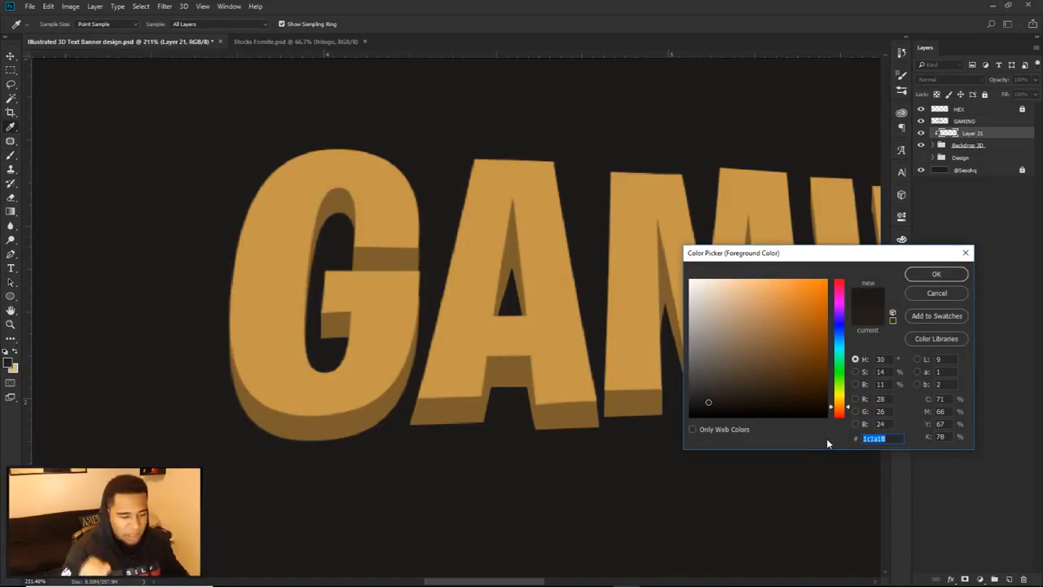
click(936, 274)
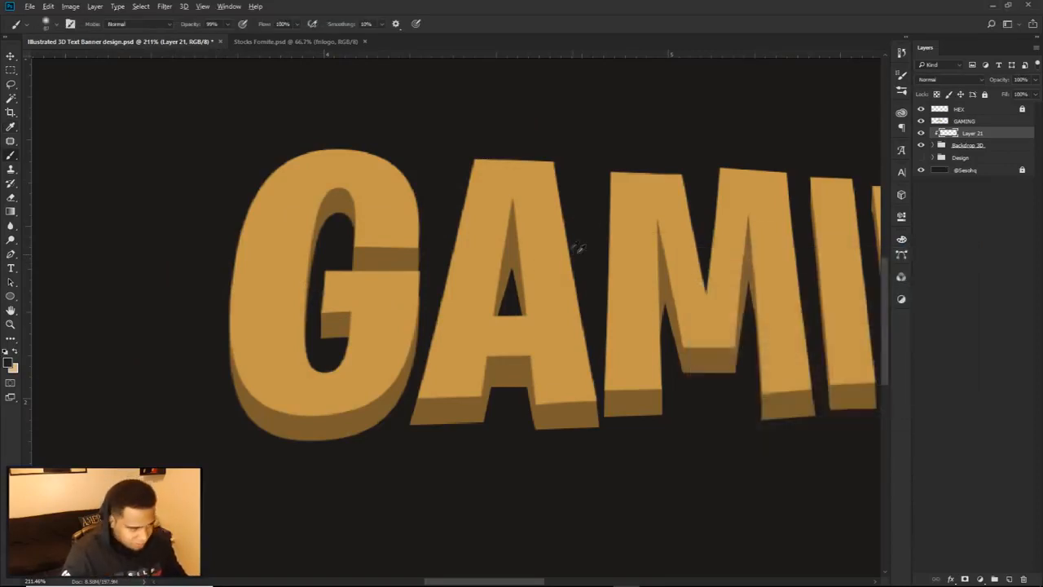
scroll(578, 249, down, 3)
alt+right_click(524, 315)
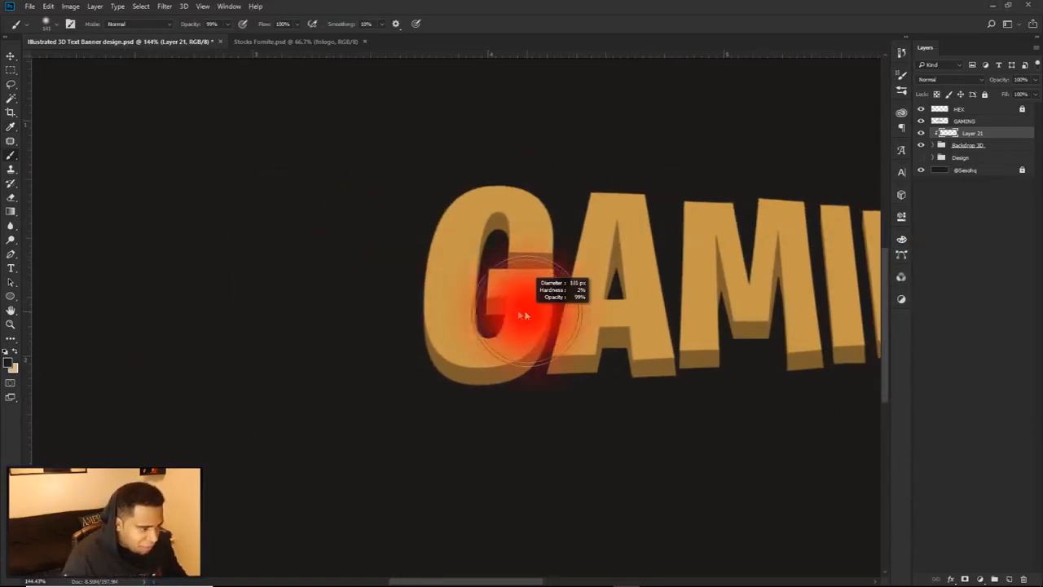
Toggle the visibility of the GAMING layer and the Backdrop 3D group to compare the gold faces with the extrusion.
click(921, 122)
click(921, 121)
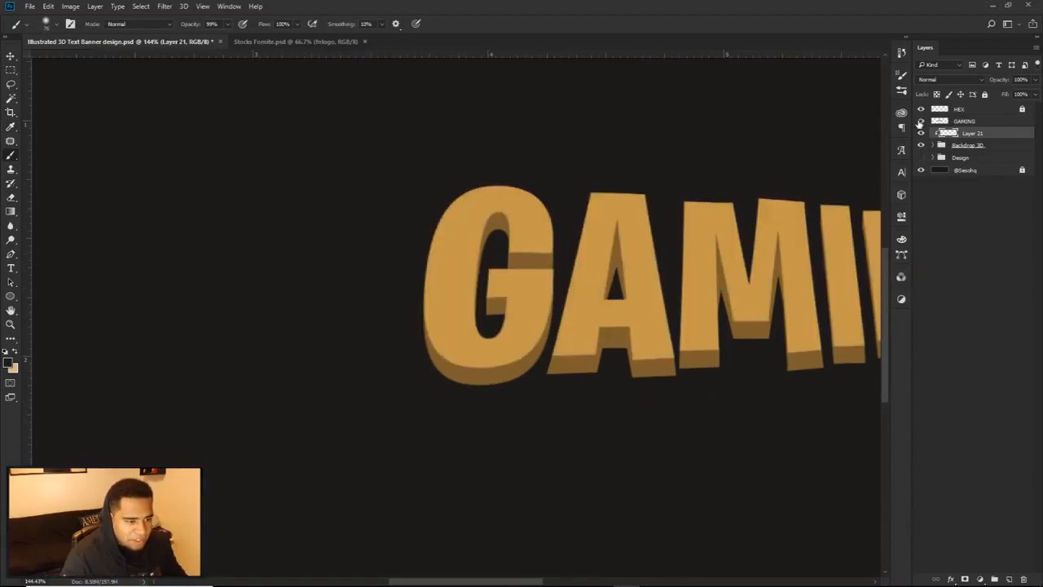
click(922, 146)
click(922, 146)
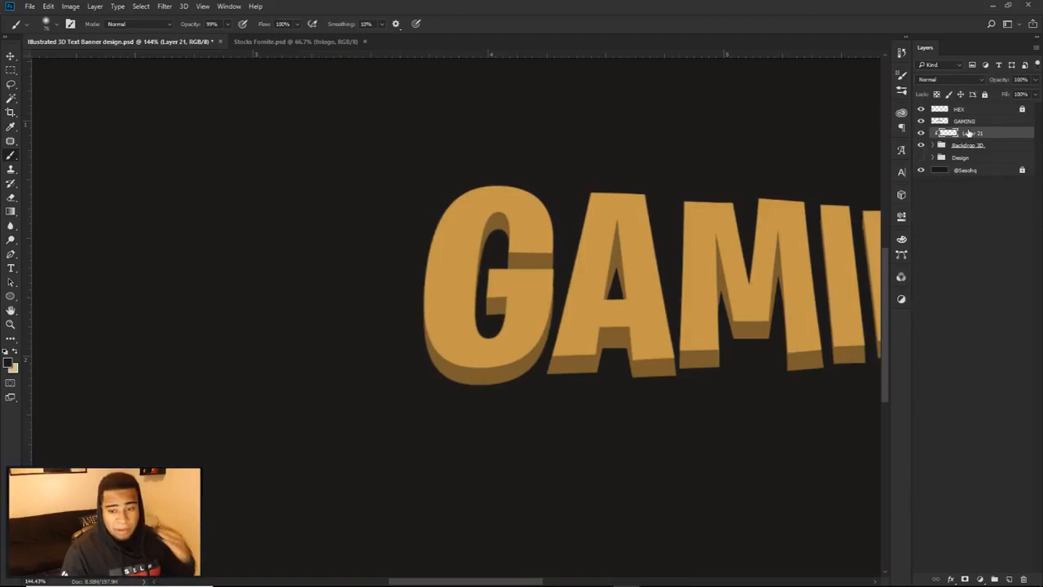
Brush soft dark shading onto the first G's extrusion, inside the bowl, under the upper arm and below the crossbar.
scroll(497, 264, up, 3)
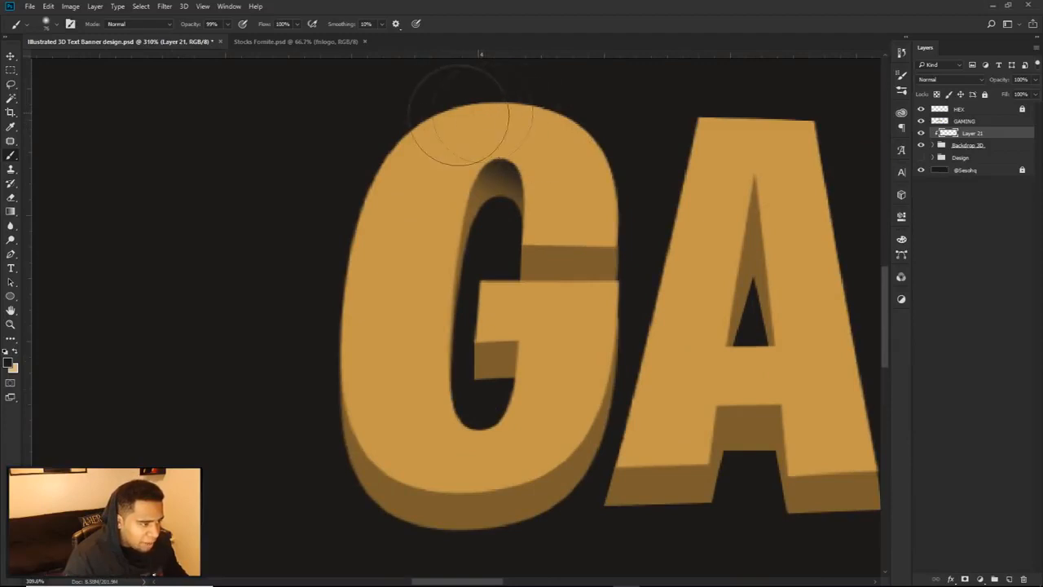
key(ctrl+z)
mouse_move(537, 330)
mouse_down()
mouse_move(547, 324)
mouse_move(509, 316)
mouse_move(535, 319)
mouse_move(512, 327)
mouse_move(464, 294)
mouse_move(449, 348)
mouse_up()
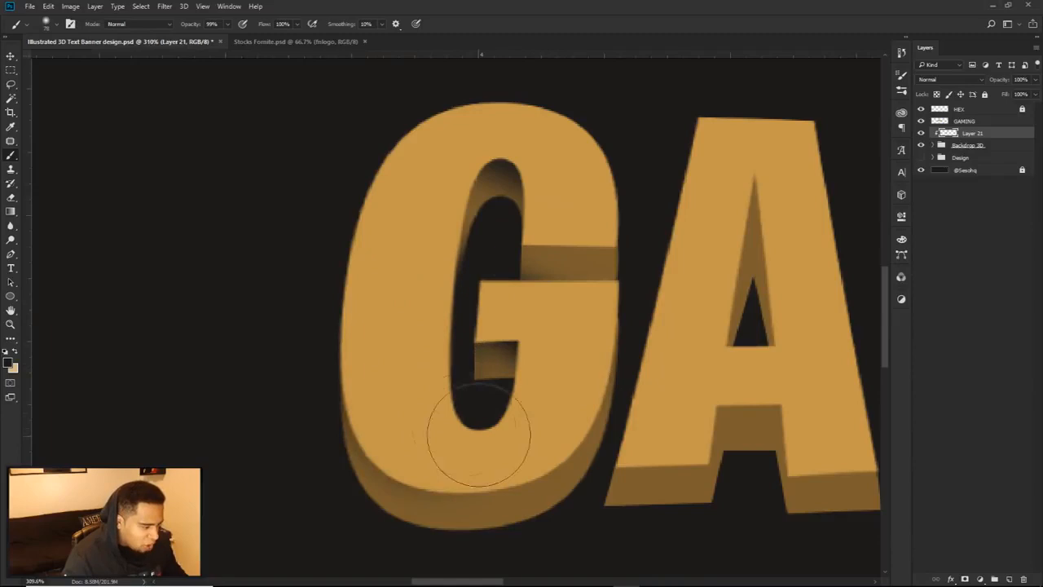
scroll(570, 320, down, 3)
scroll(601, 368, down, 2)
With a smaller brush, shade the first A's extrusion inside its triangular opening, under the crossbar and beneath the left foot.
scroll(570, 361, up, 4)
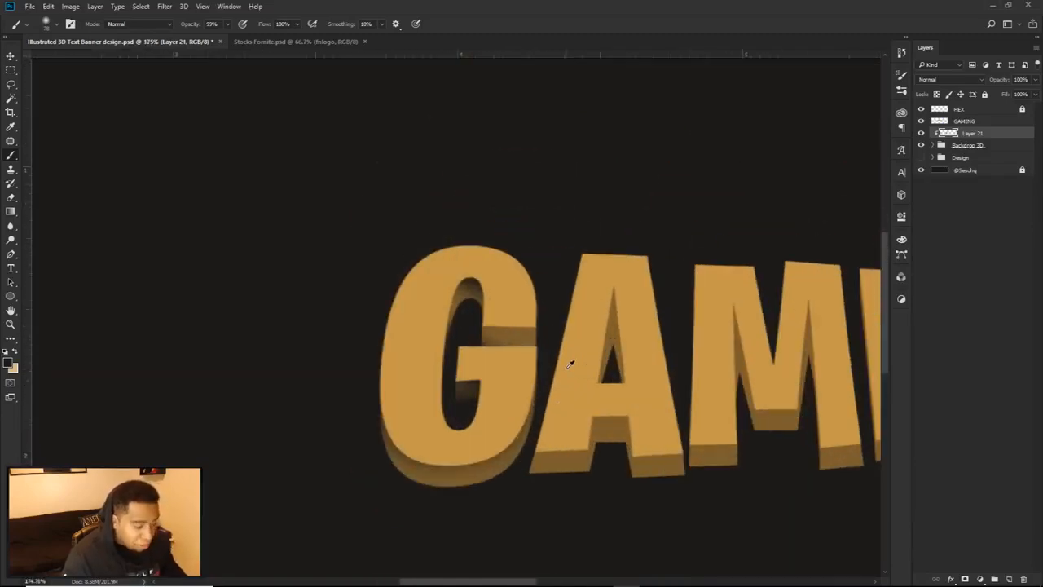
key(bracketleft)
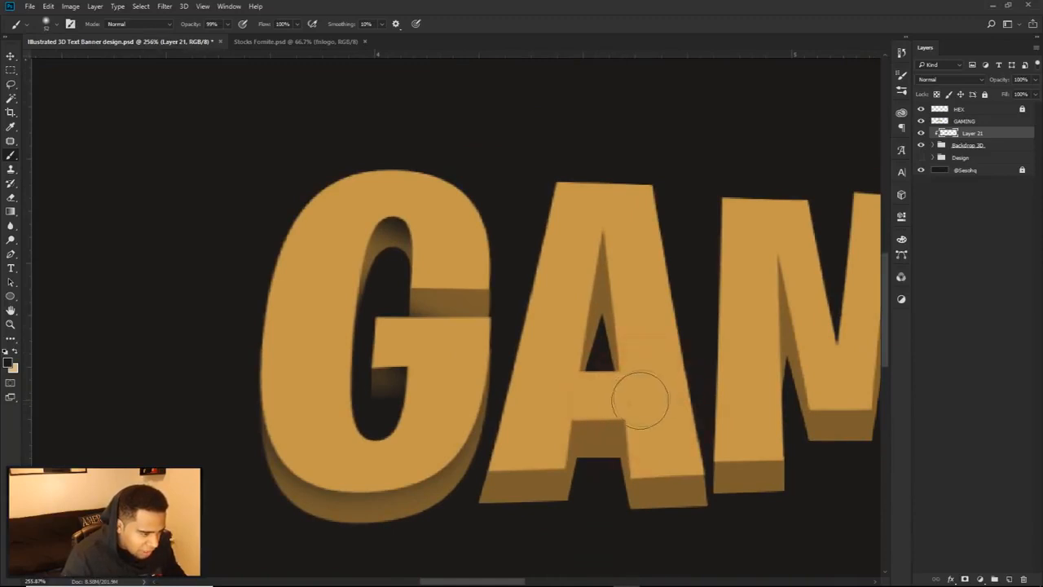
drag(563, 350, 572, 351)
mouse_move(558, 282)
mouse_down()
mouse_move(602, 209)
mouse_move(643, 282)
mouse_up()
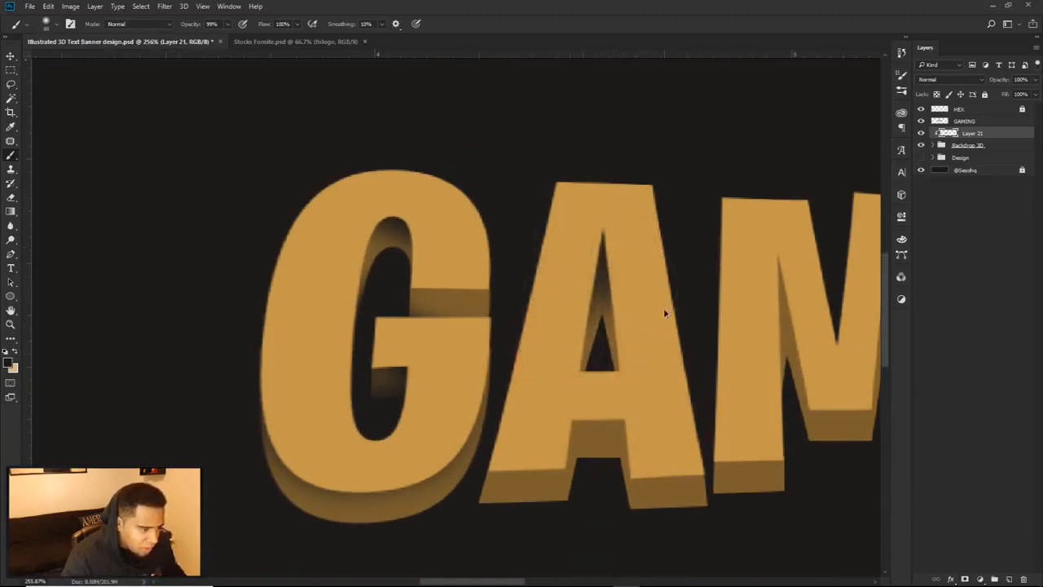
mouse_move(658, 393)
mouse_down()
mouse_move(640, 405)
mouse_move(658, 431)
mouse_move(573, 399)
mouse_move(626, 406)
mouse_up()
mouse_move(541, 404)
mouse_down()
mouse_move(548, 430)
mouse_move(518, 438)
mouse_move(586, 406)
mouse_up()
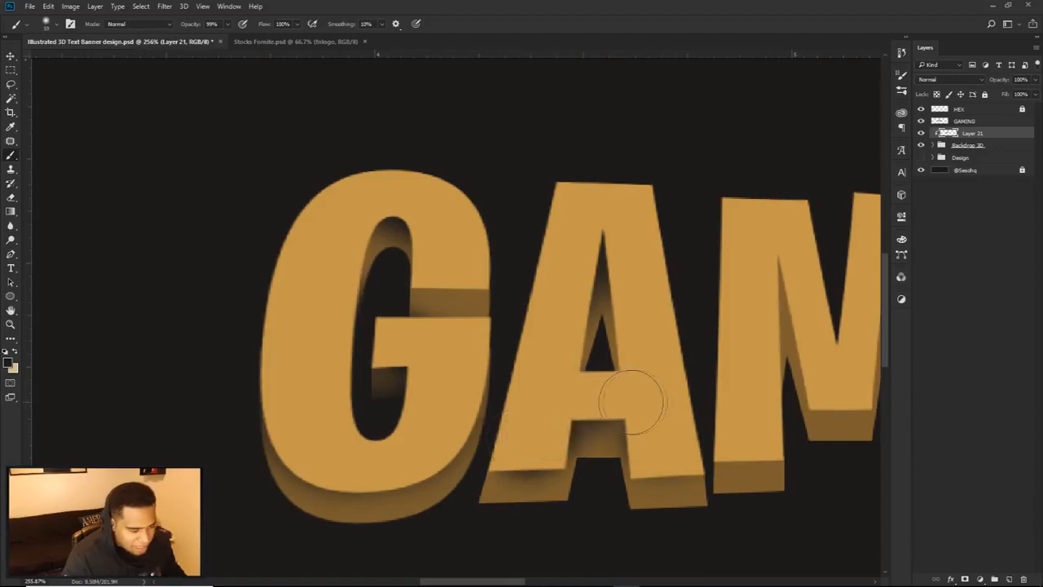
scroll(652, 383, down, 5)
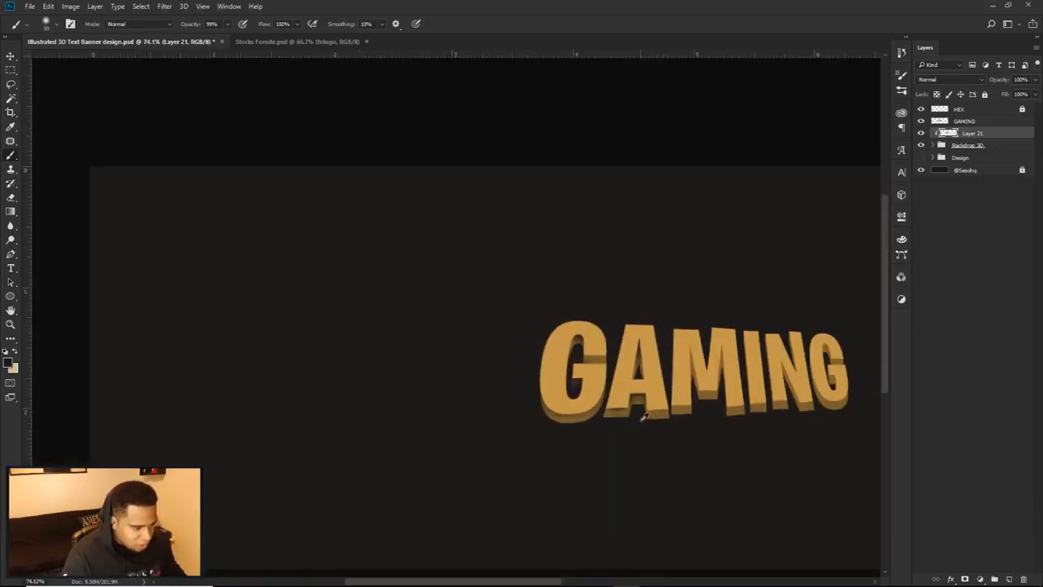
scroll(643, 417, up, 5)
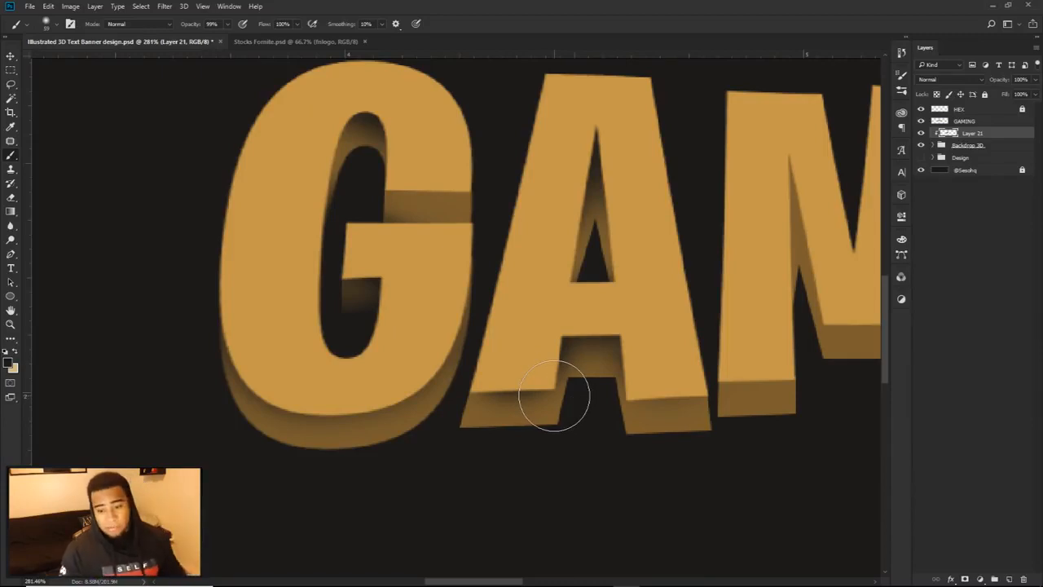
Erase the dark shading beneath the A's left foot.
key(p)
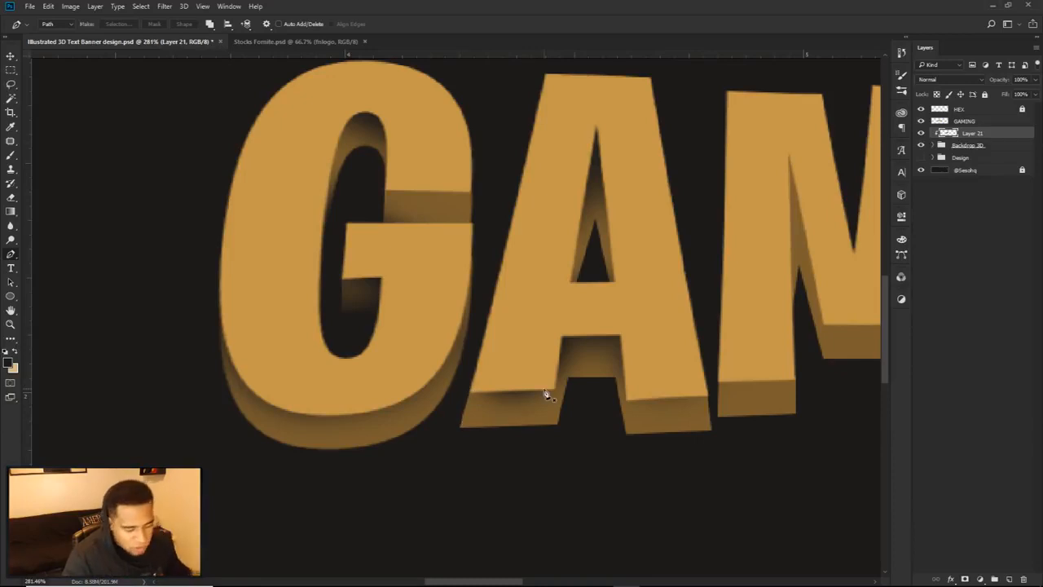
scroll(576, 393, up, 3)
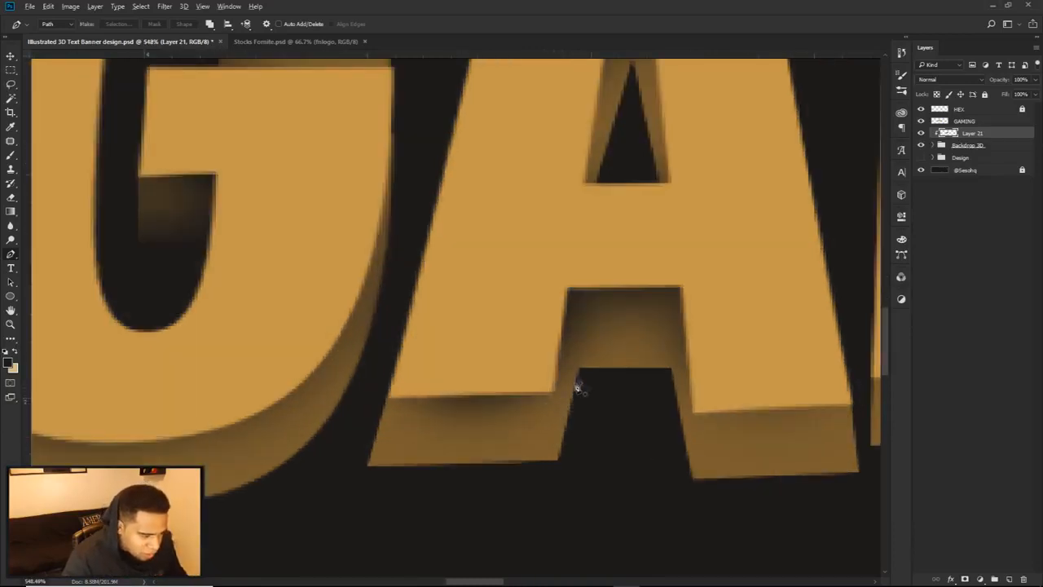
scroll(575, 392, down, 3)
scroll(653, 358, down, 2)
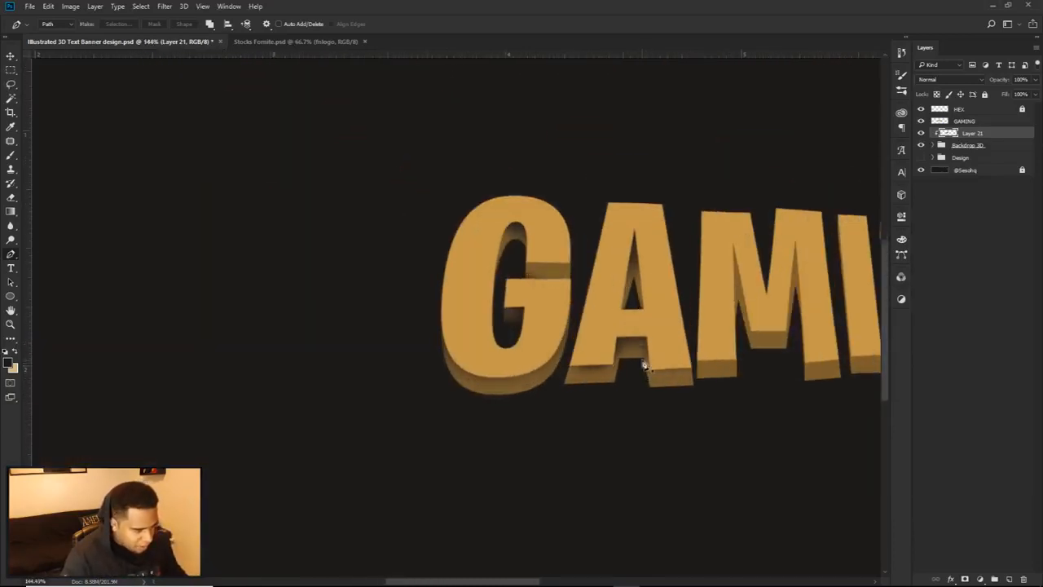
scroll(644, 367, up, 2)
key(e)
mouse_move(611, 411)
mouse_down()
mouse_move(605, 403)
mouse_move(578, 427)
mouse_up()
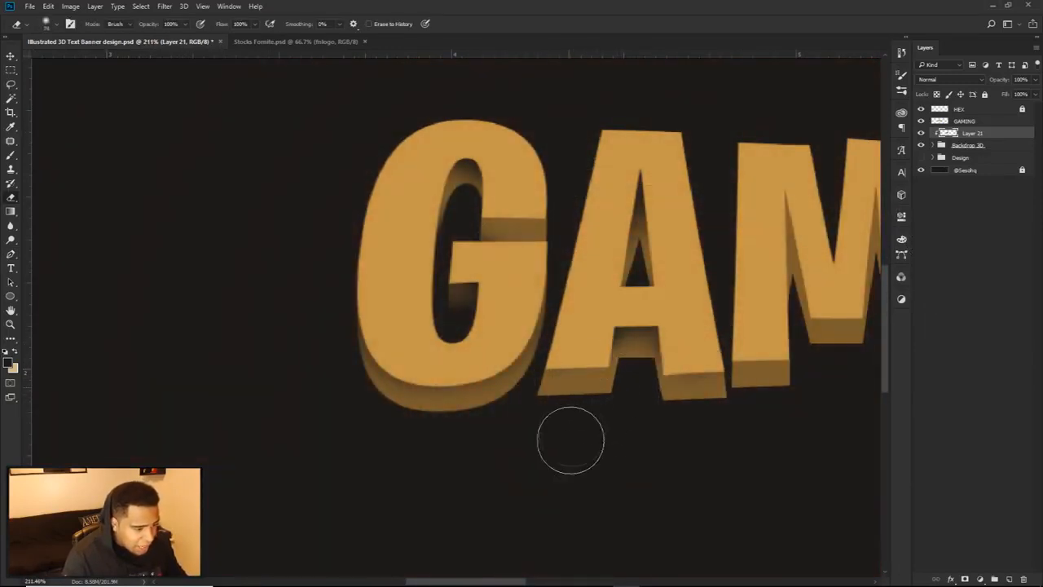
Brush soft dark shading beneath the A's right foot and onto the M's inner extrusion and feet.
scroll(571, 440, down, 2)
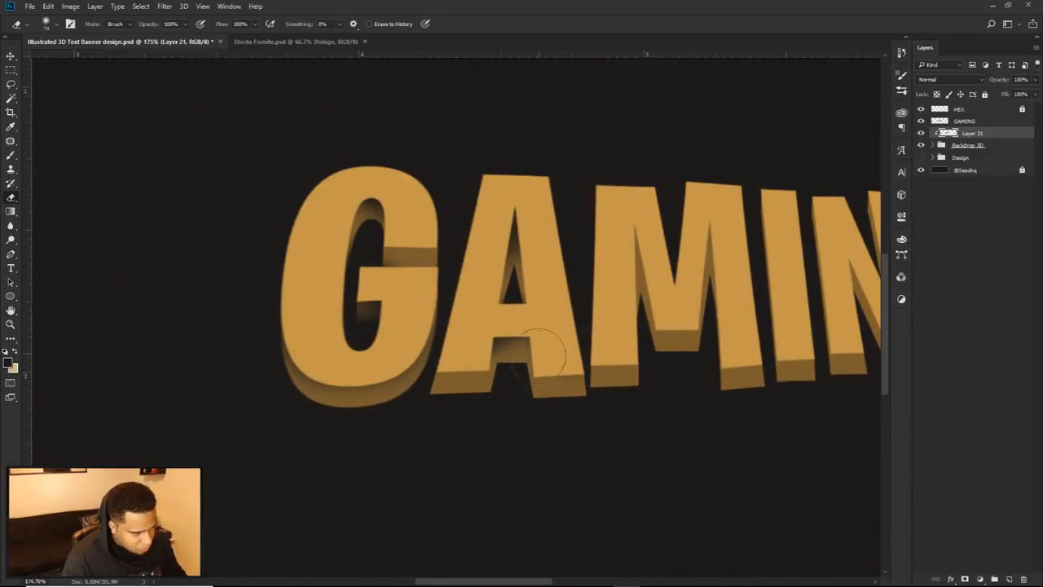
key(b)
drag(571, 358, 470, 394)
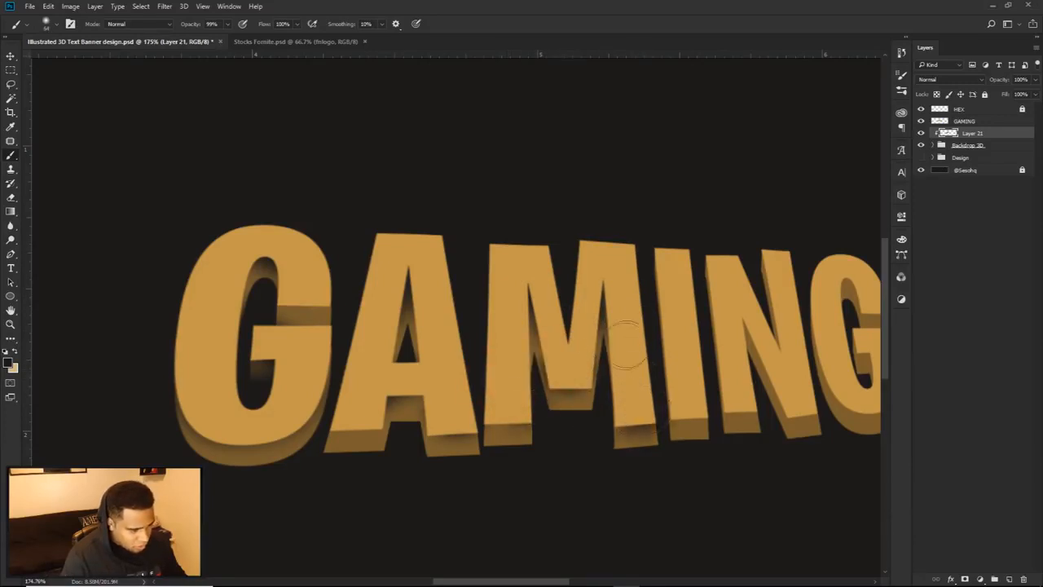
Shade the N's extrusion along the diagonal with a smaller soft brush, undoing unwanted strokes and cleaning up around the left foot.
drag(626, 342, 454, 380)
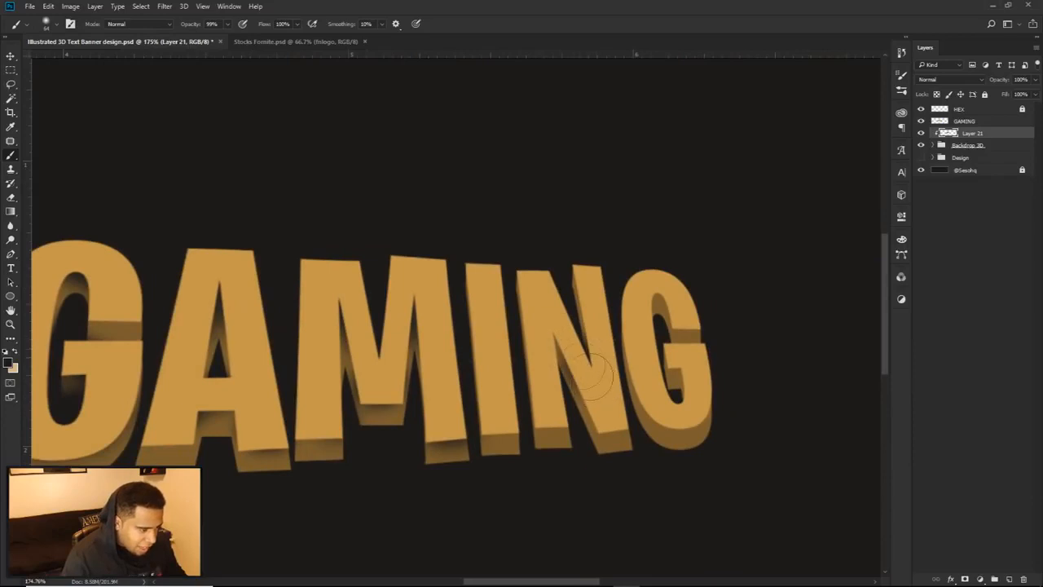
key(ctrl+z)
drag(601, 386, 555, 342)
key(ctrl+z)
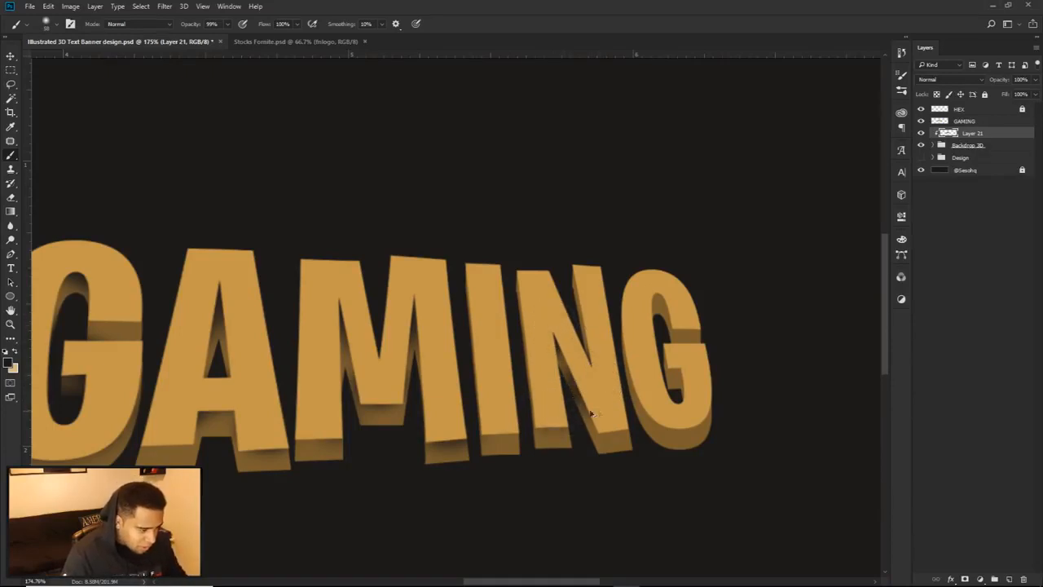
mouse_move(556, 414)
mouse_down()
mouse_move(546, 415)
mouse_move(567, 415)
mouse_up()
key(ctrl+z)
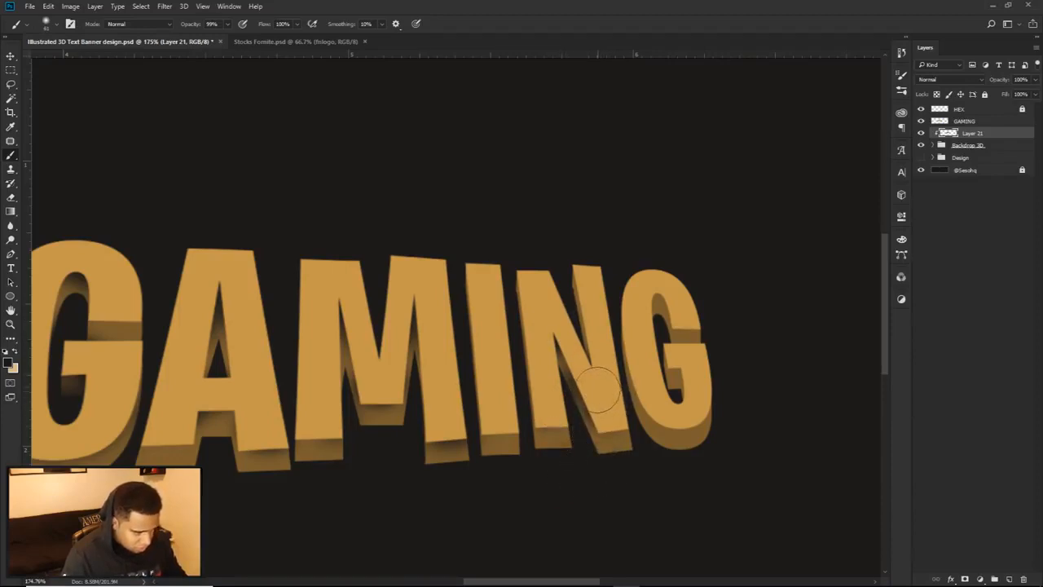
key(e)
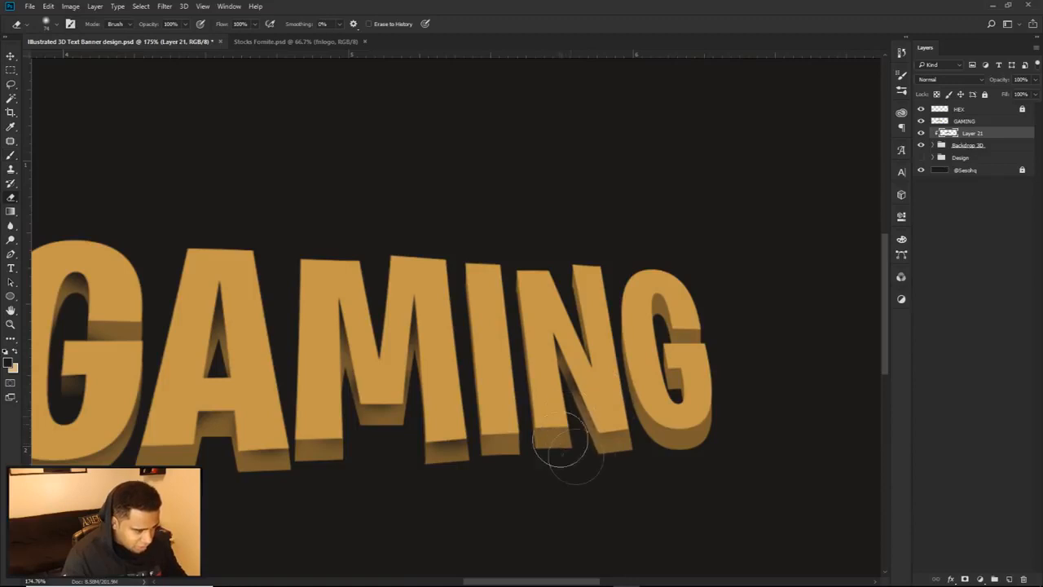
Brush soft dark shading onto the last G's extrusion, inside the bowl, below the crossbar and along the lower curve.
scroll(599, 417, down, 4)
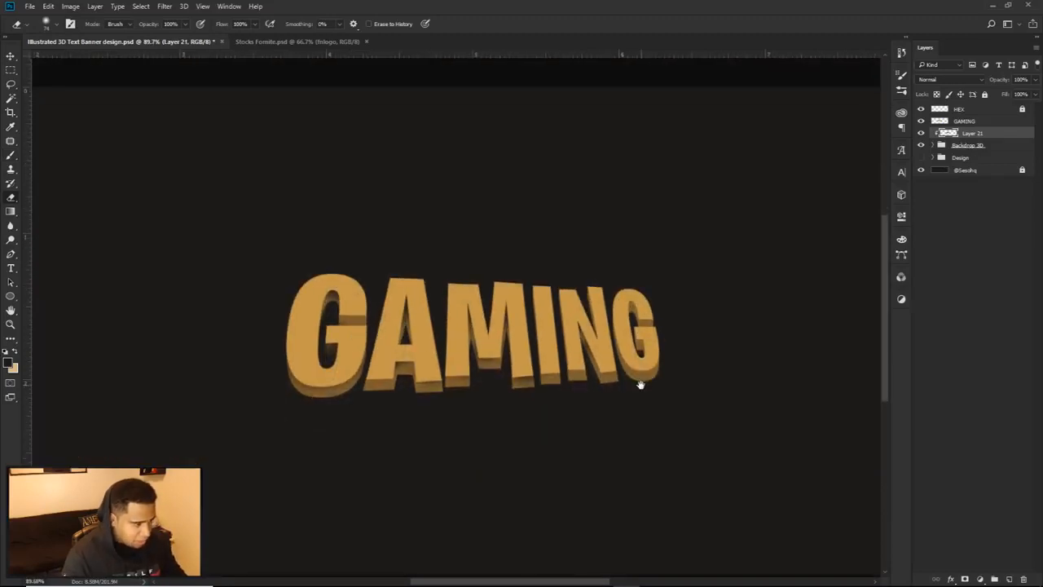
scroll(641, 384, up, 2)
key(b)
scroll(680, 339, up, 2)
scroll(685, 342, up, 1)
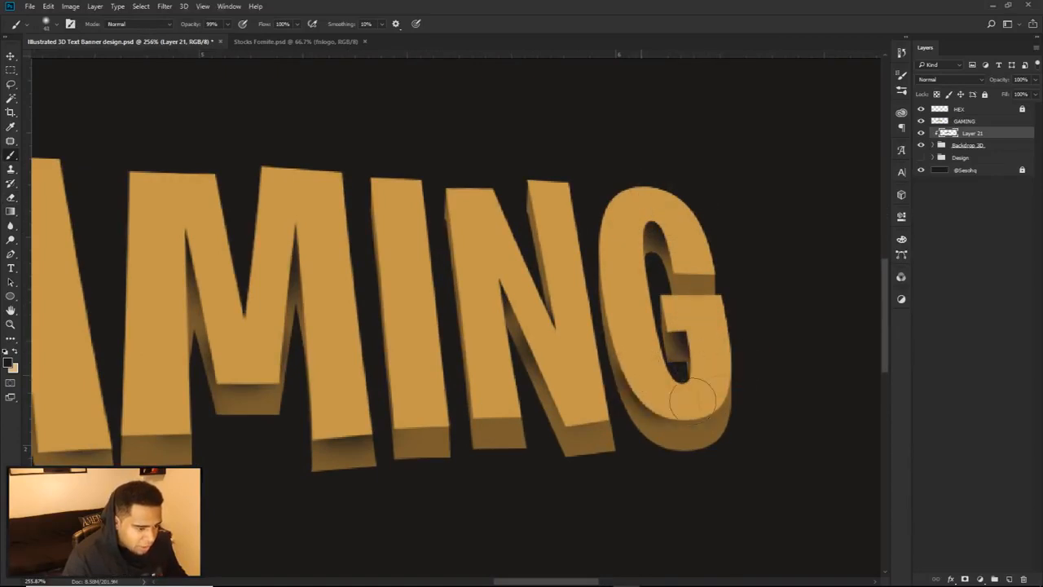
scroll(728, 341, down, 3)
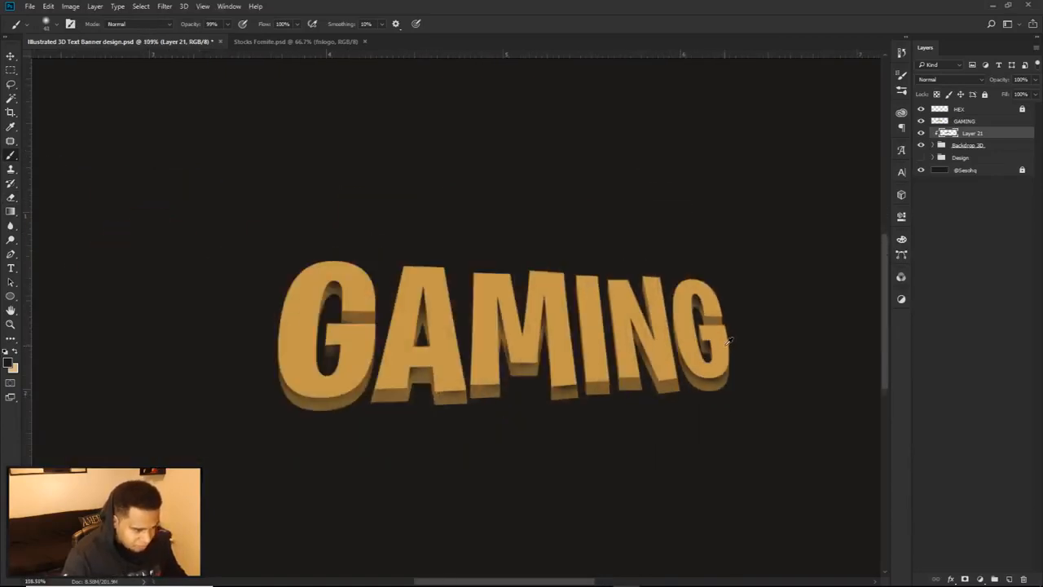
scroll(728, 343, down, 2)
scroll(734, 366, up, 4)
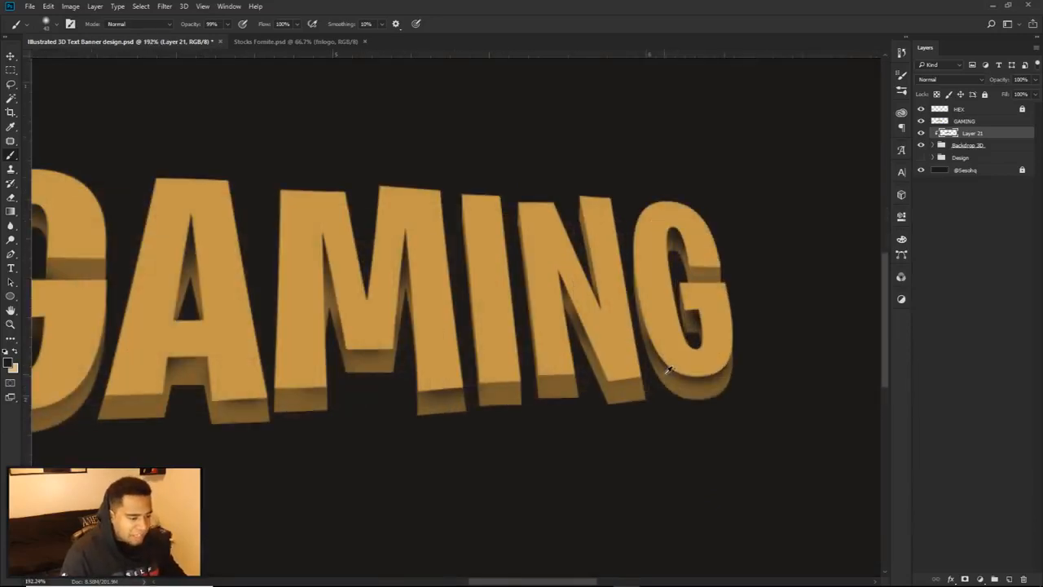
scroll(669, 370, down, 2)
key(ctrl+u)
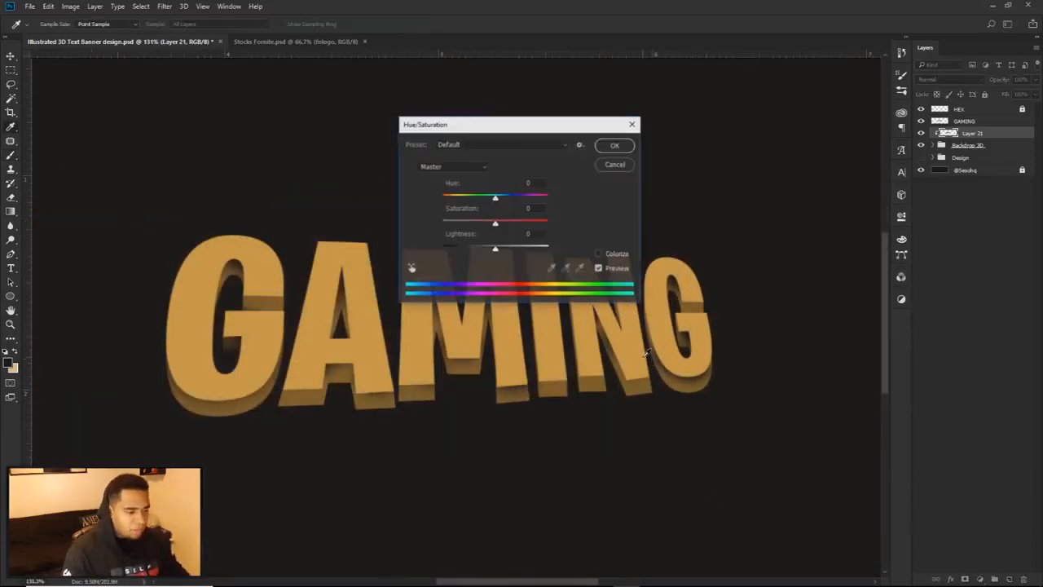
drag(497, 250, 308, 218)
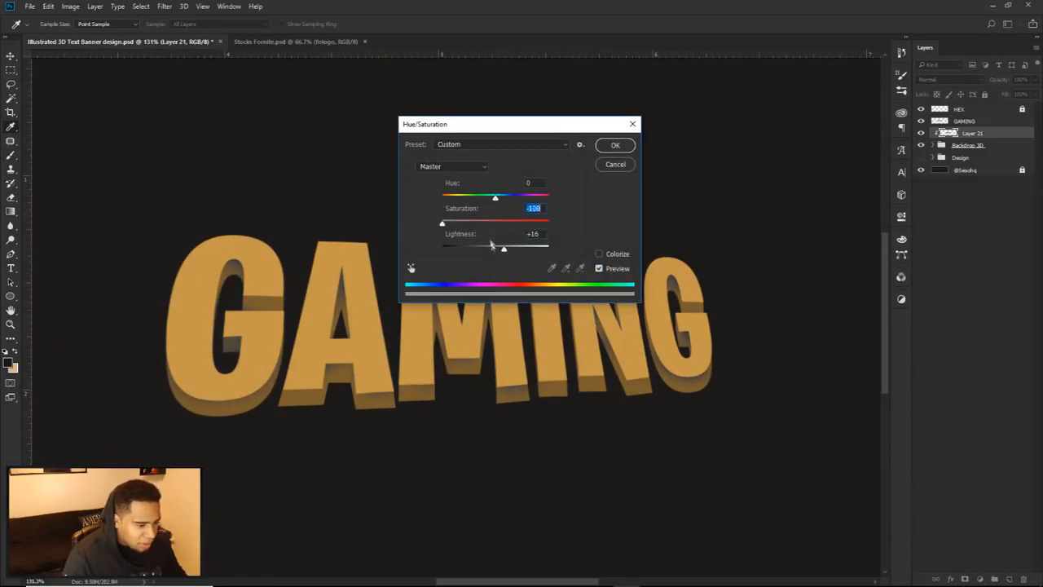
click(616, 164)
Add a Color Overlay to the clipped shading layer using dark brown #322818.
key(b)
double_click(1007, 137)
drag(671, 298, 864, 225)
drag(970, 227, 904, 216)
click(992, 252)
mouse_move(775, 368)
mouse_down()
mouse_move(758, 378)
mouse_move(760, 389)
mouse_move(755, 378)
mouse_move(760, 390)
mouse_up()
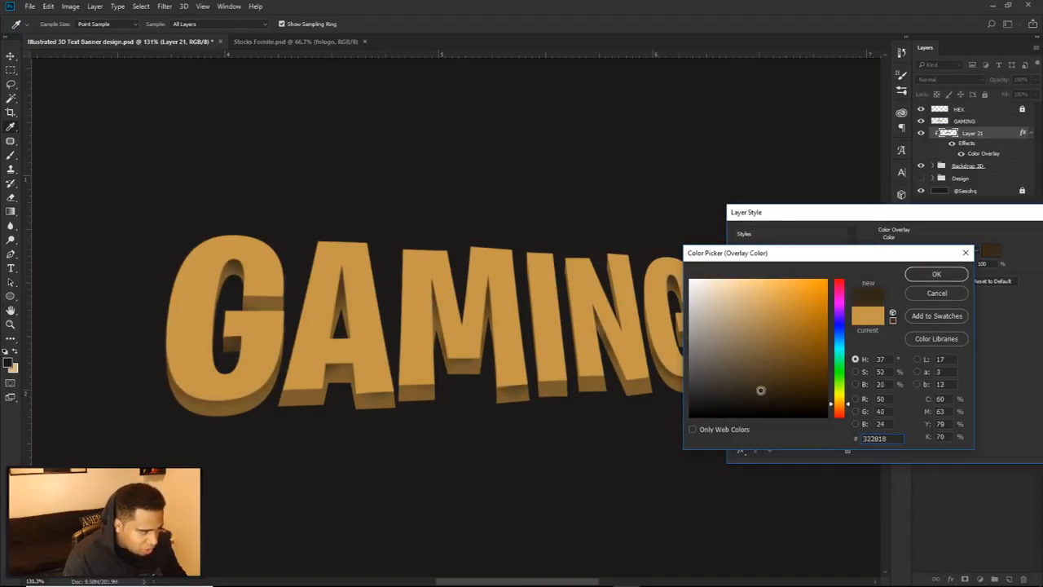
click(919, 278)
key(Return)
key(v)
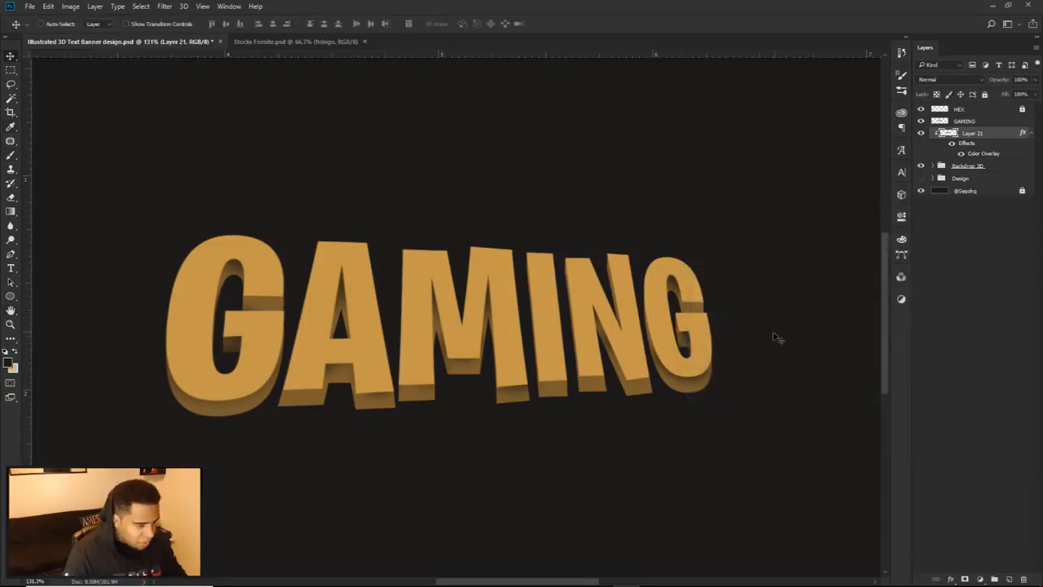
Compare the lettering with and without the shading layer and the Backdrop 3D group, at full view and close up.
scroll(712, 342, down, 5)
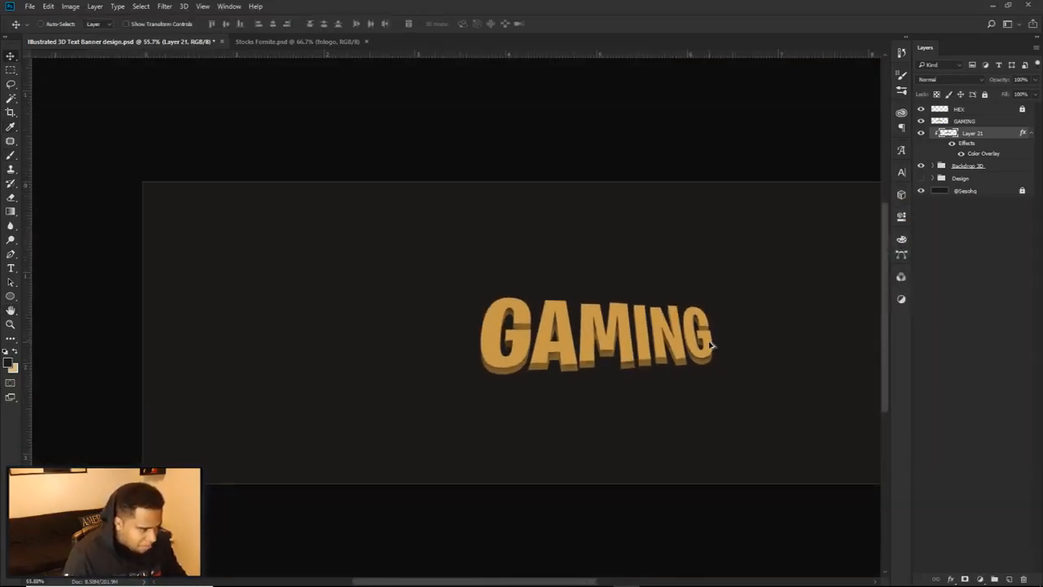
scroll(712, 344, down, 2)
scroll(399, 335, up, 3)
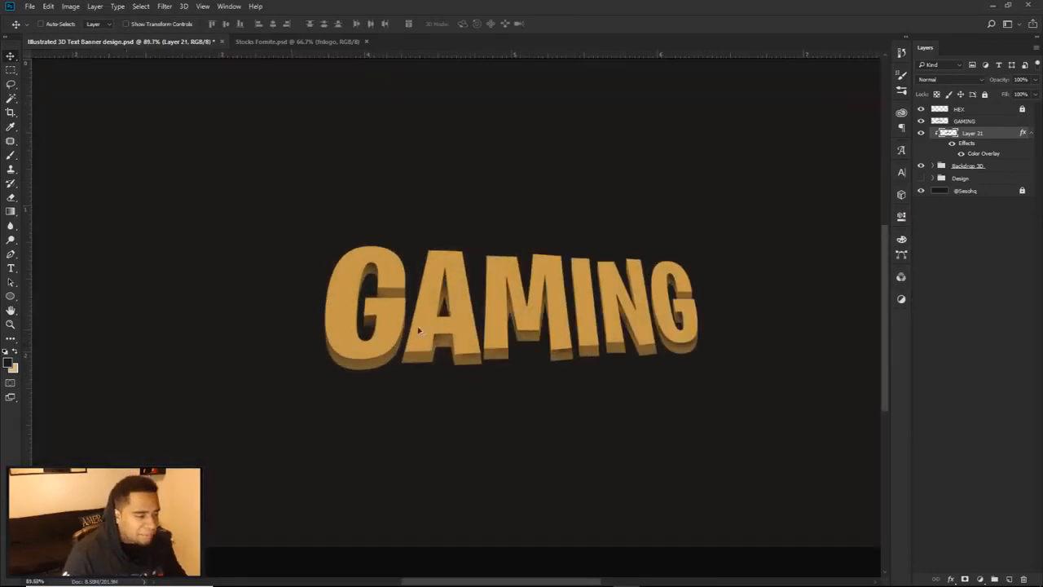
click(922, 132)
click(922, 133)
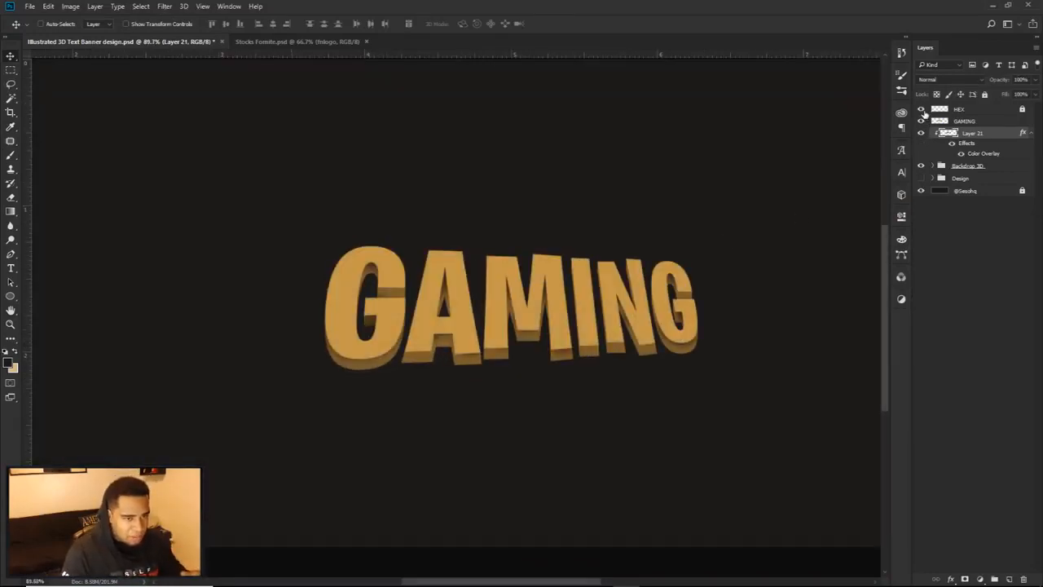
click(922, 133)
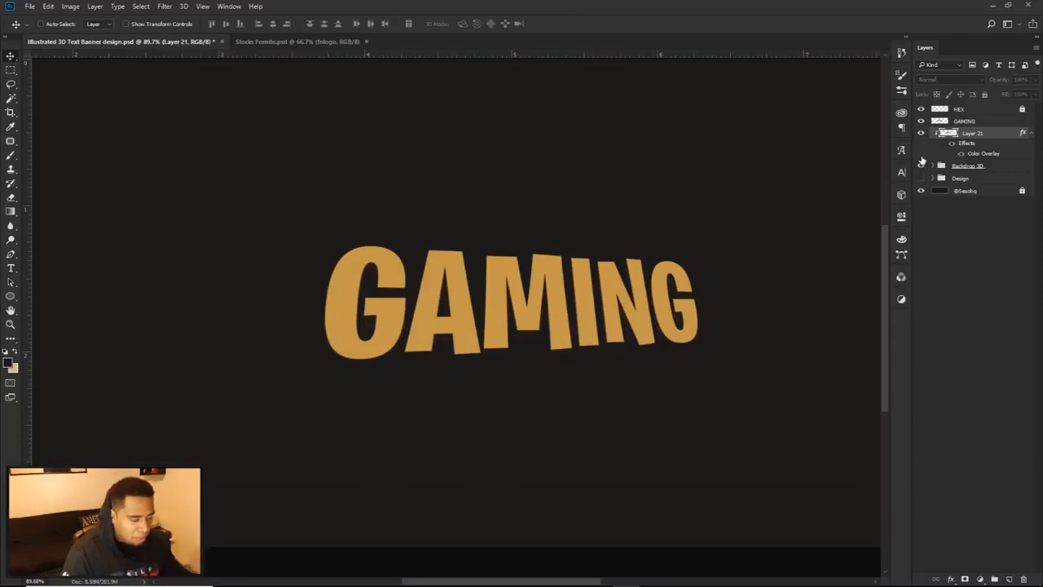
click(922, 133)
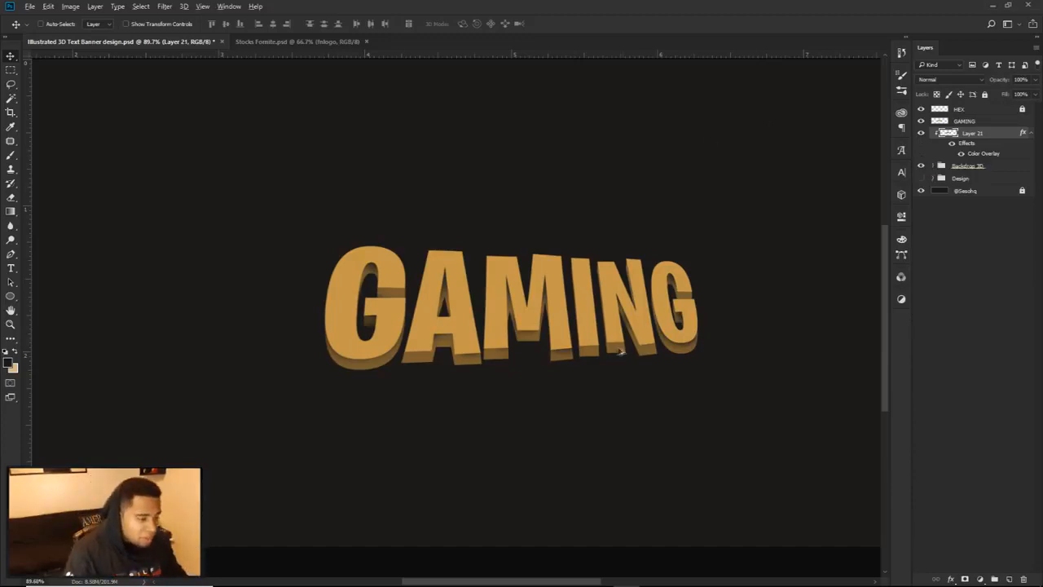
scroll(622, 352, up, 8)
scroll(468, 353, left, 5)
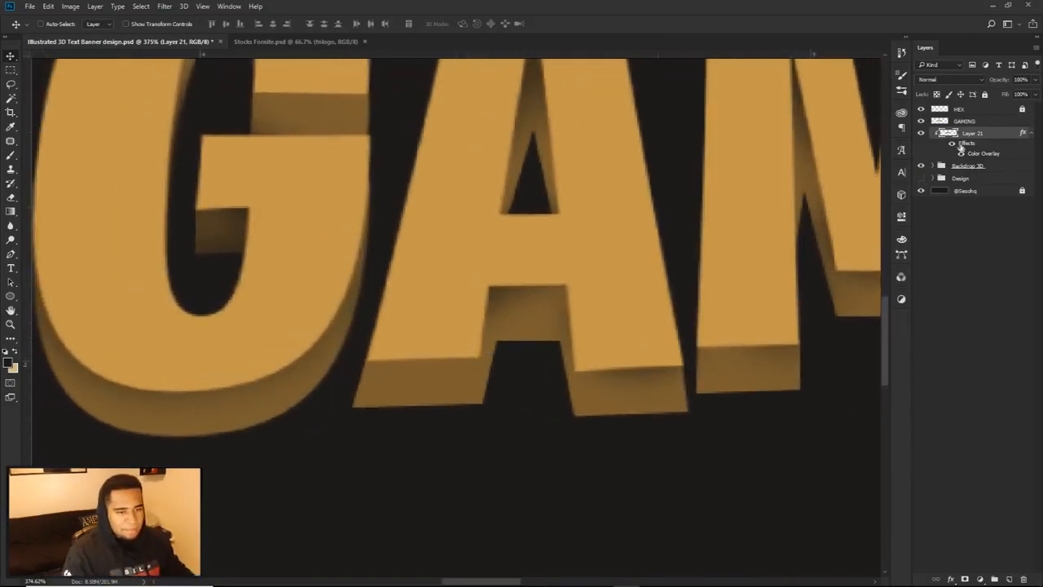
click(921, 133)
click(921, 133)
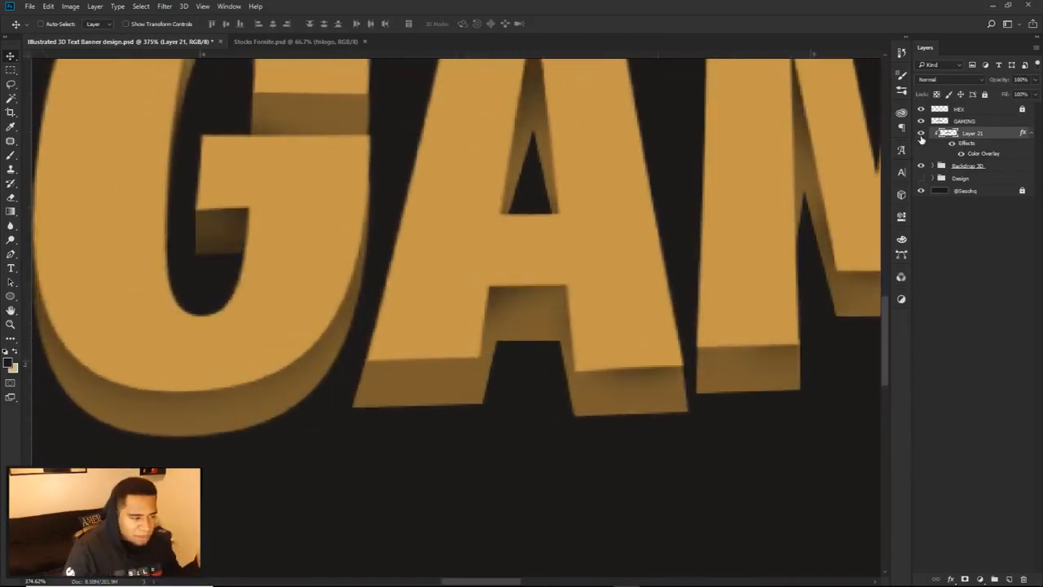
click(921, 167)
click(921, 166)
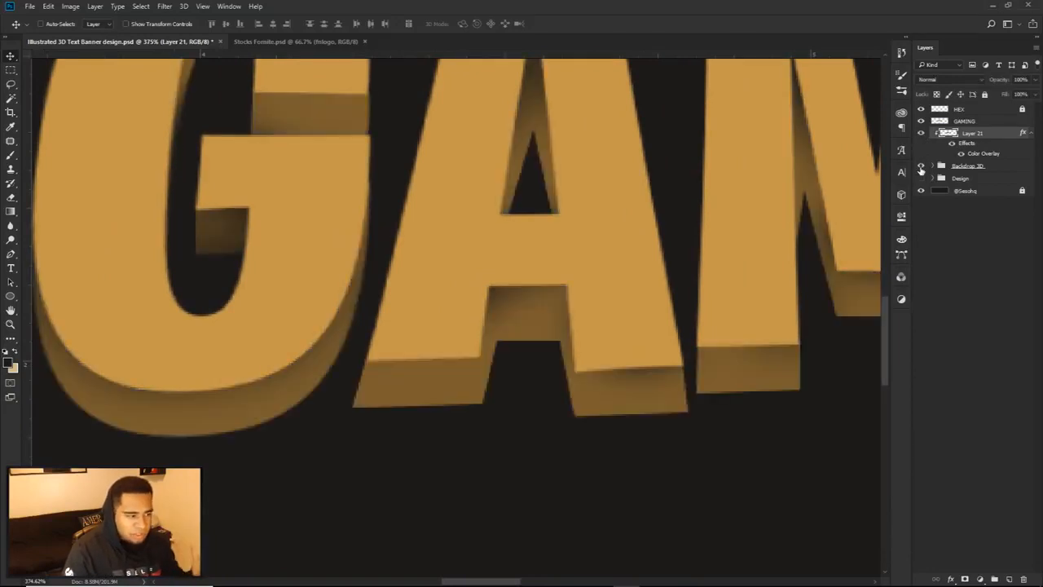
Create a new clipped layer directly above the Backdrop 3D group, beneath the shading layer.
click(989, 169)
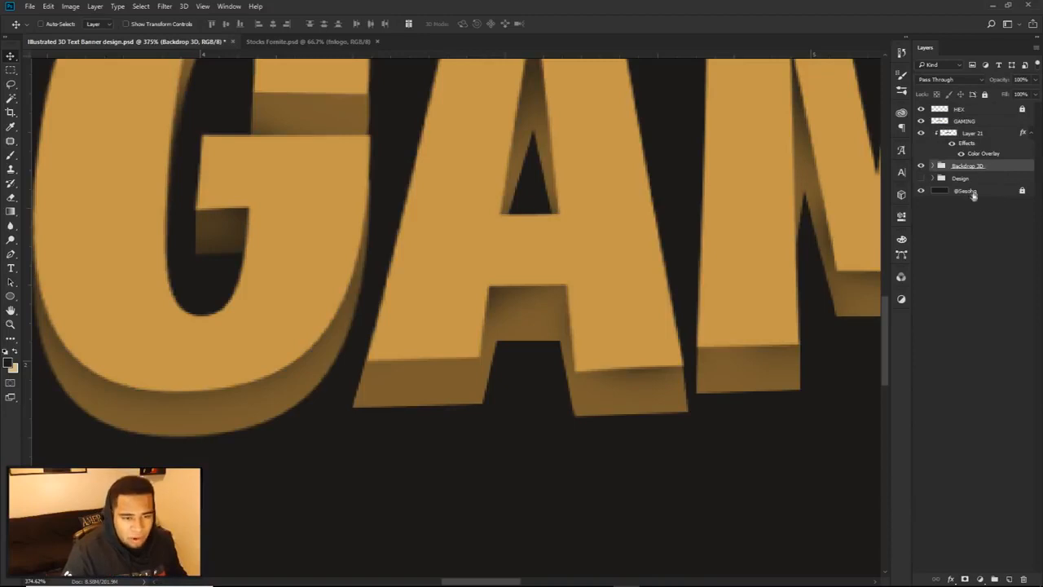
click(1009, 577)
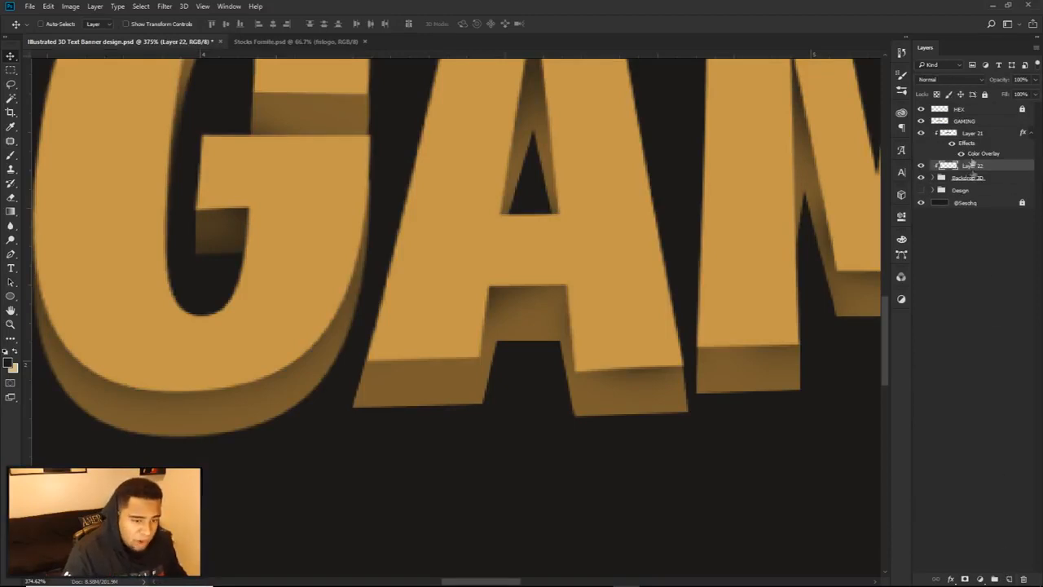
click(921, 178)
click(921, 178)
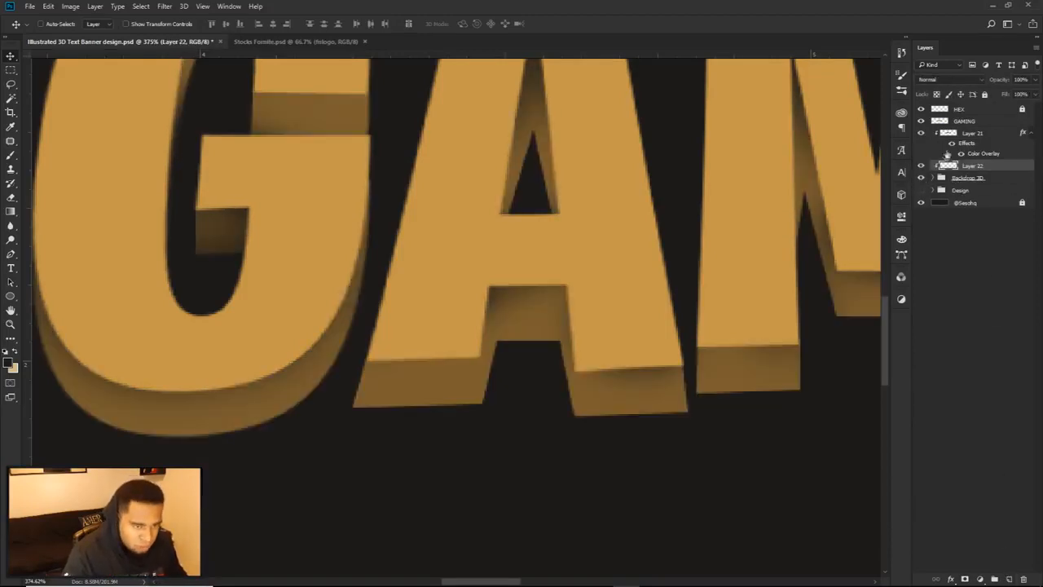
click(921, 133)
click(921, 133)
Outline the A's left foot with a closed Pen path that follows the letter's inner edge and extends beyond the extrusion.
key(p)
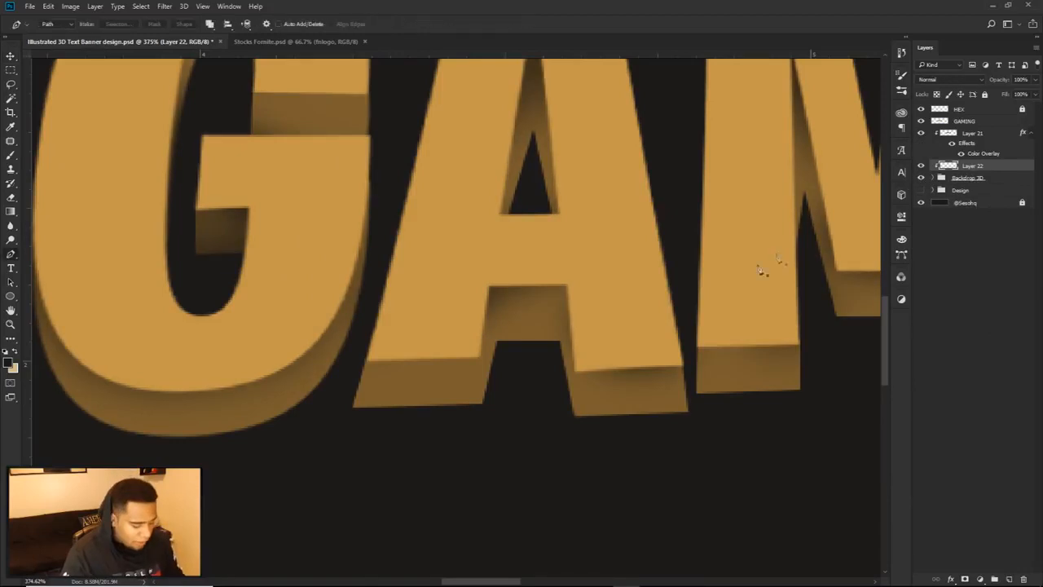
scroll(466, 380, up, 5)
click(528, 145)
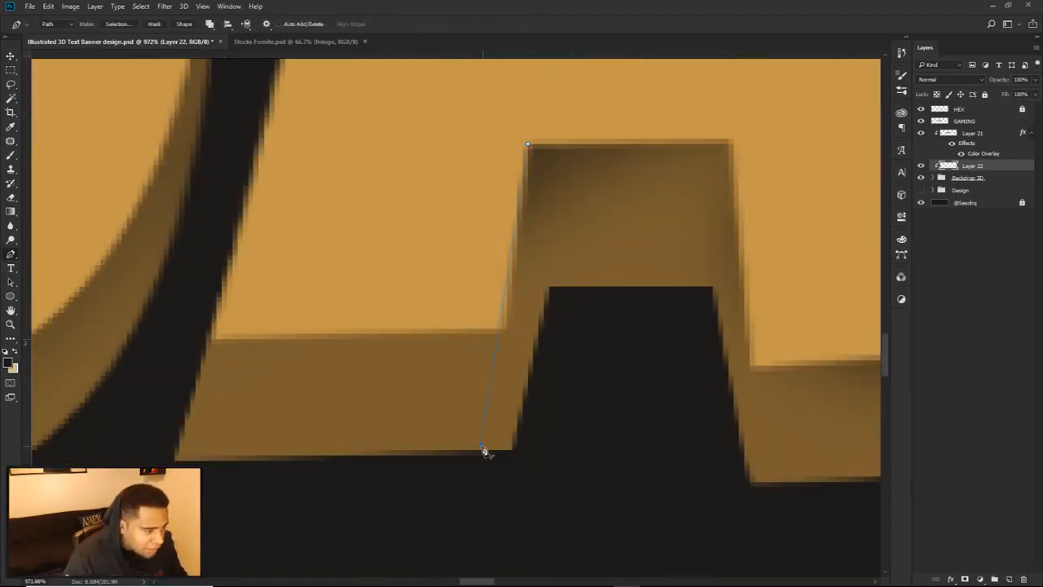
click(487, 481)
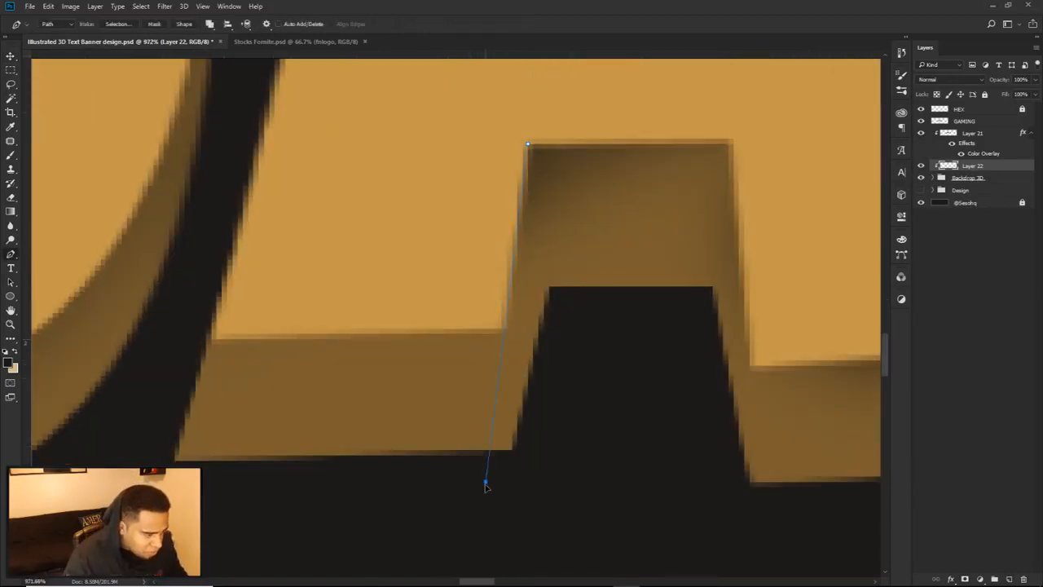
scroll(507, 430, down, 4)
click(351, 457)
click(348, 446)
drag(356, 382, 361, 363)
drag(378, 309, 441, 275)
drag(469, 272, 487, 272)
click(516, 300)
Try filling the path around the A's left foot with a solid color, and undo the fill and path deletion.
right_click(557, 367)
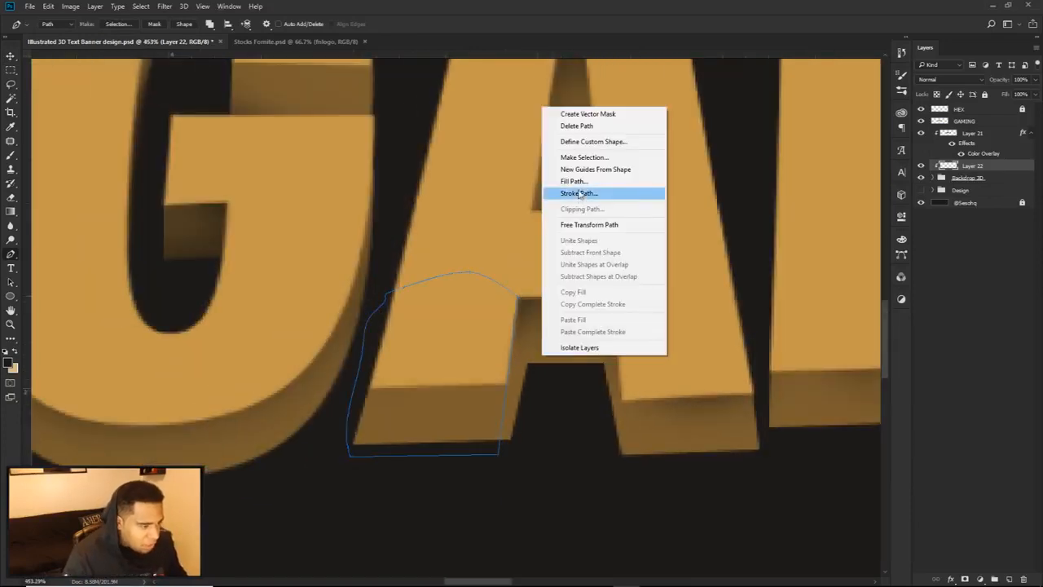
click(580, 181)
click(689, 274)
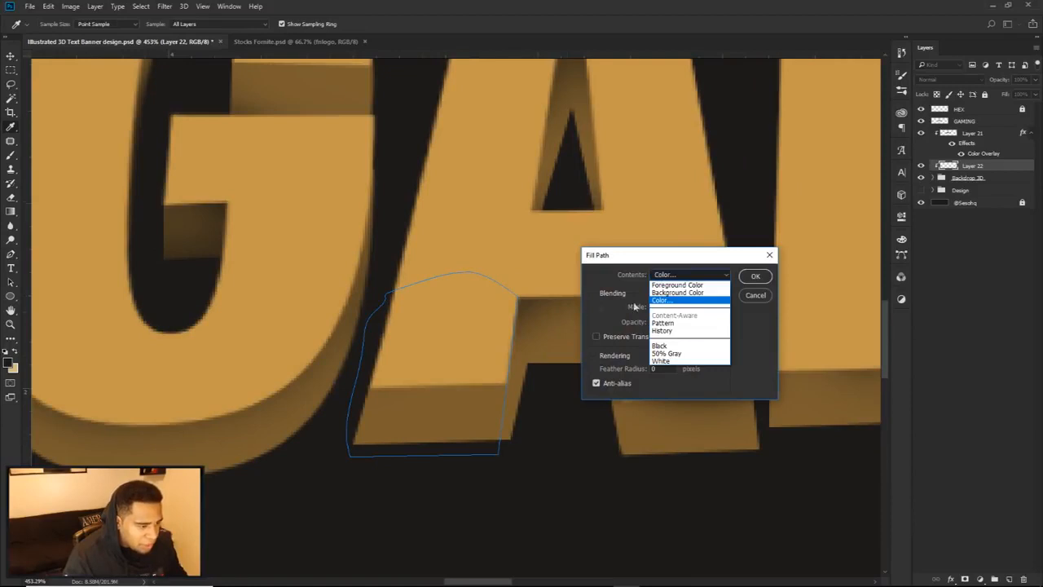
click(668, 300)
click(931, 272)
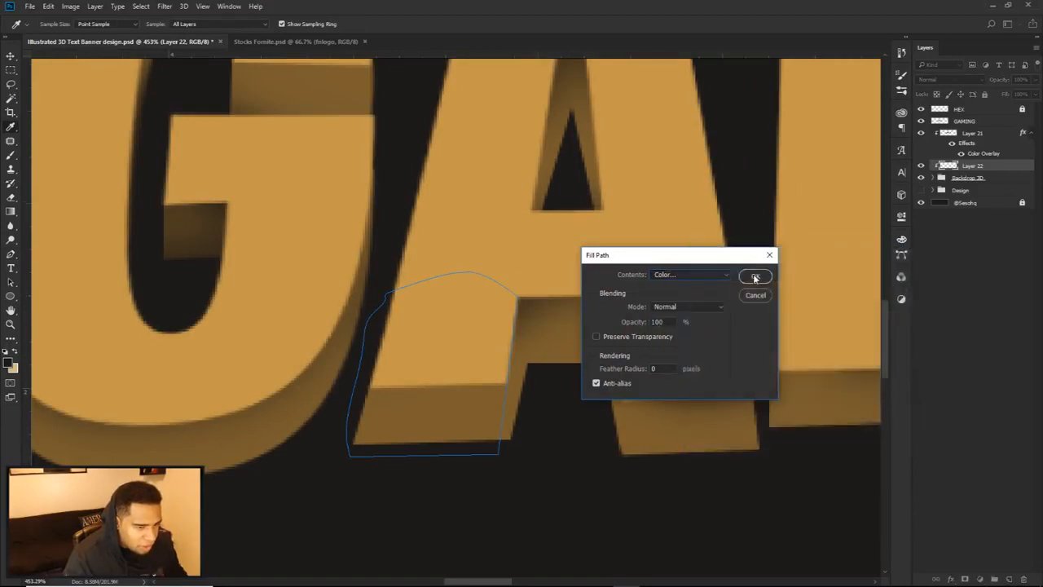
click(754, 274)
right_click(670, 266)
click(701, 277)
scroll(678, 361, down, 3)
scroll(668, 372, up, 4)
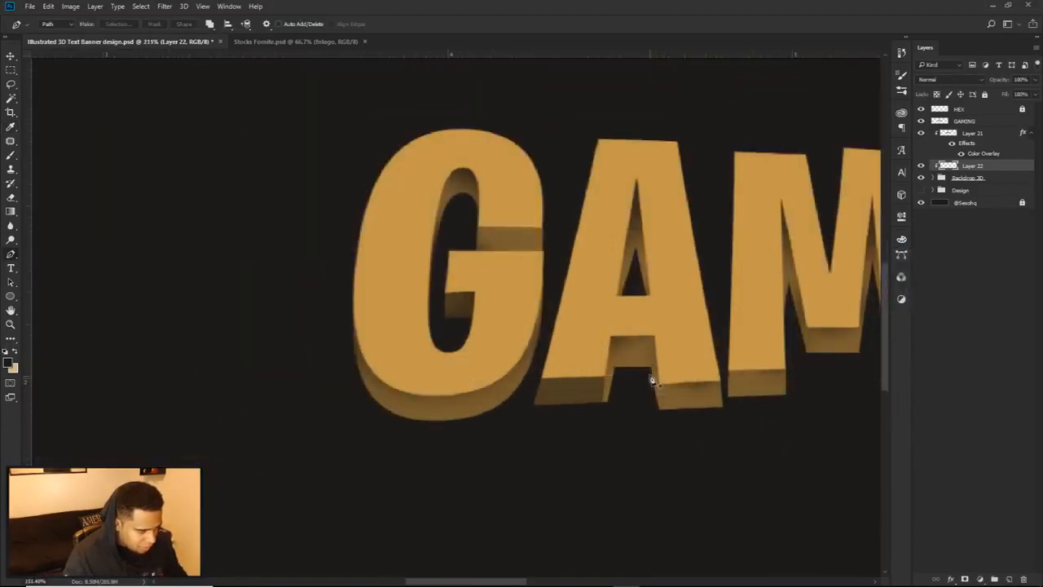
scroll(606, 392, up, 5)
key(ctrl+alt+z)
key(ctrl+alt+z)
key(ctrl+alt+z)
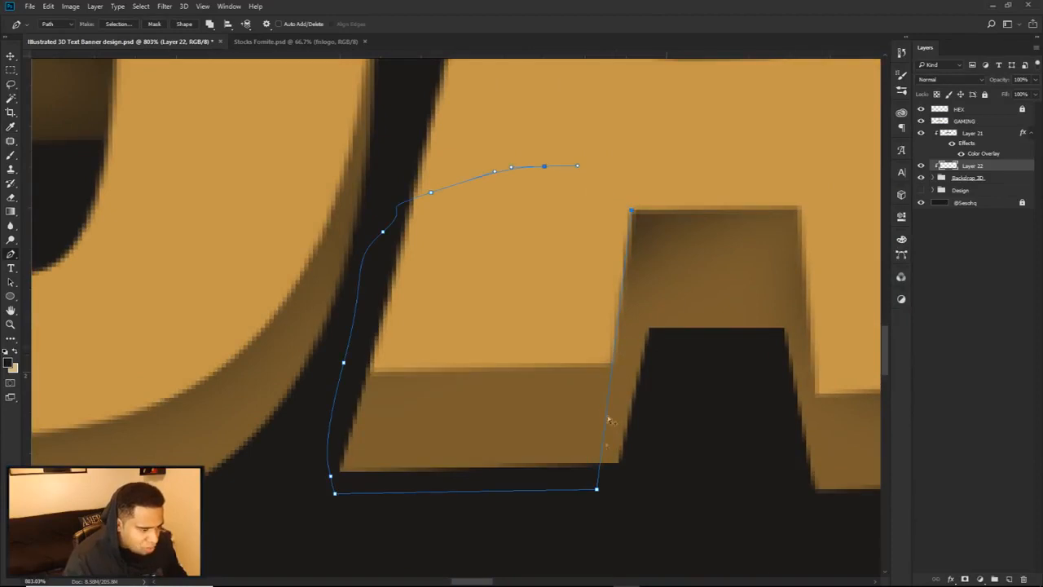
Adjust the left-foot path to meet the foot's lower inner corner, and outline the A's right foot with a second closed path.
drag(597, 491, 618, 505)
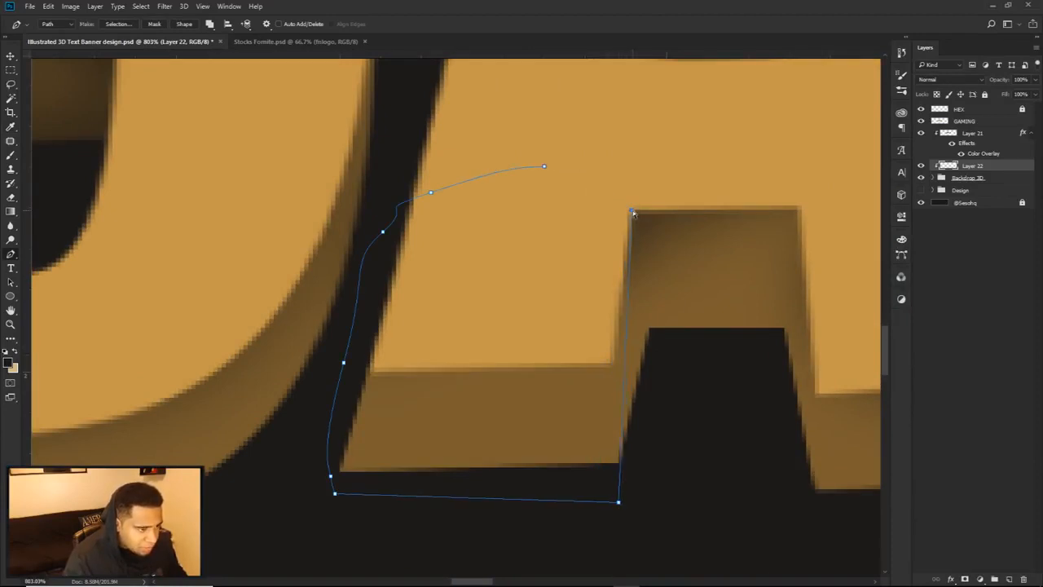
click(610, 249)
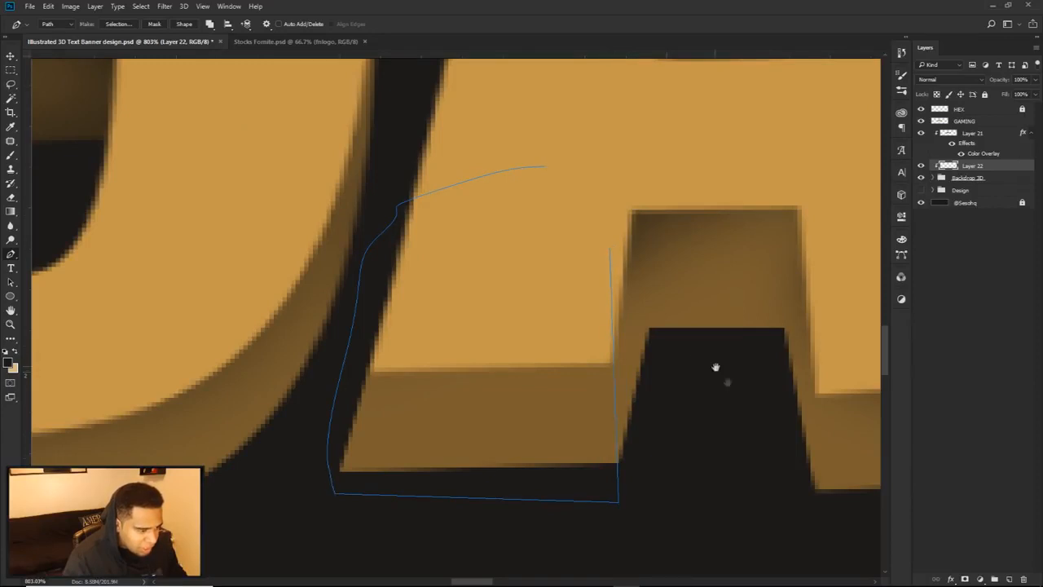
drag(715, 367, 490, 328)
click(578, 337)
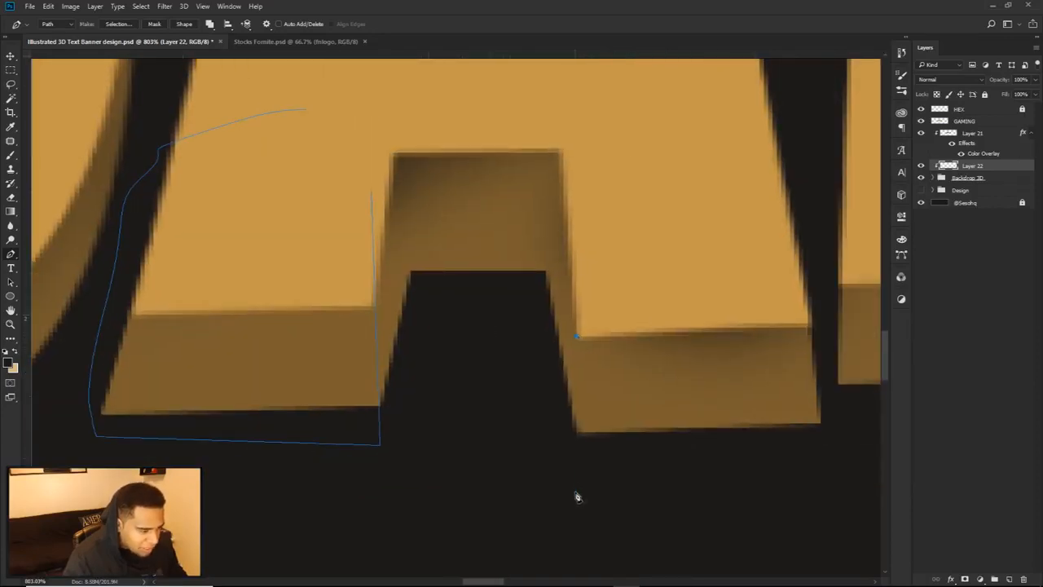
click(576, 491)
click(859, 458)
click(825, 367)
drag(812, 280, 647, 274)
Fill the right-foot subpath with a lighter golden brown at 100% opacity, restoring the paths after deleting them.
right_click(631, 351)
click(660, 173)
click(690, 274)
click(664, 304)
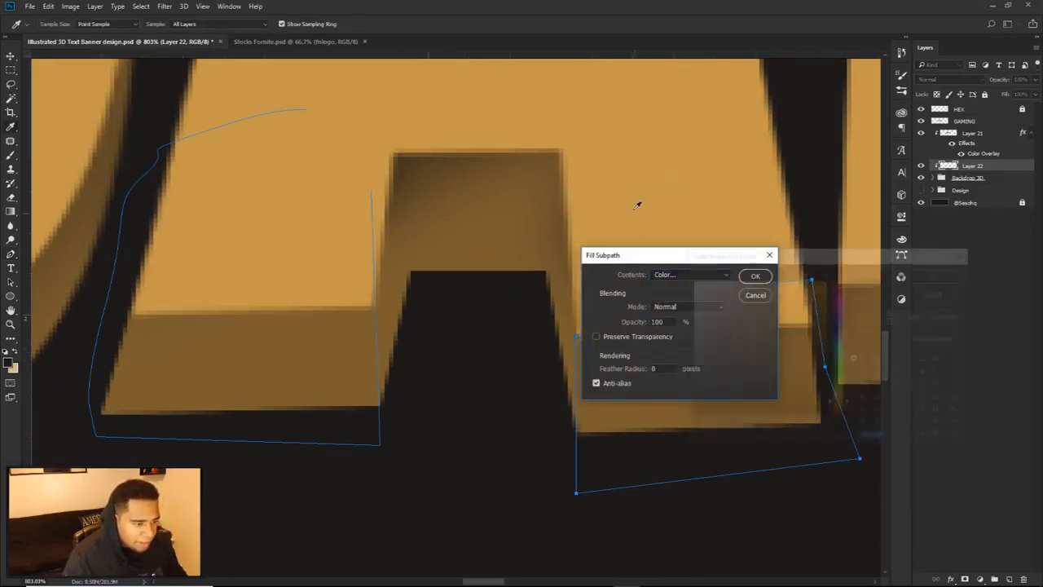
click(936, 274)
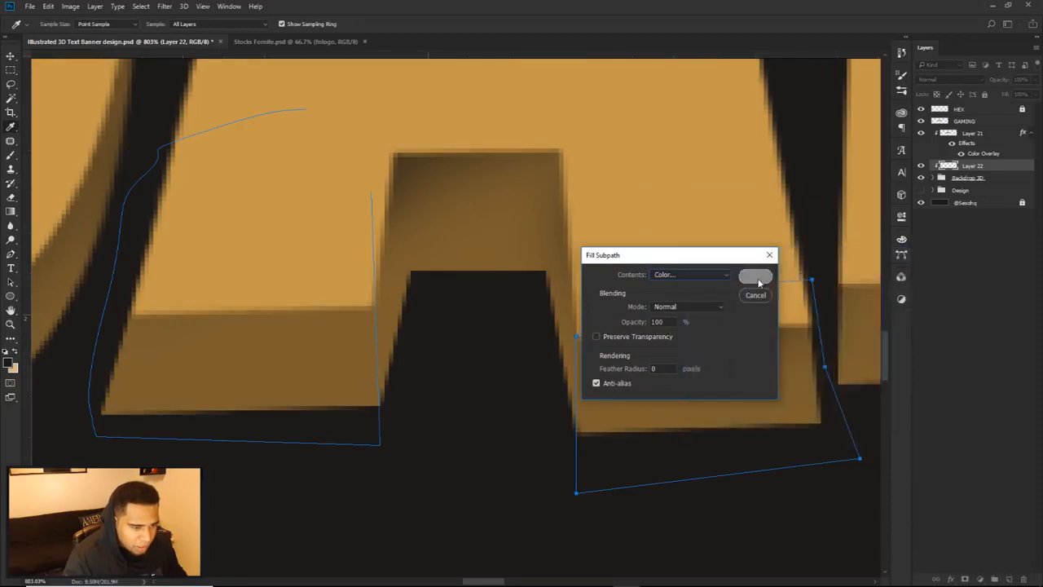
click(755, 276)
right_click(755, 269)
click(787, 287)
scroll(732, 348, down, 3)
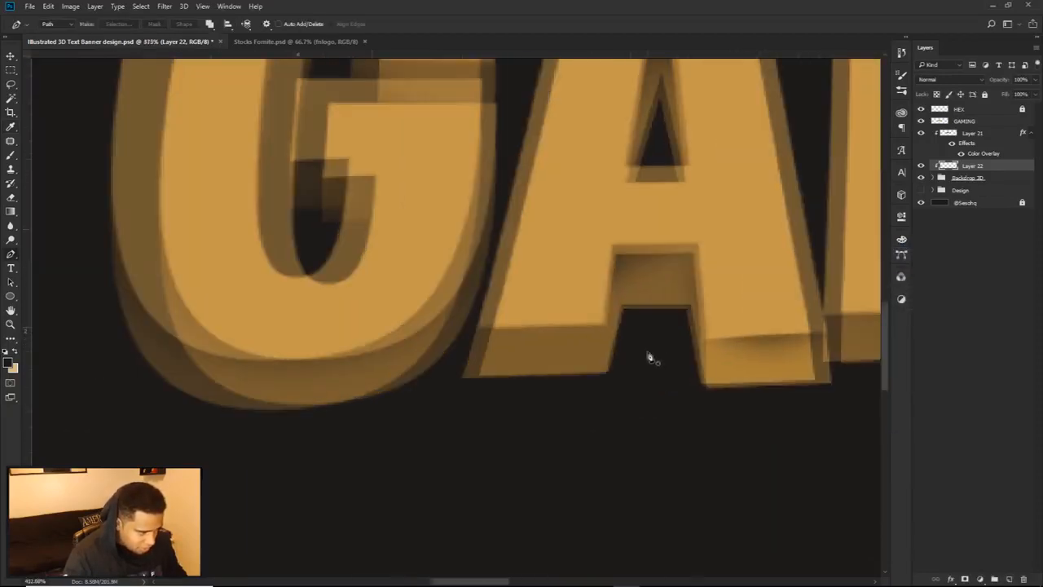
scroll(644, 334, up, 2)
key(ctrl+z)
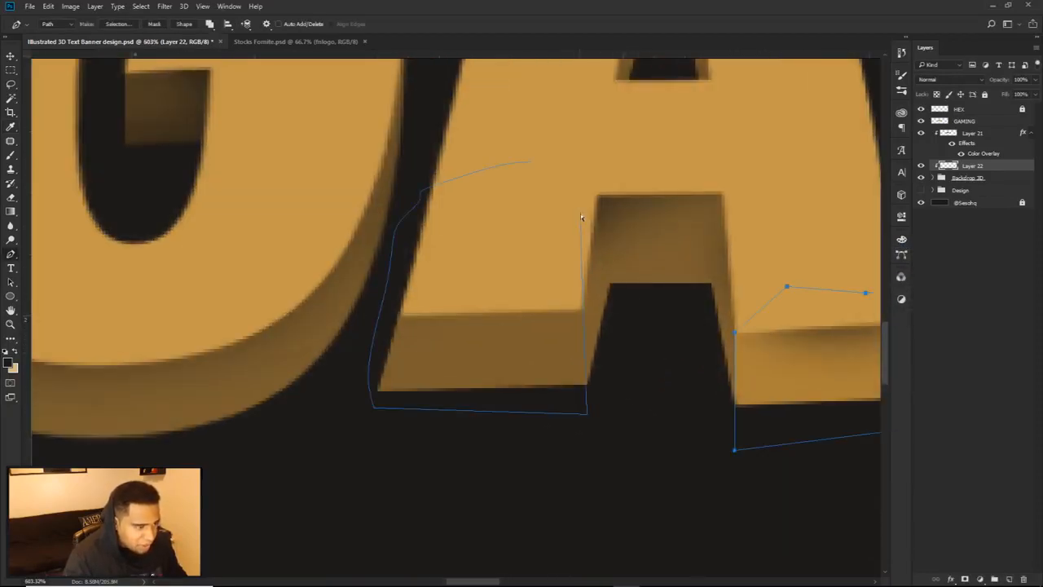
Fill the A's left-foot path with the same golden brown and delete the paths.
right_click(620, 169)
click(652, 240)
click(753, 274)
right_click(750, 242)
click(776, 260)
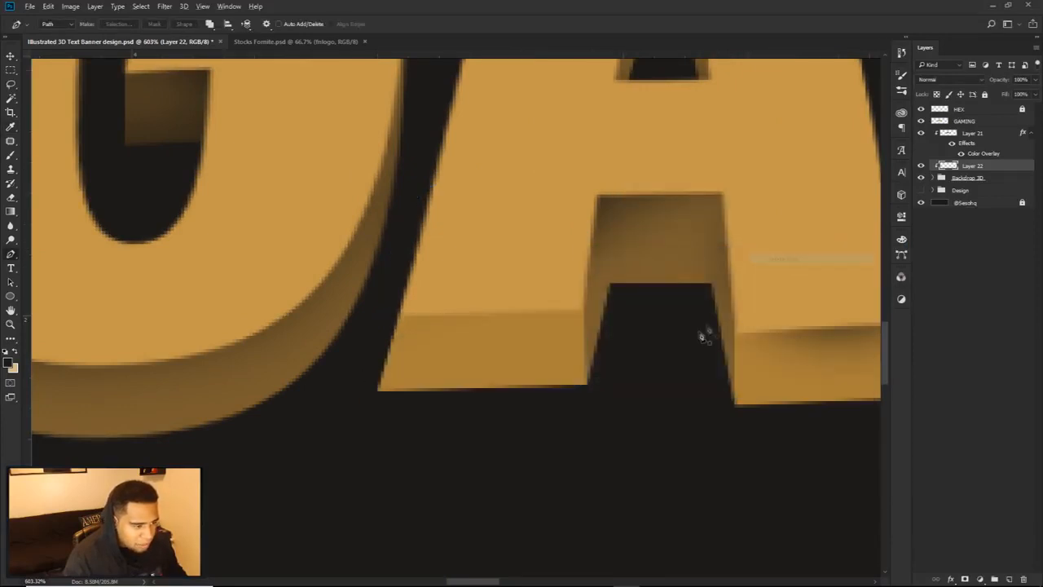
Darken the filled front faces of the A's feet with Hue/Saturation, setting Lightness to -36.
scroll(706, 334, down, 4)
key(ctrl+u)
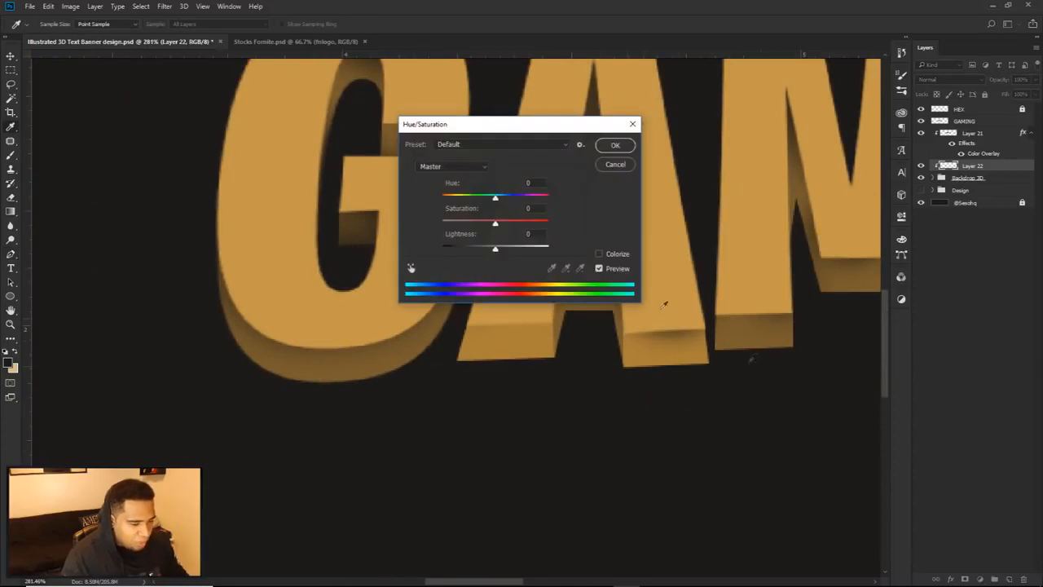
drag(547, 130, 703, 347)
drag(648, 467, 632, 465)
drag(613, 340, 637, 373)
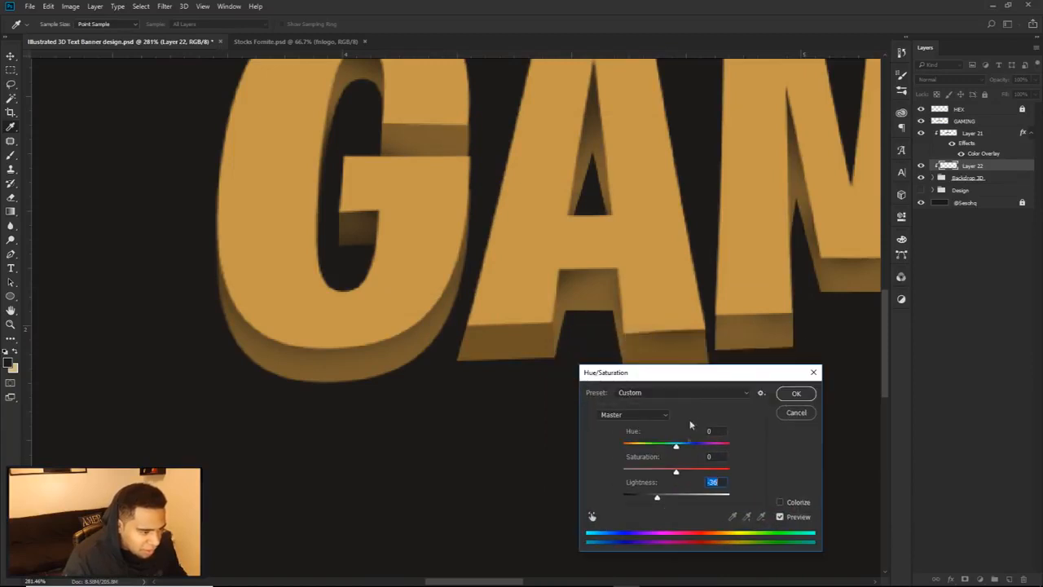
click(796, 393)
Set the foreground color to a brown matching the letters' extrusion.
click(10, 363)
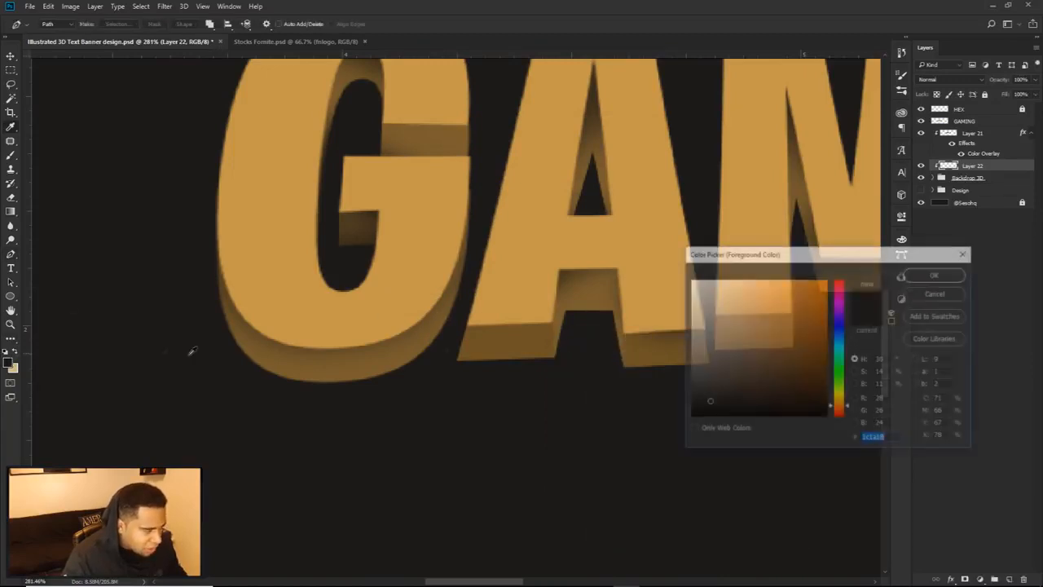
click(937, 274)
scroll(709, 326, down, 5)
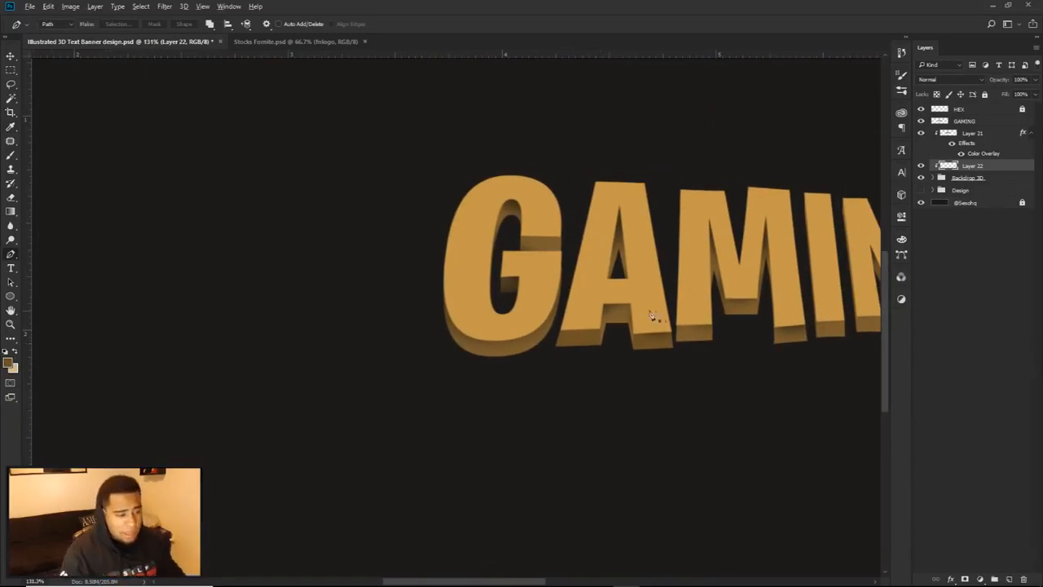
Trace a closed path around the front face beneath the M's central point with the Pen tool.
scroll(603, 347, up, 5)
scroll(685, 357, up, 3)
click(671, 249)
click(786, 318)
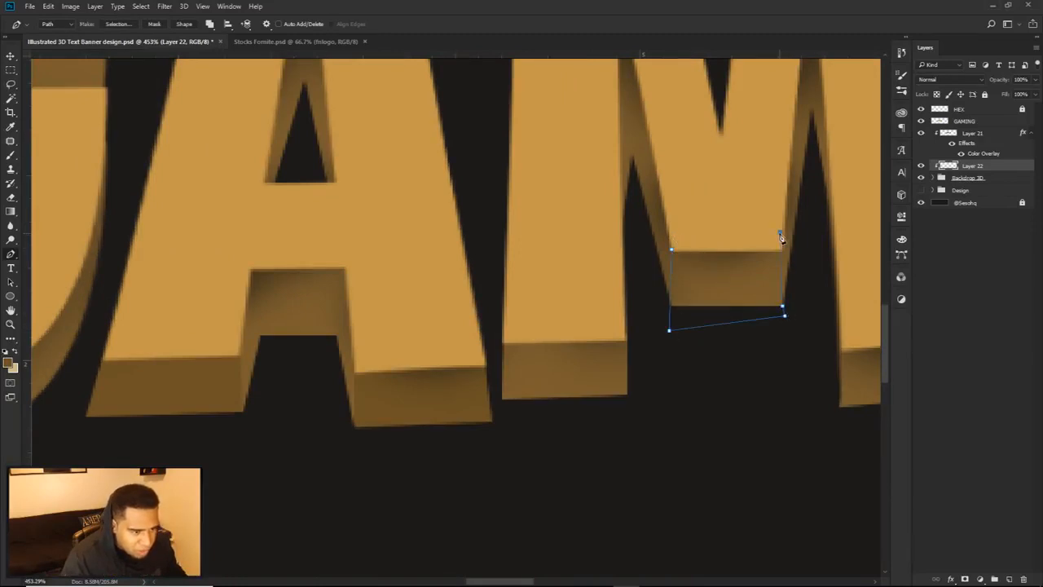
click(673, 251)
Trace a closed path around the front face under the N's right foot.
scroll(571, 310, right, 5)
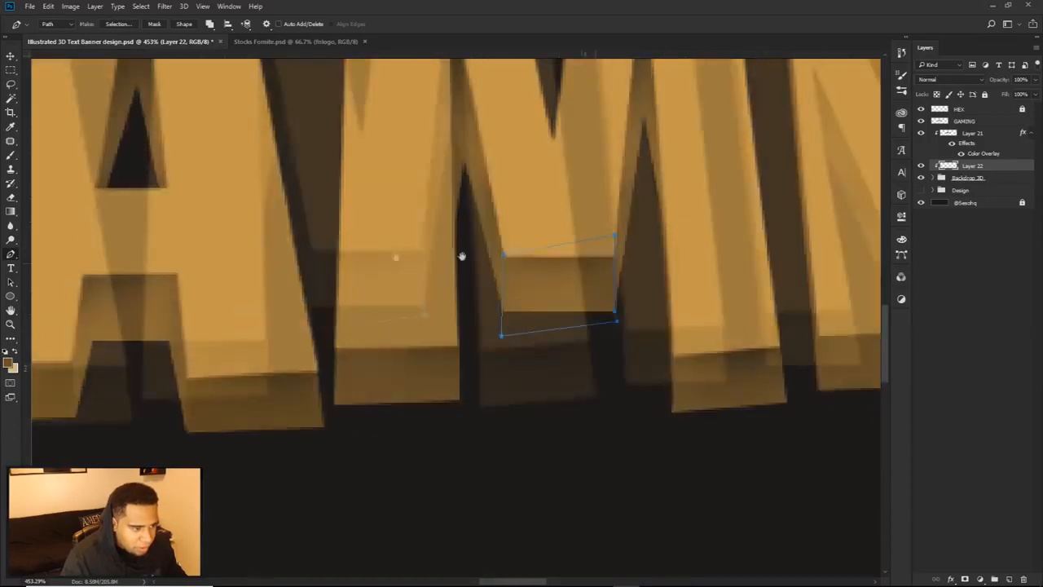
scroll(652, 347, down, 1)
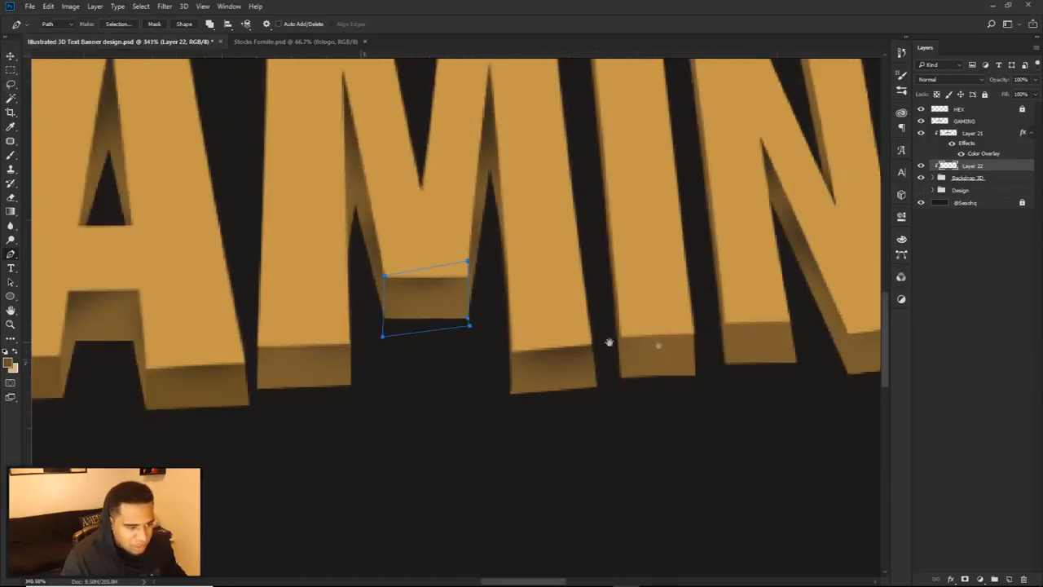
scroll(610, 345, right, 3)
scroll(762, 350, up, 2)
click(738, 324)
click(852, 386)
click(850, 332)
click(818, 295)
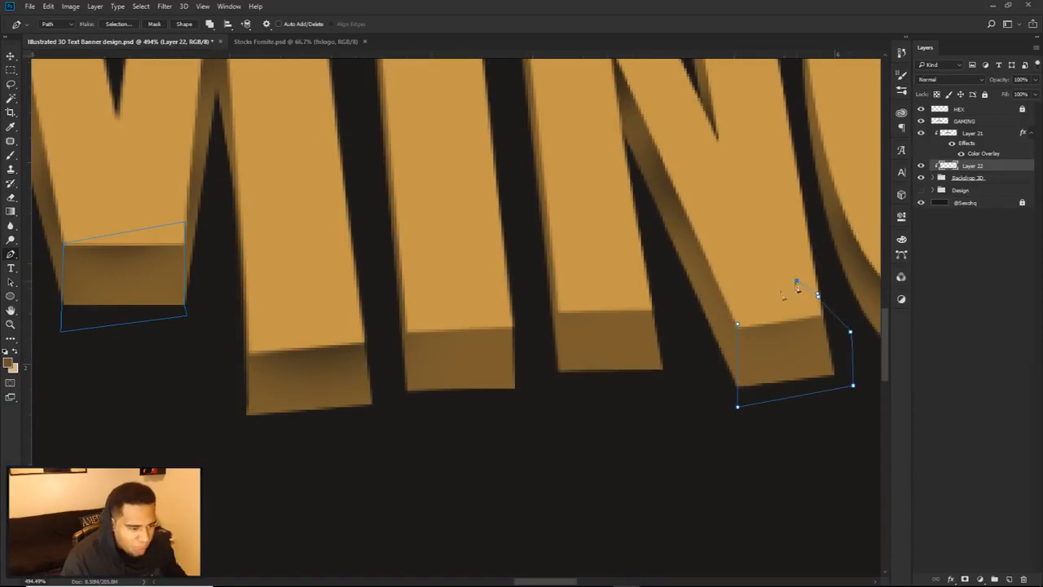
click(738, 325)
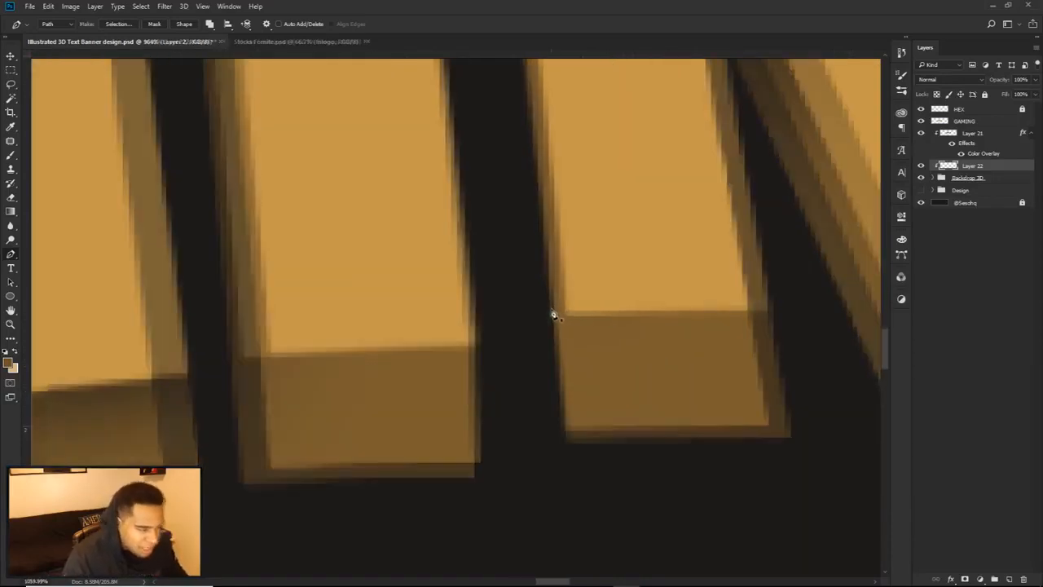
Trace a closed path with curved segments around the front face under the N's left foot.
scroll(554, 314, up, 3)
click(566, 311)
click(561, 476)
click(808, 466)
drag(832, 374, 828, 351)
drag(790, 316, 778, 300)
drag(745, 259, 737, 248)
drag(716, 236, 696, 231)
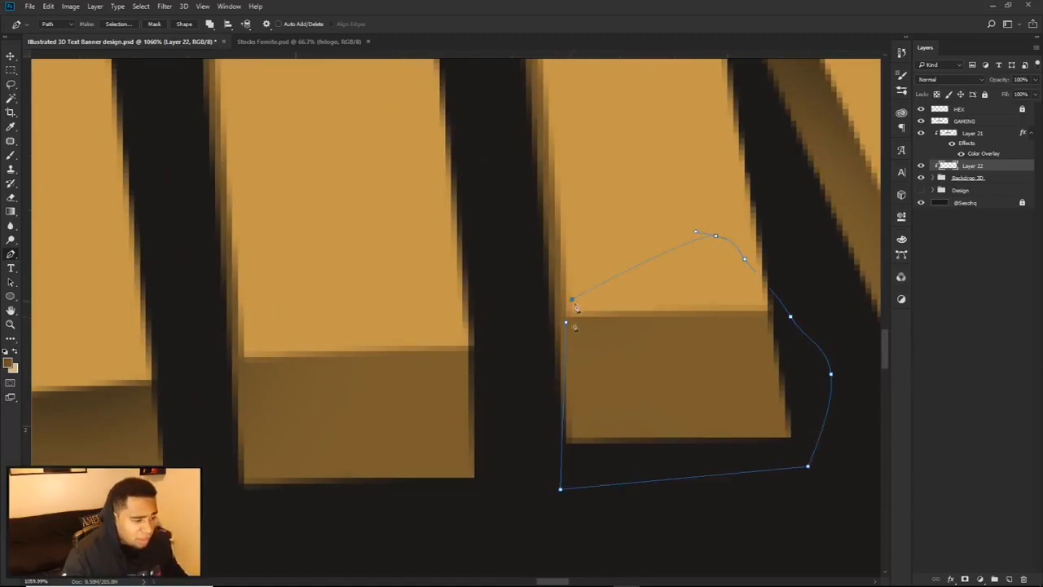
click(576, 330)
Trace a path around the small face inside the last G's opening and start another along its upper ledge.
scroll(575, 330, down, 4)
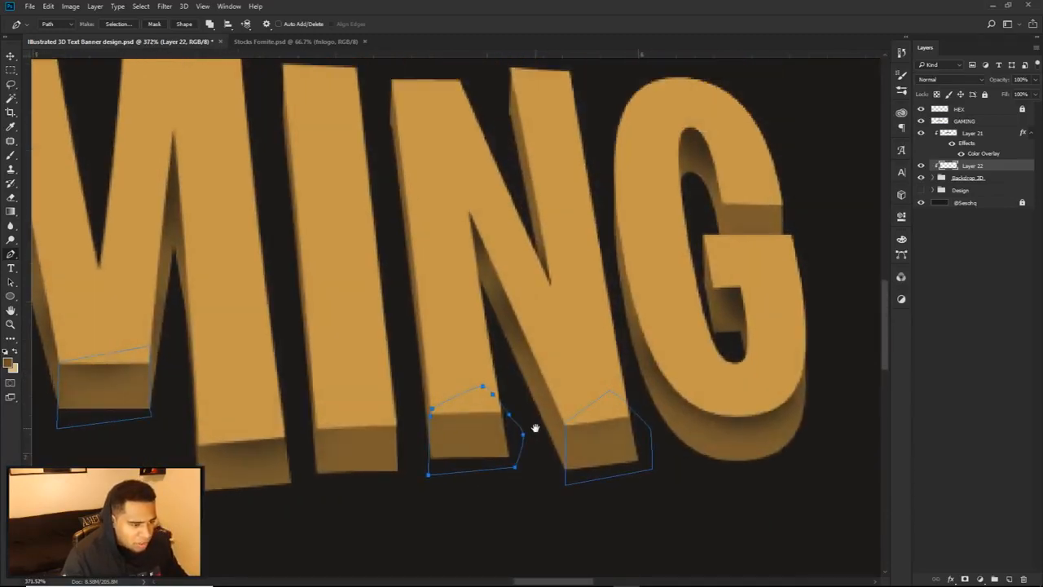
drag(536, 427, 543, 422)
scroll(713, 224, up, 3)
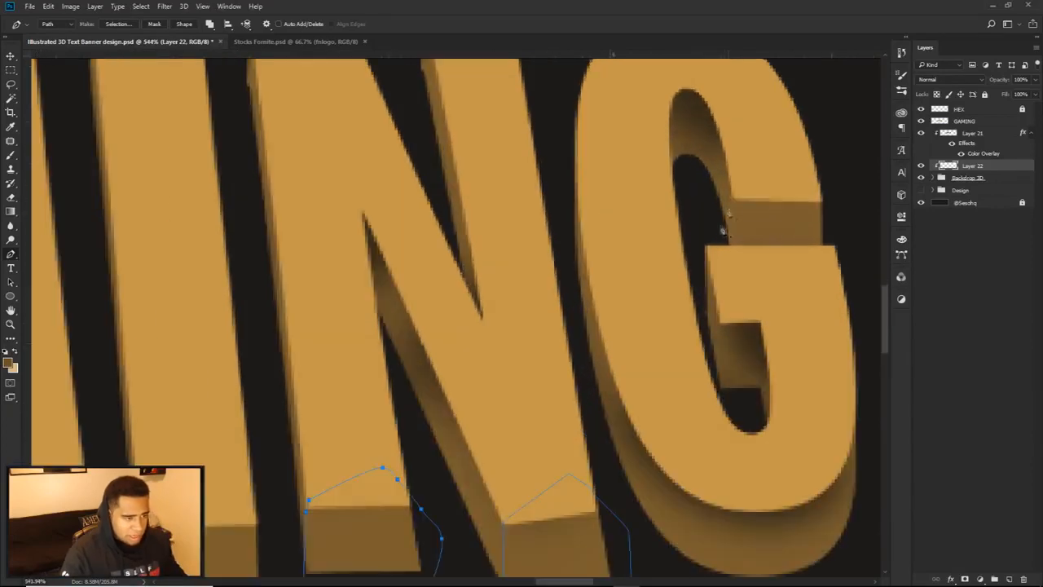
click(721, 347)
click(776, 448)
click(815, 433)
click(828, 346)
click(765, 311)
click(721, 347)
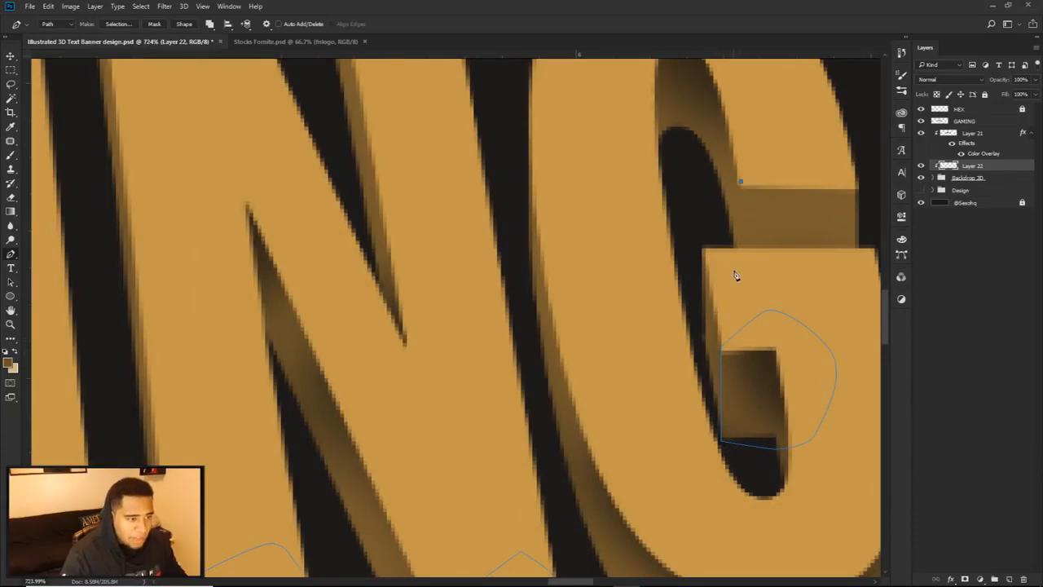
drag(743, 170, 780, 162)
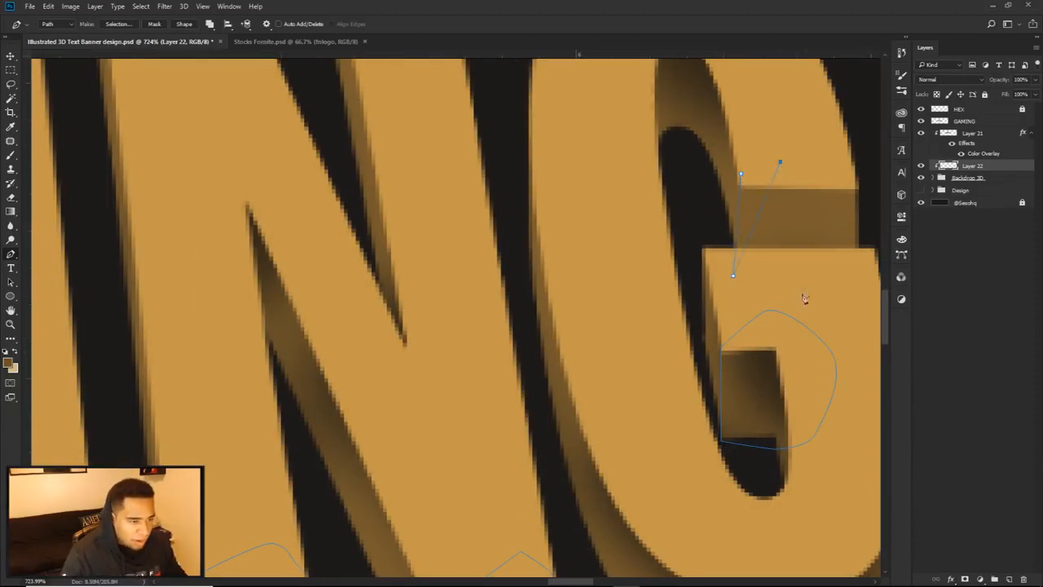
Fill the traced front faces on the M, N and last G with golden brown at 100% opacity and delete the paths.
scroll(757, 212, down, 6)
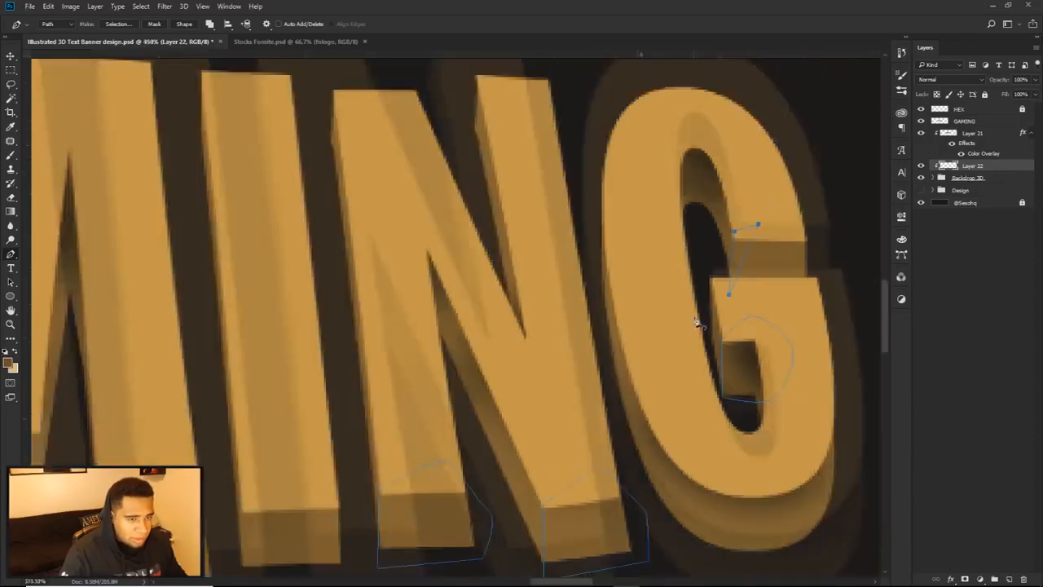
right_click(643, 243)
click(668, 319)
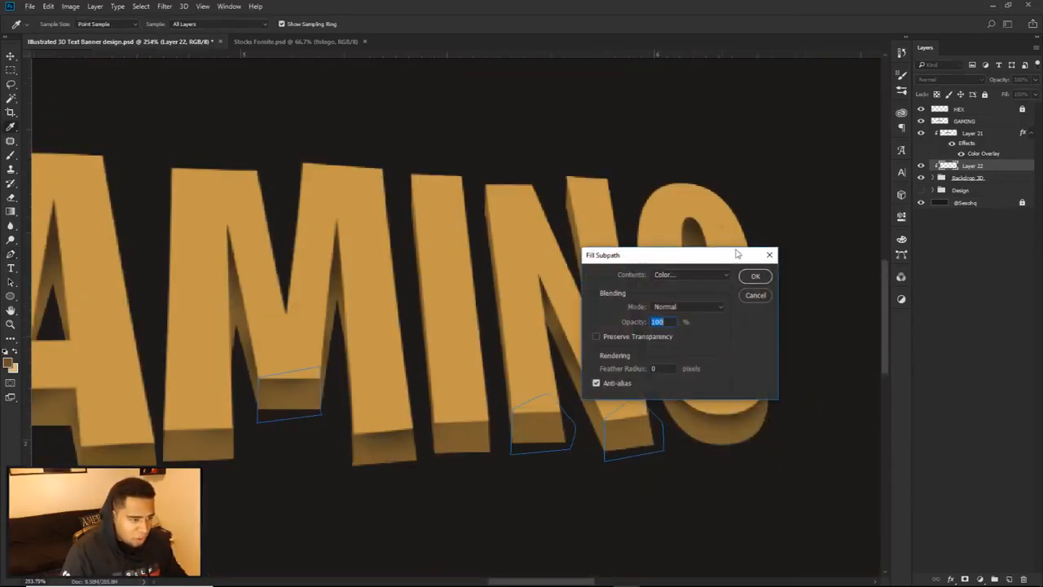
key(Return)
right_click(659, 218)
click(690, 291)
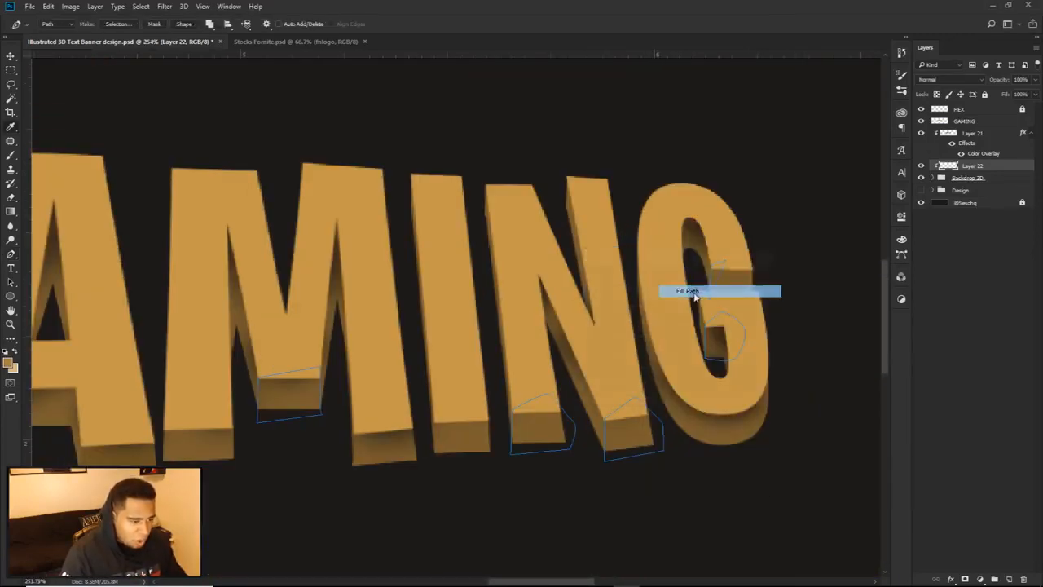
key(Return)
right_click(649, 253)
click(697, 273)
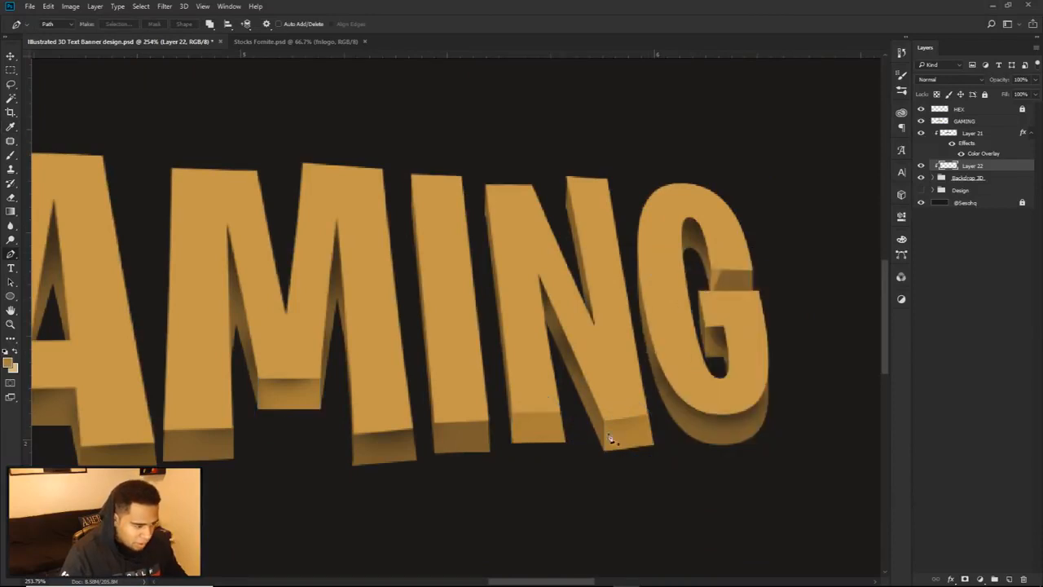
scroll(459, 372, down, 3)
key(ctrl+u)
drag(676, 496, 654, 501)
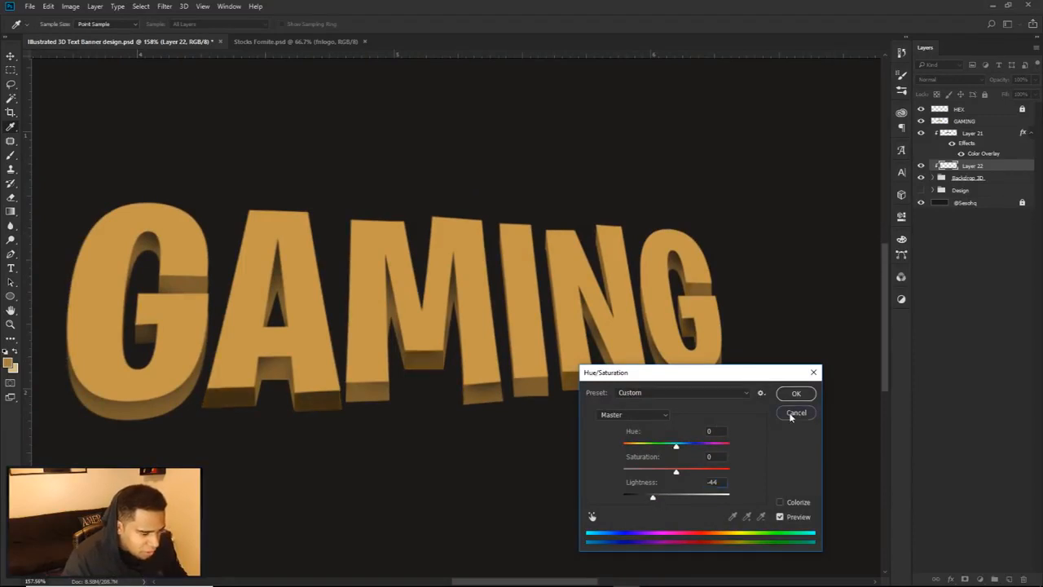
click(796, 392)
Cut the fills covering the letters M, I, N and G onto a new layer and clip it to the layer below.
drag(348, 195, 781, 434)
right_click(649, 394)
click(685, 433)
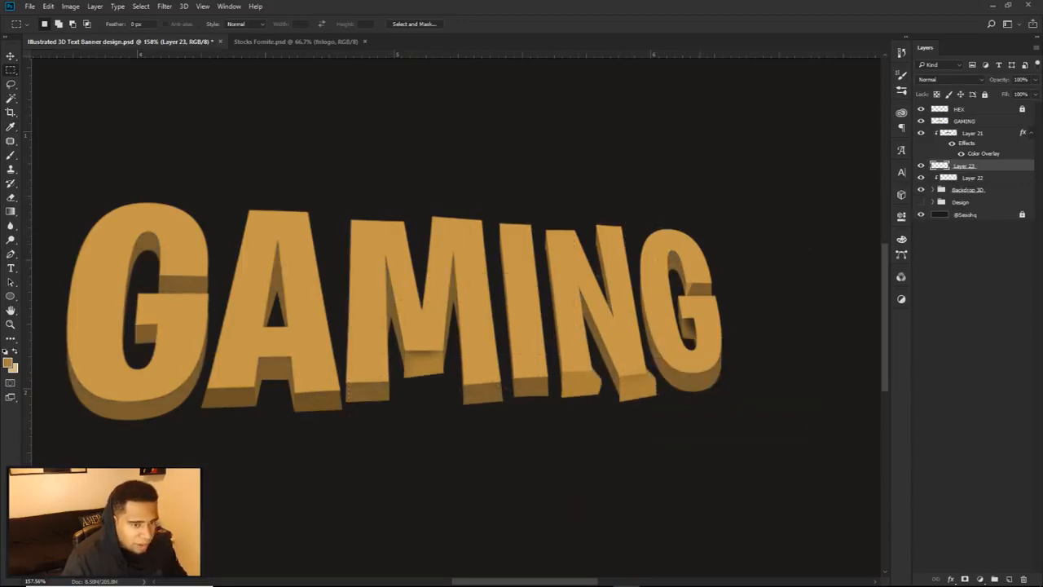
right_click(977, 168)
click(897, 290)
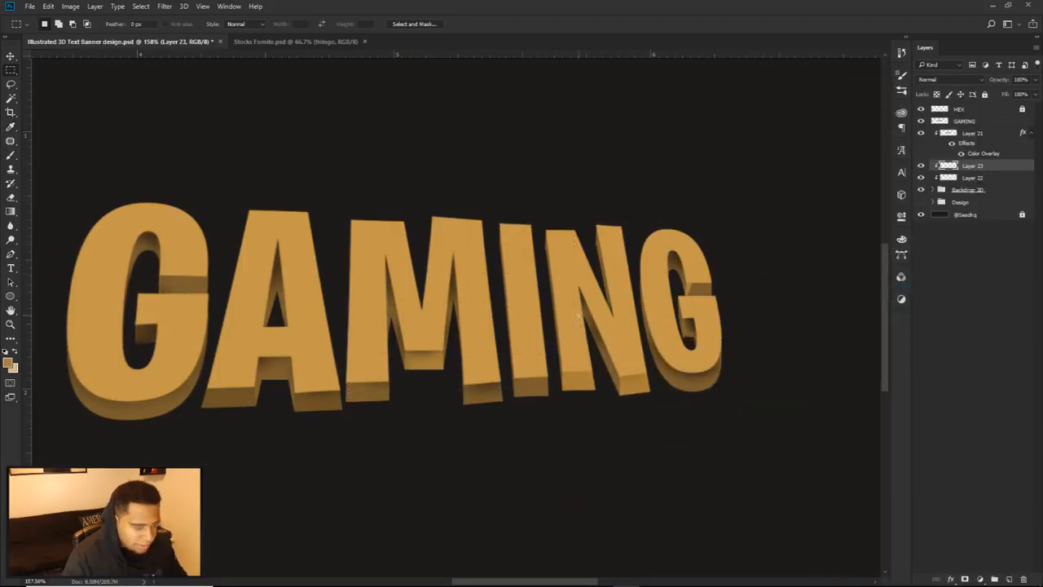
Darken the clipped M, N and G front-face fills with Hue/Saturation, setting Lightness to -38.
key(ctrl+u)
mouse_move(676, 497)
mouse_down()
mouse_move(652, 501)
mouse_move(660, 502)
mouse_up()
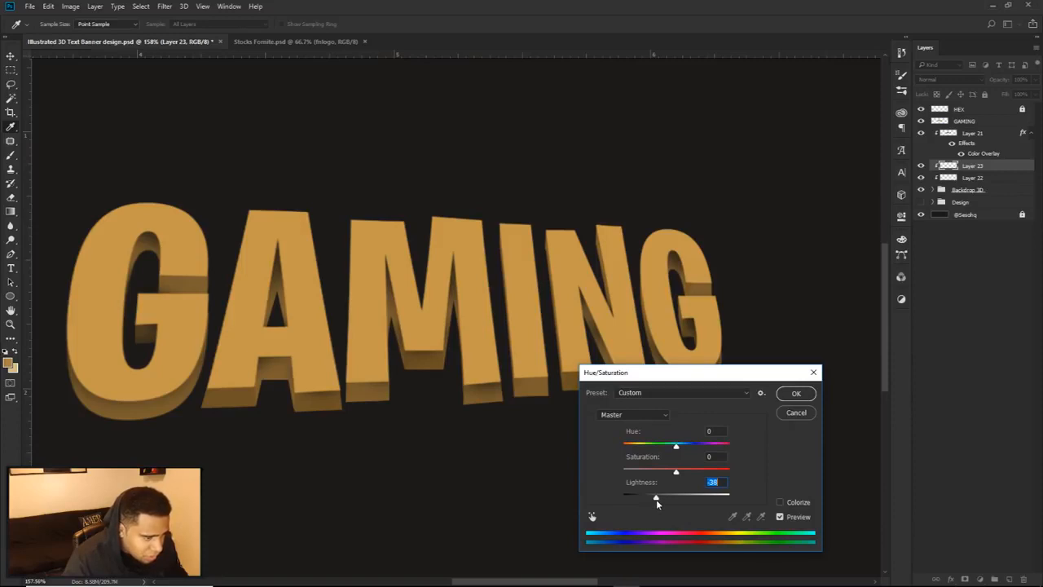
click(796, 393)
Trace a closed curved path around the face beneath the last G's upper arm with the Pen tool.
scroll(722, 291, up, 8)
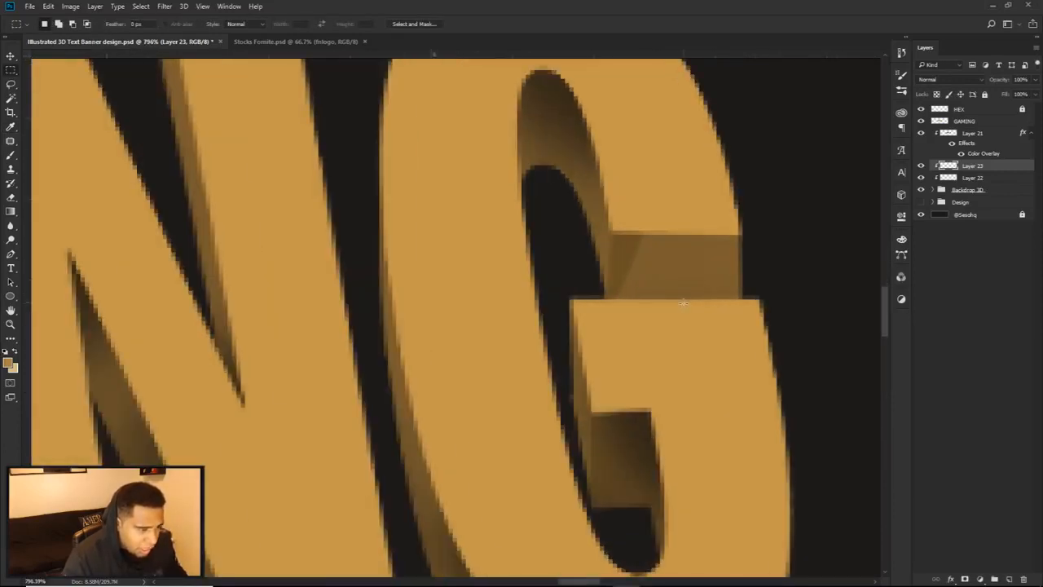
key(p)
click(608, 230)
click(767, 334)
click(807, 300)
click(782, 226)
click(730, 191)
click(646, 182)
click(608, 230)
Fill the path around the last G's upper ledge with golden brown.
right_click(648, 222)
click(685, 299)
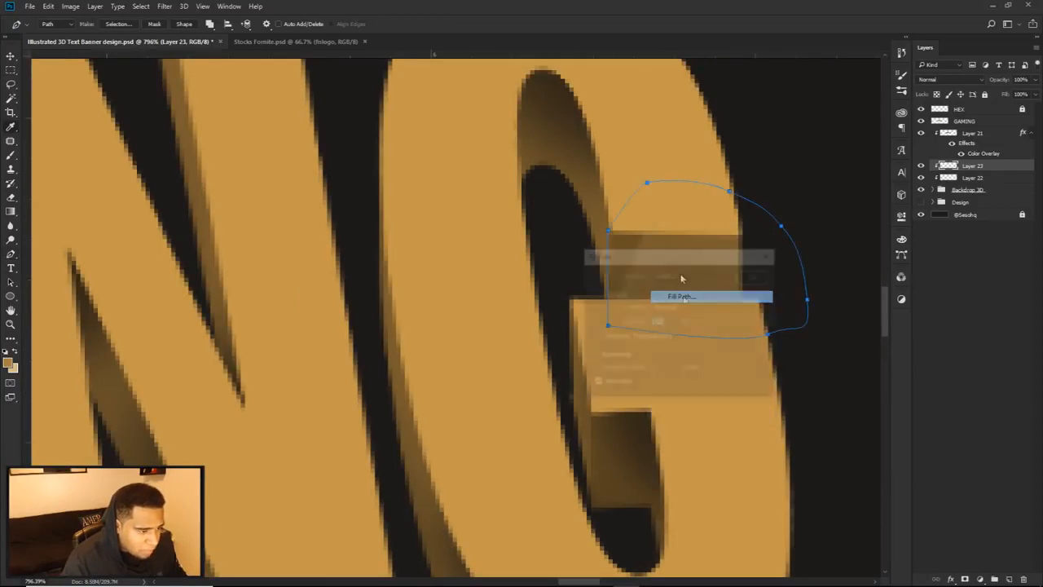
click(748, 275)
Fill the last G's ledge path with a darker brown at 100% opacity and delete the path.
right_click(711, 277)
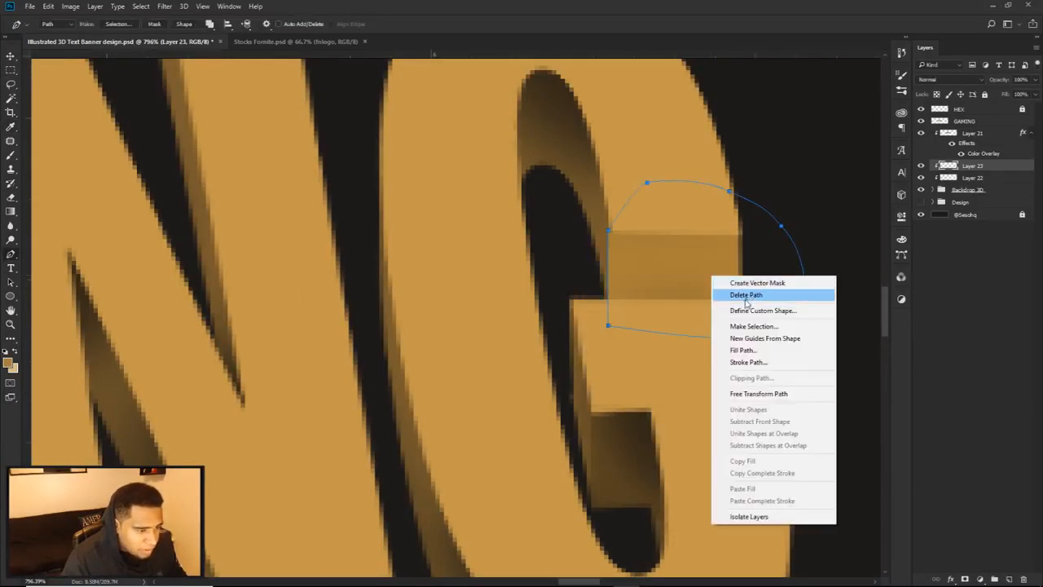
click(742, 349)
click(723, 276)
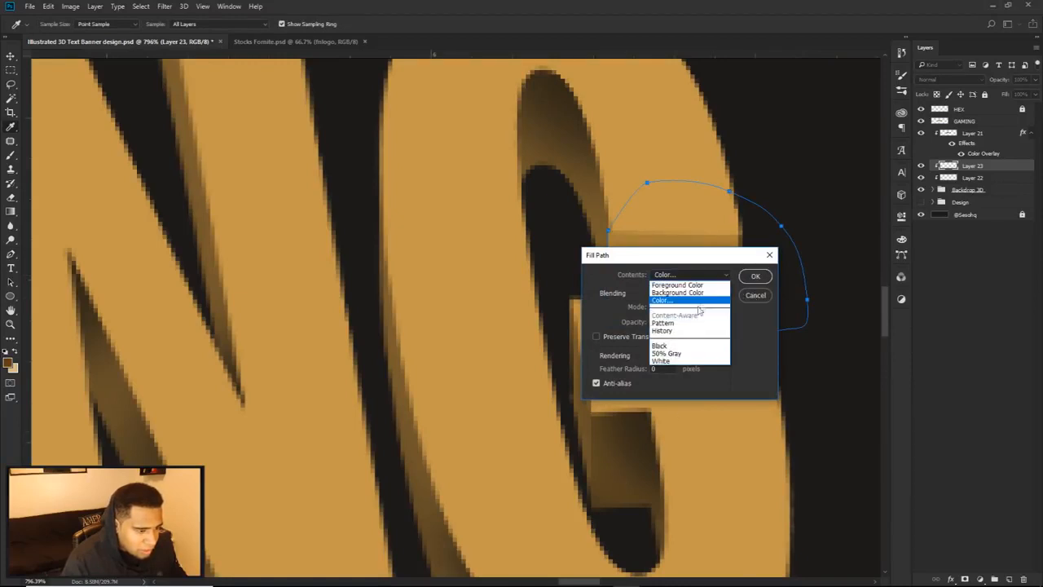
click(668, 294)
click(676, 276)
click(675, 300)
click(929, 276)
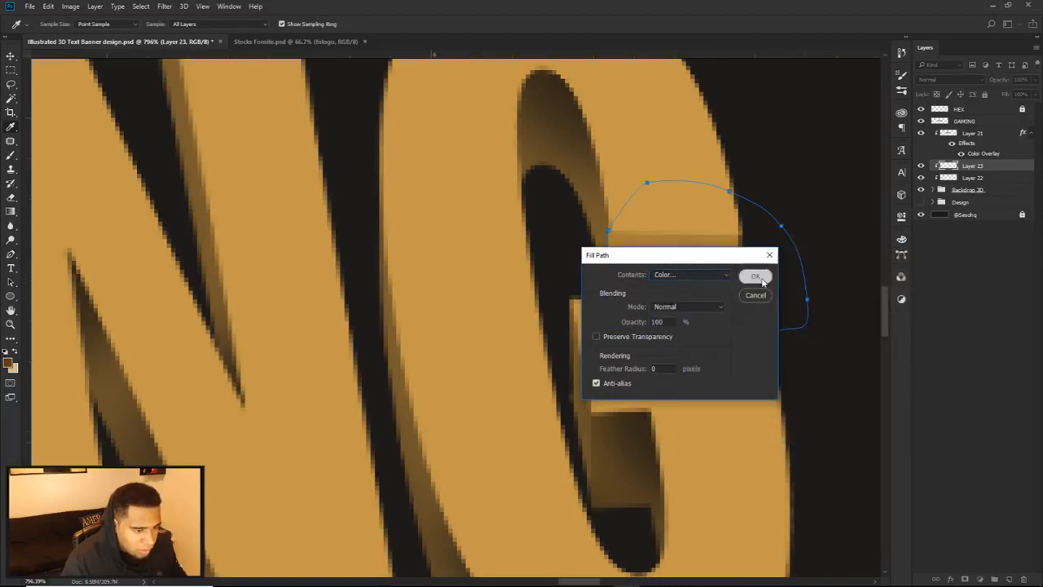
click(752, 273)
right_click(724, 269)
click(758, 287)
scroll(757, 293, down, 1)
scroll(757, 293, down, 10)
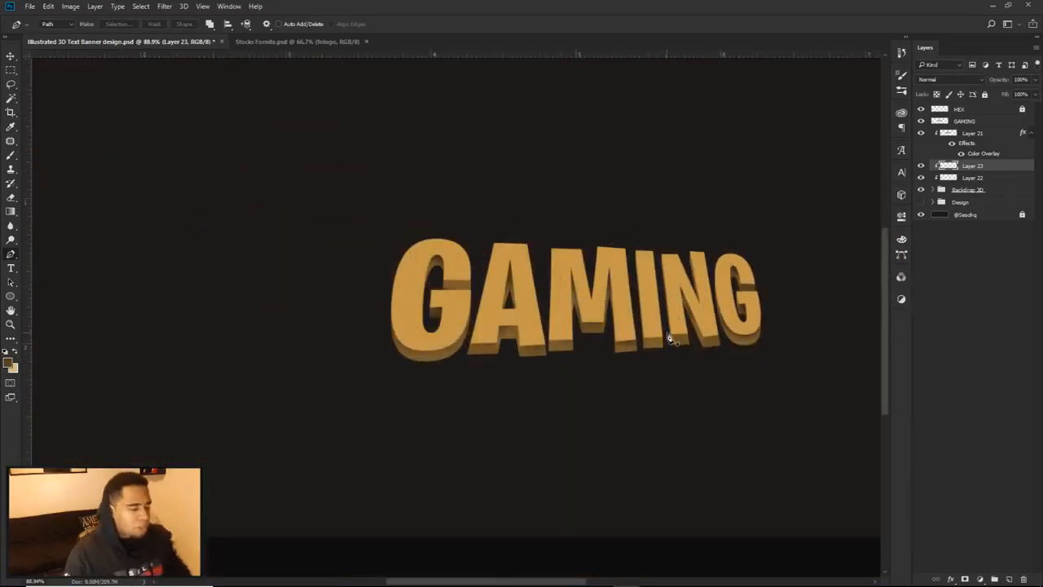
Select the GAMING layer and hide Layers 21, 22 and 23 to inspect the extrusion without shading.
key(v)
key(alt+v)
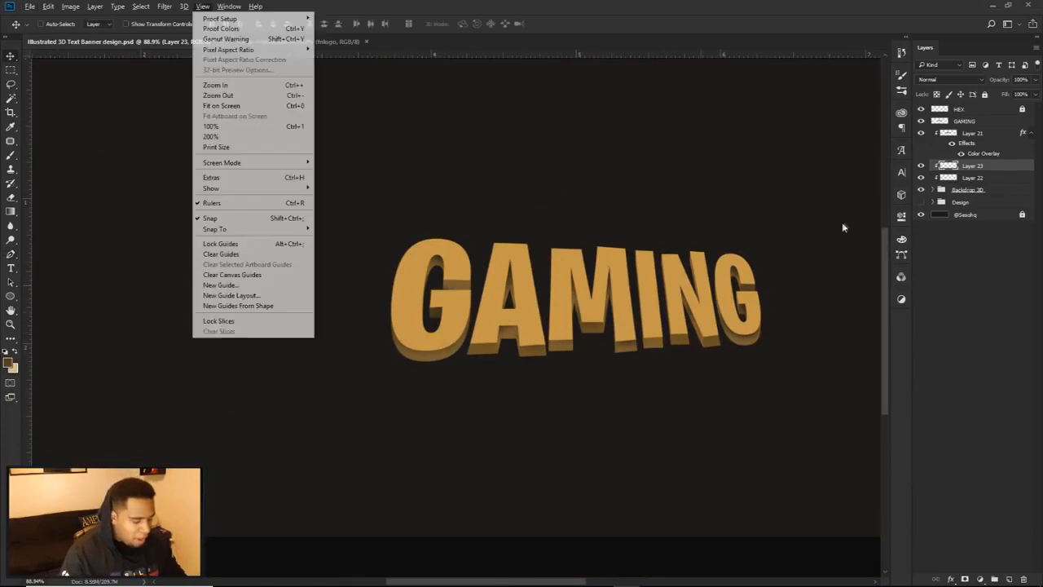
click(945, 122)
click(921, 167)
click(921, 178)
click(920, 190)
click(920, 191)
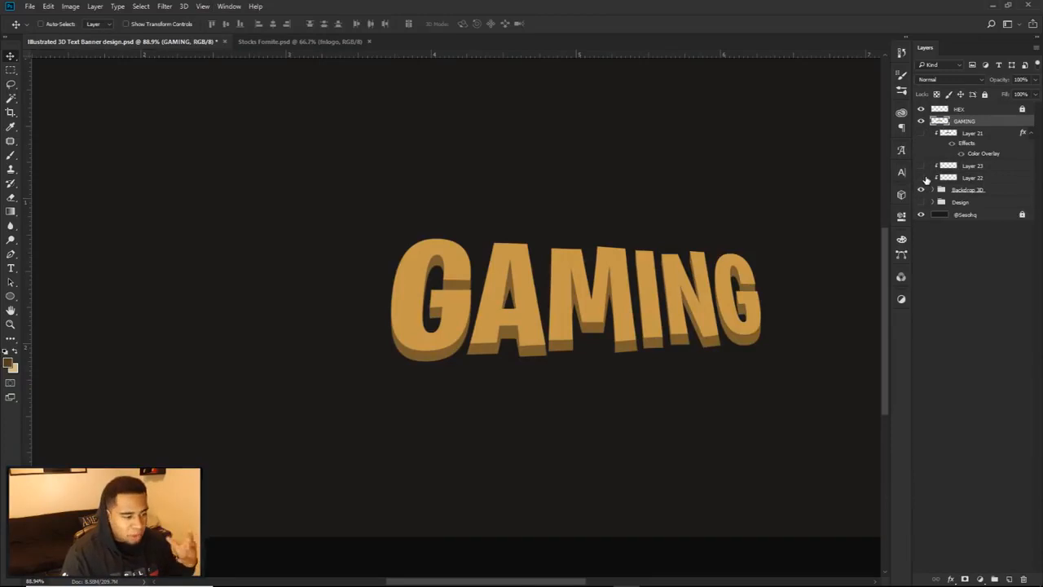
Expand the Backdrop 3D group and hide Layer 20 to inspect the bare offset copy of the text.
scroll(540, 296, up, 5)
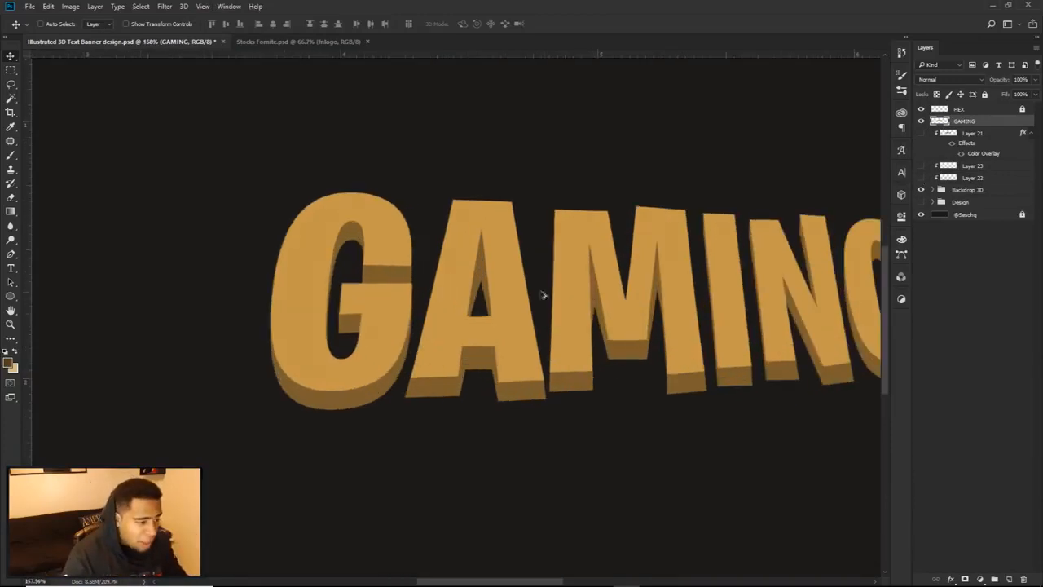
scroll(533, 338, down, 1)
key(p)
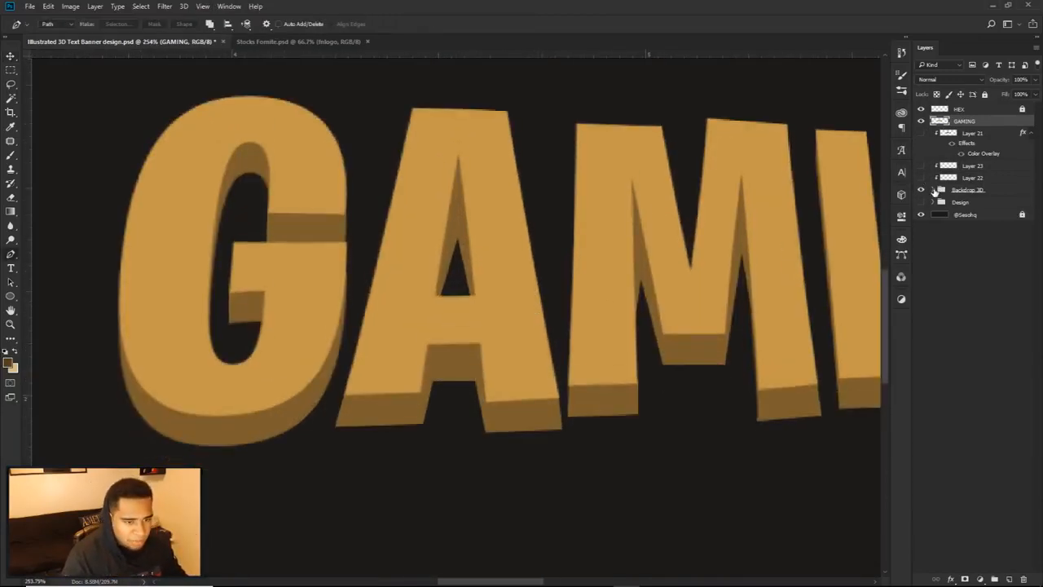
click(935, 190)
scroll(598, 327, down, 3)
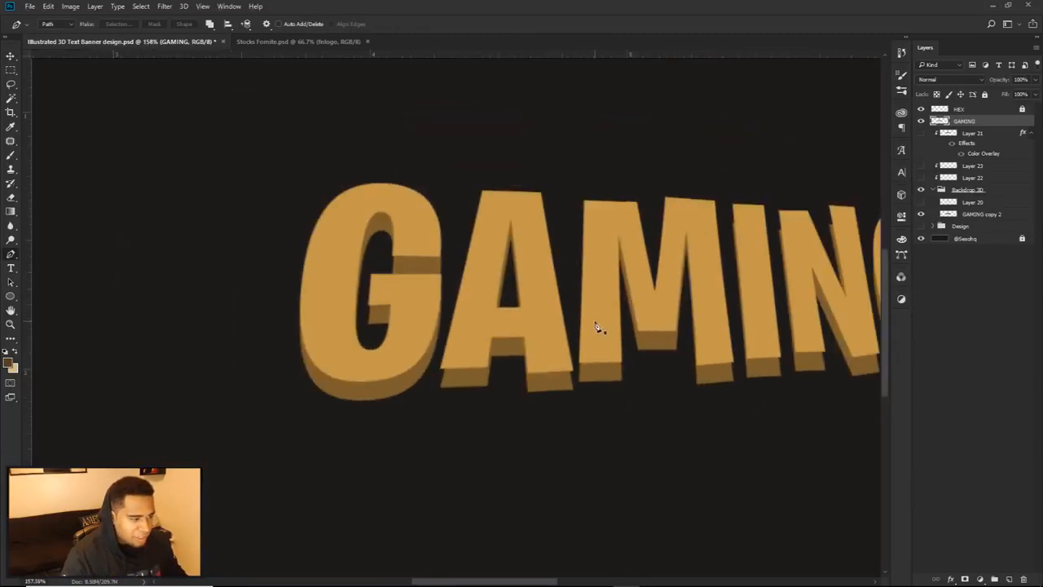
scroll(597, 326, down, 2)
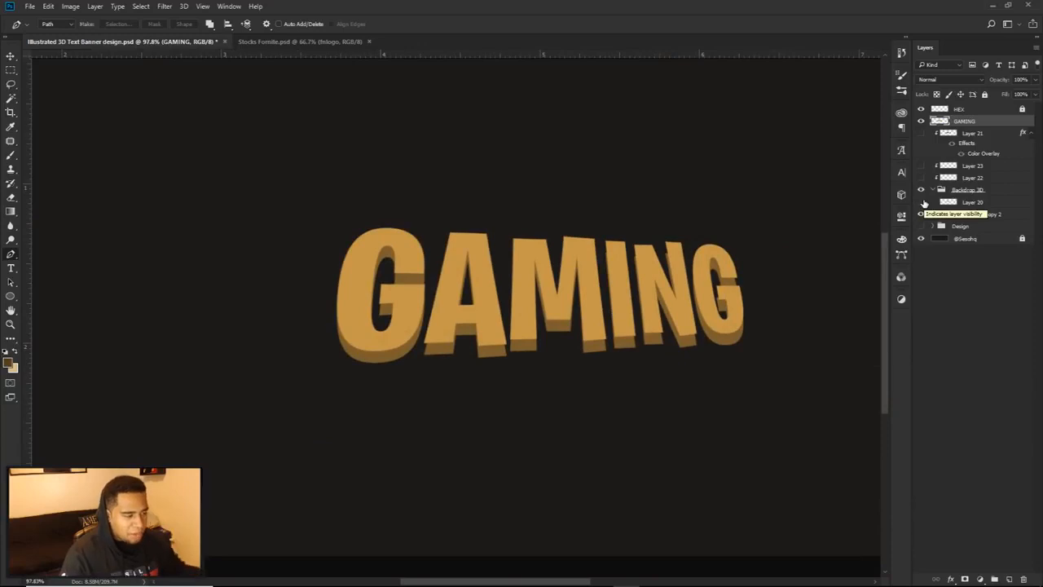
Show Layers 20, 22, 23 and 21 again one by one and collapse Layer 21's effects list.
click(922, 202)
click(922, 178)
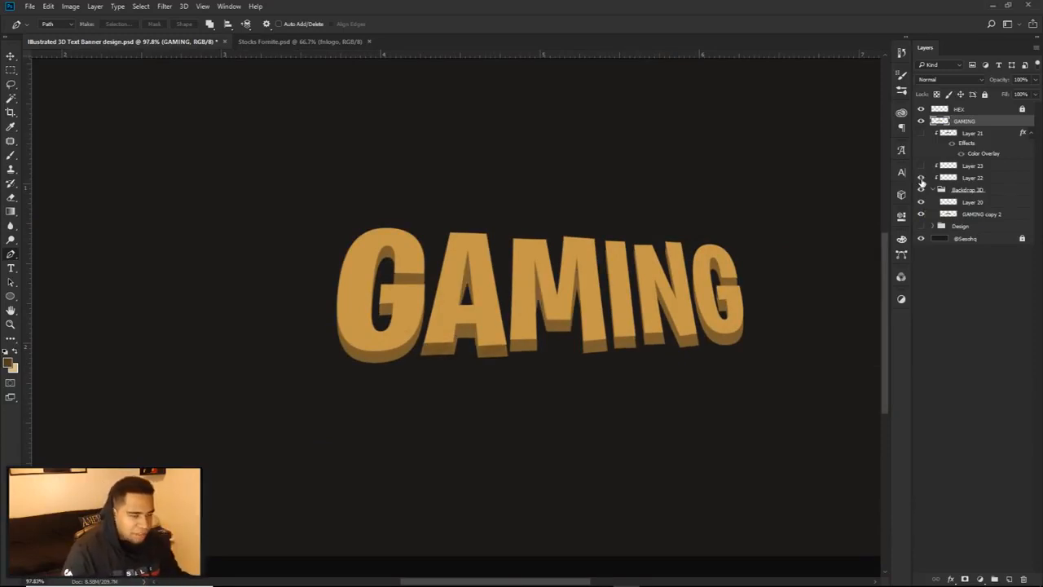
click(922, 167)
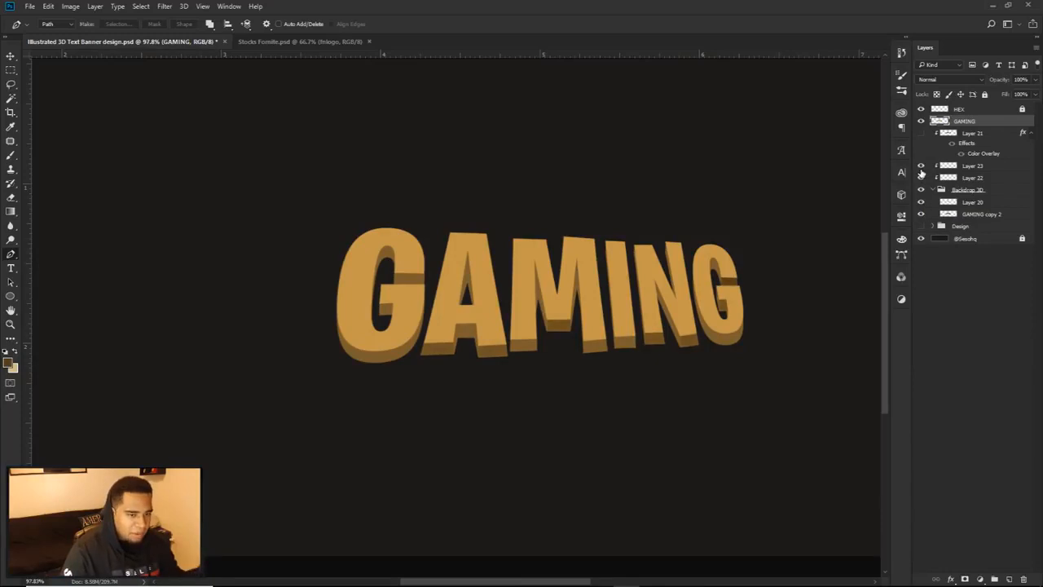
click(922, 134)
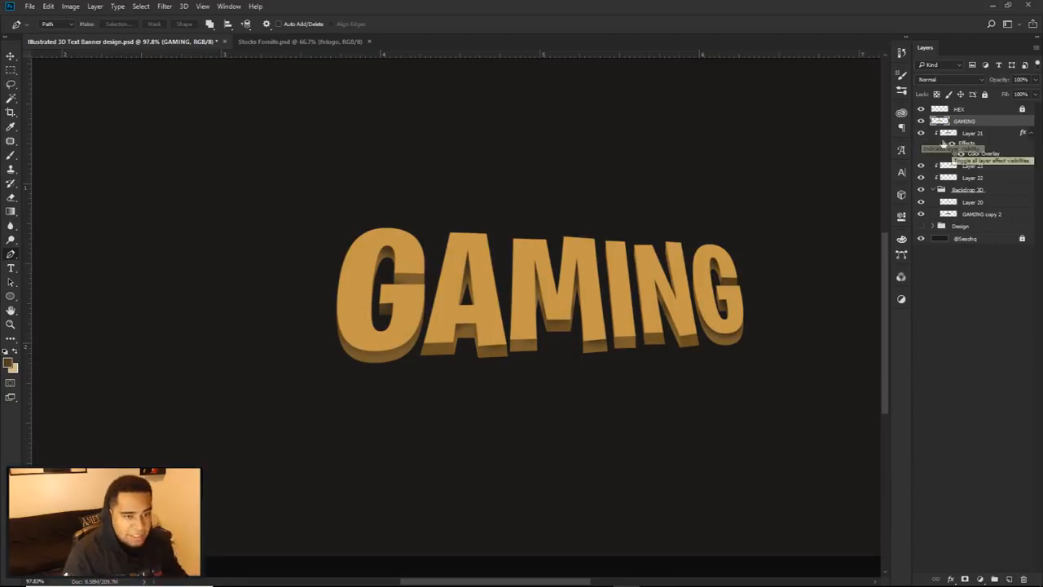
click(1031, 133)
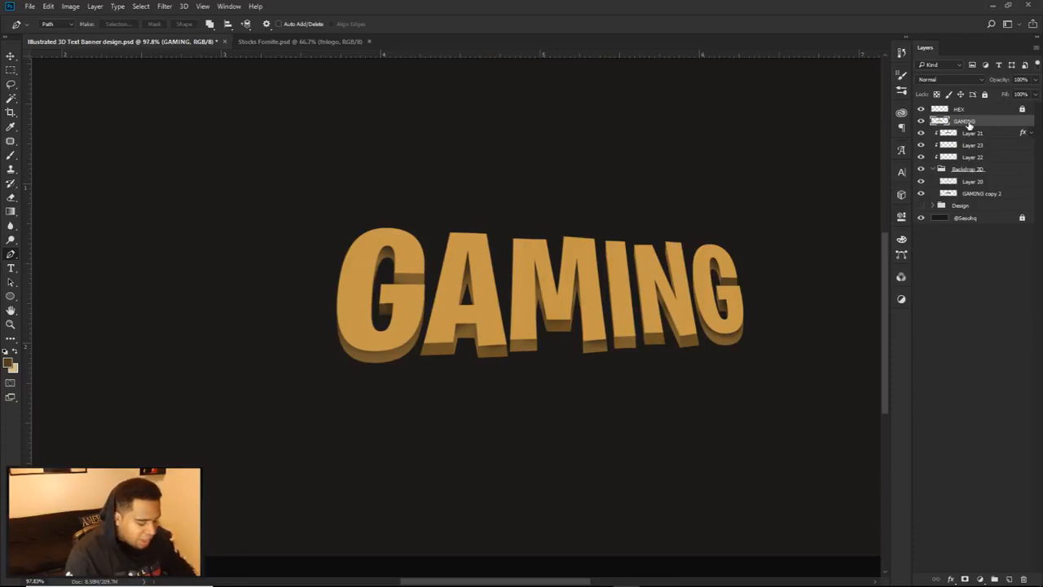
Duplicate the GAMING layer and move the copy above the original text.
key(ctrl+j)
key(v)
drag(618, 290, 648, 169)
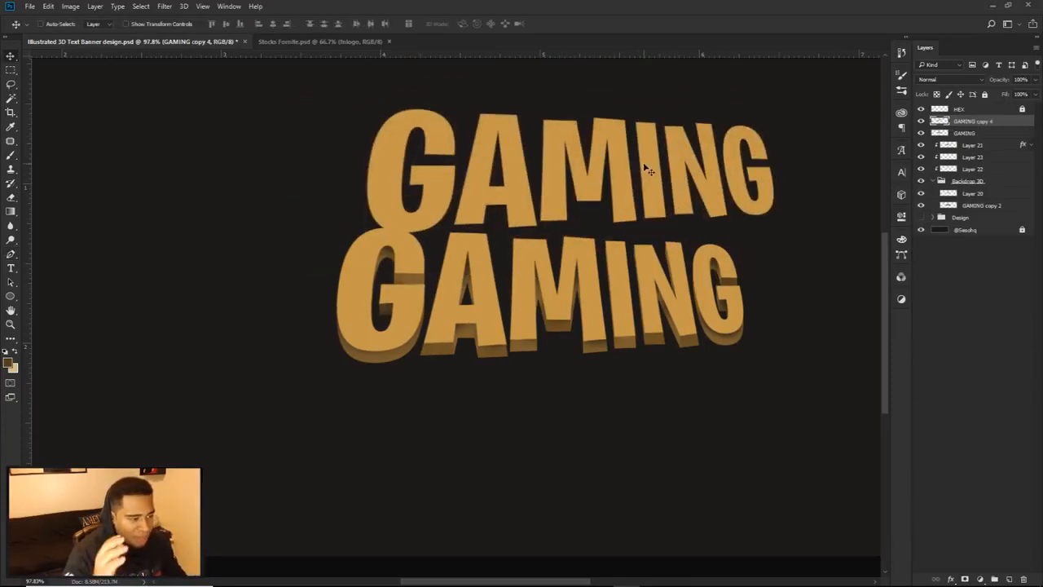
Try lowering the fill of the GAMING copy above the original text to 0%.
key(ctrl+z)
drag(1037, 95, 1028, 116)
drag(689, 229, 703, 105)
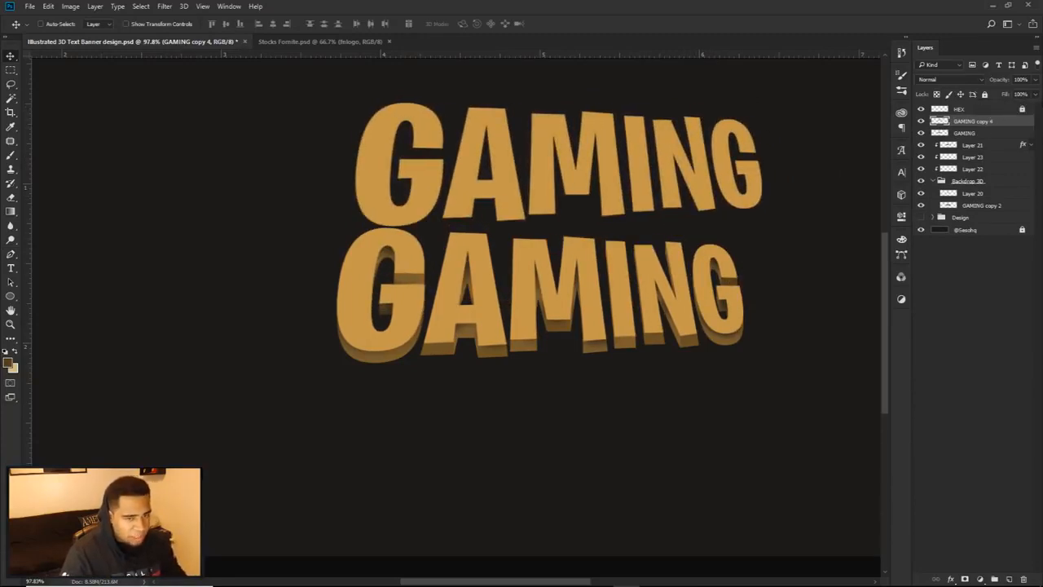
drag(1034, 82, 967, 109)
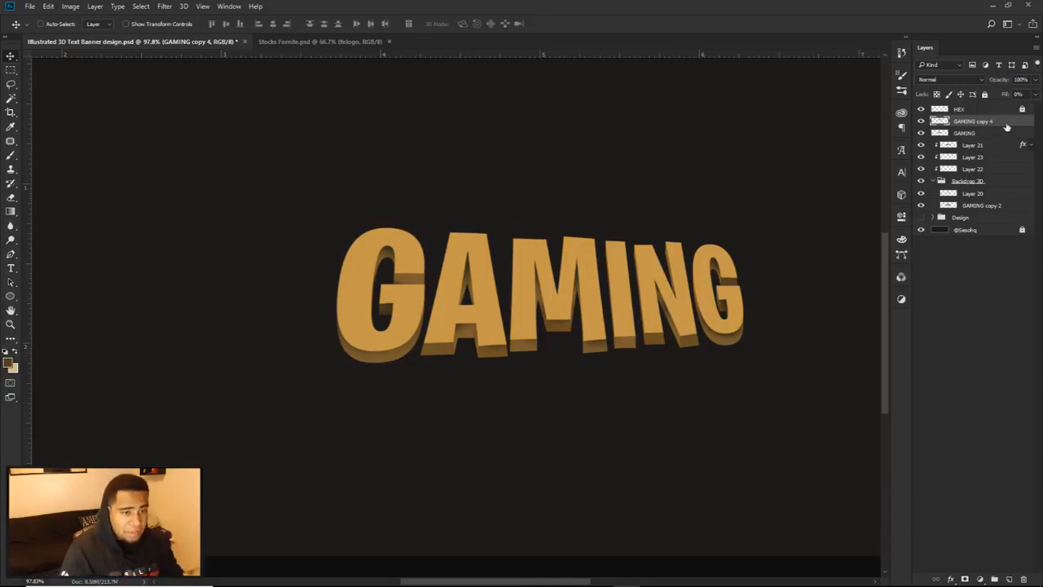
double_click(1008, 121)
drag(543, 109, 802, 238)
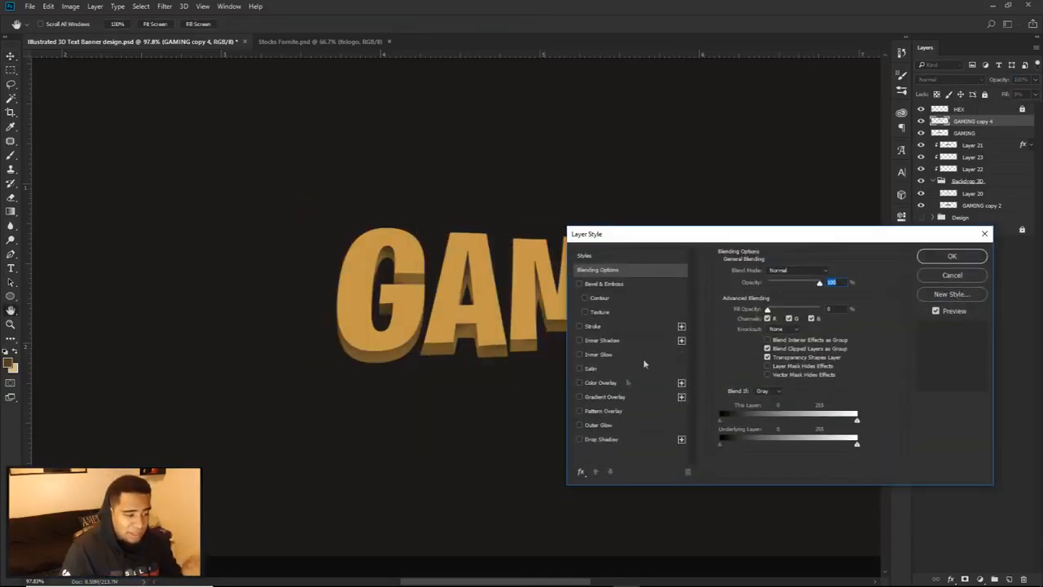
click(580, 382)
click(579, 383)
click(580, 397)
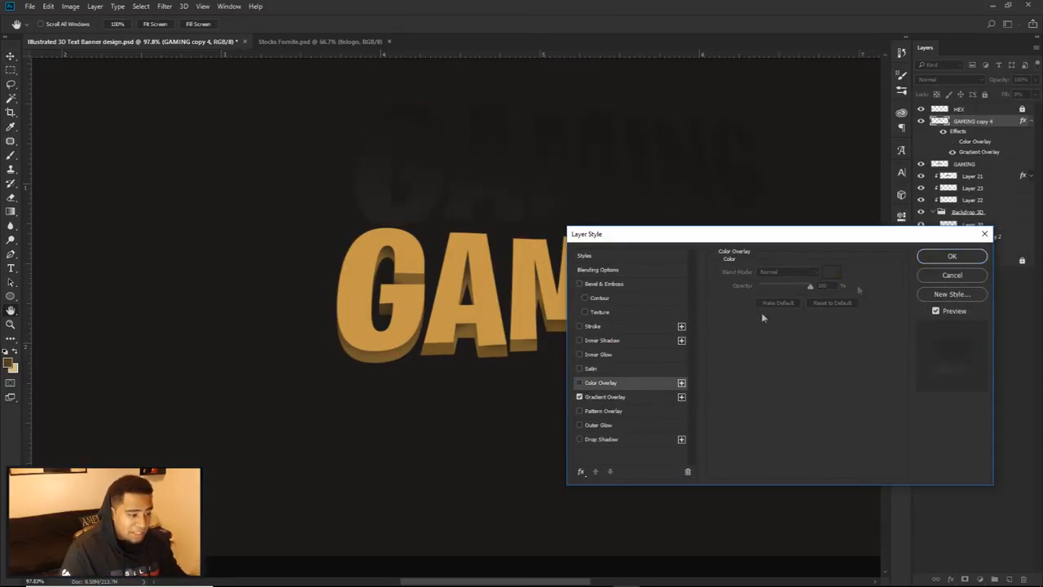
click(950, 275)
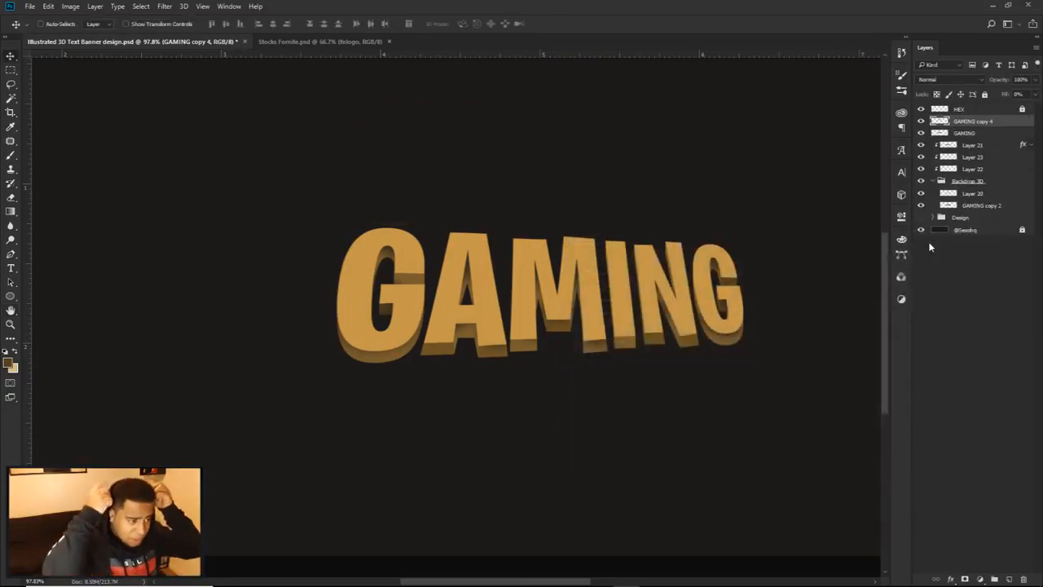
Delete the offset GAMING copy that sits above the original text.
click(931, 247)
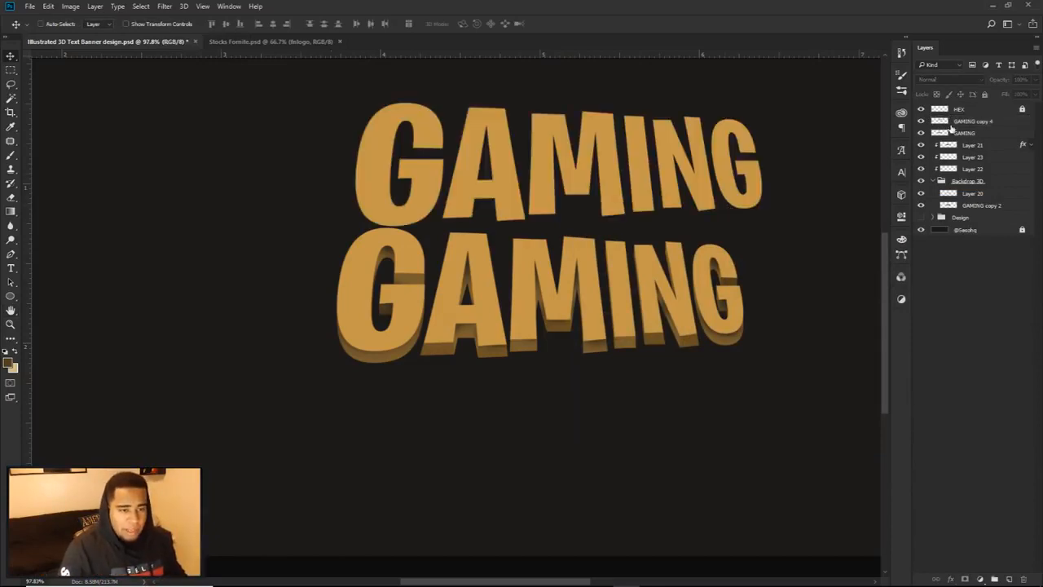
click(968, 123)
key(Delete)
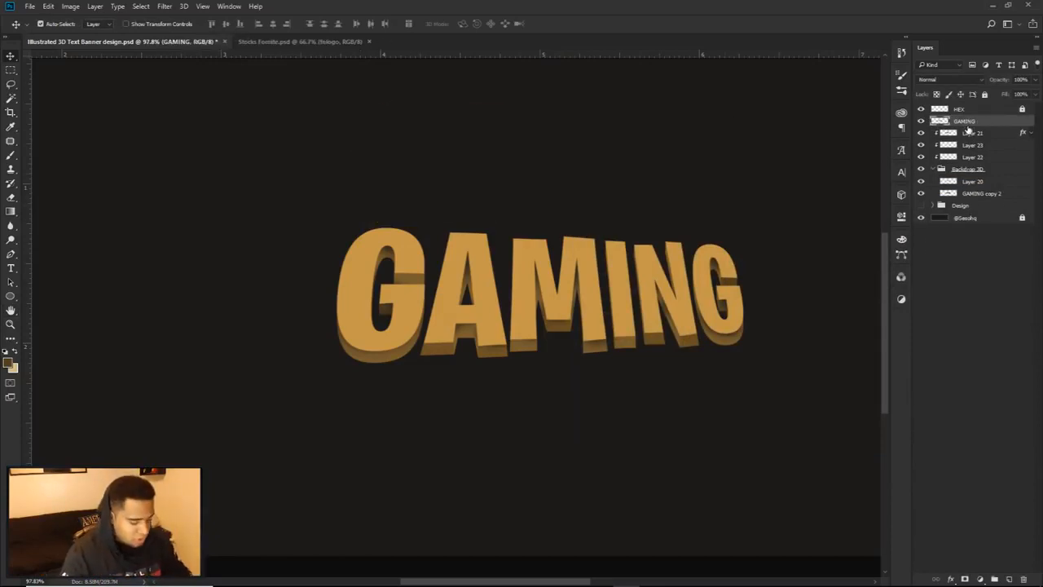
Duplicate the GAMING layer in place and set the copy's fill to 0%.
key(ctrl+z)
click(1029, 95)
drag(1029, 109, 984, 109)
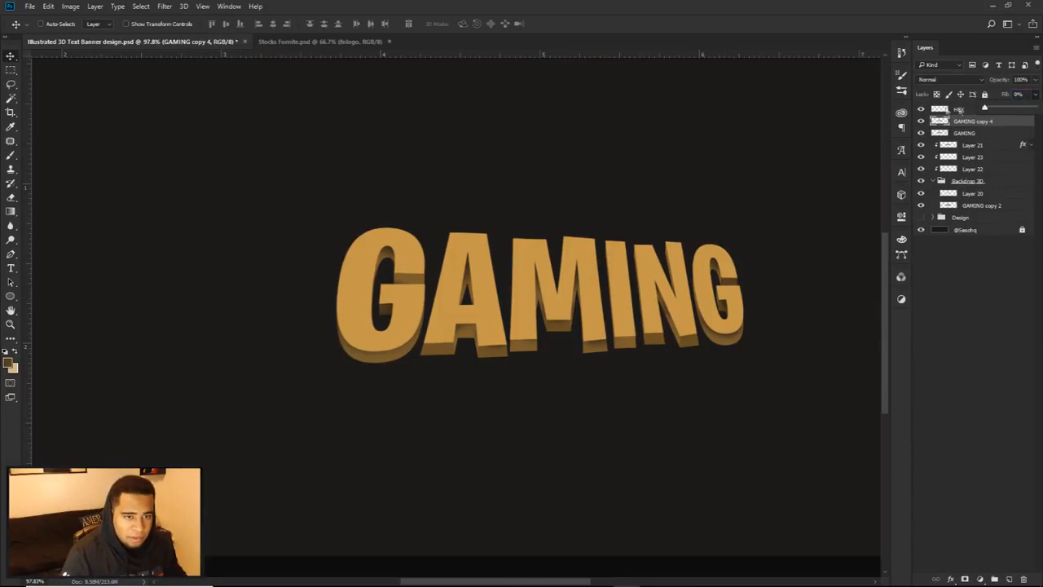
key(ctrl+t)
key(Escape)
Add a Gradient Overlay to the GAMING copy and set its opacity to 37%.
double_click(1020, 123)
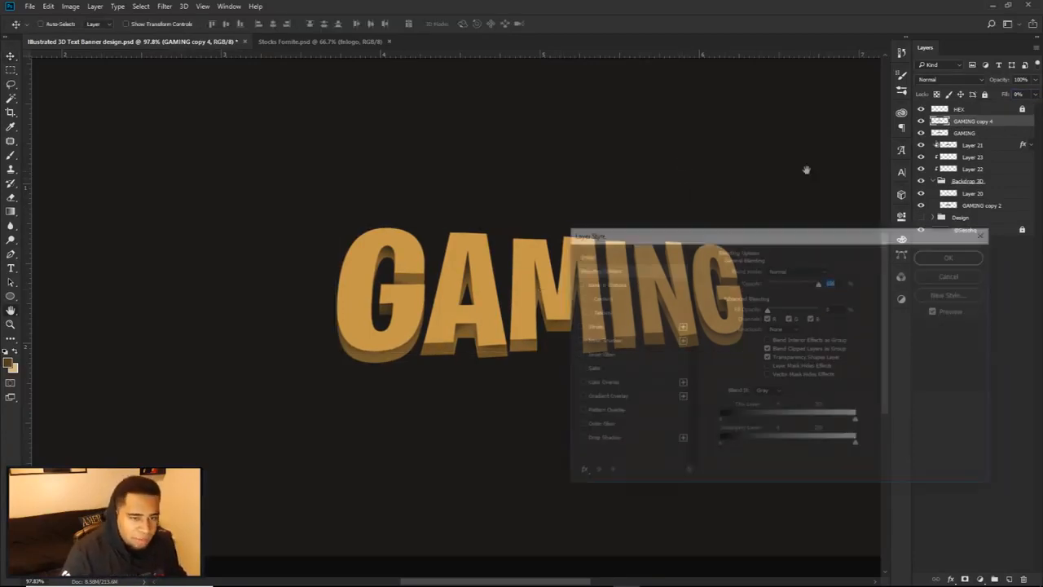
click(604, 397)
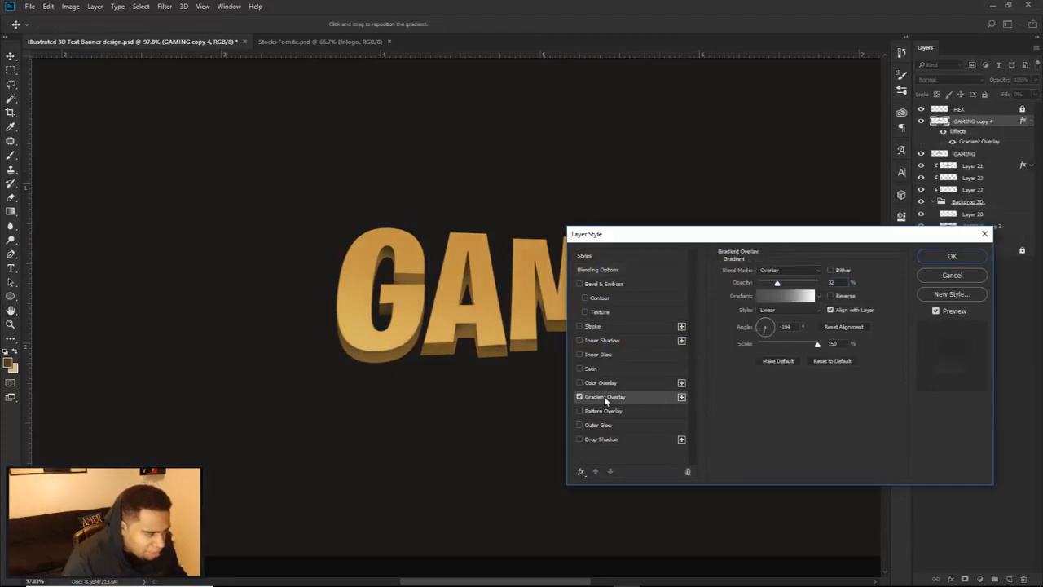
drag(673, 236, 677, 337)
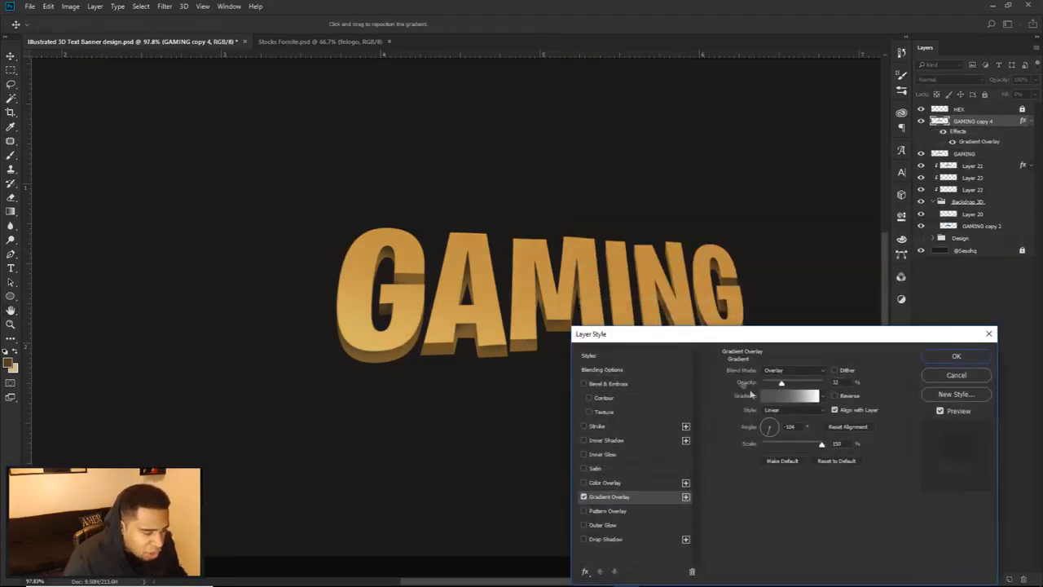
mouse_move(785, 382)
mouse_down()
mouse_move(808, 384)
mouse_move(785, 384)
mouse_up()
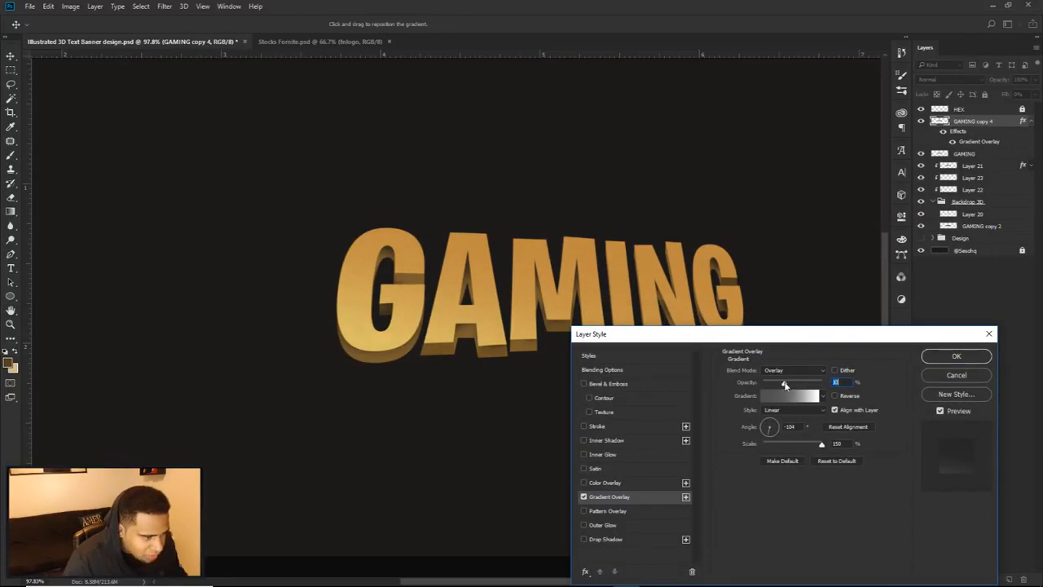
click(584, 497)
click(584, 496)
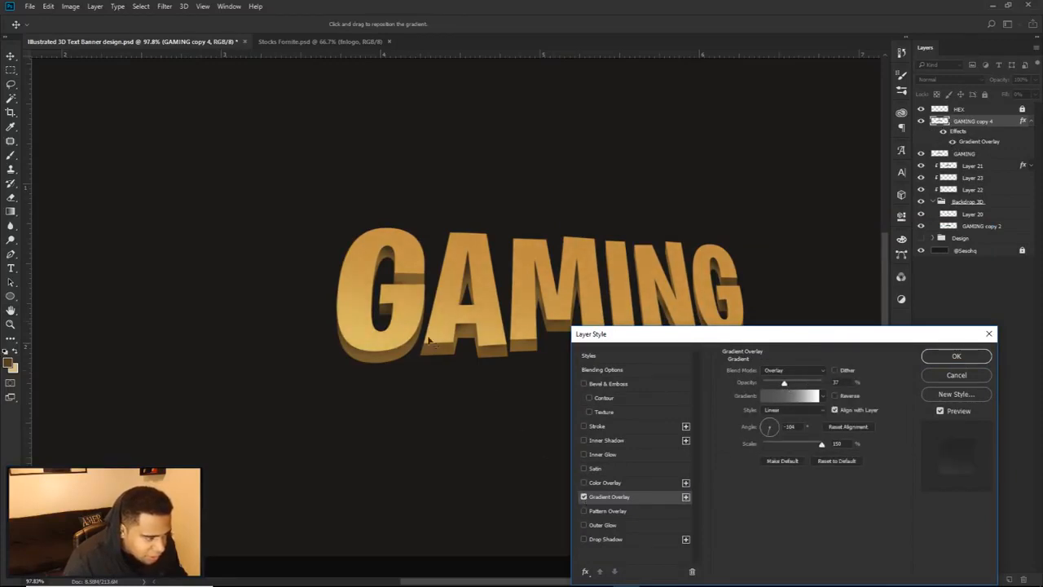
Add a Stroke effect to the GAMING copy, positioned inside with a size of 1 px.
click(598, 425)
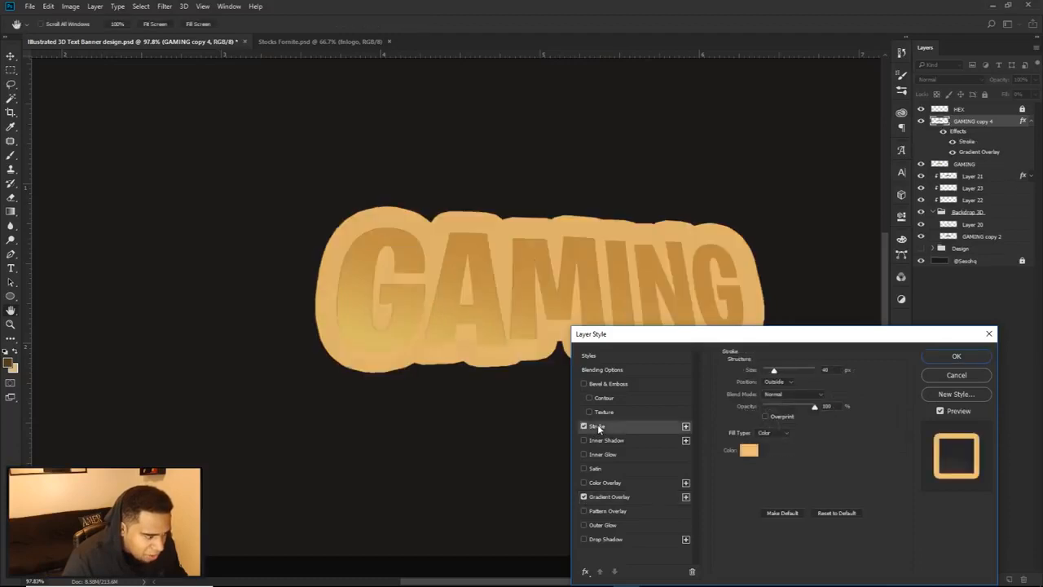
click(779, 395)
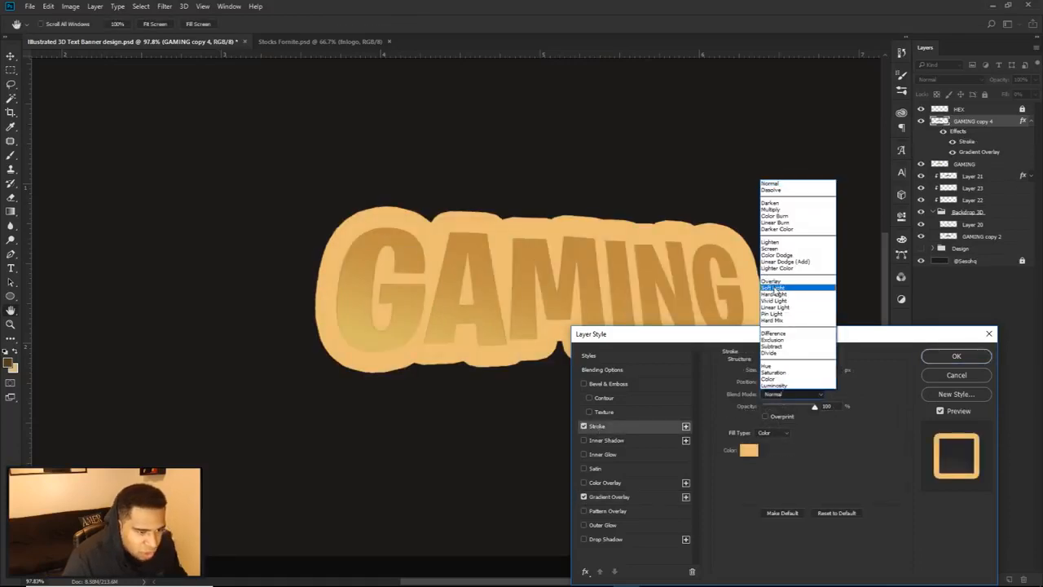
click(880, 394)
click(778, 381)
click(770, 397)
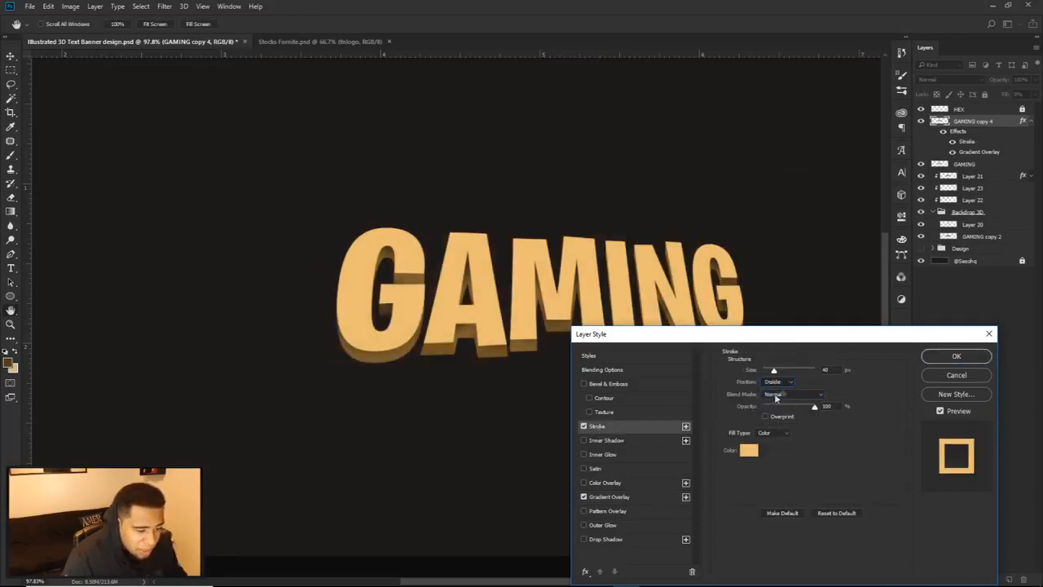
click(827, 370)
text(1)
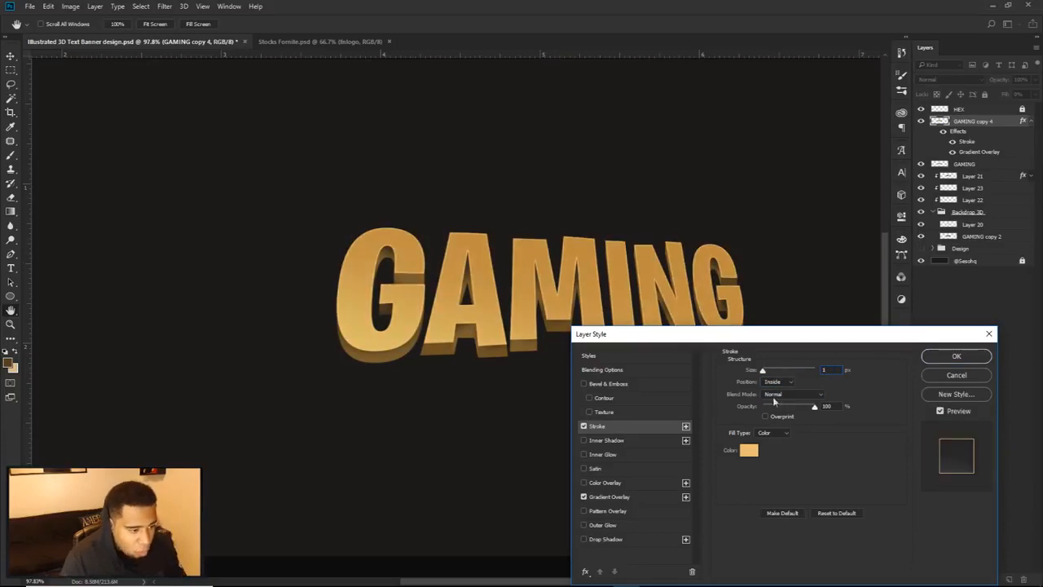
Change the stroke colour to a more saturated orange, lower its opacity to about 40% and apply the layer style.
click(749, 450)
mouse_move(752, 298)
mouse_down()
mouse_move(740, 284)
mouse_move(782, 296)
mouse_up()
click(937, 275)
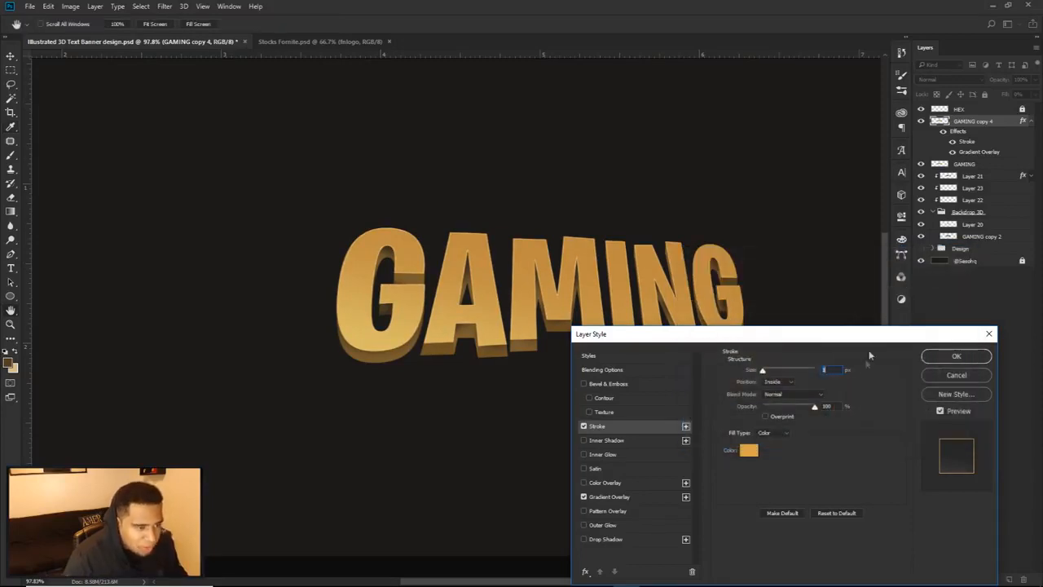
drag(801, 410, 784, 409)
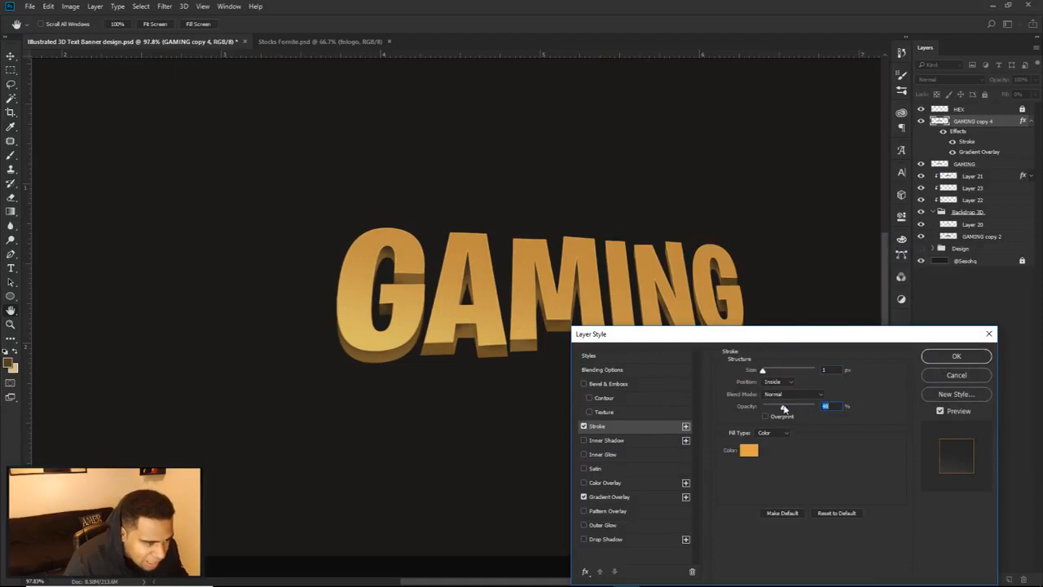
click(956, 356)
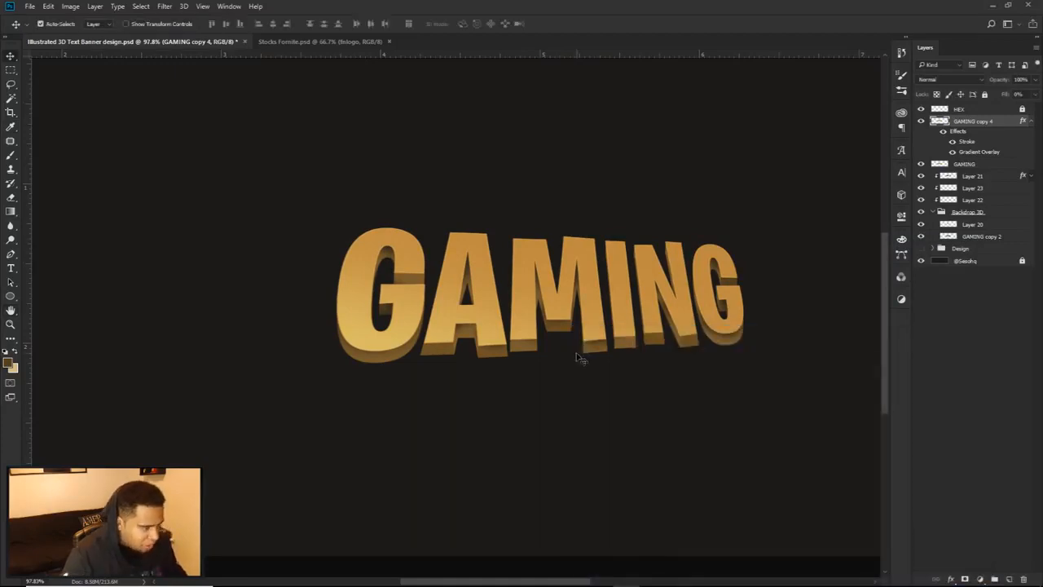
click(576, 358)
key(Return)
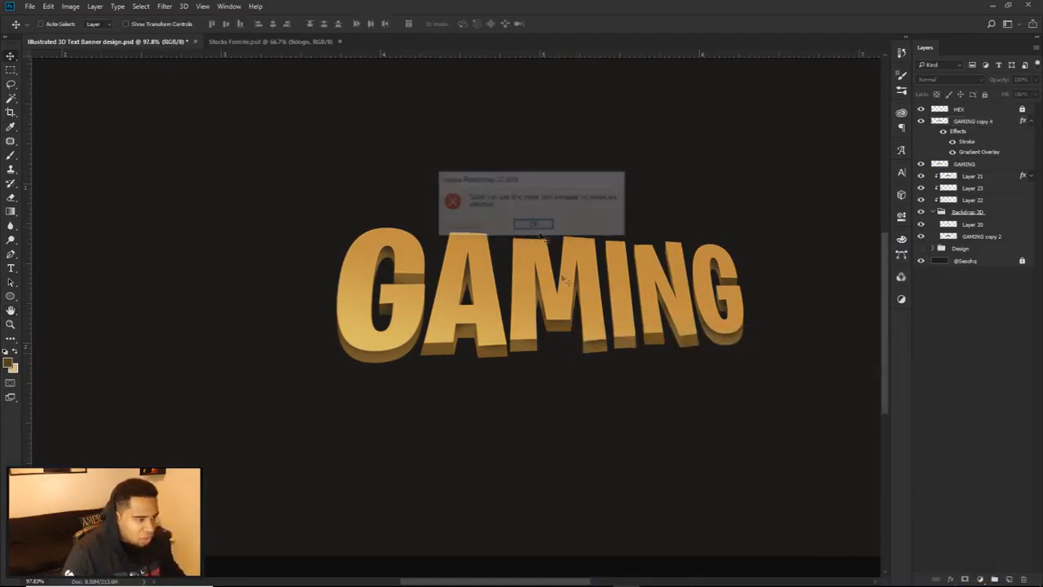
Examine the gradient lettering up close and within the whole banner, briefly toggling the layers to compare the result.
scroll(582, 313, down, 3)
scroll(583, 312, down, 2)
scroll(583, 312, up, 2)
scroll(461, 345, down, 1)
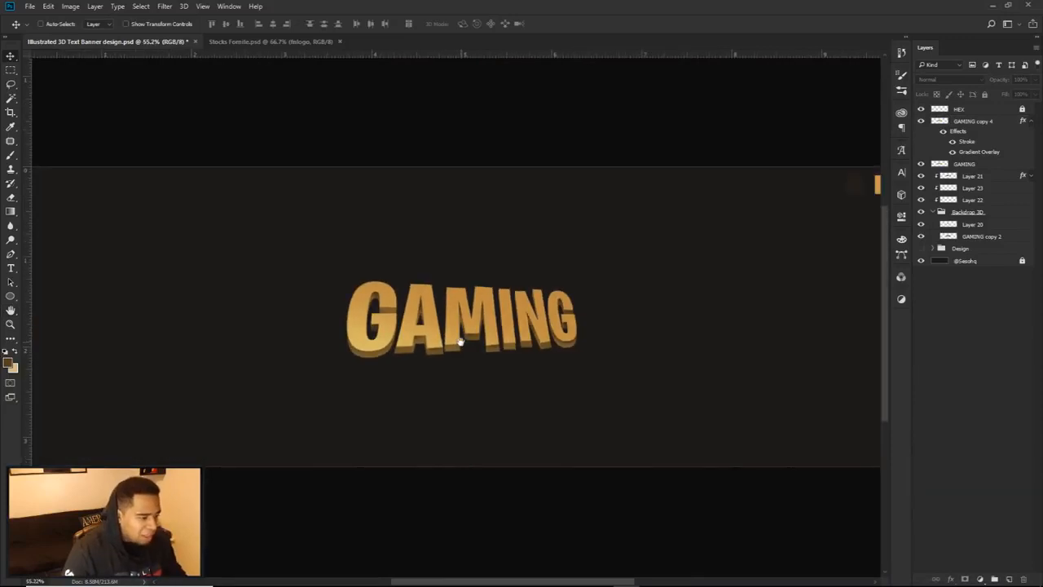
scroll(561, 349, down, 1)
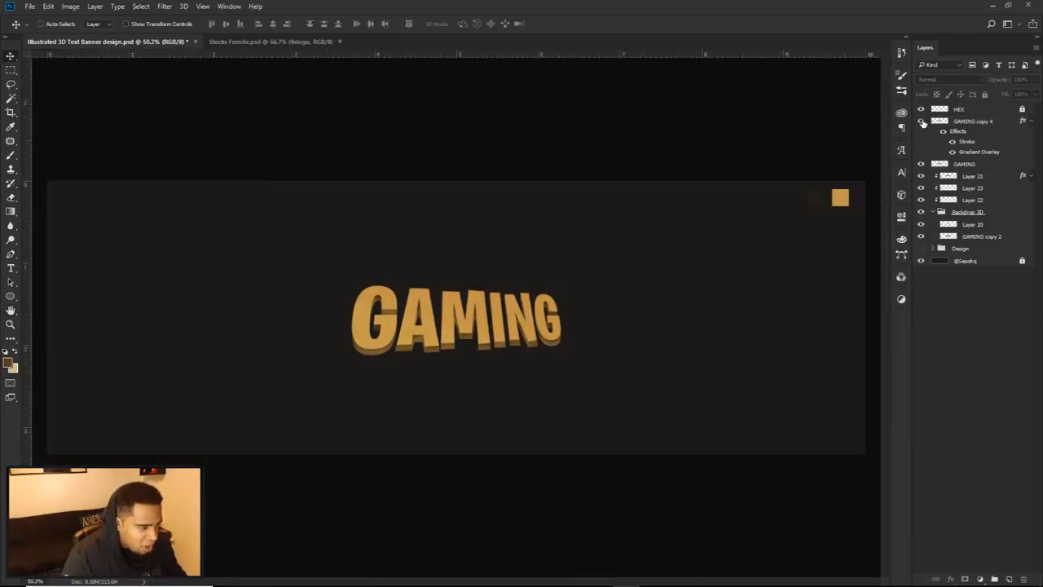
scroll(433, 300, up, 9)
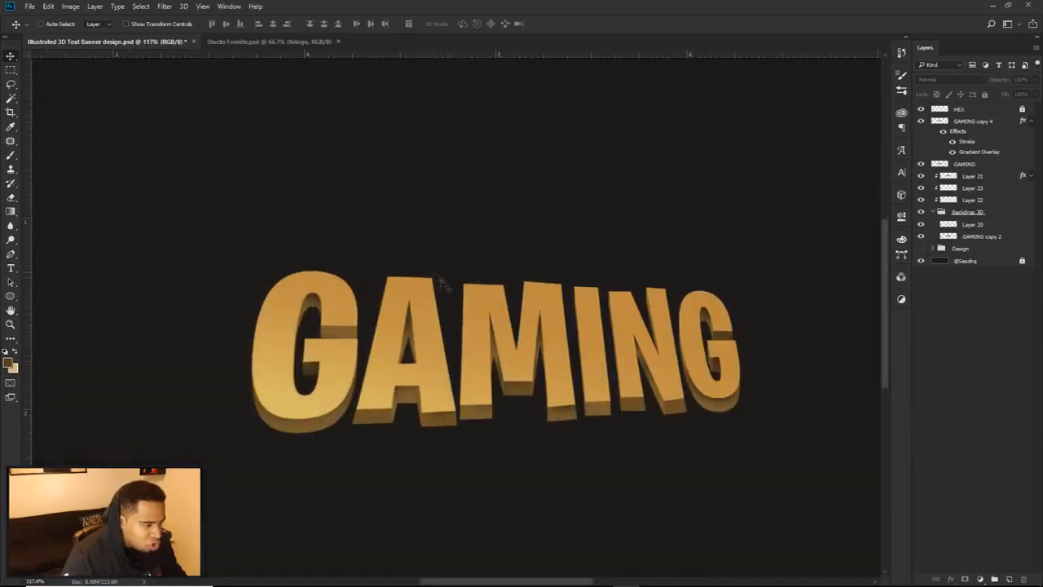
scroll(440, 281, up, 4)
scroll(489, 318, down, 6)
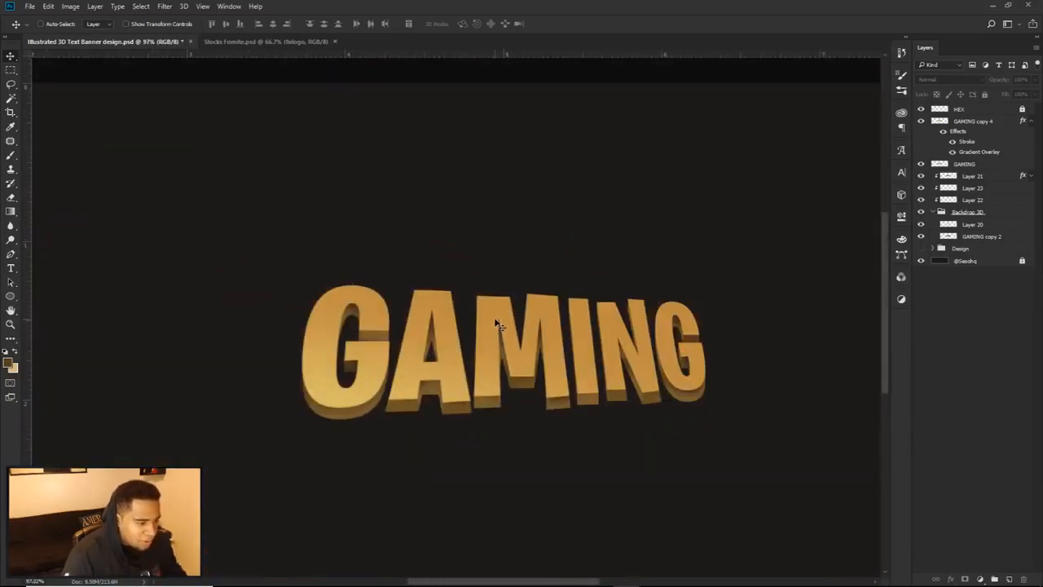
scroll(489, 322, down, 3)
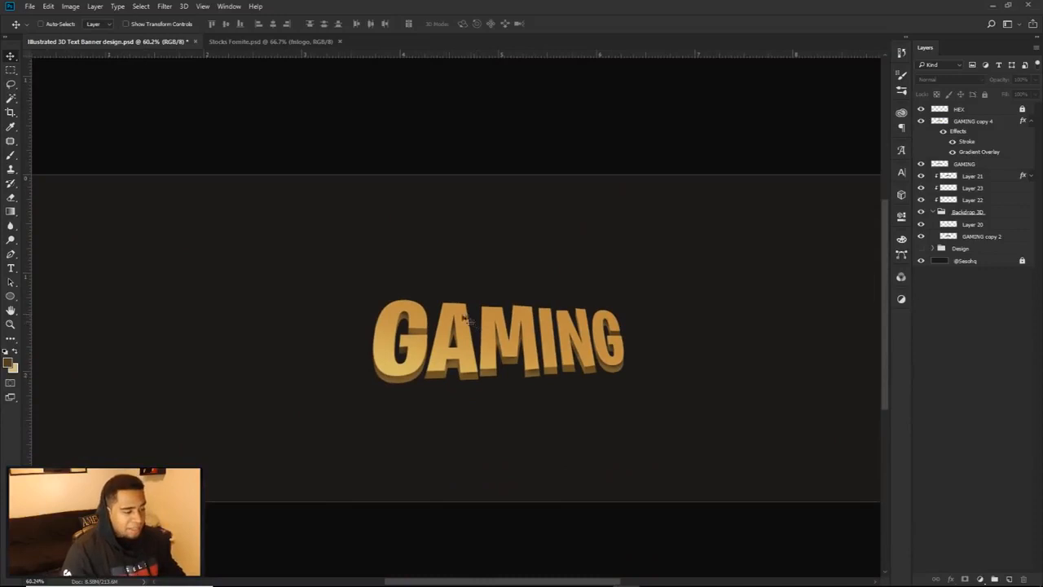
scroll(466, 322, down, 2)
scroll(458, 334, up, 5)
drag(449, 330, 464, 339)
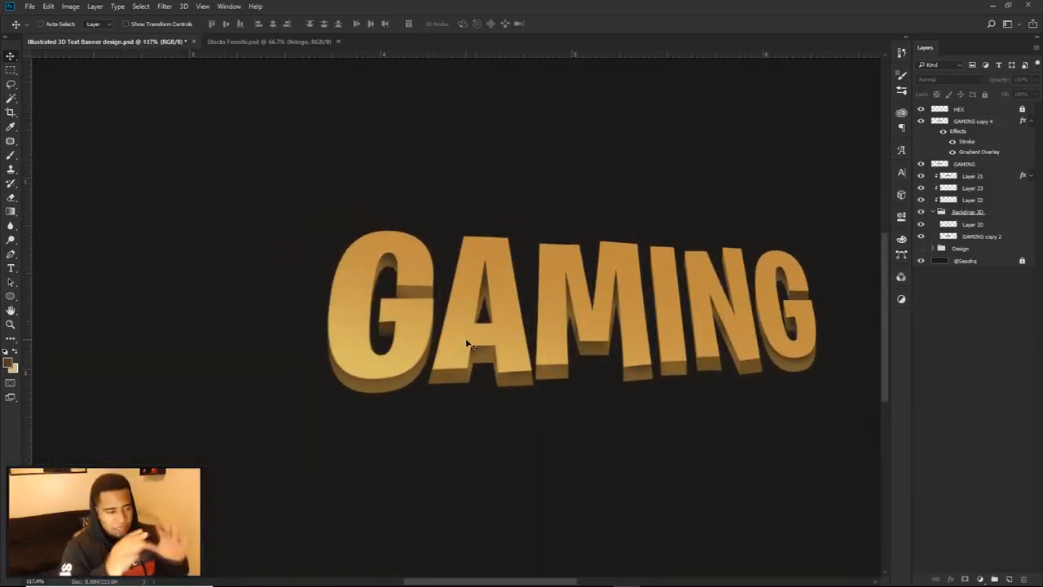
drag(551, 352, 546, 341)
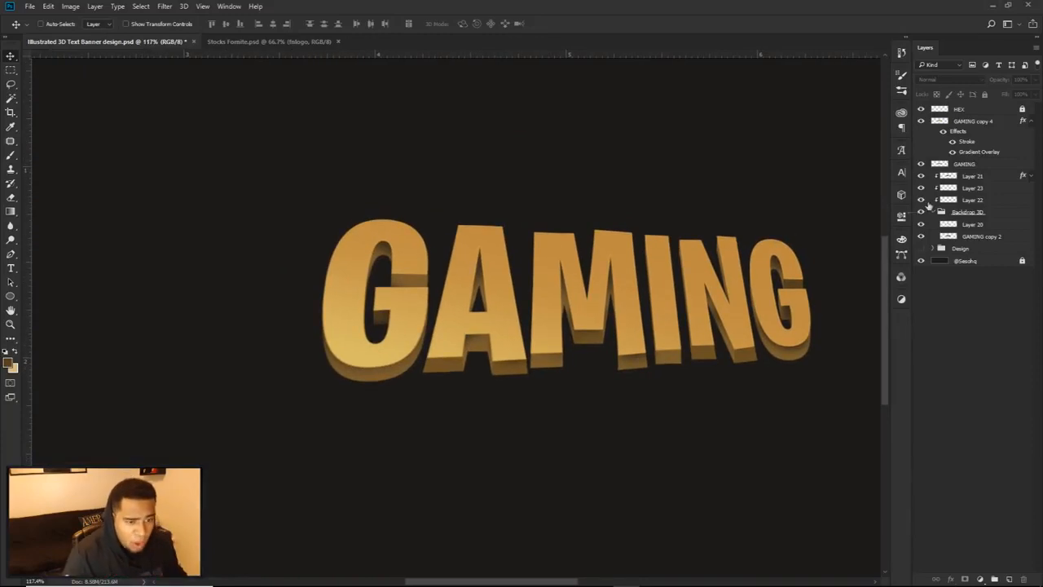
click(922, 237)
click(922, 237)
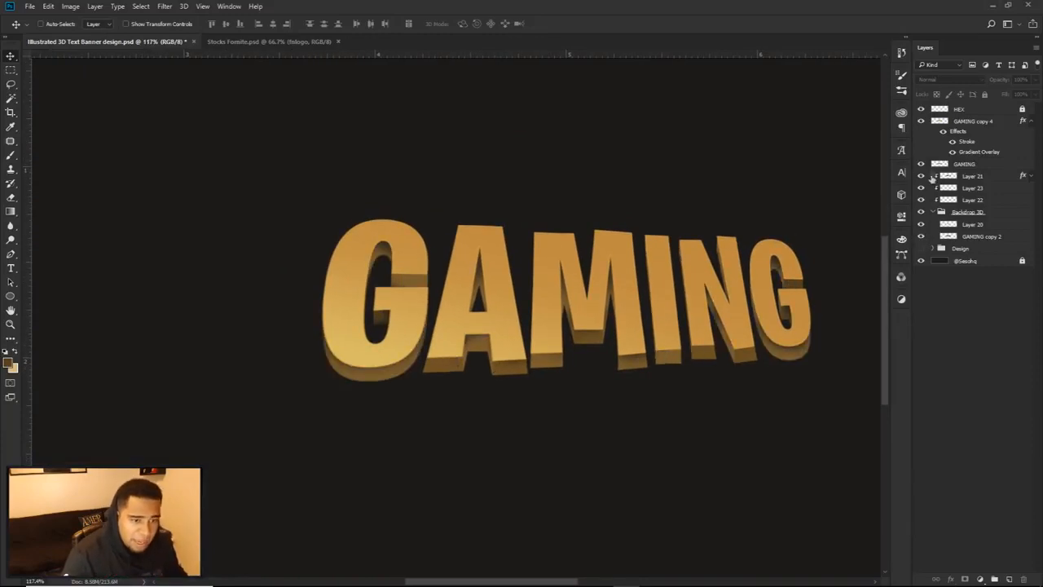
Collapse the Backdrop 3D group and the GAMING copy's effects list, and rename the GAMING layer "GAMING Face".
click(933, 212)
click(962, 122)
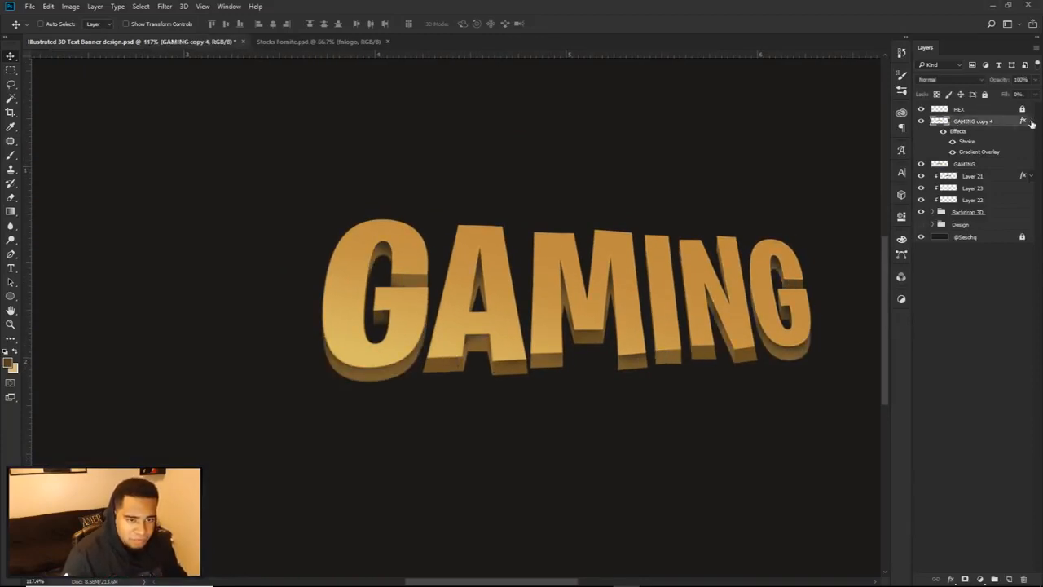
click(1031, 121)
double_click(970, 133)
click(978, 132)
text(Face)
key(Return)
Rename the GAMING copy carrying the gradient and stroke "GAMING Face Grad".
double_click(974, 121)
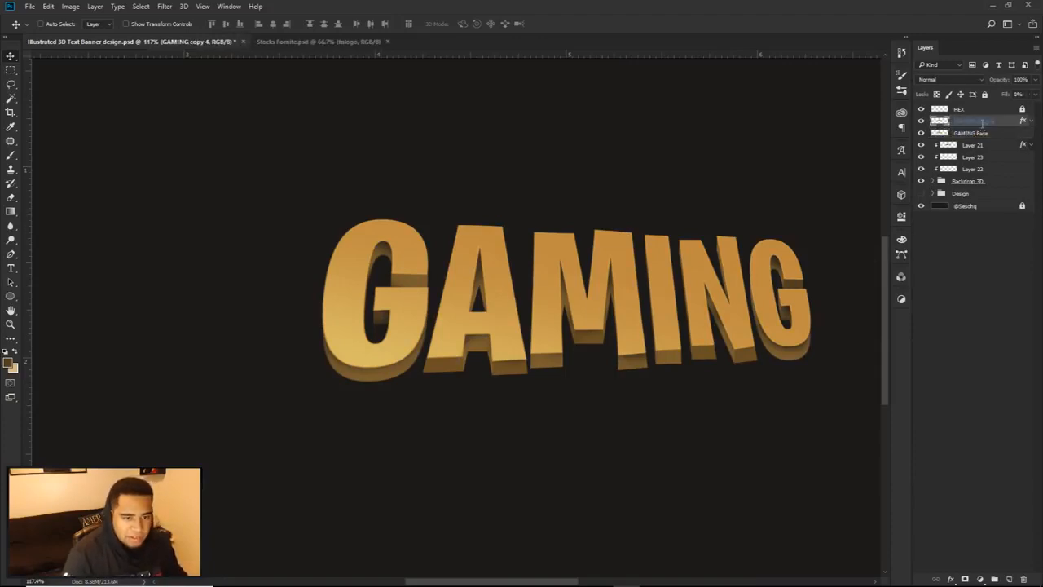
text(GAMING)
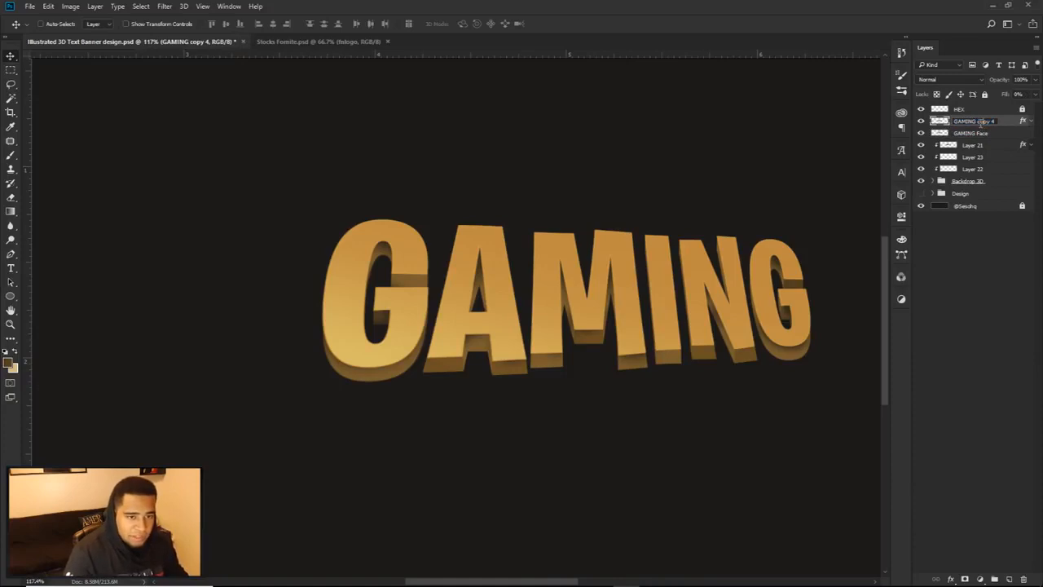
text( Face Grad)
key(Return)
Duplicate the GAMING Face layer and move the copy below the Backdrop 3D group.
click(992, 134)
key(ctrl+j)
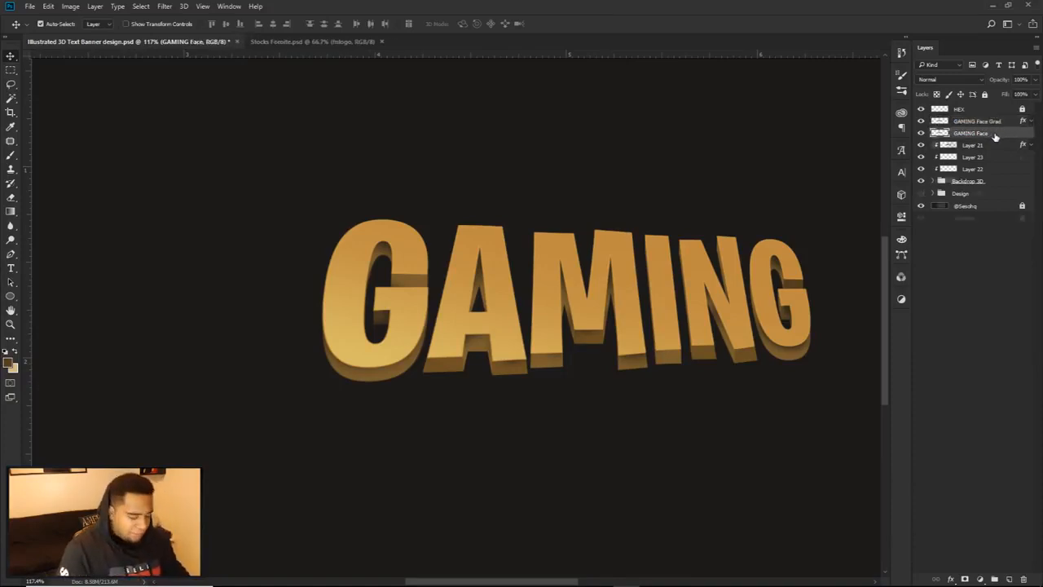
drag(1014, 135, 979, 198)
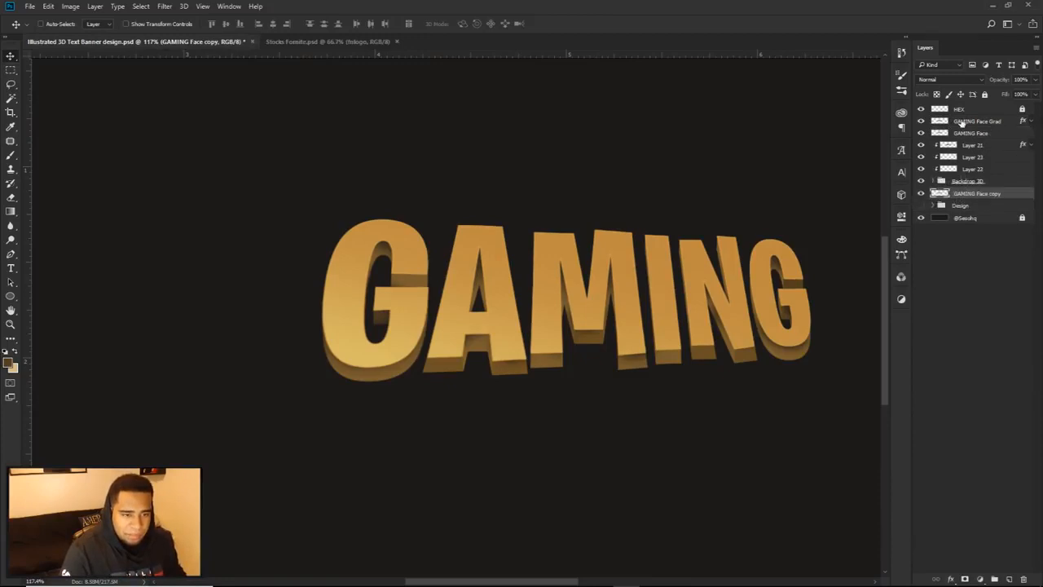
Group the layers from GAMING Face Grad down to Backdrop 3D as "Text" and check the group by toggling its visibility.
click(963, 122)
shift+click(961, 182)
key(ctrl+g)
double_click(973, 121)
text(Text)
key(Return)
click(922, 121)
click(922, 121)
Add a stroke of about 27 px, positioned outside, to the GAMING Face copy layer.
click(973, 134)
drag(648, 212, 607, 101)
key(ctrl+z)
double_click(1007, 134)
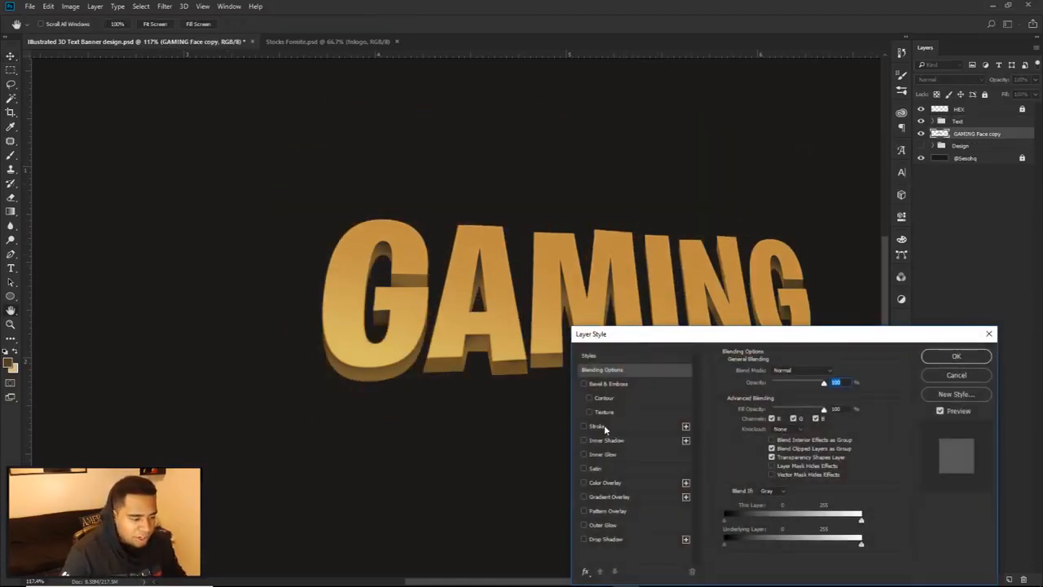
click(597, 427)
drag(763, 372, 772, 373)
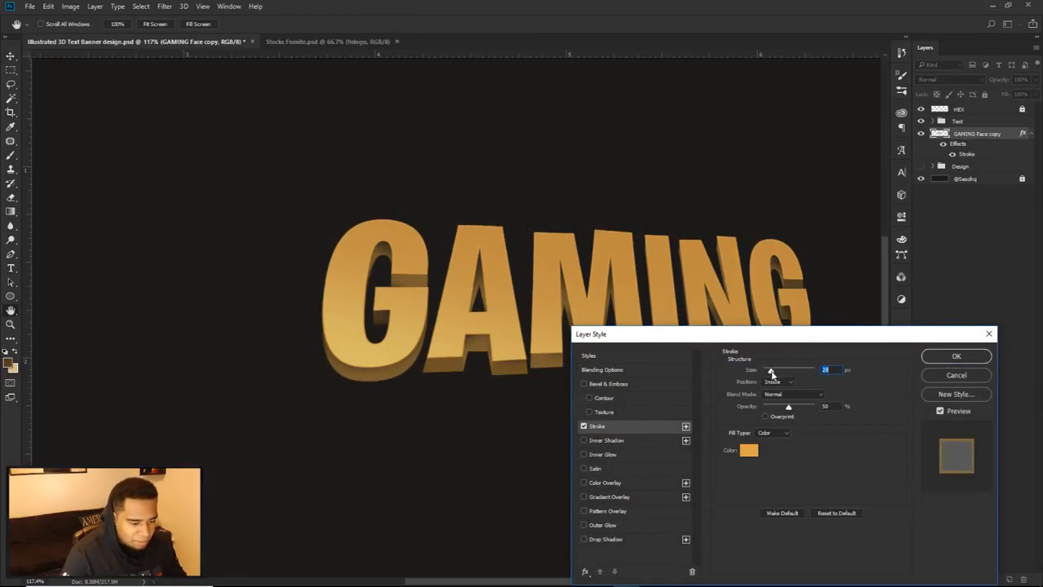
click(773, 385)
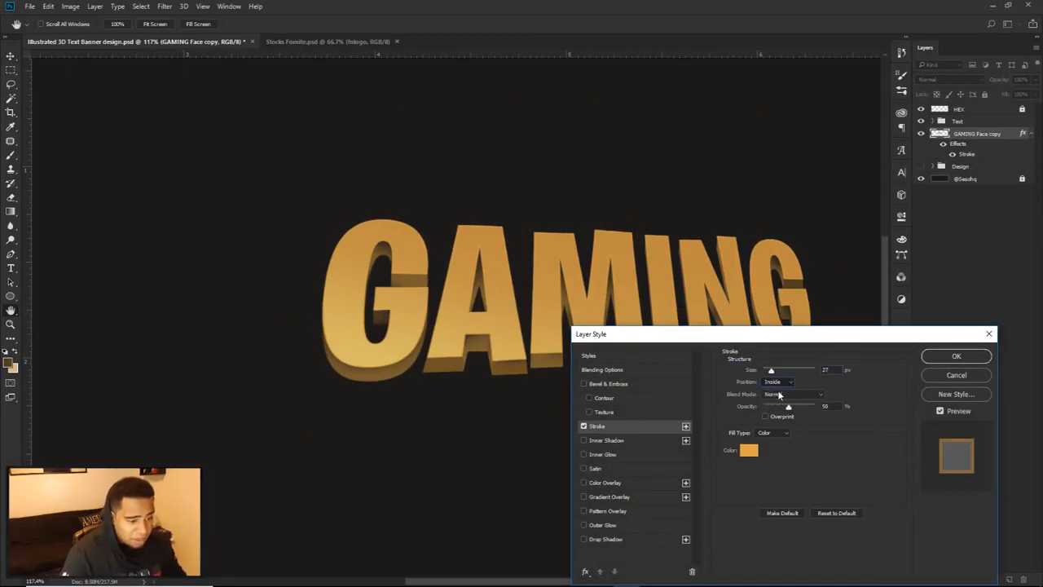
click(779, 396)
click(956, 358)
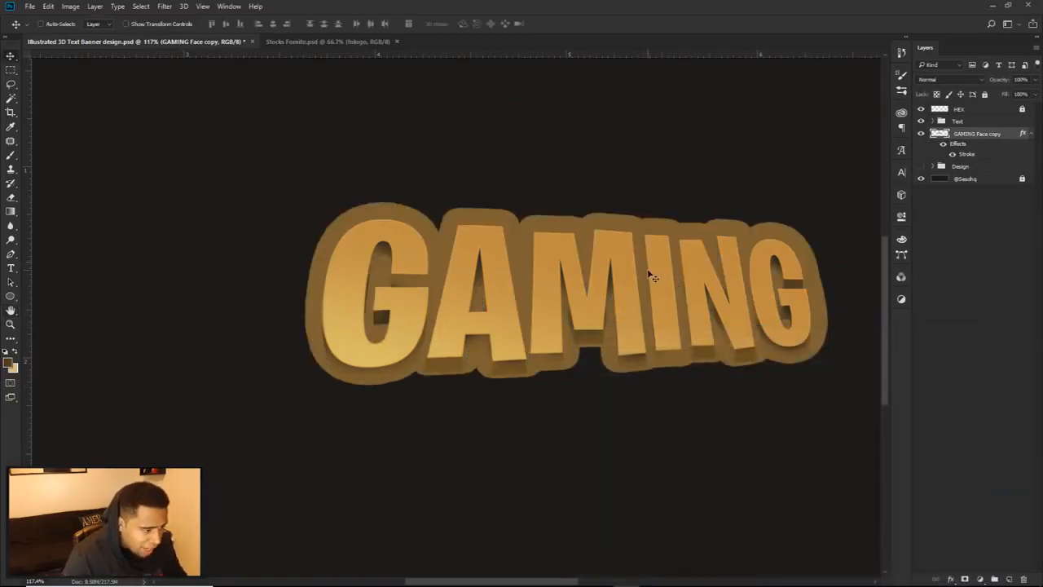
Enlarge the GAMING Face copy's outside stroke until it forms one wide plate around the letters, and shift the layer slightly down.
double_click(966, 155)
drag(774, 373, 774, 373)
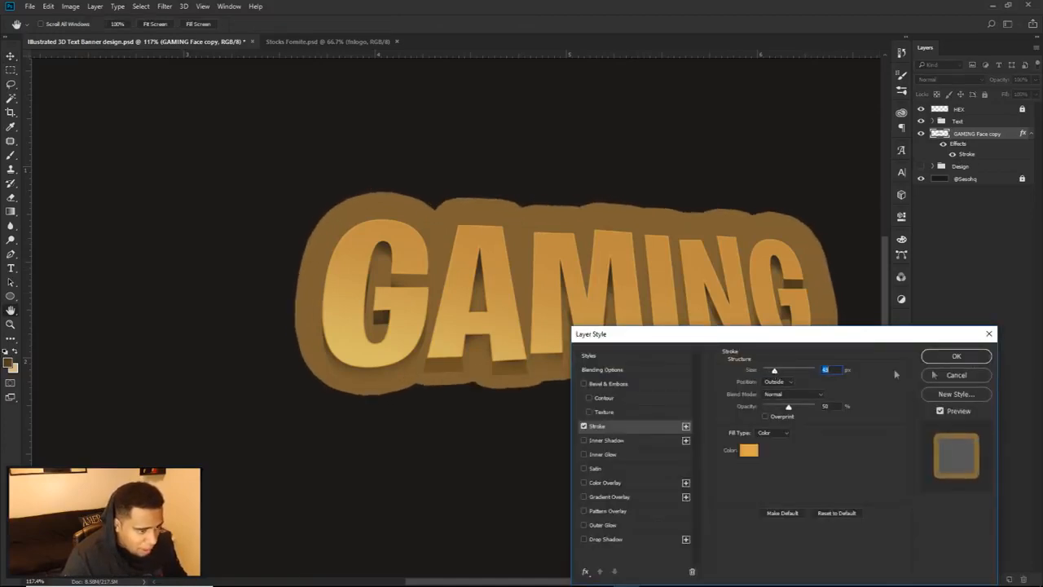
click(954, 357)
drag(639, 270, 639, 276)
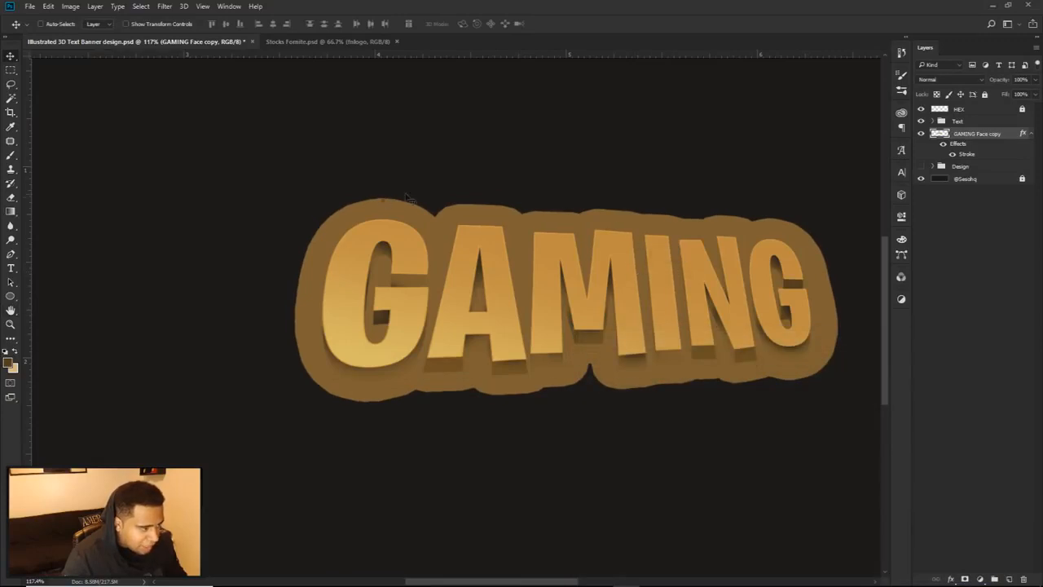
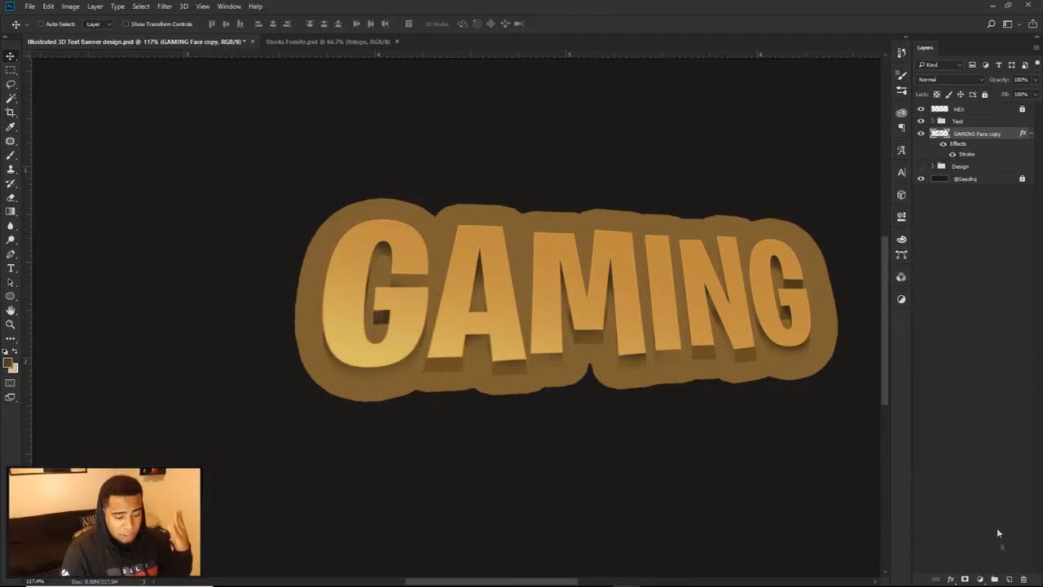
Create a new layer above GAMING Face copy and start a Pen path along the plate's upper edge over the first G.
click(1010, 578)
key(p)
scroll(397, 221, up, 11)
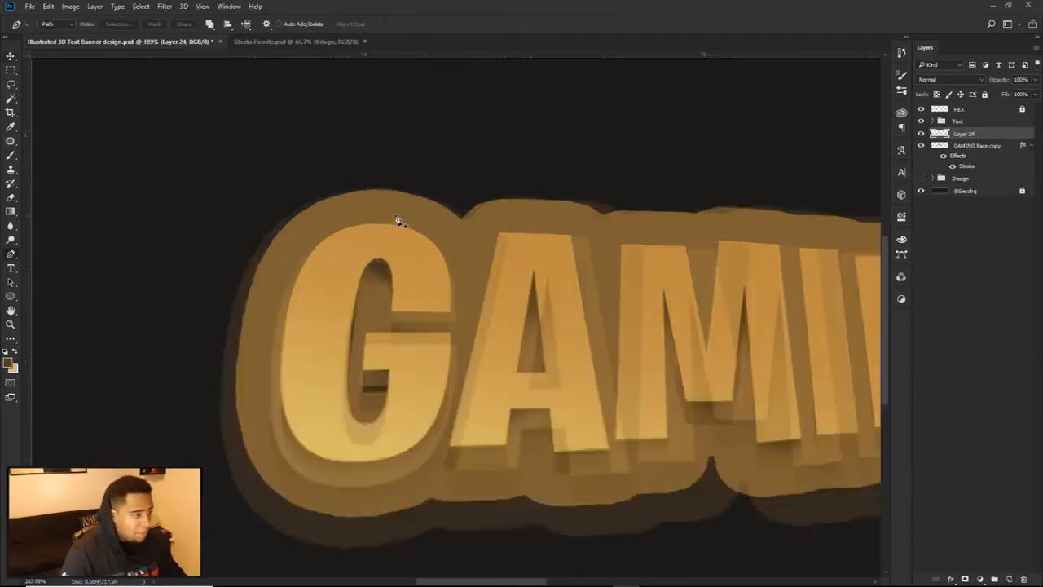
drag(421, 226, 455, 215)
click(543, 213)
drag(377, 165, 475, 149)
scroll(505, 123, down, 2)
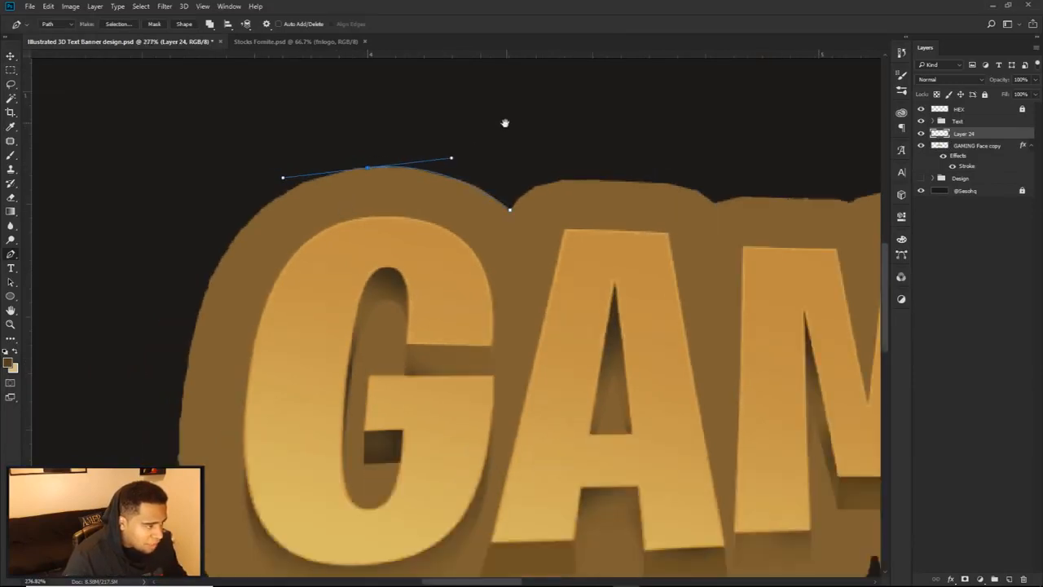
Continue the path down the outer side of the first G and around its base to the notch before the A.
drag(368, 355, 469, 251)
drag(282, 393, 295, 512)
scroll(338, 433, down, 2)
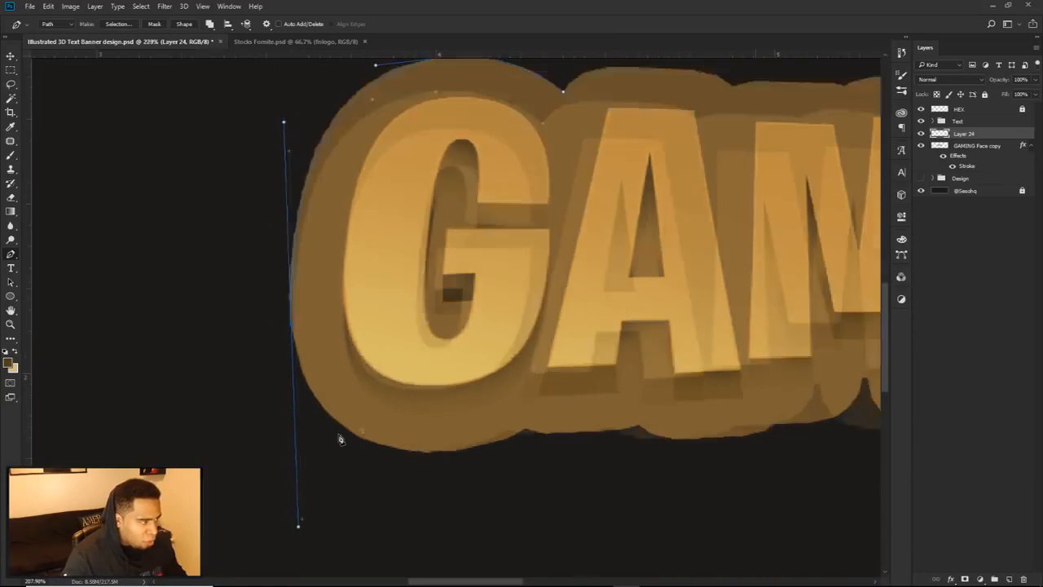
click(509, 449)
drag(302, 536, 310, 531)
alt+click(508, 450)
Trace the plate's lower edge beneath the A with anchor points up to the start of the M.
scroll(526, 459, up, 4)
click(533, 451)
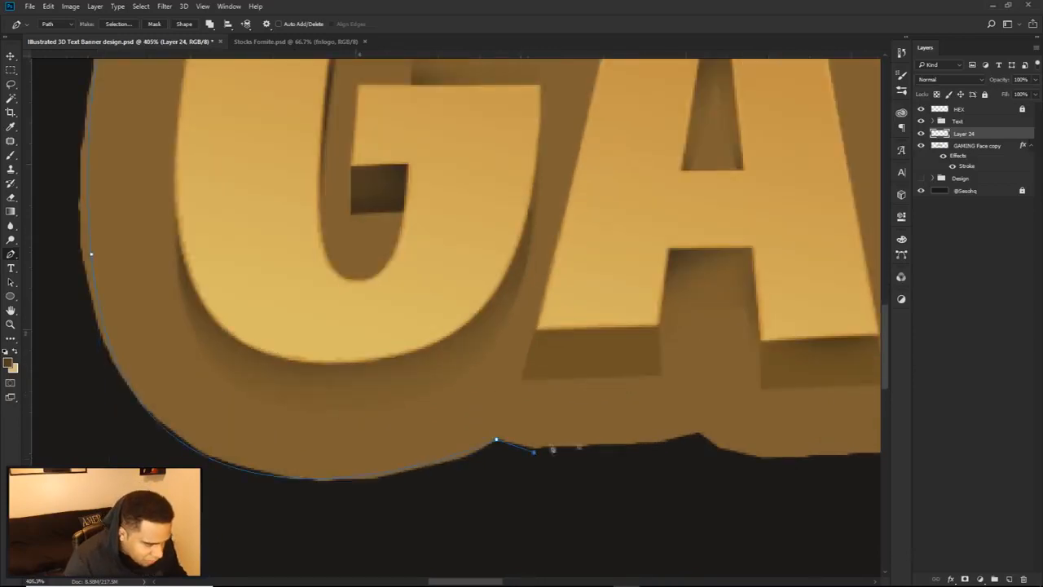
click(644, 452)
click(695, 433)
drag(697, 437, 598, 408)
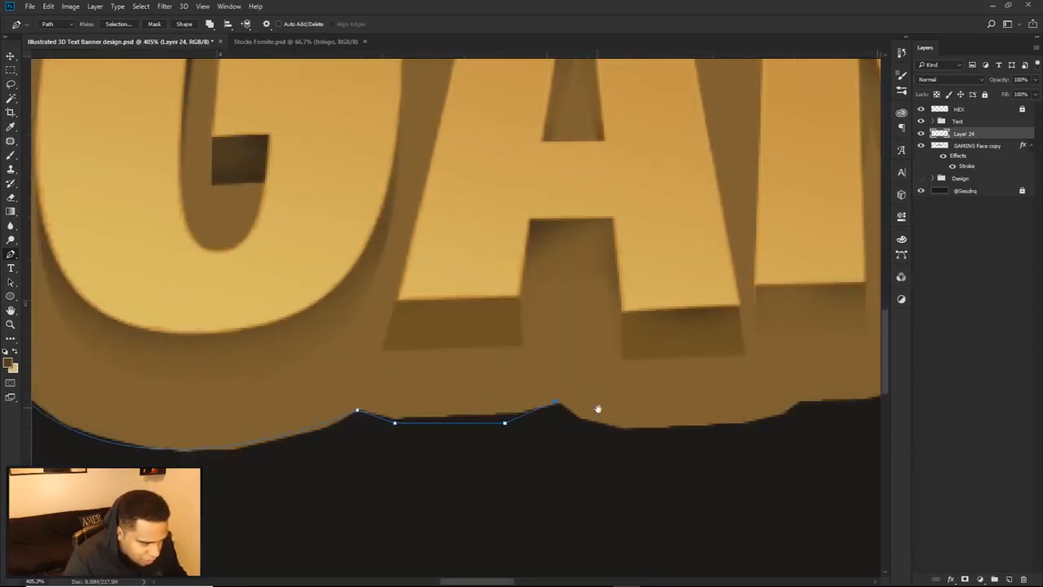
click(573, 423)
drag(684, 425, 566, 418)
click(657, 416)
click(677, 396)
drag(736, 388, 571, 385)
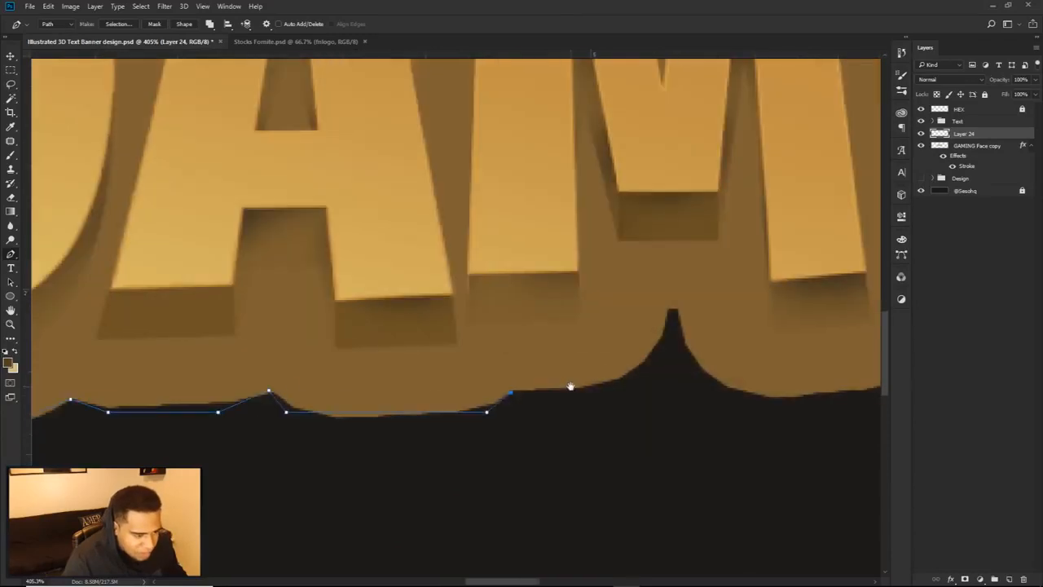
Trace the lower edge beneath the M, following the deep notch between its legs.
click(621, 381)
click(673, 309)
click(746, 396)
drag(778, 380, 527, 357)
scroll(527, 356, down, 2)
click(638, 358)
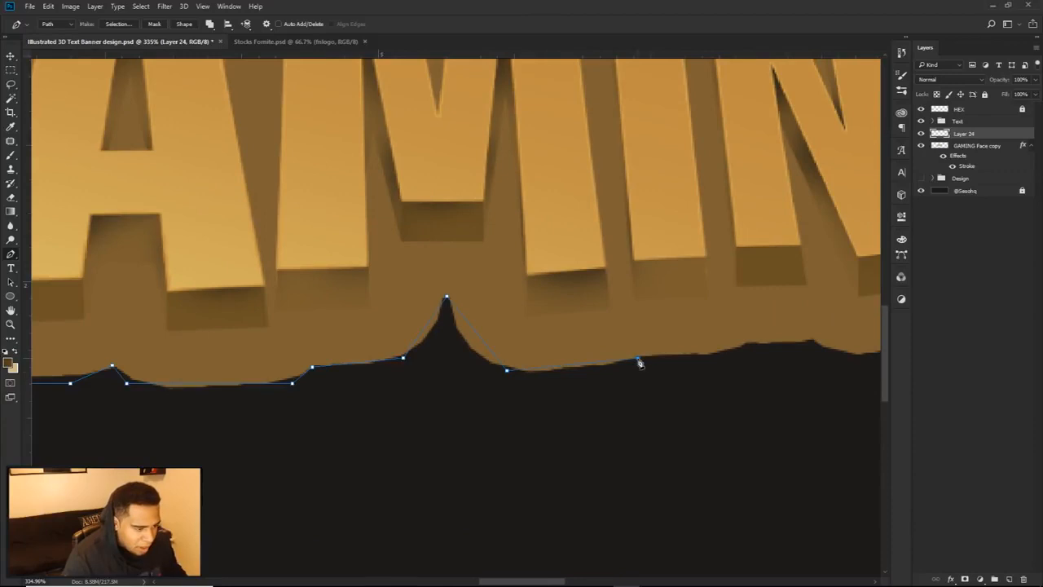
Trace the lower edge beneath the I and N up to the notch before the last G.
drag(727, 354, 620, 415)
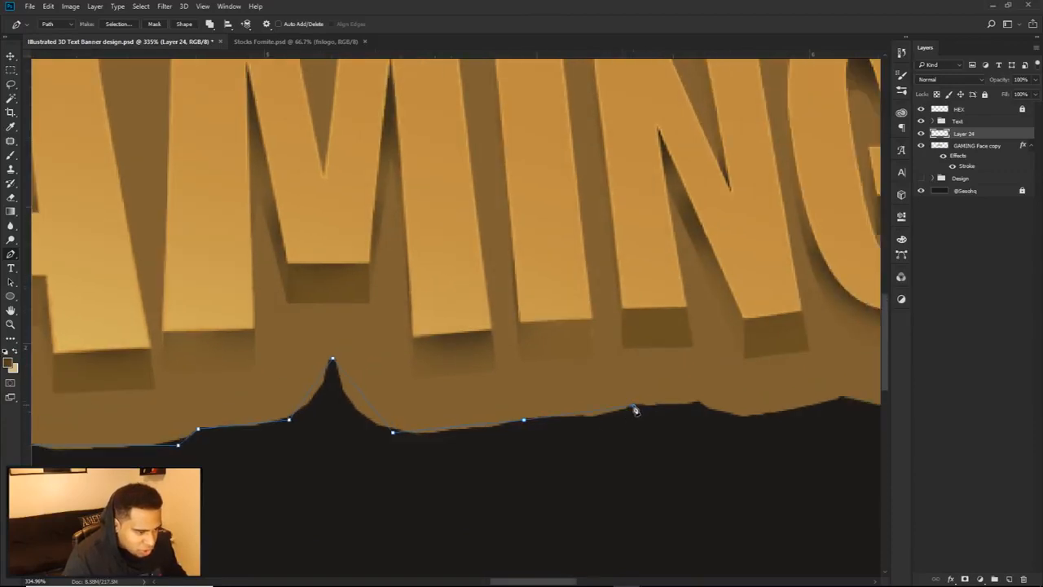
scroll(619, 414, right, 2)
click(487, 428)
click(531, 416)
click(593, 416)
click(630, 426)
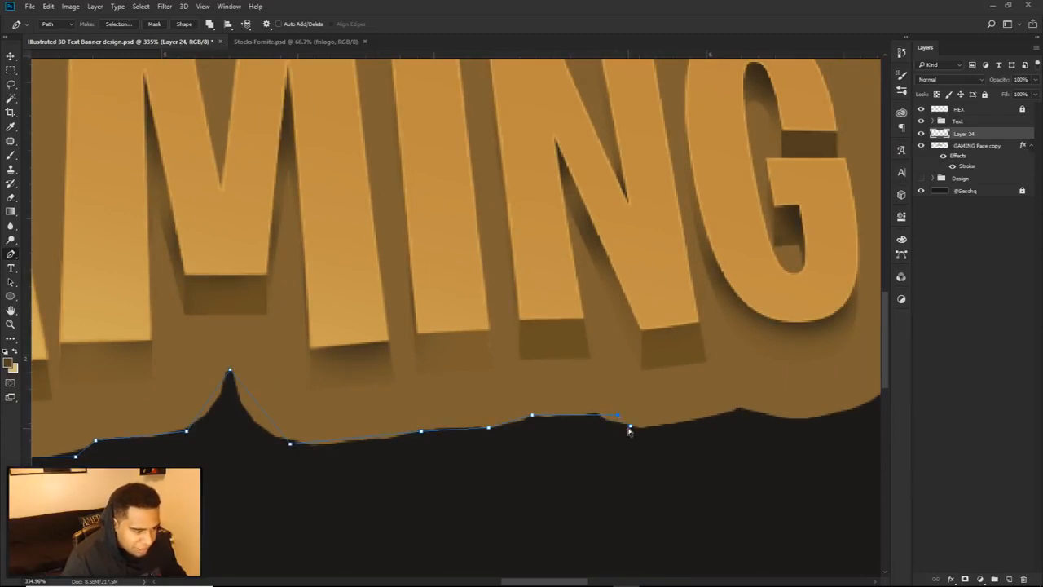
click(737, 410)
drag(764, 411, 531, 392)
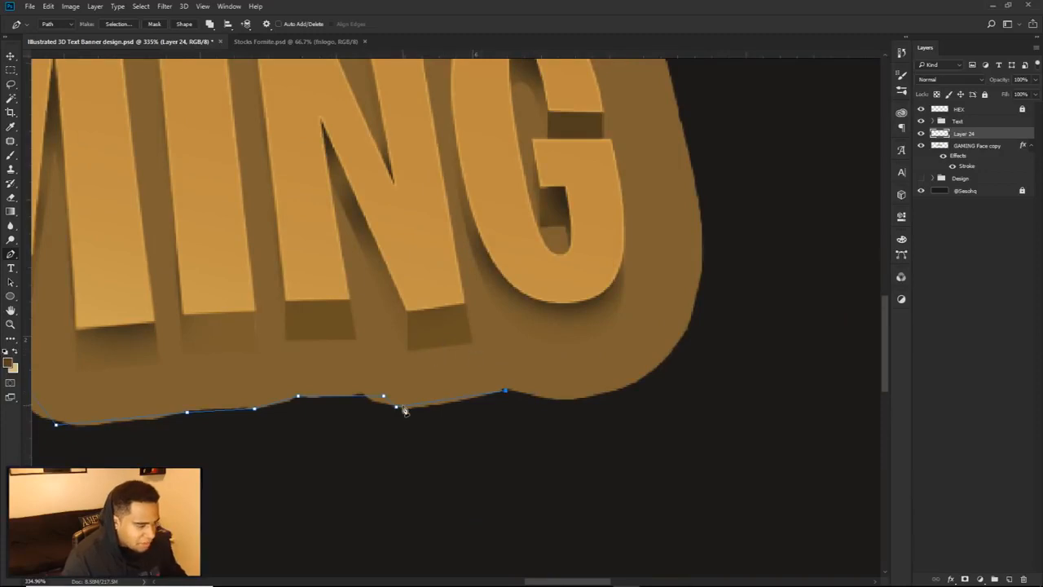
Curve the path around the last G to its upper notch and adjust the anchor above the letter.
drag(689, 320, 741, 213)
scroll(728, 227, down, 2)
scroll(723, 221, down, 2)
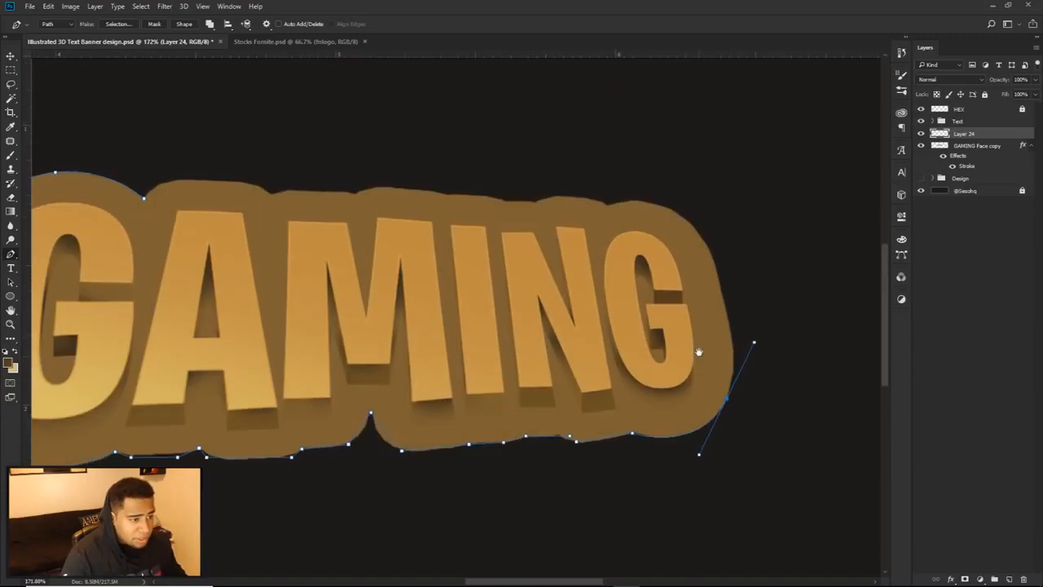
drag(675, 209, 637, 197)
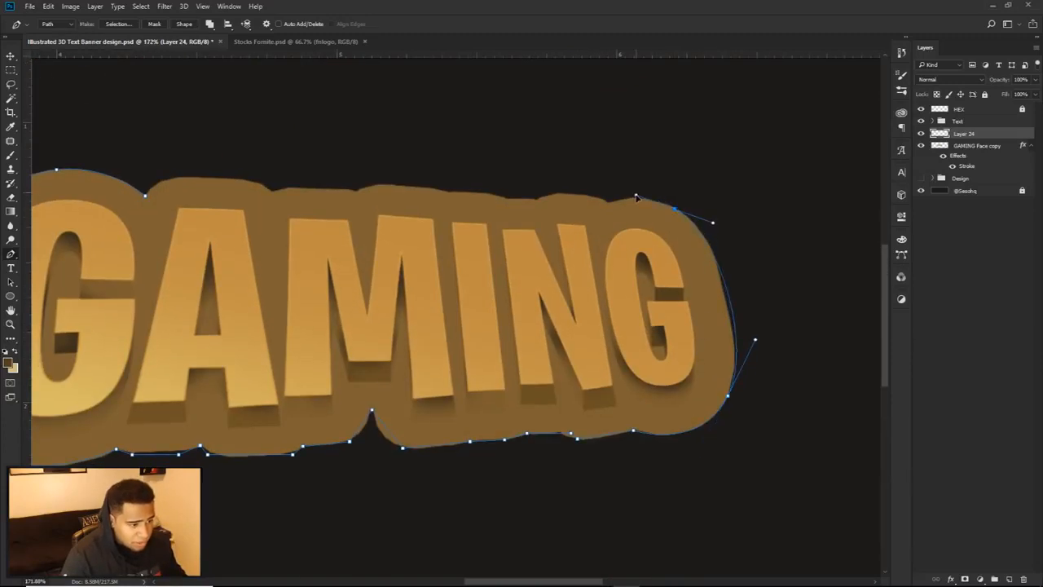
click(611, 204)
ctrl+click(675, 210)
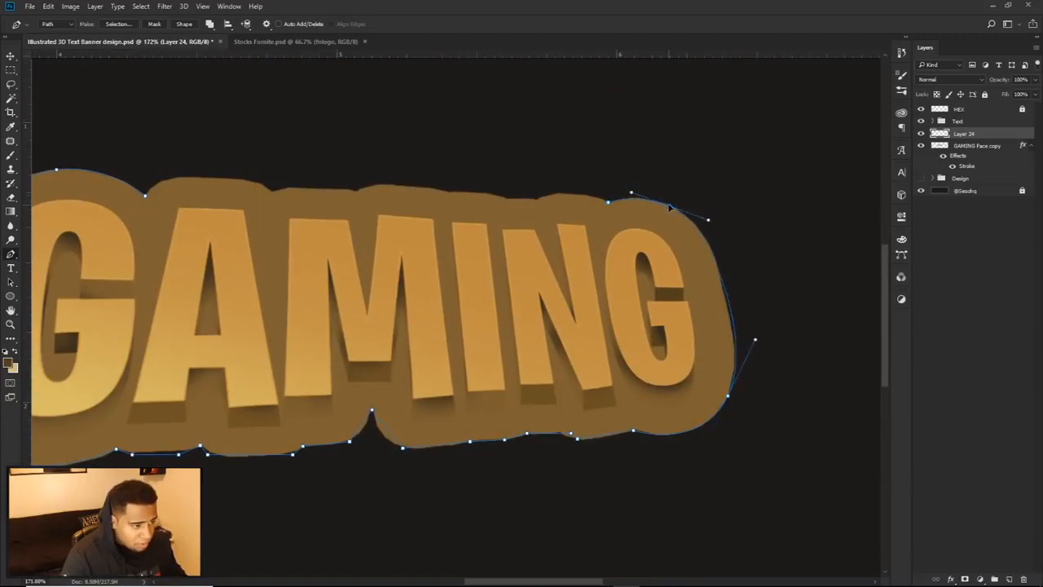
scroll(596, 186, up, 2)
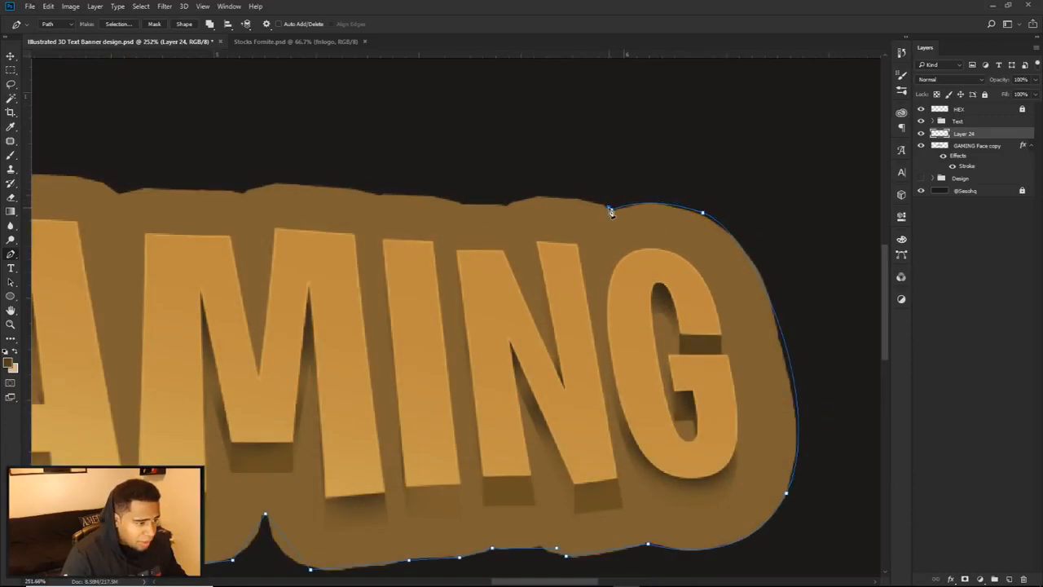
Trace the upper edge back over the N, I, M and A, and close the path at its starting point.
click(611, 211)
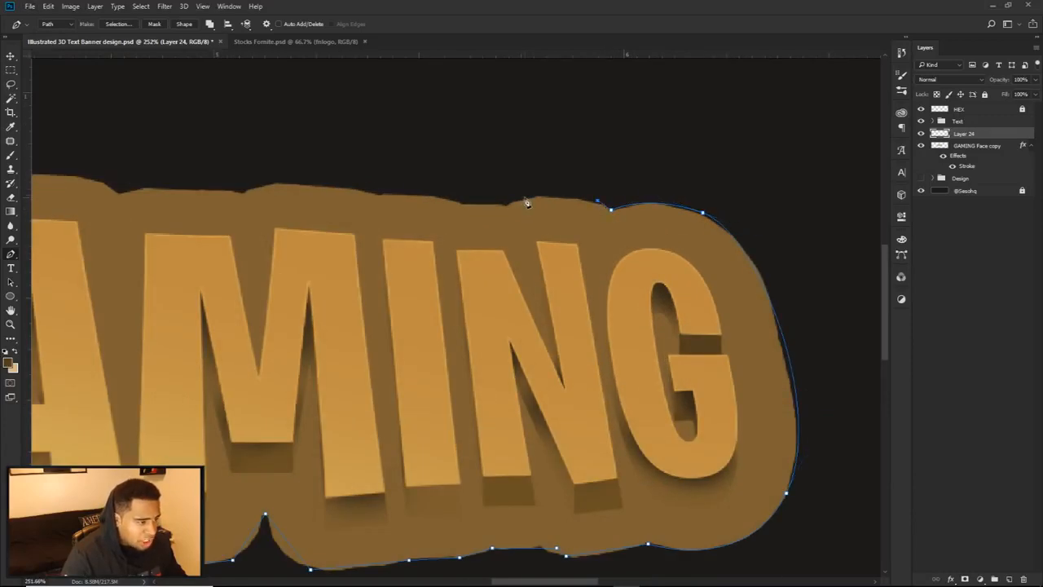
drag(491, 215, 639, 227)
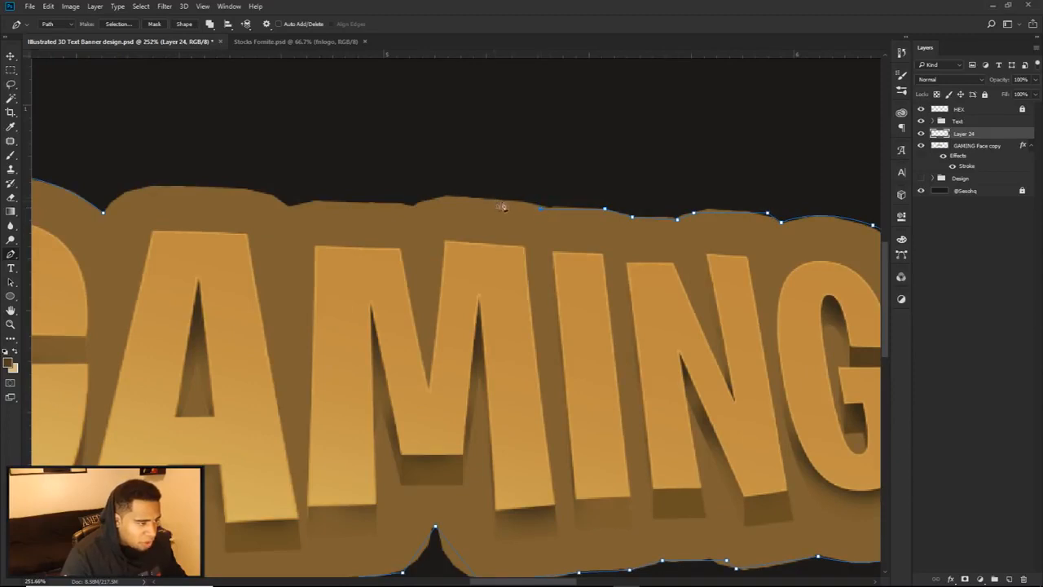
click(528, 199)
click(443, 199)
click(406, 206)
drag(360, 205, 647, 224)
click(599, 225)
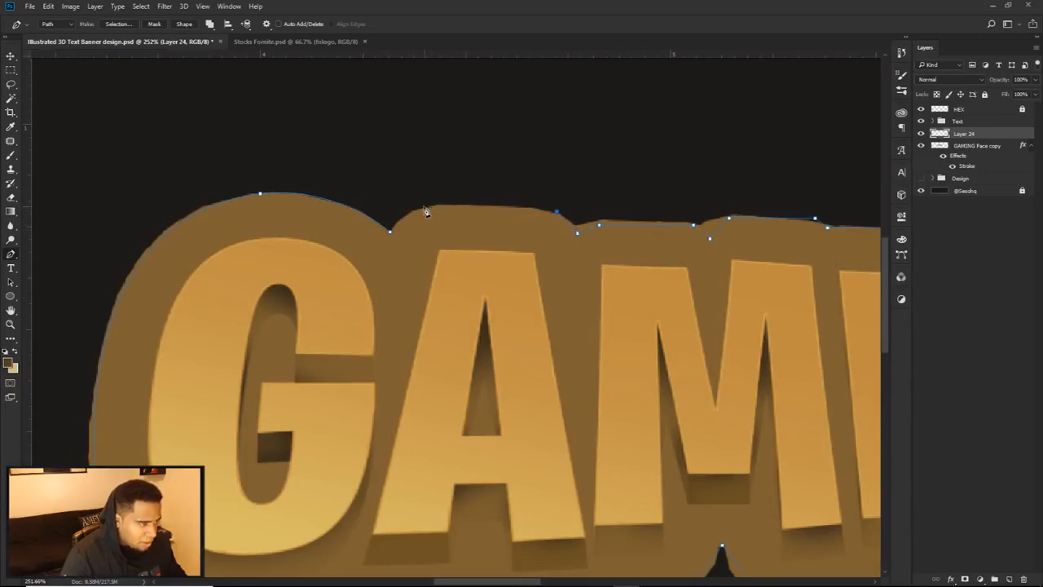
click(391, 233)
scroll(466, 227, down, 10)
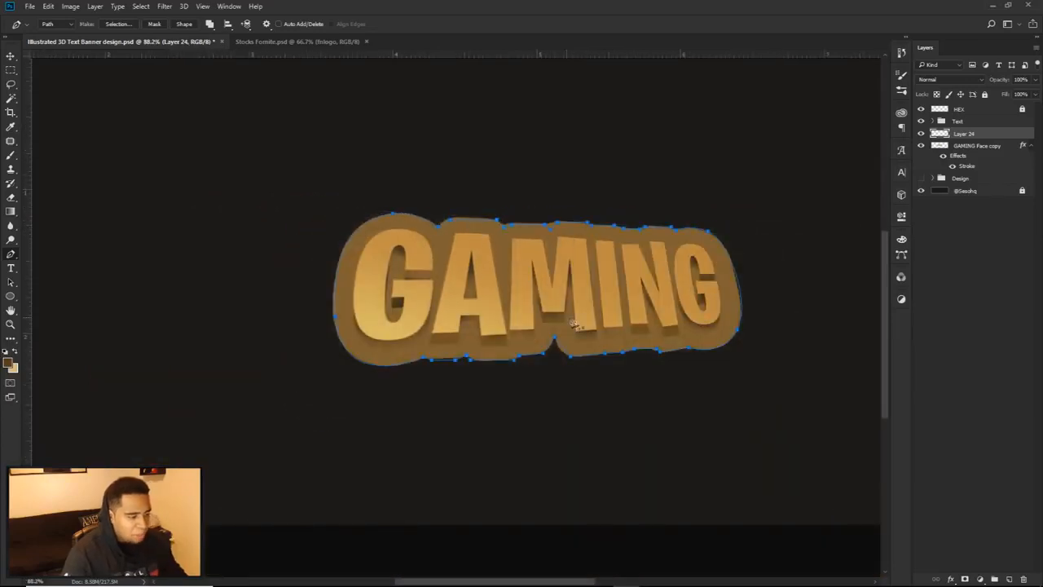
Hide GAMING Face copy and fill the path with the dark swatch colour #231f1a.
click(921, 145)
scroll(776, 272, down, 3)
right_click(753, 220)
click(781, 295)
click(706, 274)
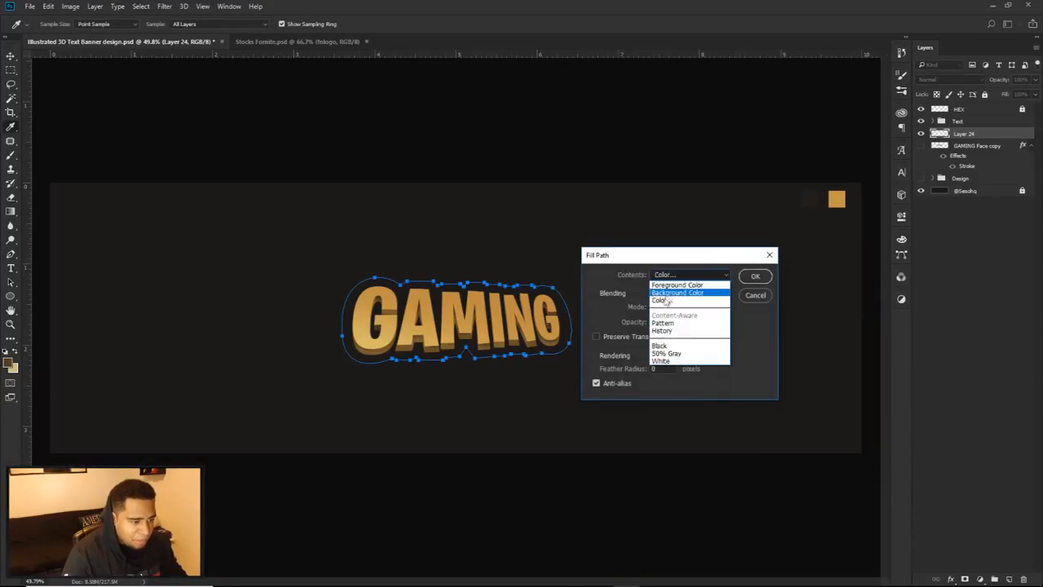
click(666, 301)
click(812, 200)
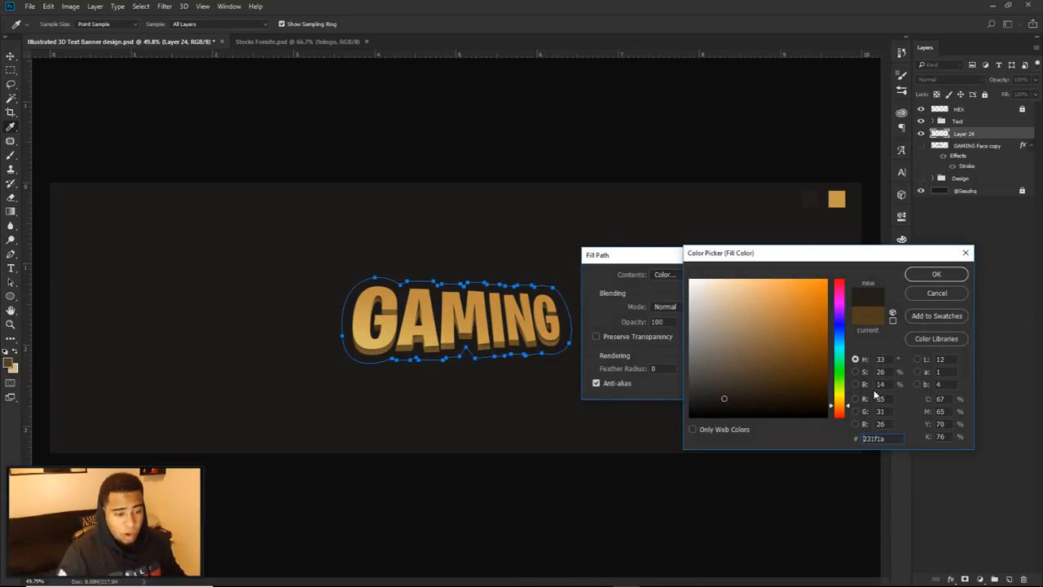
click(936, 273)
click(750, 274)
Delete the plate's path and the hidden GAMING Face copy layer.
key(p)
right_click(631, 250)
click(673, 269)
key(v)
scroll(430, 334, up, 4)
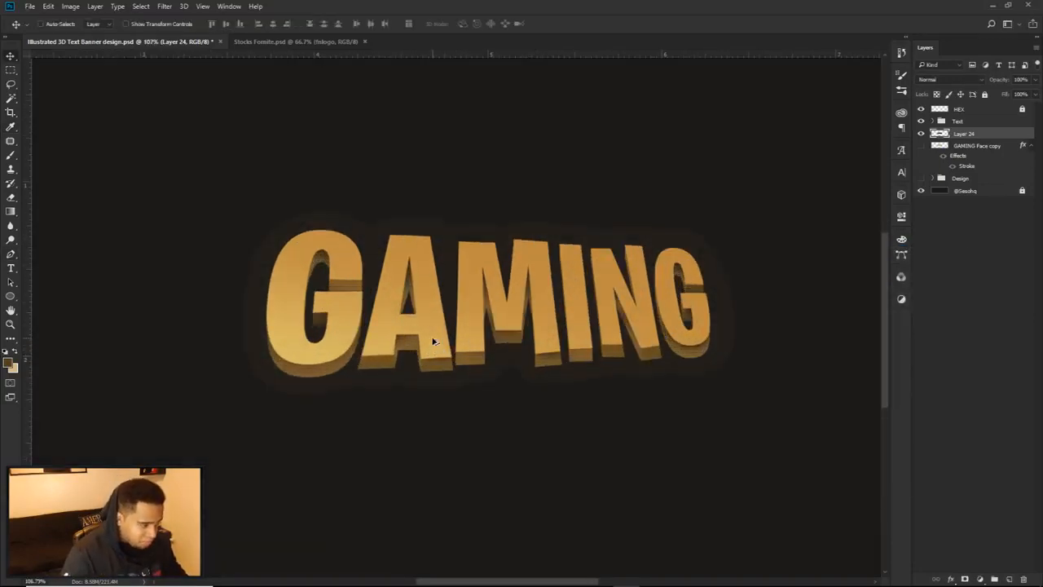
drag(432, 337, 499, 332)
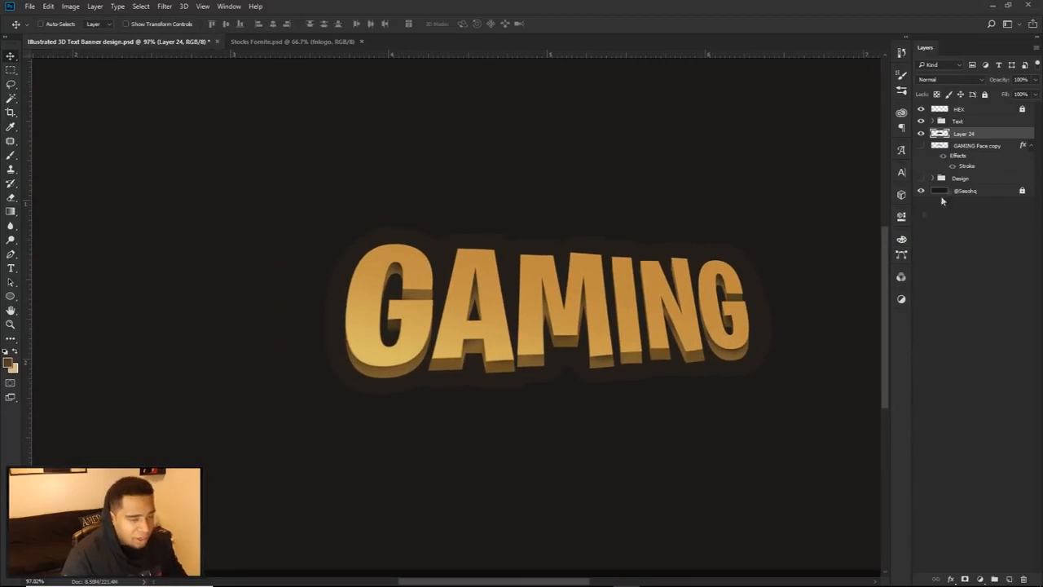
click(982, 146)
key(Delete)
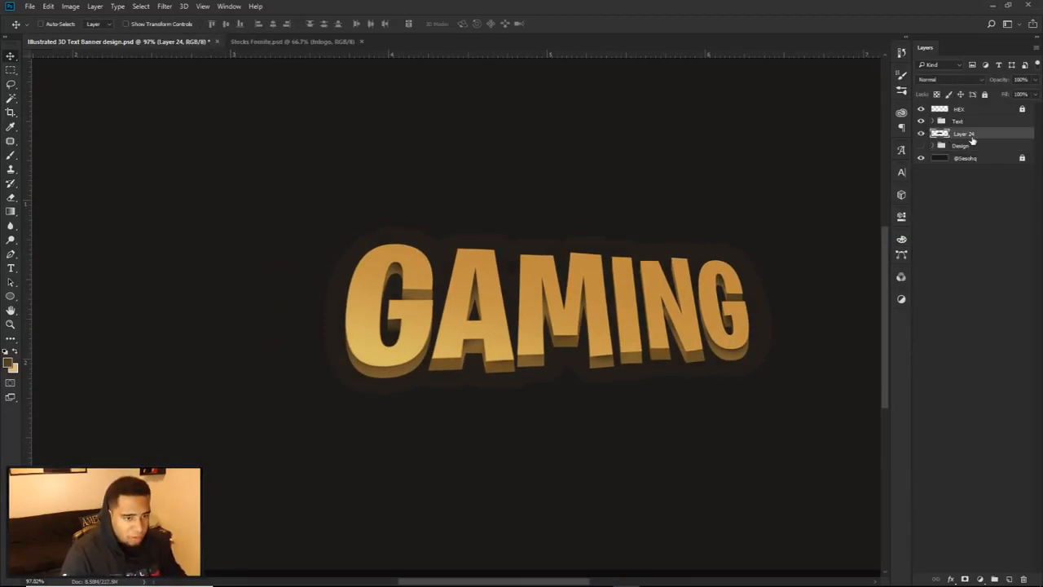
Rename the filled layer "Plate", duplicate it, and name the copy "Plate Grad".
text(Plate)
key(Return)
key(ctrl+j)
mouse_move(991, 137)
mouse_down()
mouse_move(960, 146)
mouse_move(974, 129)
mouse_up()
double_click(967, 134)
text(Plate Grad)
key(Return)
Set Plate Grad's fill to 0% and add a Gradient Overlay with Normal blend mode at full opacity.
click(1034, 95)
double_click(1004, 134)
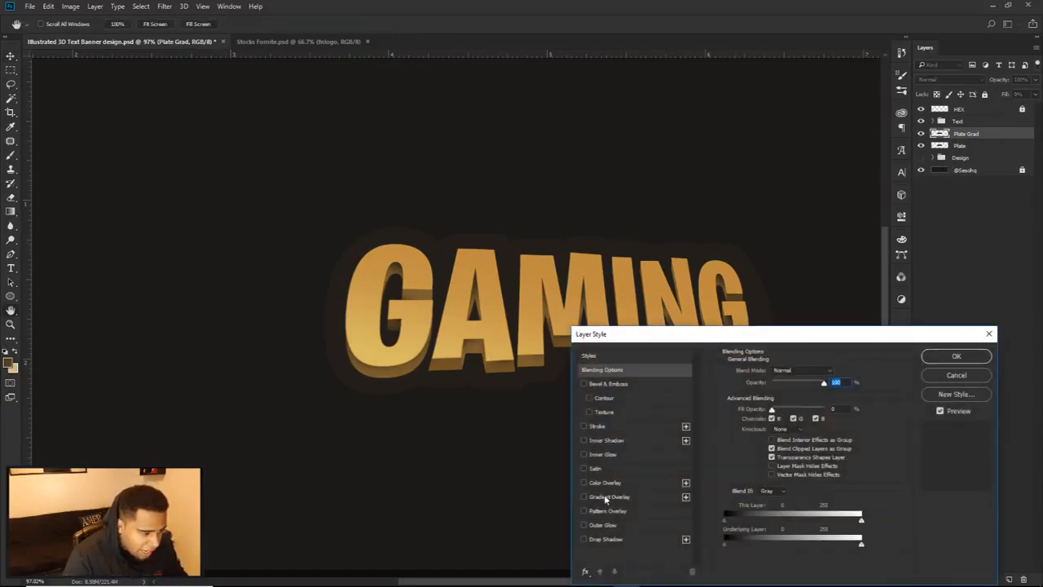
click(607, 497)
click(787, 371)
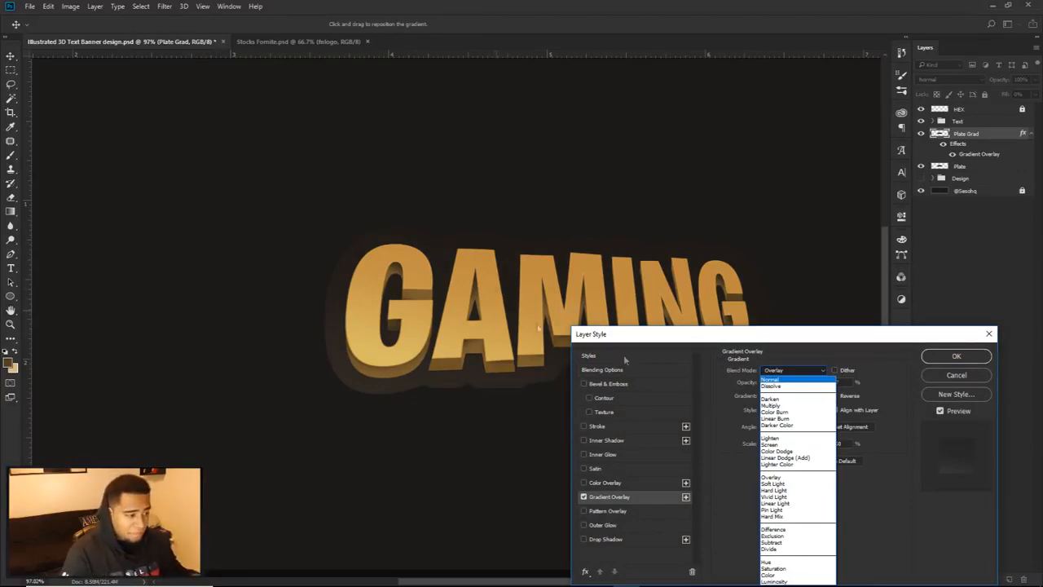
click(776, 380)
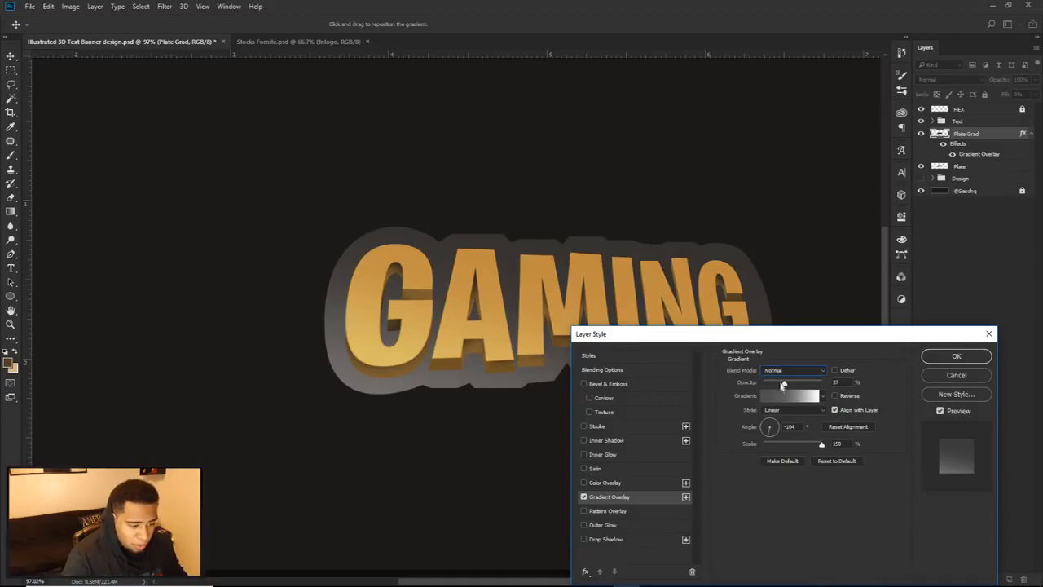
drag(786, 384, 862, 384)
Open the overlay gradient's starting colour stop for editing.
click(790, 396)
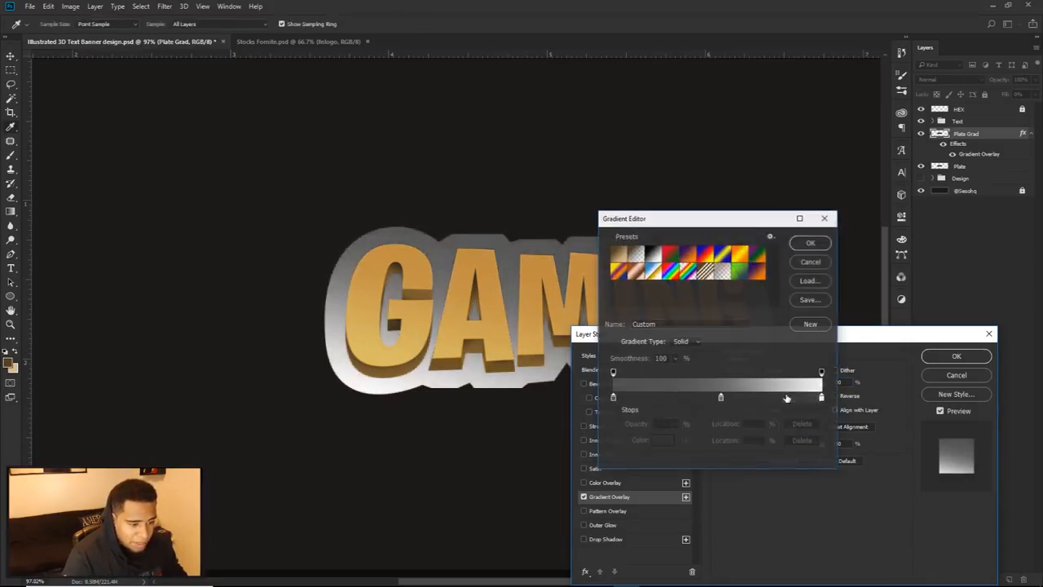
double_click(613, 397)
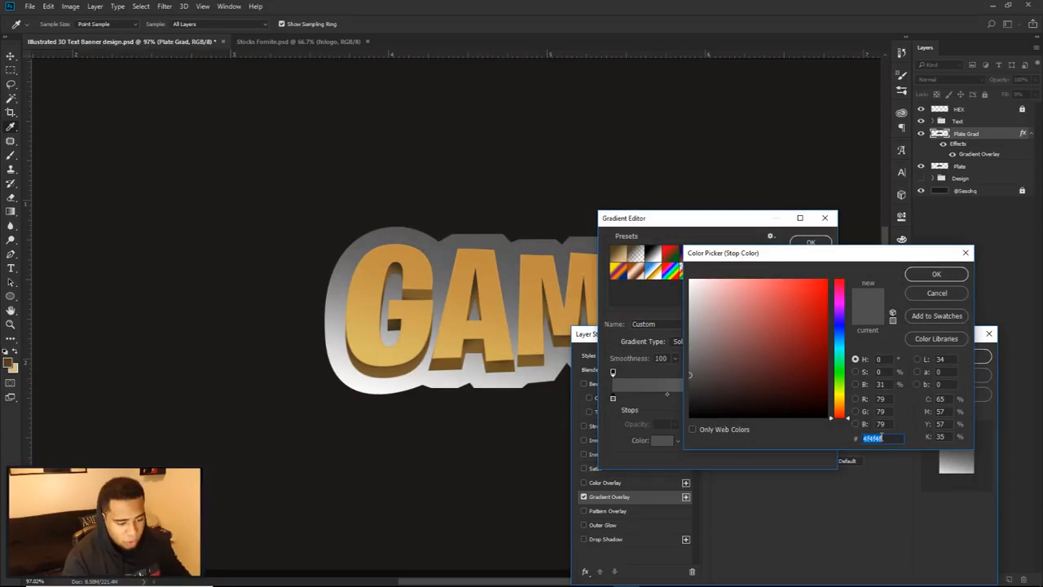
Confirm #4f4f4f for the gradient's first colour stop and set its middle stop to the lighter grey #717171.
click(930, 279)
double_click(721, 398)
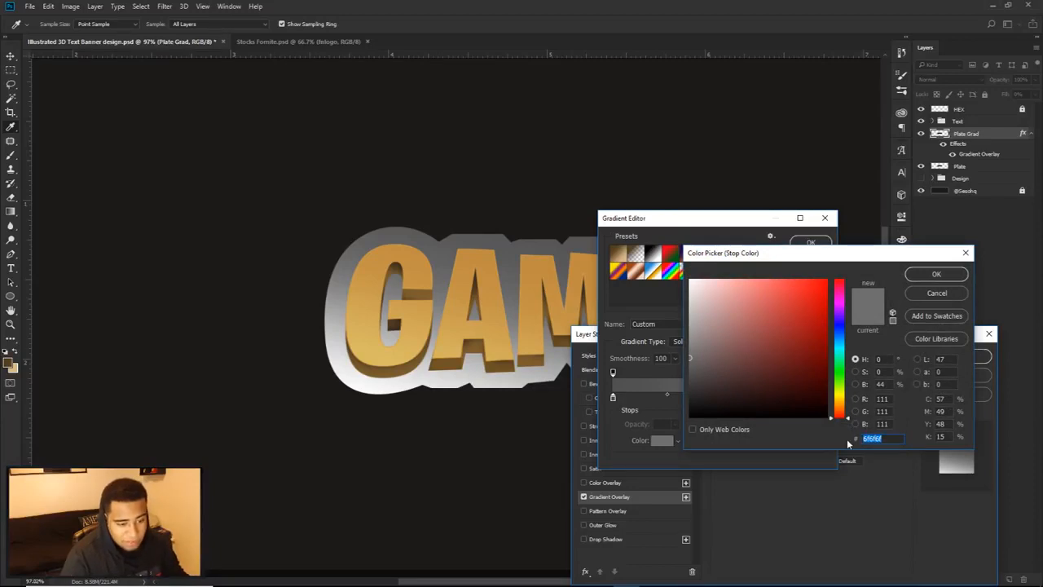
drag(690, 364, 687, 356)
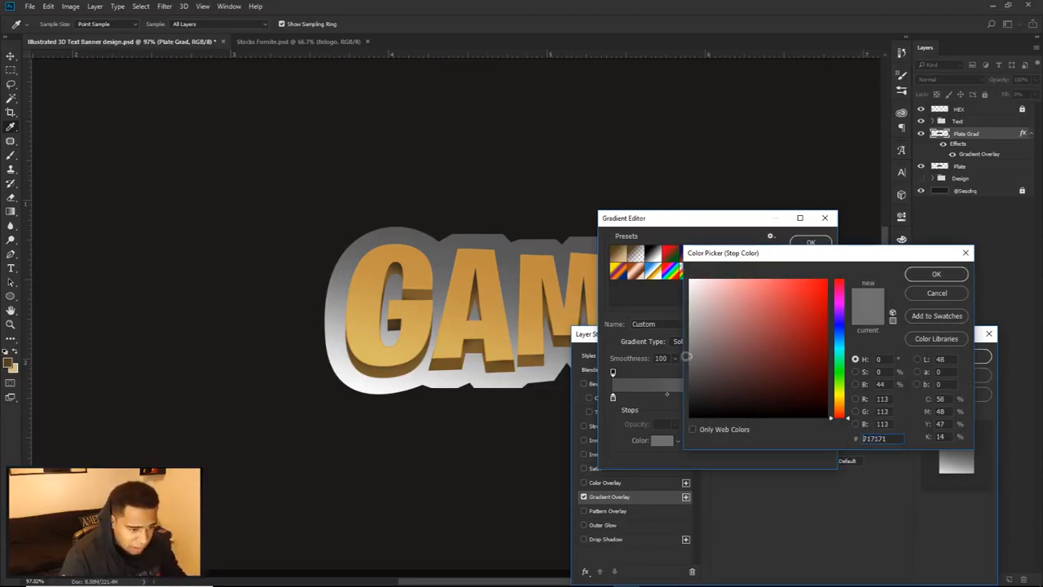
click(938, 278)
Set the gradient's end stop to light grey #d2cccc and apply the Gradient Overlay to the Plate Grad layer.
double_click(822, 398)
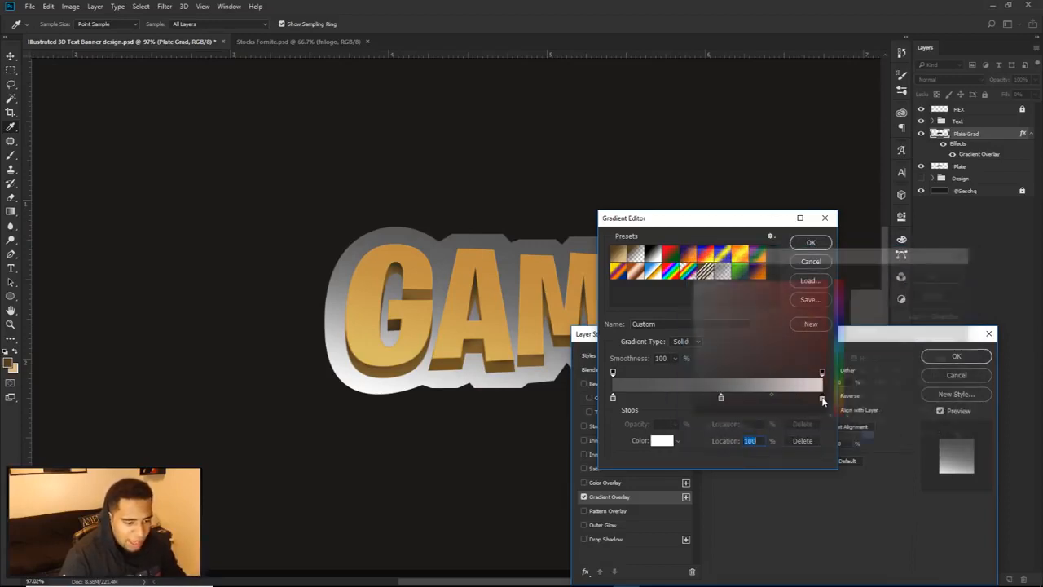
click(913, 280)
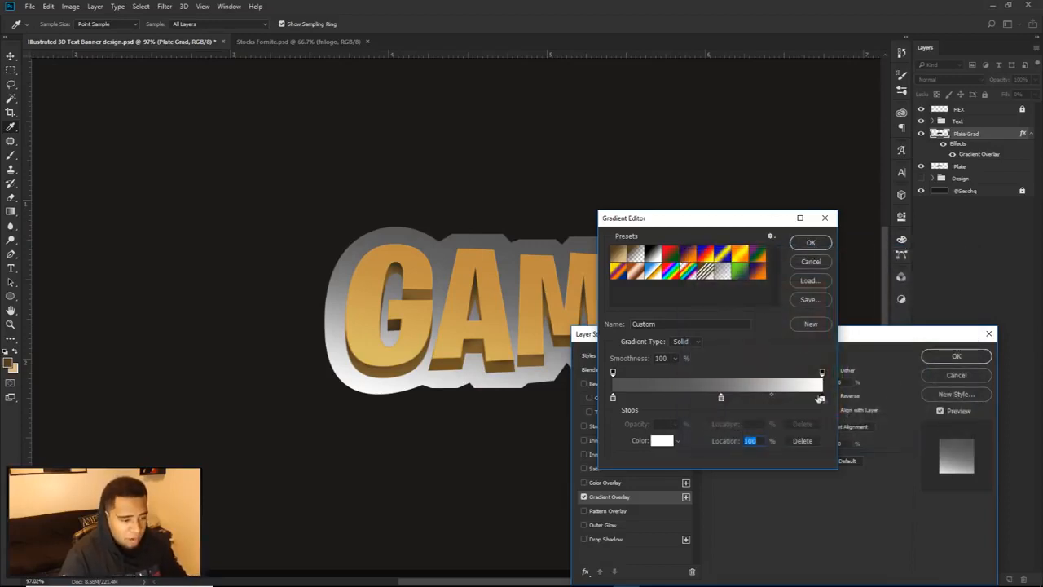
double_click(823, 399)
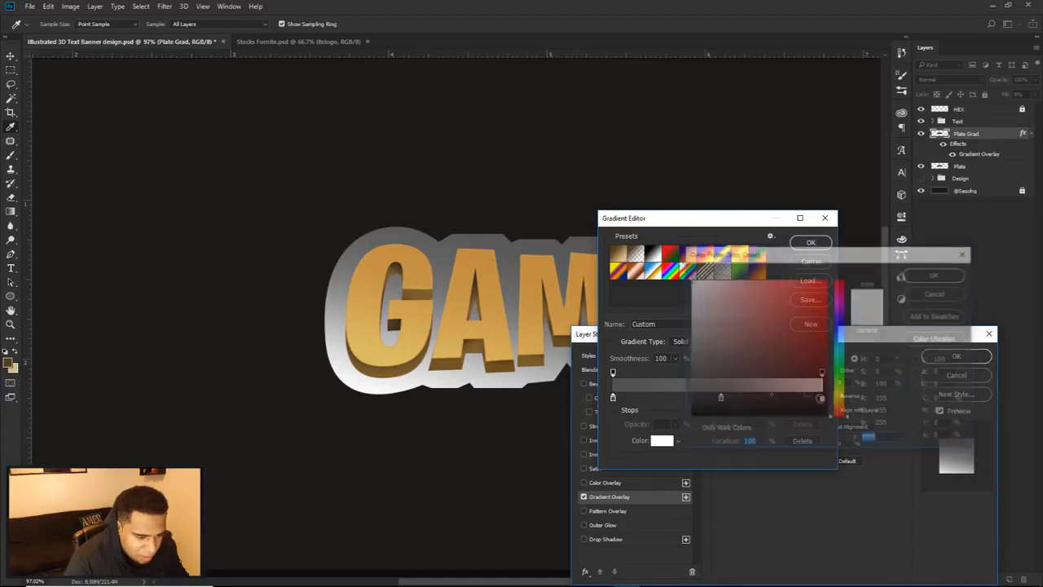
drag(698, 292, 690, 299)
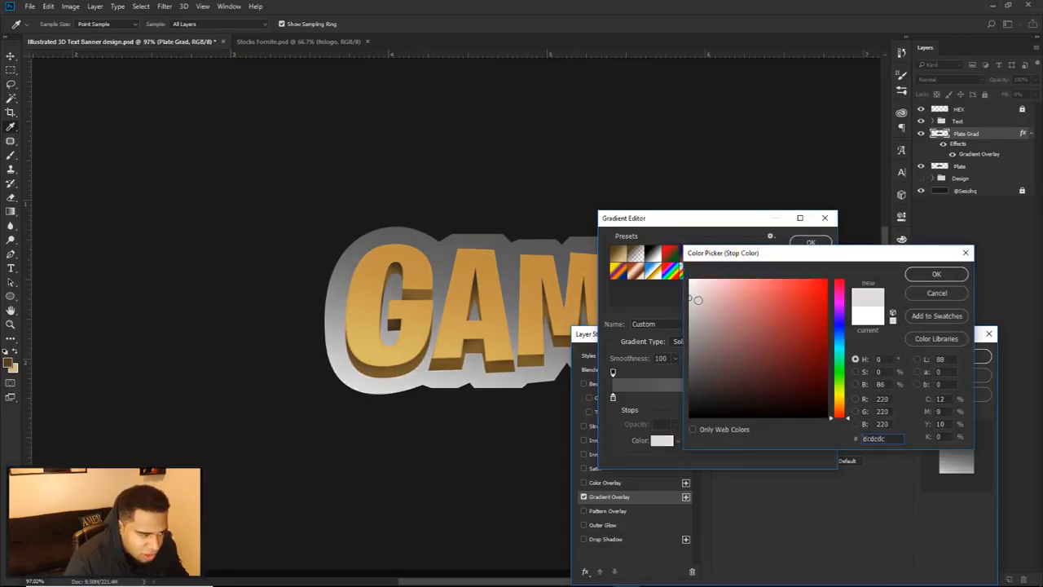
click(350, 356)
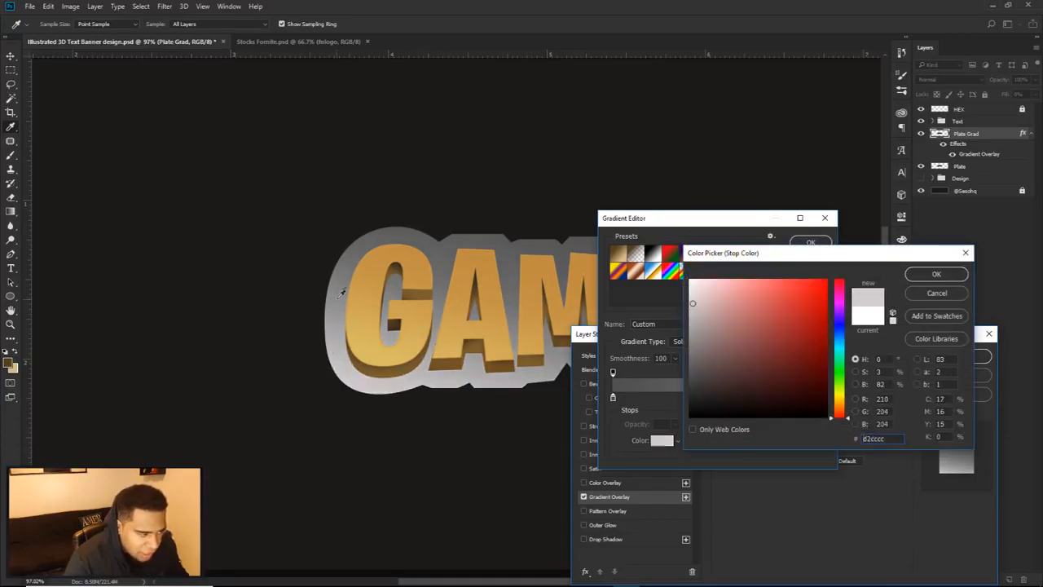
click(936, 274)
click(811, 242)
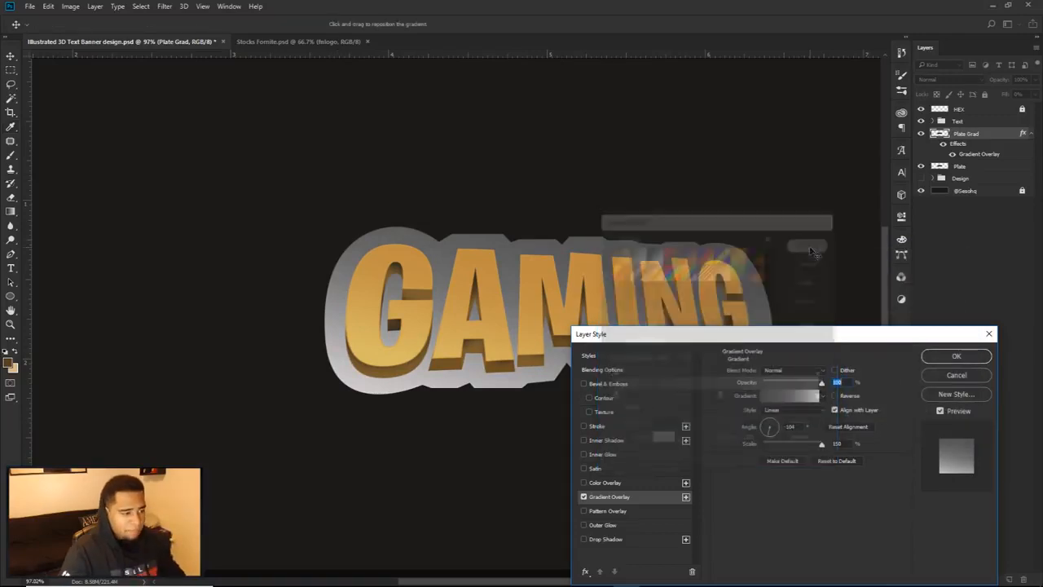
click(952, 357)
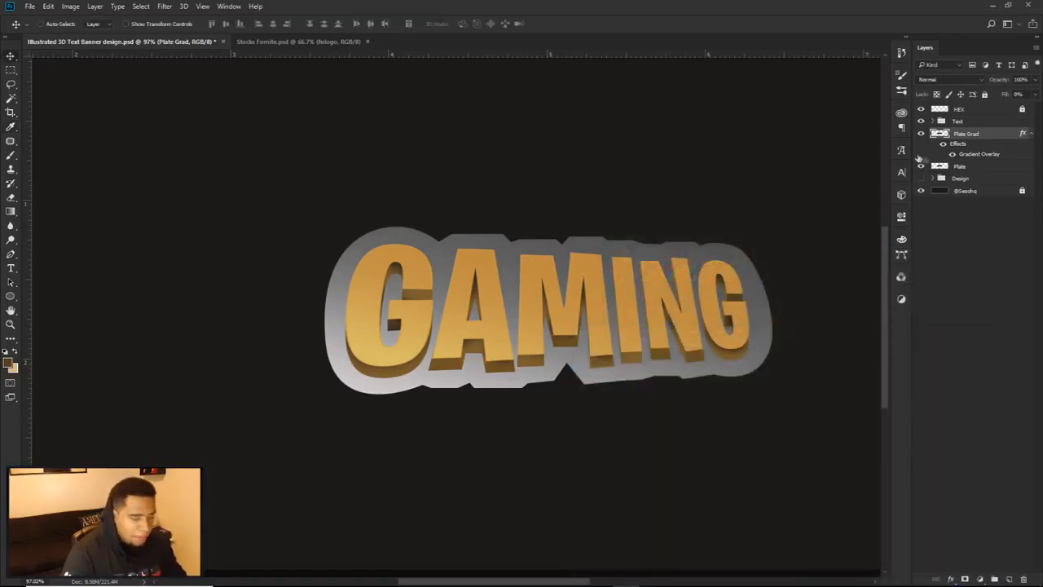
Collapse the effects list of the Plate Grad layer and rasterize its layer style.
click(1031, 135)
right_click(982, 135)
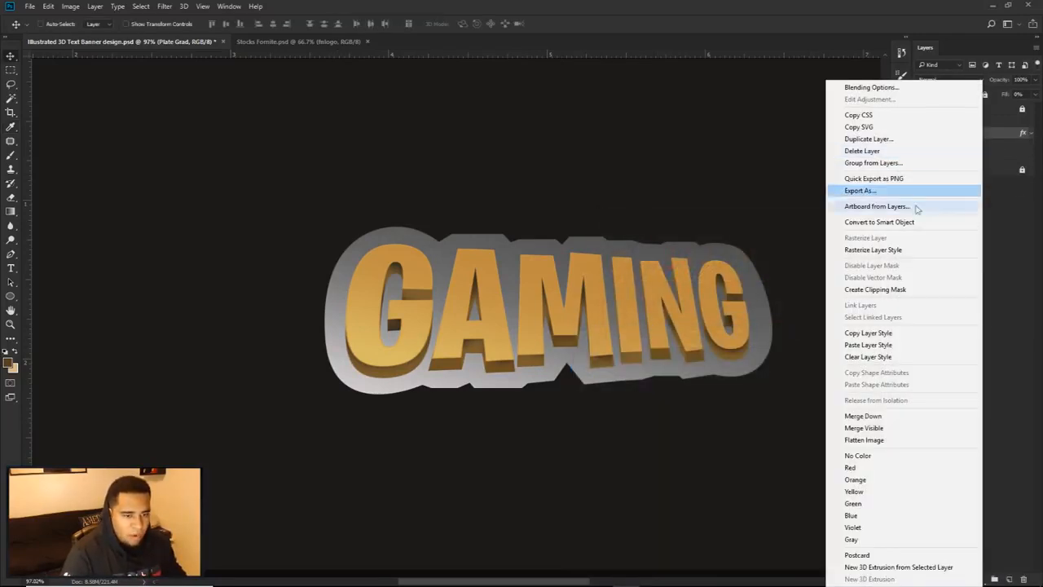
click(882, 250)
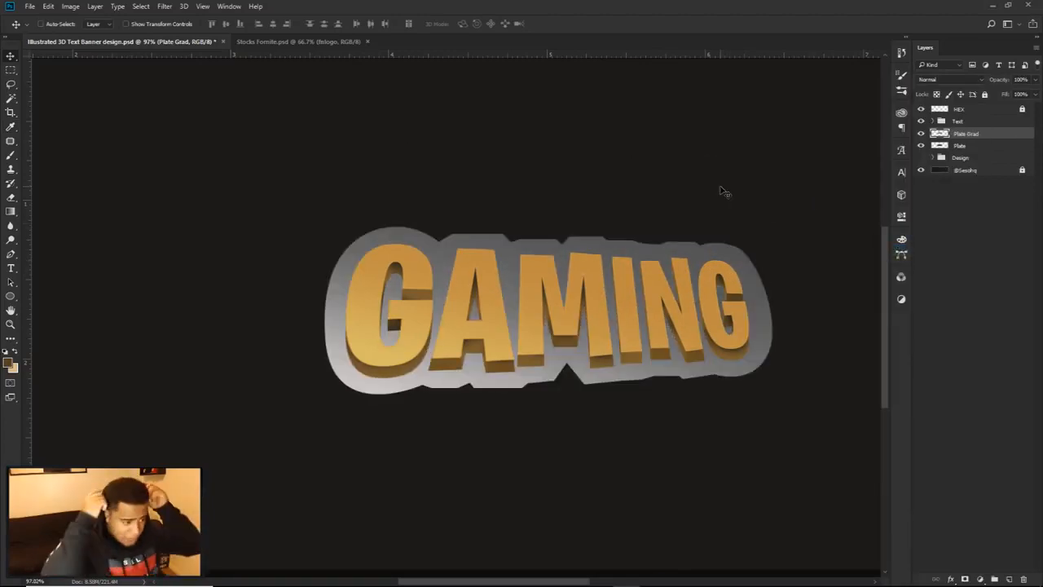
click(141, 6)
click(956, 137)
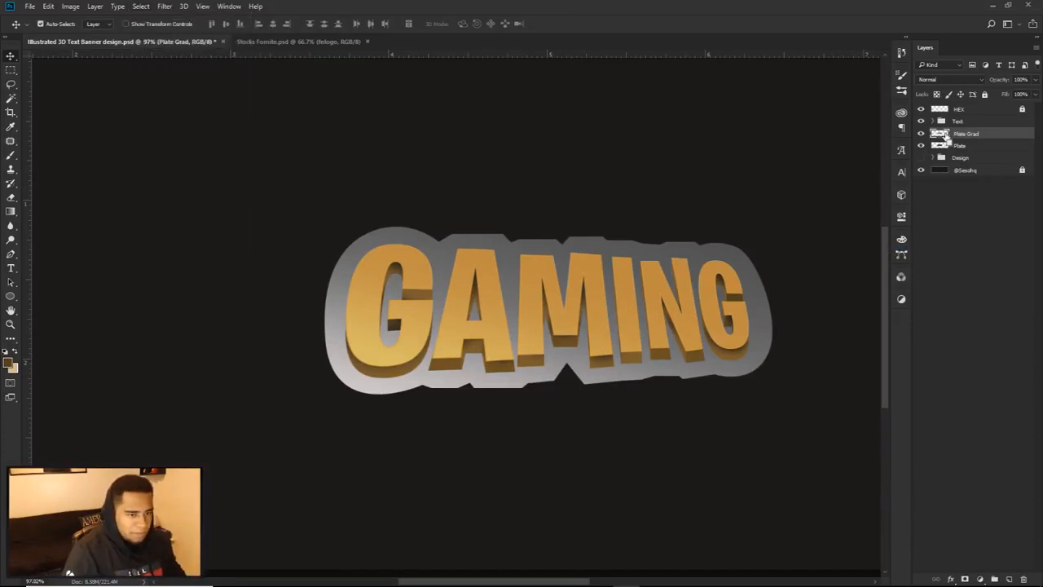
ctrl+click(941, 134)
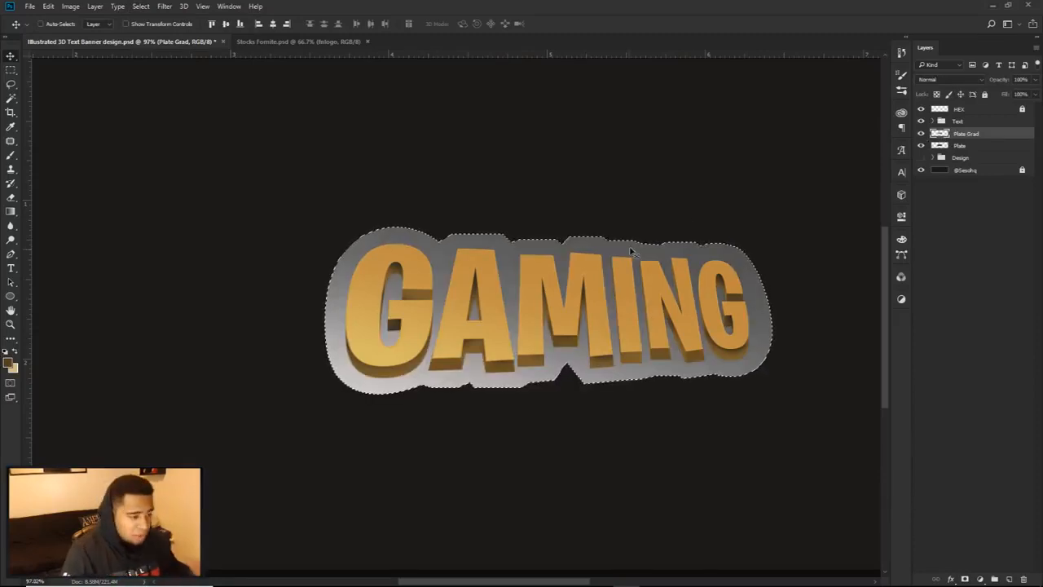
key(ctrl+d)
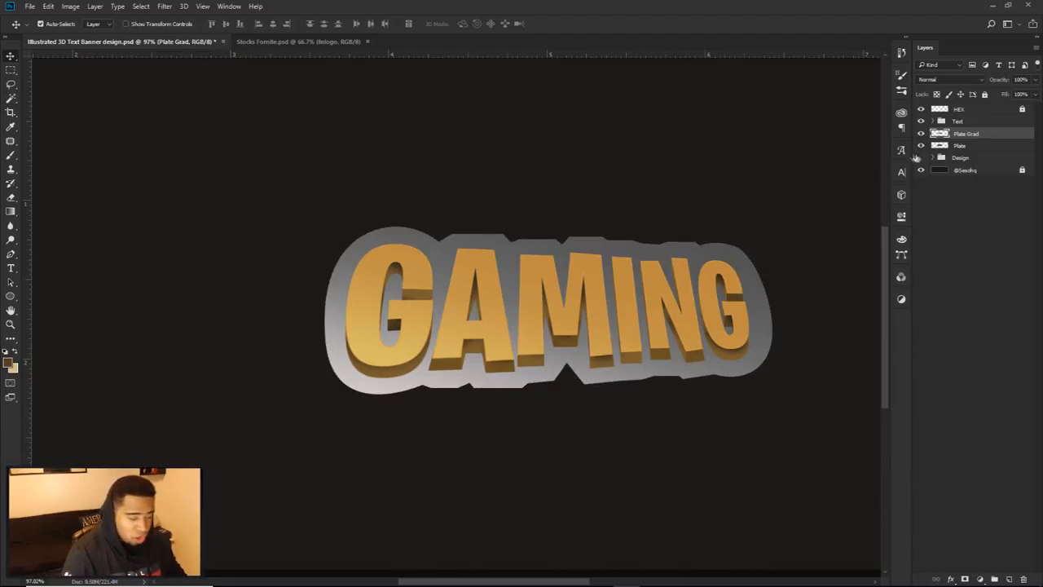
Load the Plate Grad layer's outline as a selection and contract it by 10 pixels.
ctrl+click(940, 135)
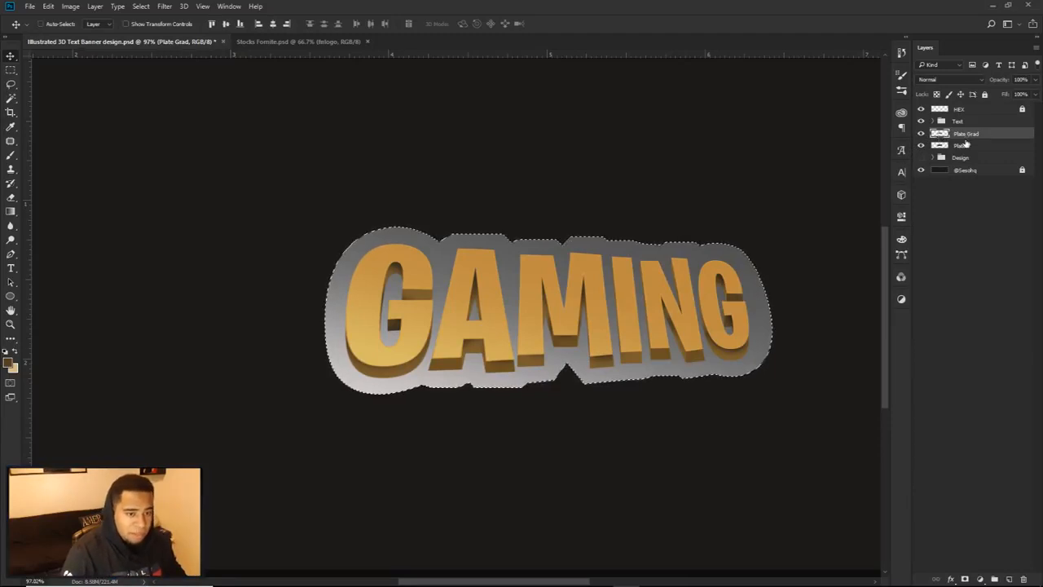
click(141, 6)
mouse_move(204, 147)
click(299, 179)
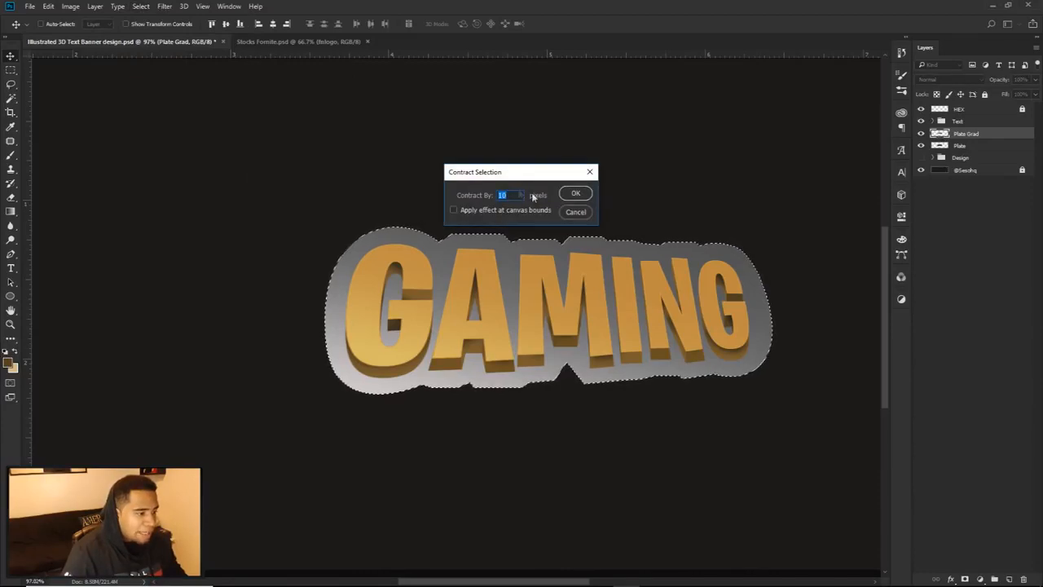
click(573, 196)
scroll(545, 246, up, 5)
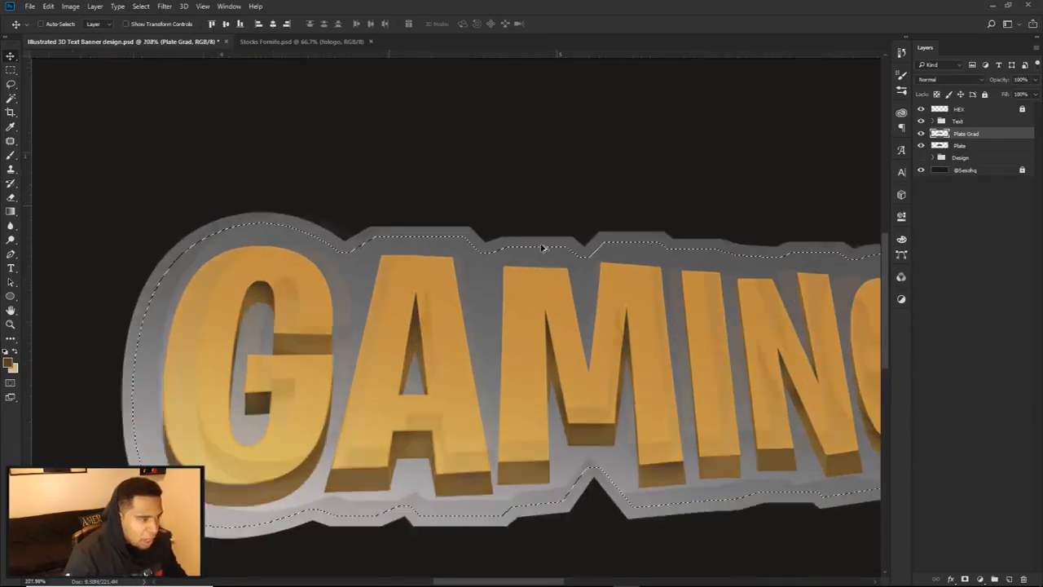
scroll(628, 277, down, 5)
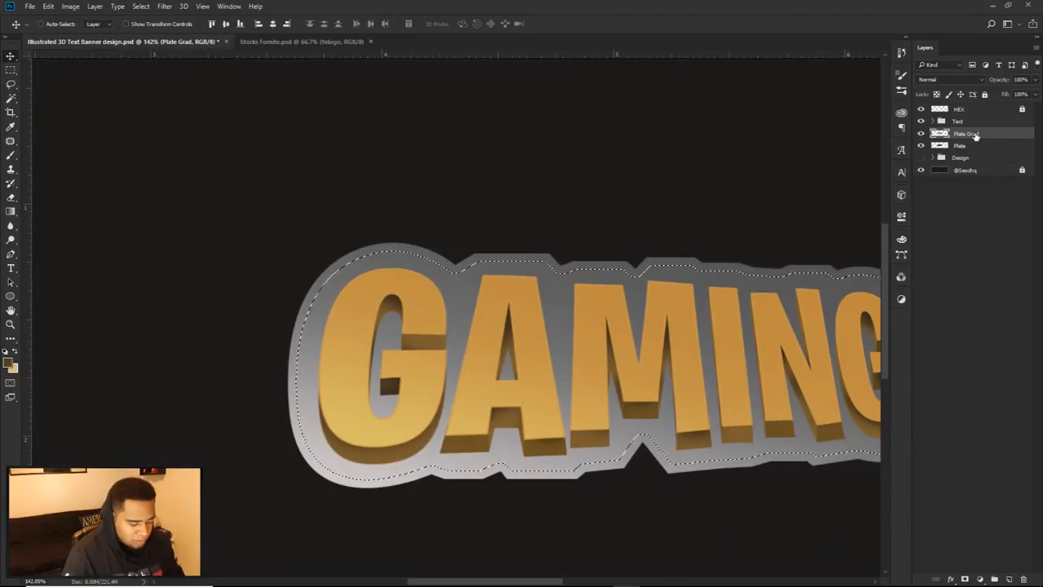
Delete the selected interior of Plate Grad so that only a border remains, and clear the selection.
key(Delete)
key(ctrl+d)
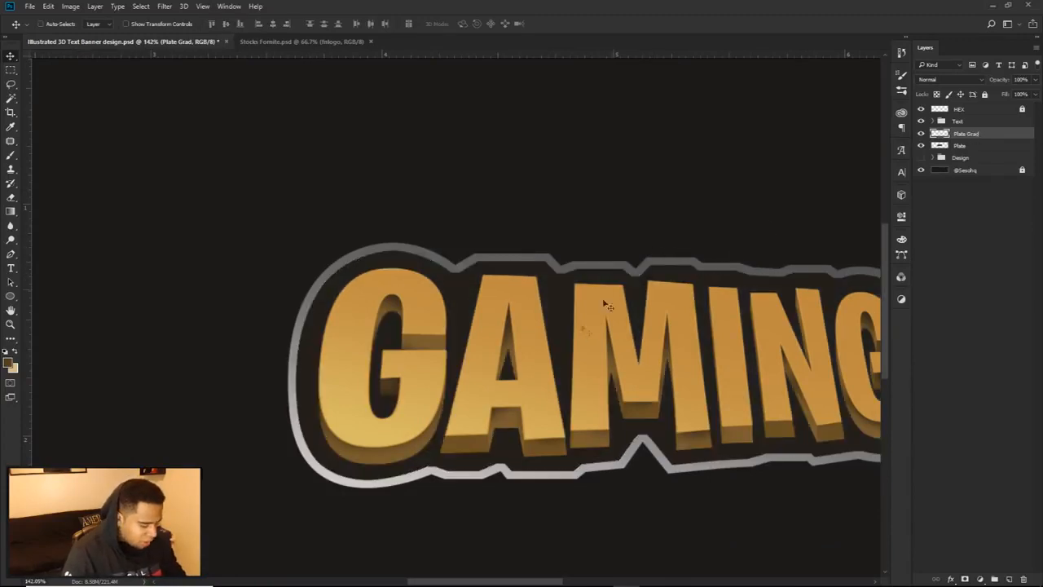
scroll(575, 334, down, 3)
scroll(576, 334, down, 2)
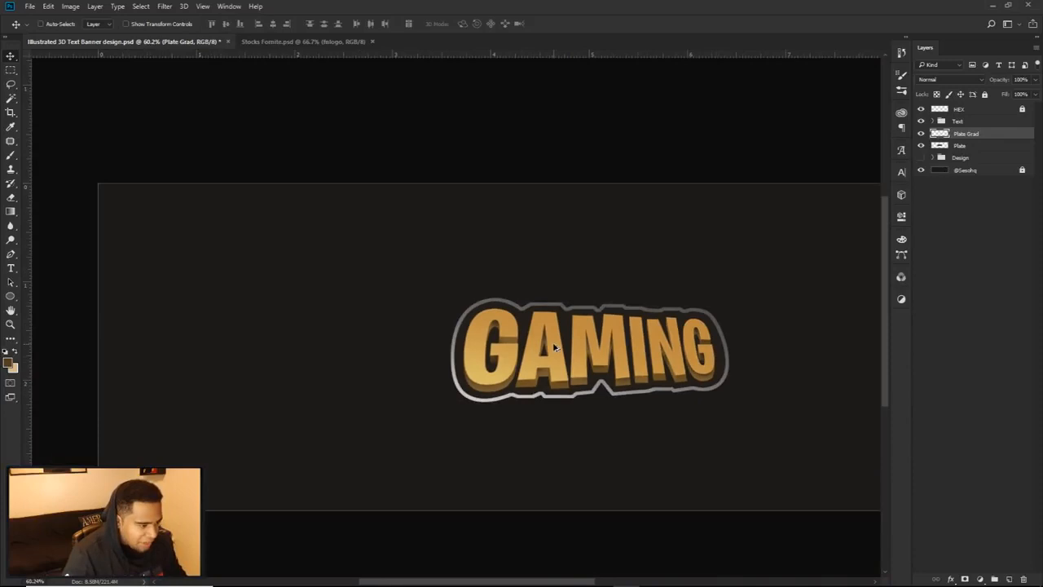
scroll(575, 326, up, 3)
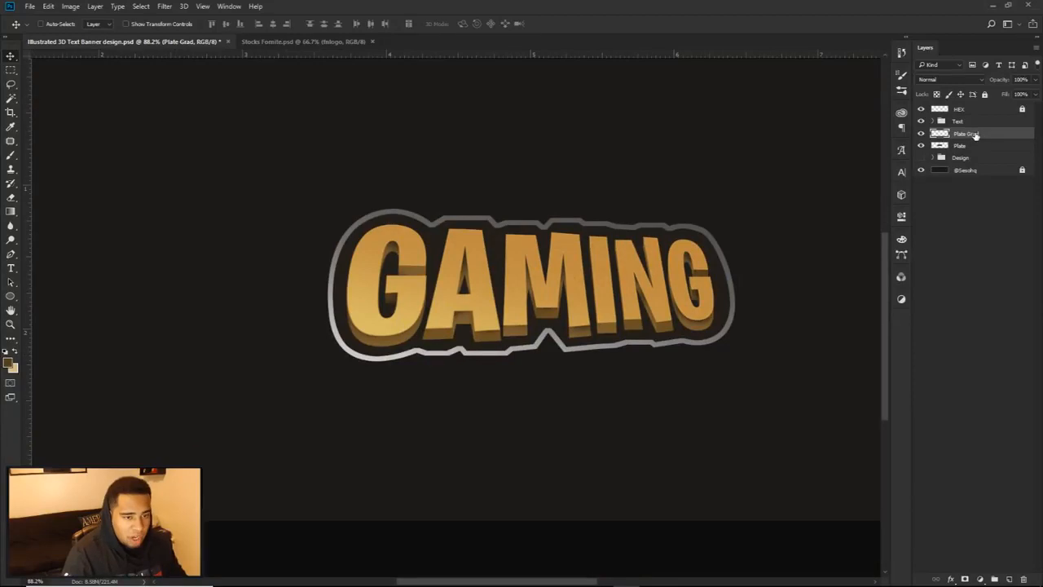
Duplicate the Plate Grad border beneath the Plate layer and shift the copy slightly downward.
drag(992, 136, 985, 155)
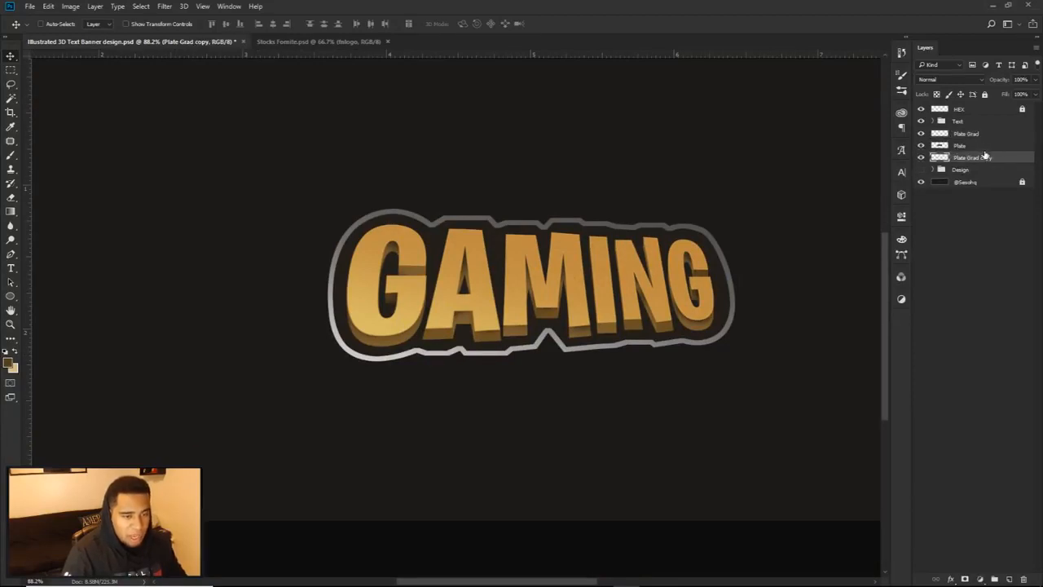
drag(623, 255, 620, 273)
Select the interior of the Plate Grad copy's outline and fill it with the brown foreground colour.
ctrl+click(942, 160)
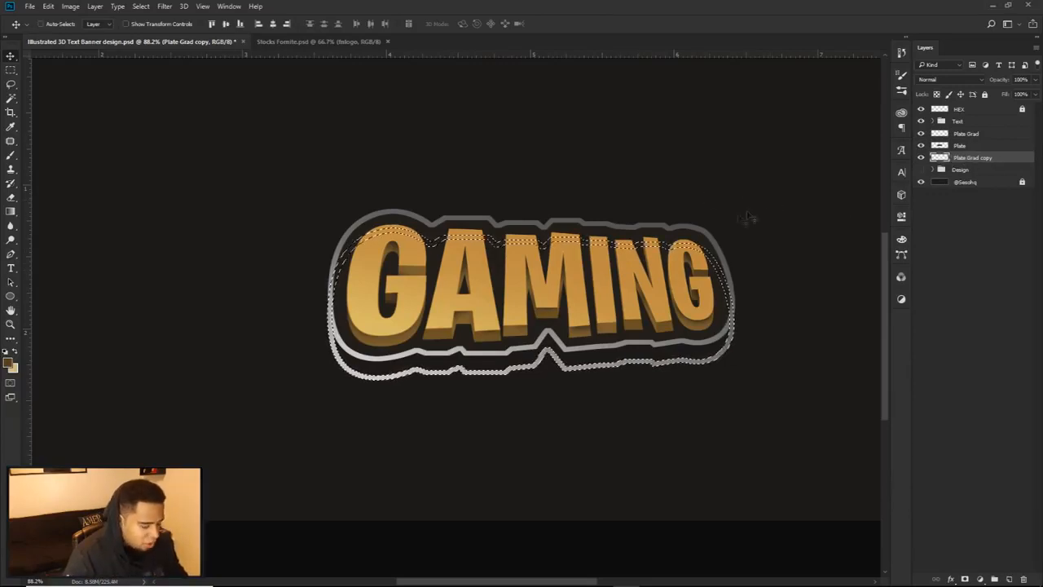
key(w)
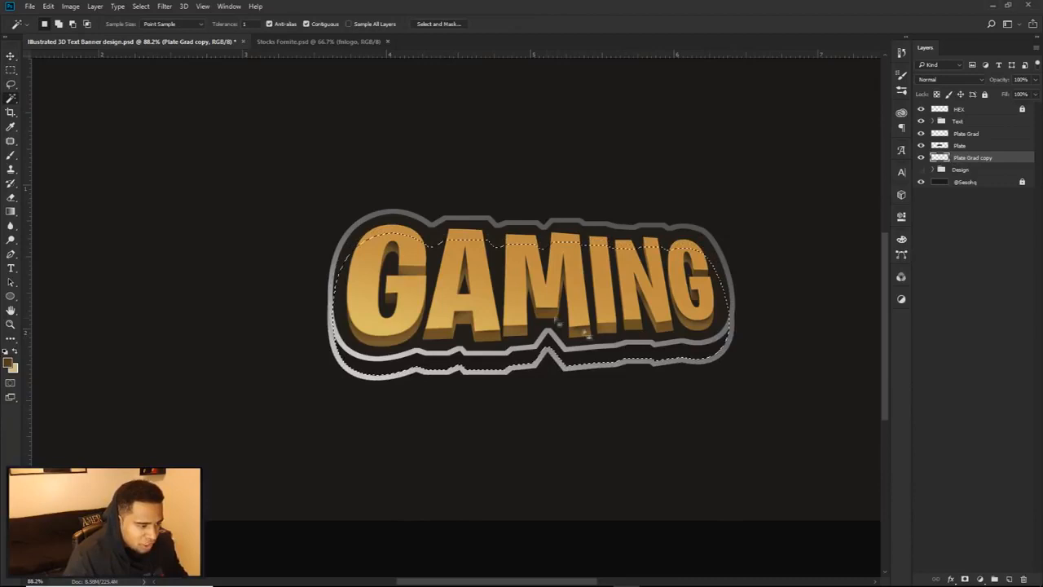
key(alt+BackSpace)
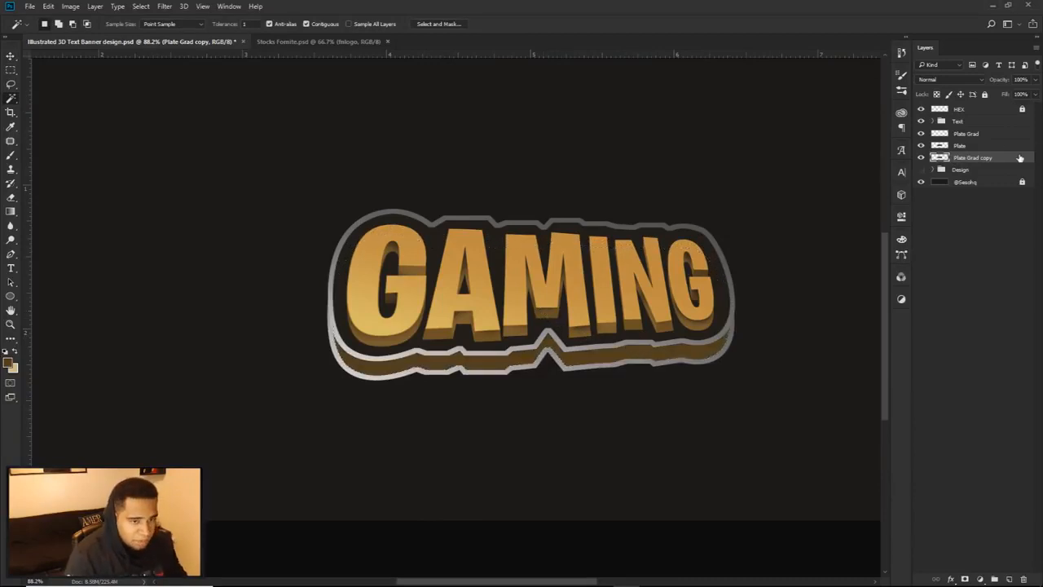
Darken the Plate Grad copy to black with Hue/Saturation, setting Lightness to -100.
key(ctrl+u)
drag(701, 496, 543, 494)
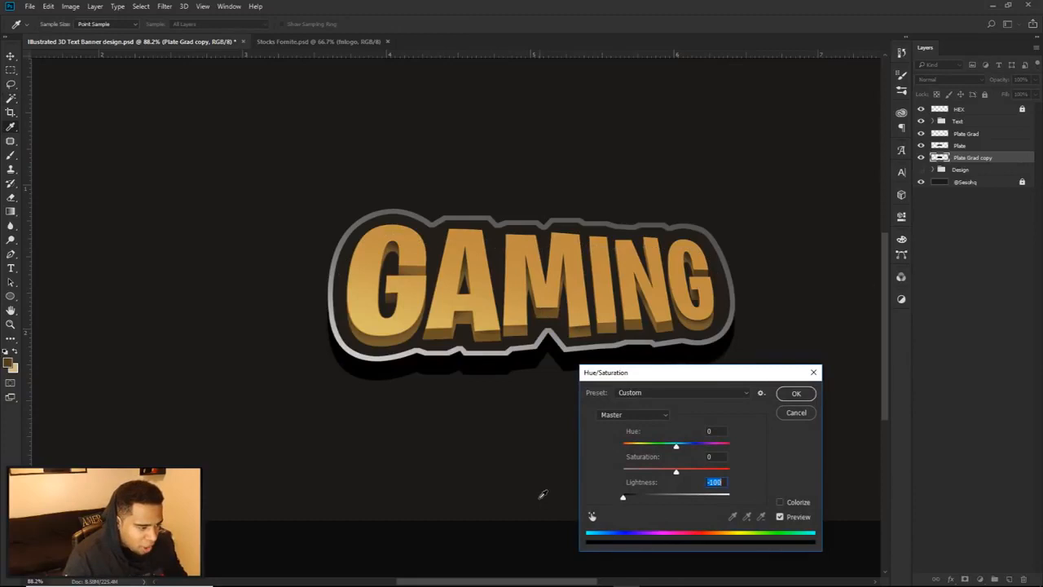
click(796, 394)
key(w)
scroll(456, 374, up, 4)
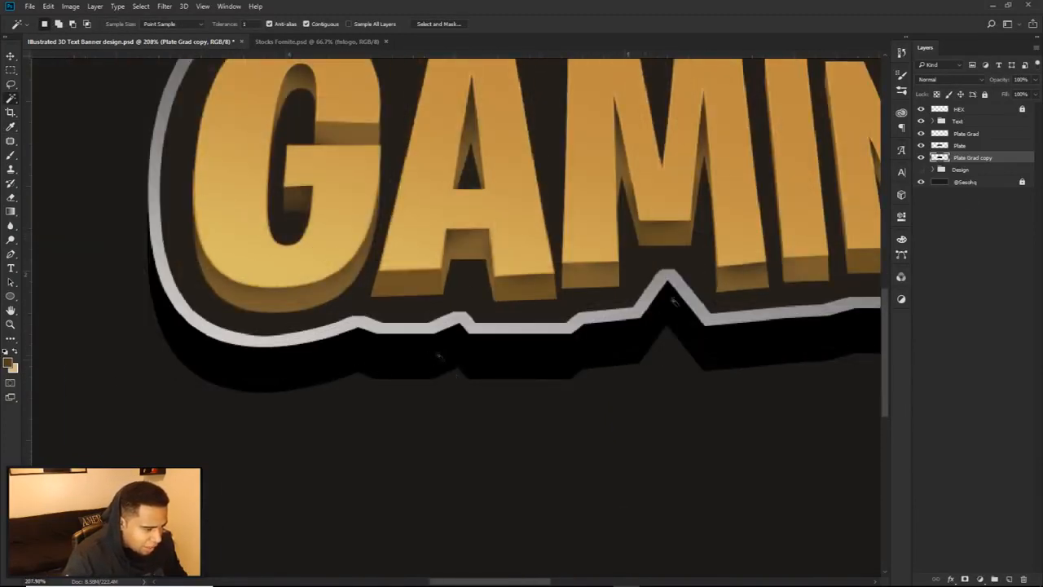
Try a near-black Color Overlay on the Plate Grad copy layer.
double_click(1004, 159)
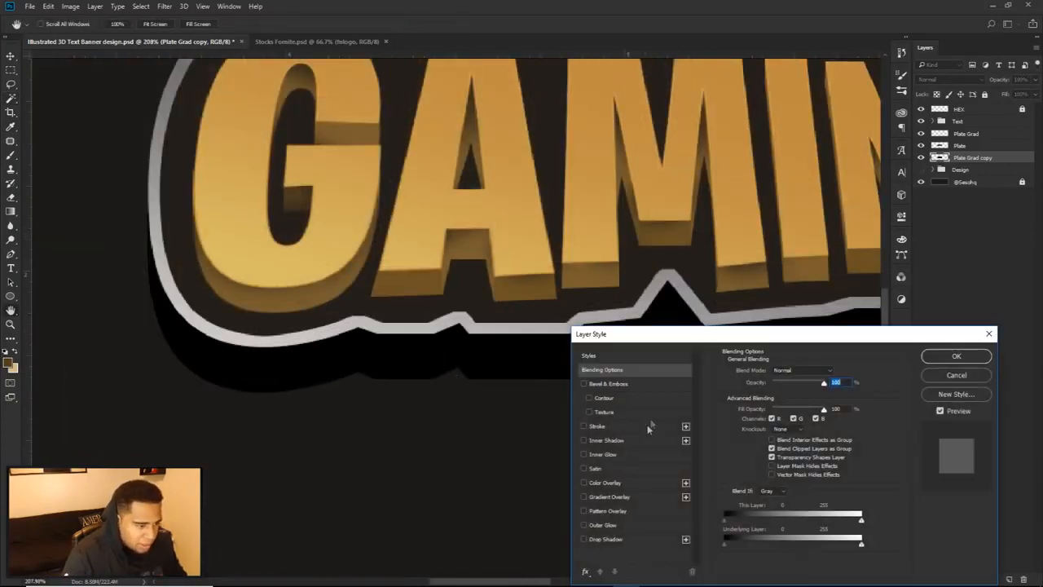
click(617, 485)
click(839, 372)
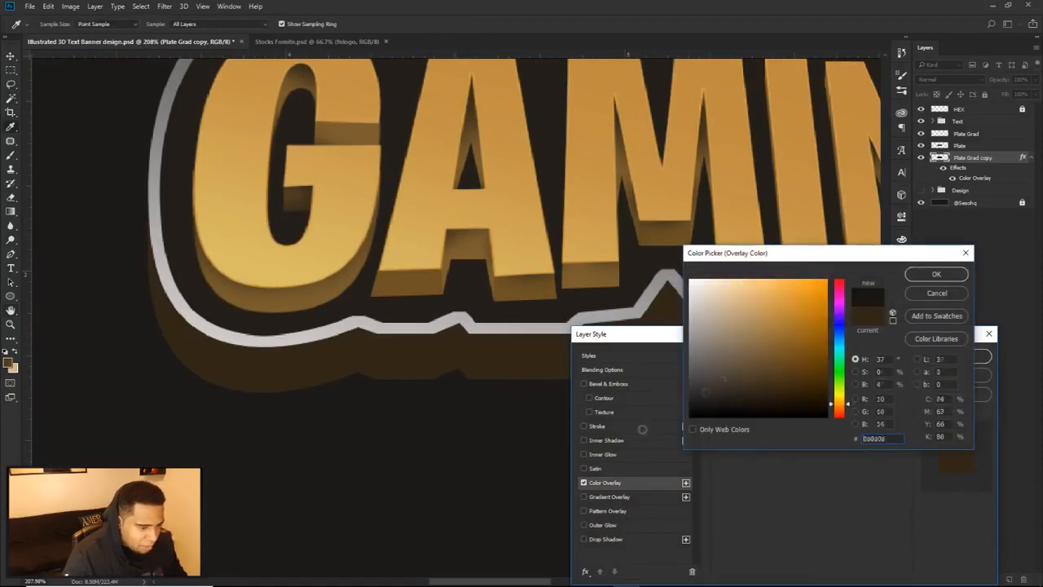
drag(722, 373, 613, 391)
click(935, 276)
click(957, 356)
scroll(697, 370, down, 5)
Discard the drop-shape attempt by deleting the Plate Grad copy layer.
key(w)
scroll(657, 326, up, 5)
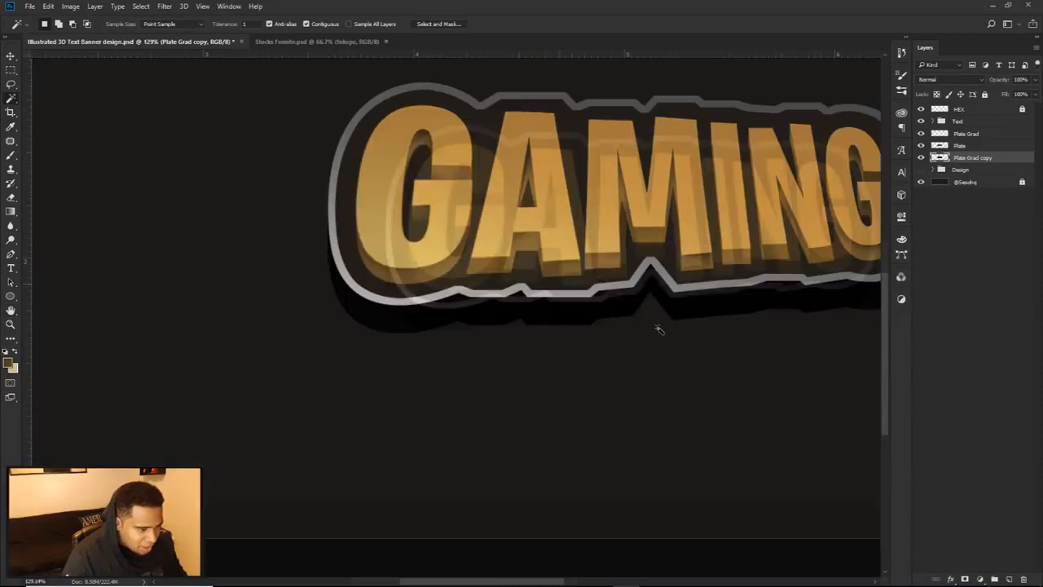
scroll(657, 327, down, 3)
key(ctrl+z)
key(Delete)
Duplicate the Plate layer and offset the copy slightly downward as the plate's extruded depth.
click(958, 147)
key(v)
scroll(680, 228, down, 2)
drag(681, 226, 690, 237)
scroll(692, 244, right, 3)
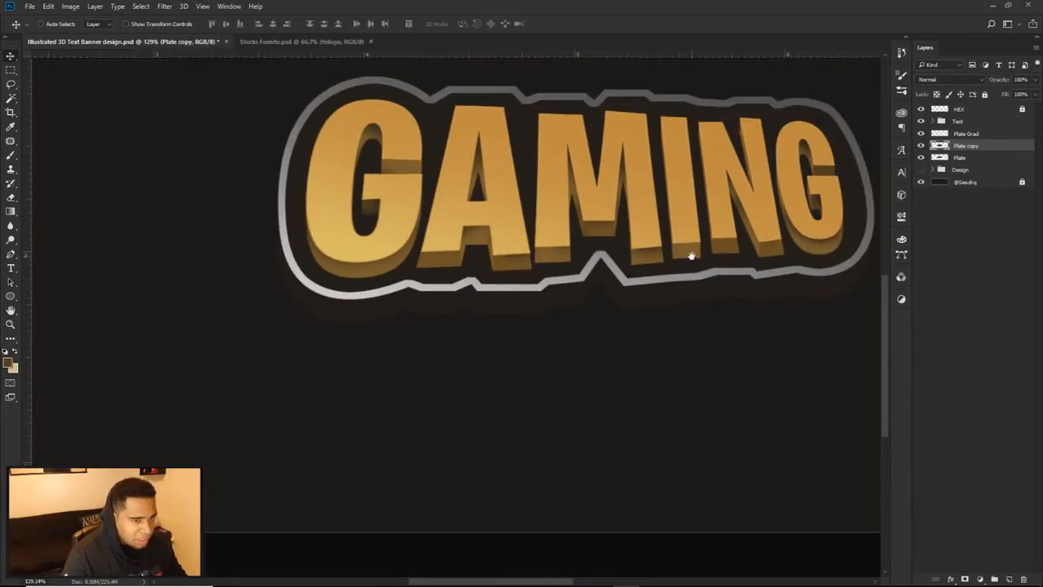
Move the duplicated plate layer beneath Plate and rename it "Drop Plate".
drag(970, 150, 968, 163)
double_click(967, 157)
text(Srop Plate)
key(Return)
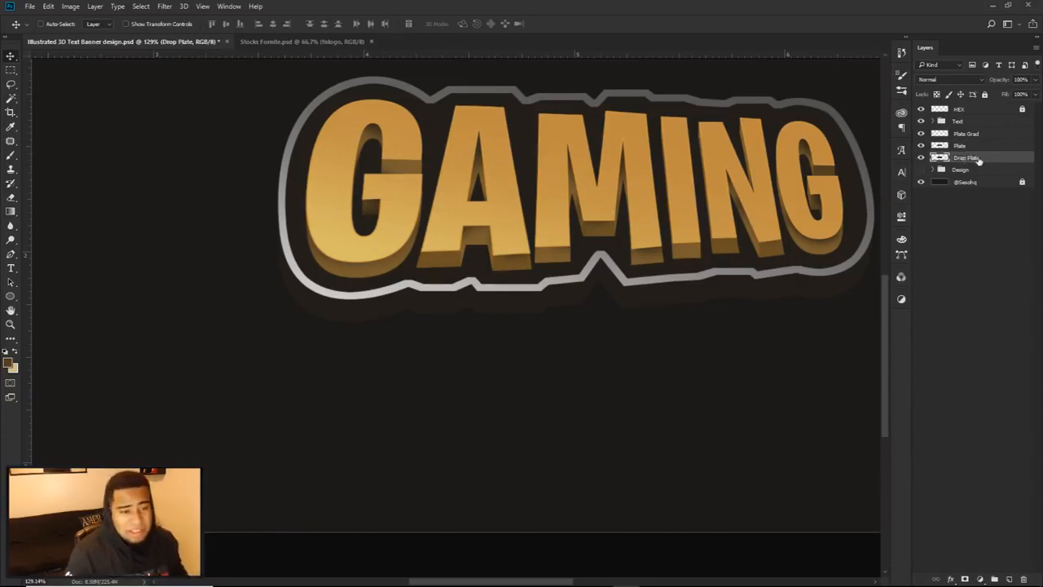
Darken the Drop Plate layer with Hue/Saturation, setting Lightness to -40.
key(ctrl+u)
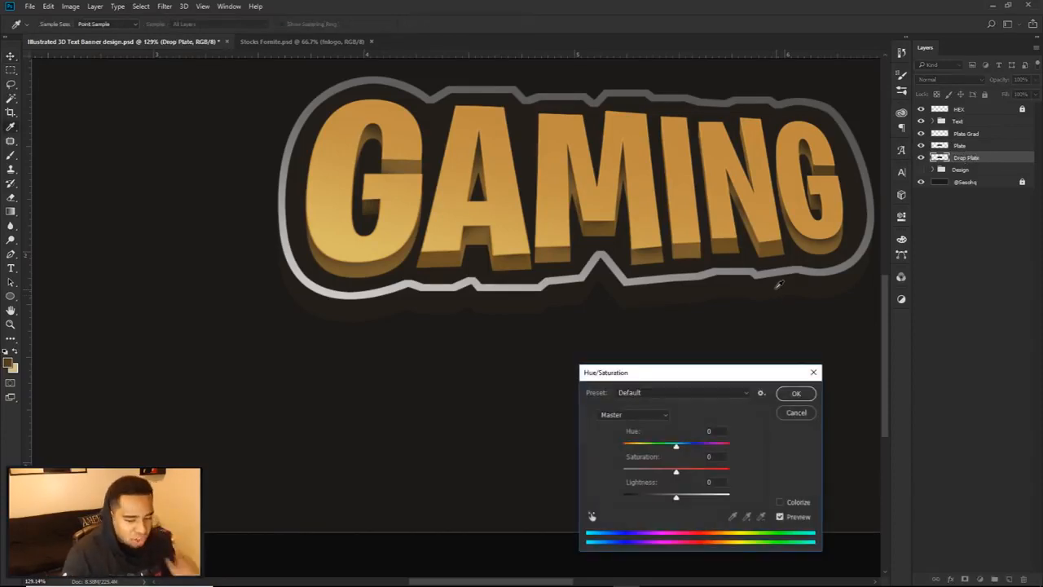
drag(677, 366, 647, 318)
drag(643, 445, 629, 445)
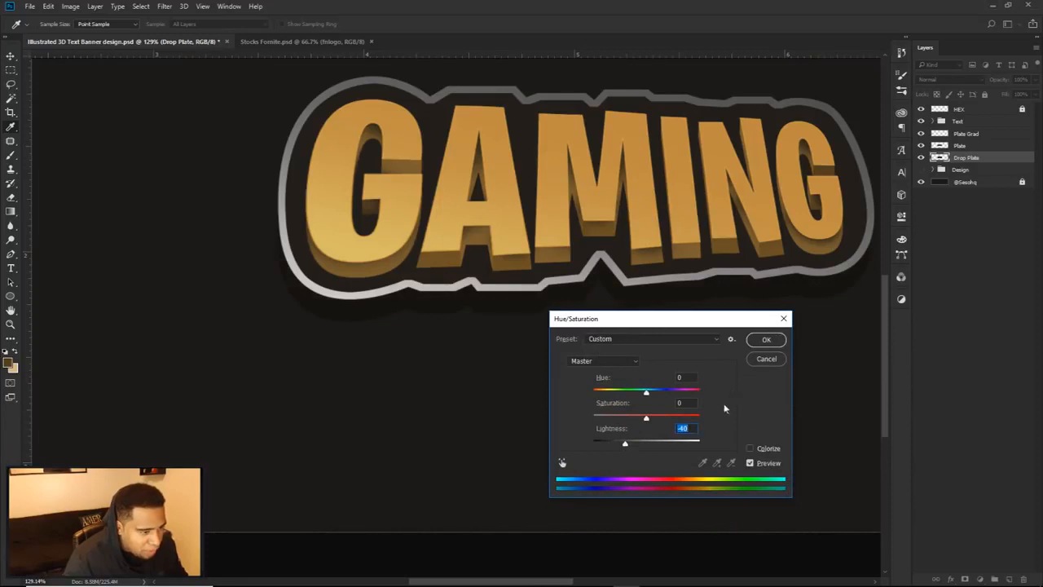
click(764, 340)
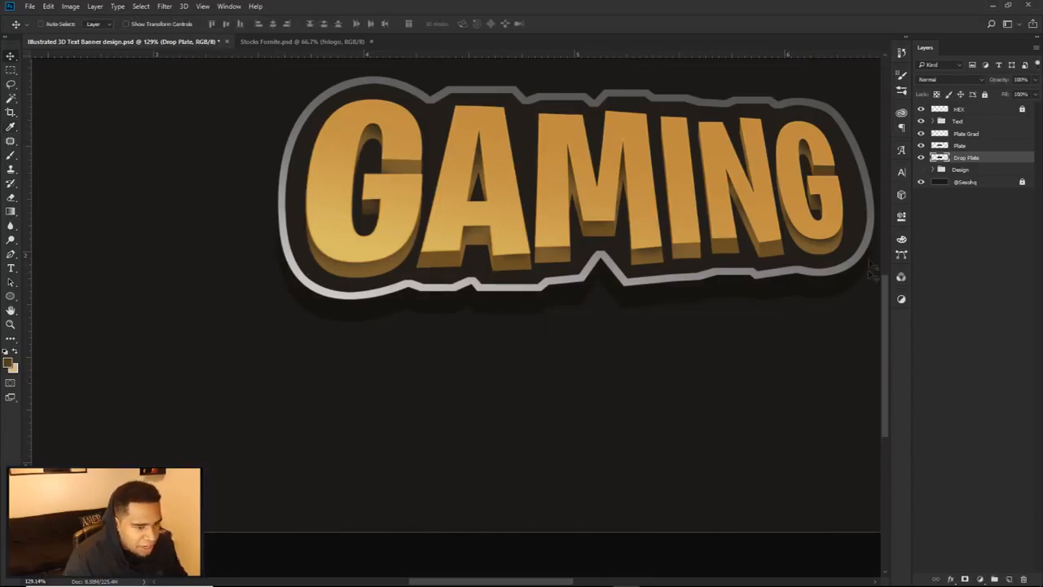
Group the Text folder with the Plate Grad, Plate and Drop Plate layers.
scroll(761, 310, down, 3)
scroll(762, 311, down, 1)
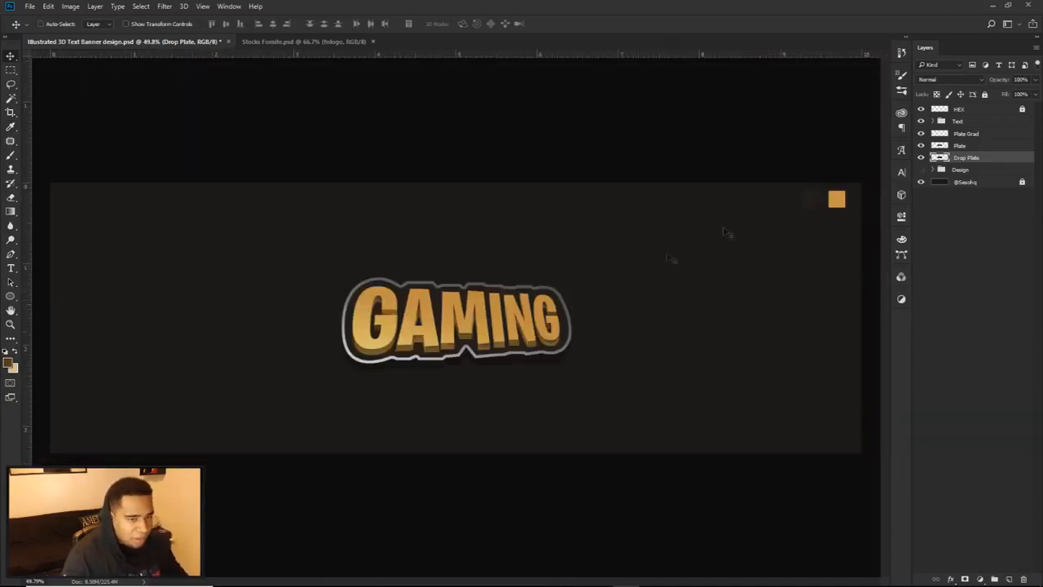
shift+click(975, 122)
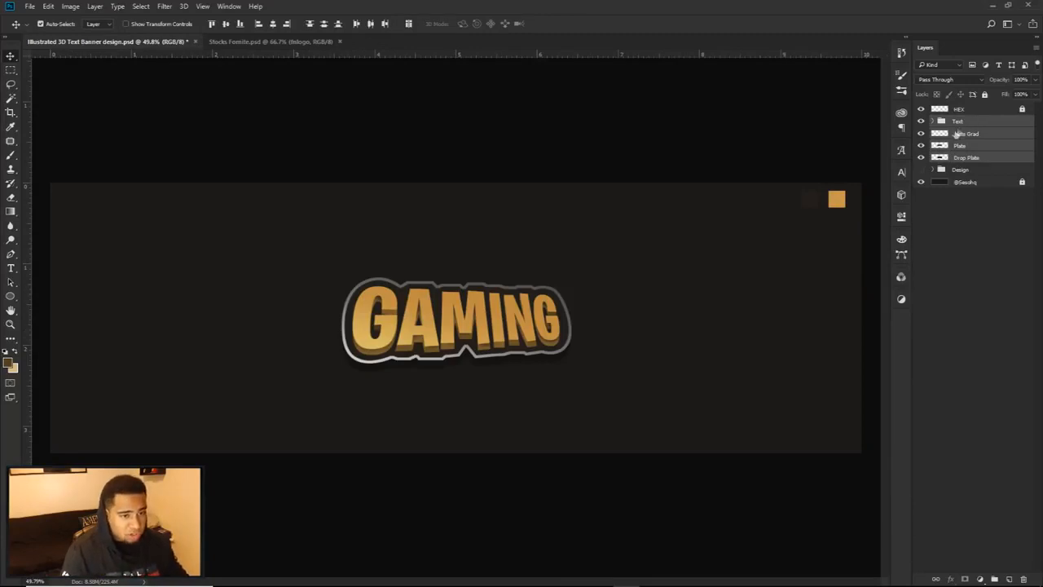
key(ctrl+g)
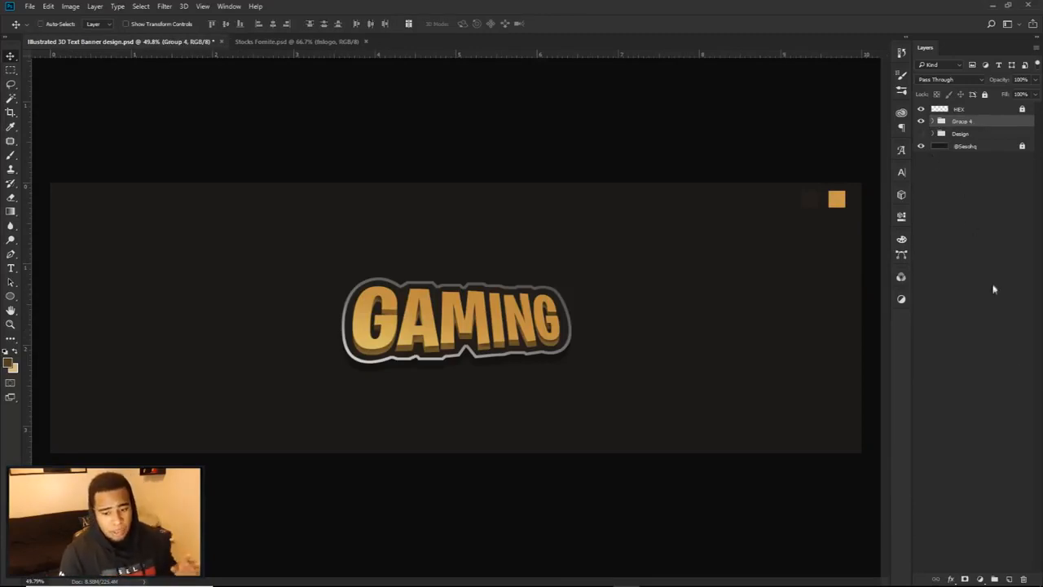
Add a new layer above the text and plate group and clip it to that group.
click(1008, 578)
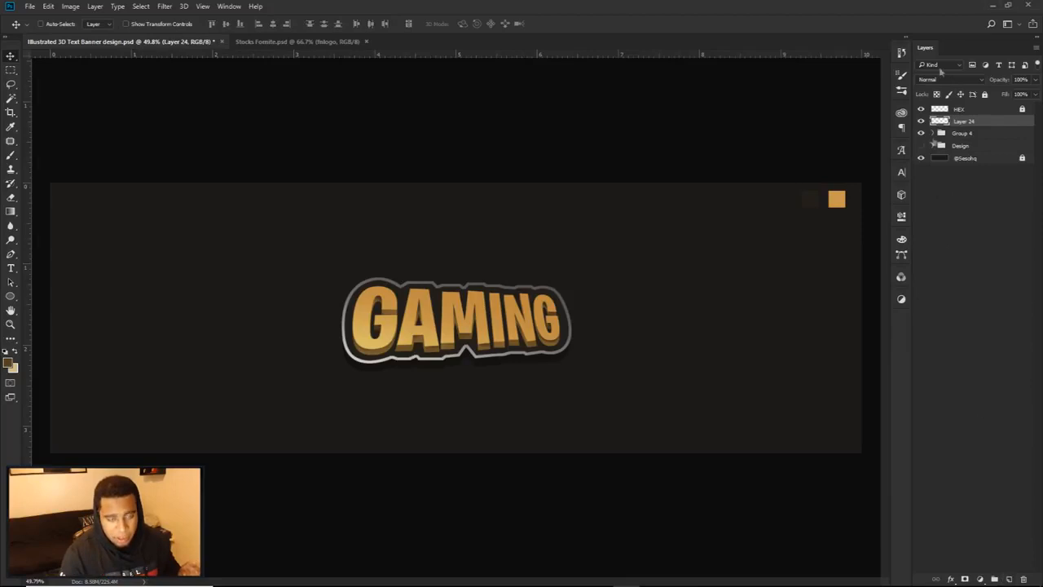
right_click(974, 122)
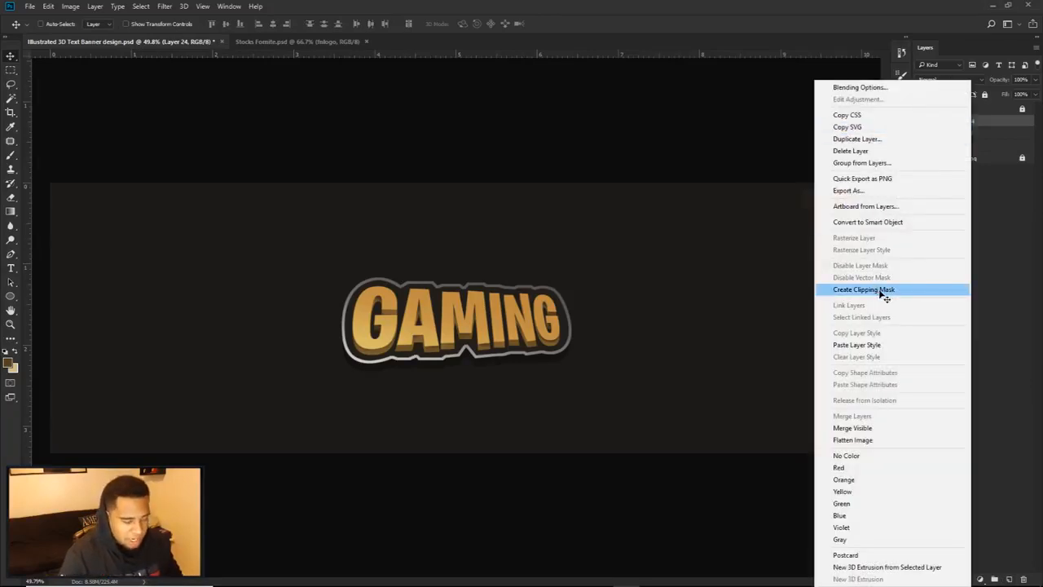
click(885, 295)
Paint soft orange glow spots over several parts of the GAMING text and plate with a large soft brush.
key(b)
scroll(476, 299, up, 2)
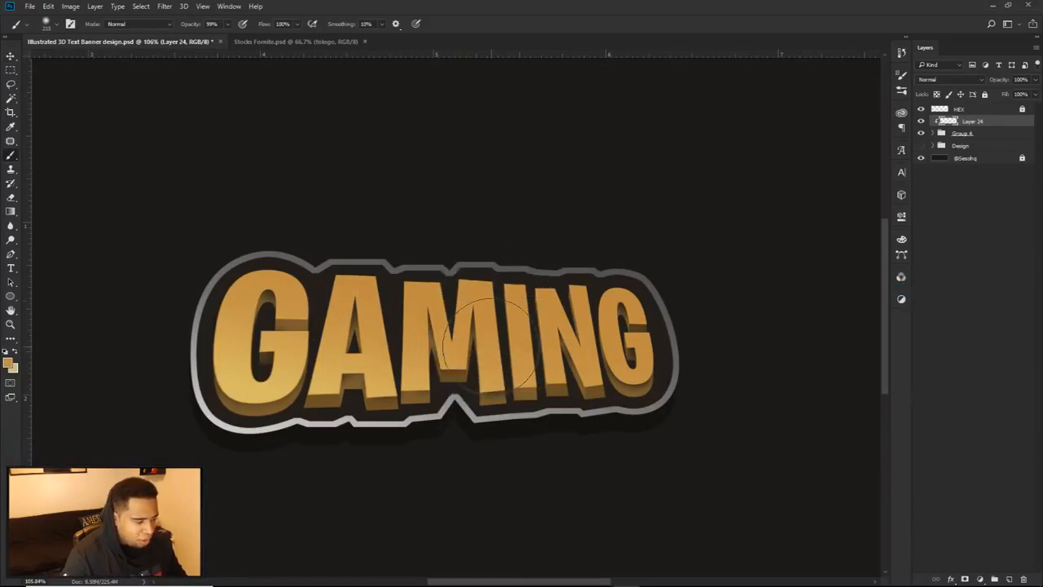
mouse_move(482, 343)
mouse_down()
mouse_move(487, 393)
mouse_move(496, 269)
mouse_up()
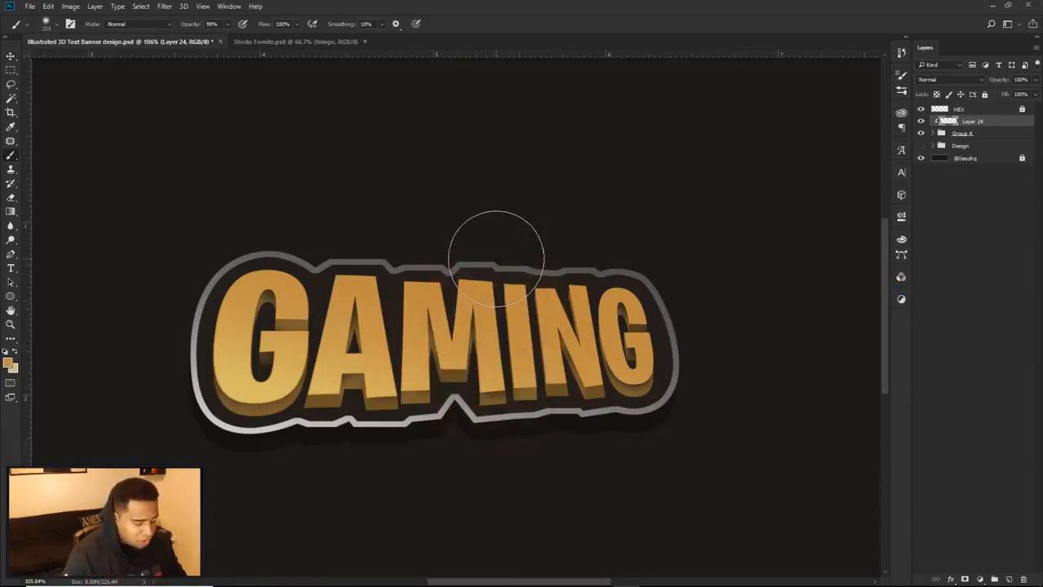
drag(481, 312, 493, 325)
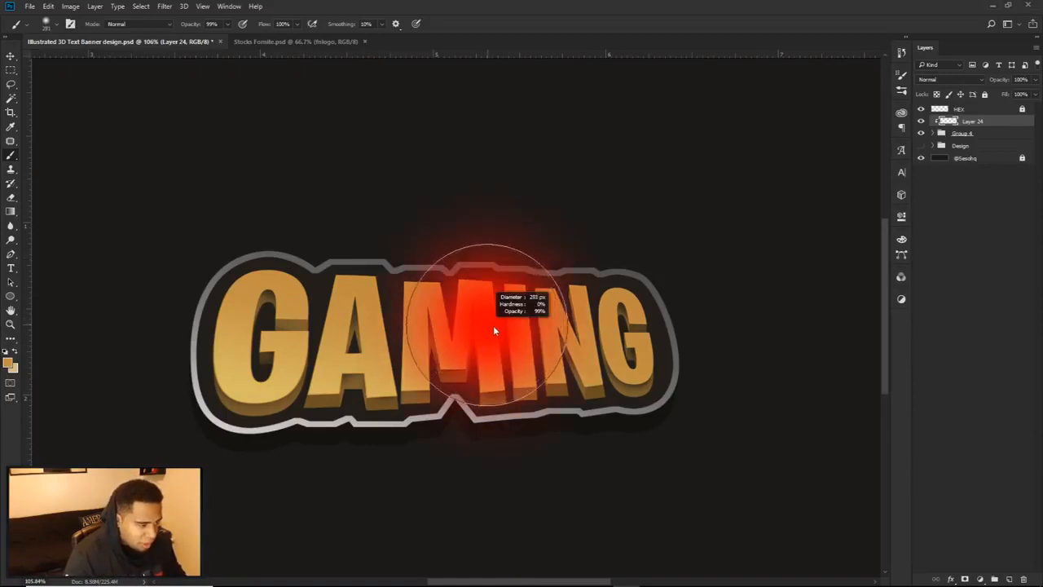
mouse_move(570, 286)
mouse_down()
mouse_move(603, 292)
mouse_move(412, 442)
mouse_move(383, 432)
mouse_up()
drag(299, 321, 274, 331)
click(300, 316)
click(646, 390)
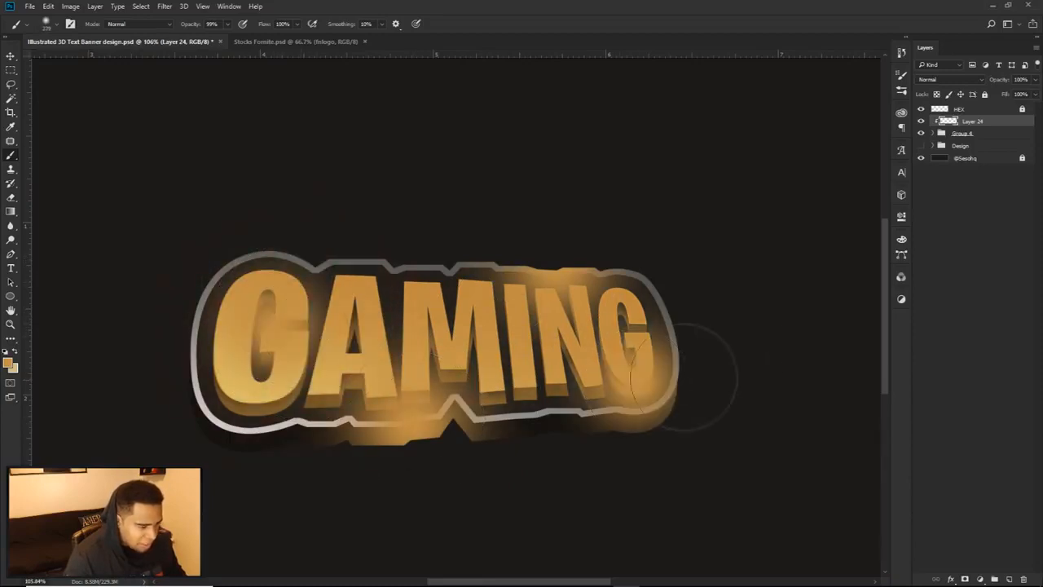
Set the glow layer's blend mode to Linear Dodge (Add) and lower its opacity to 45%.
click(937, 80)
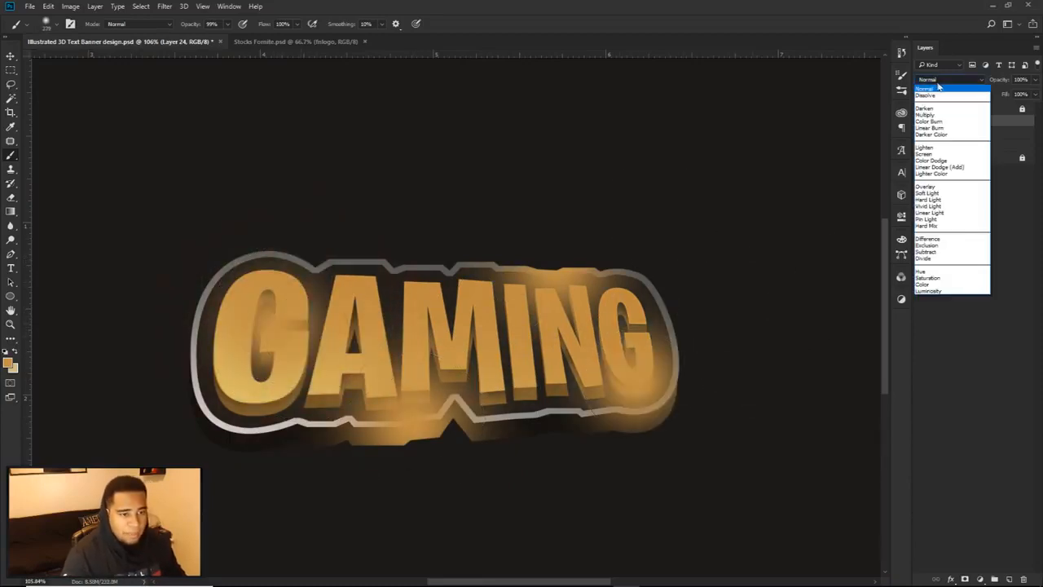
click(939, 167)
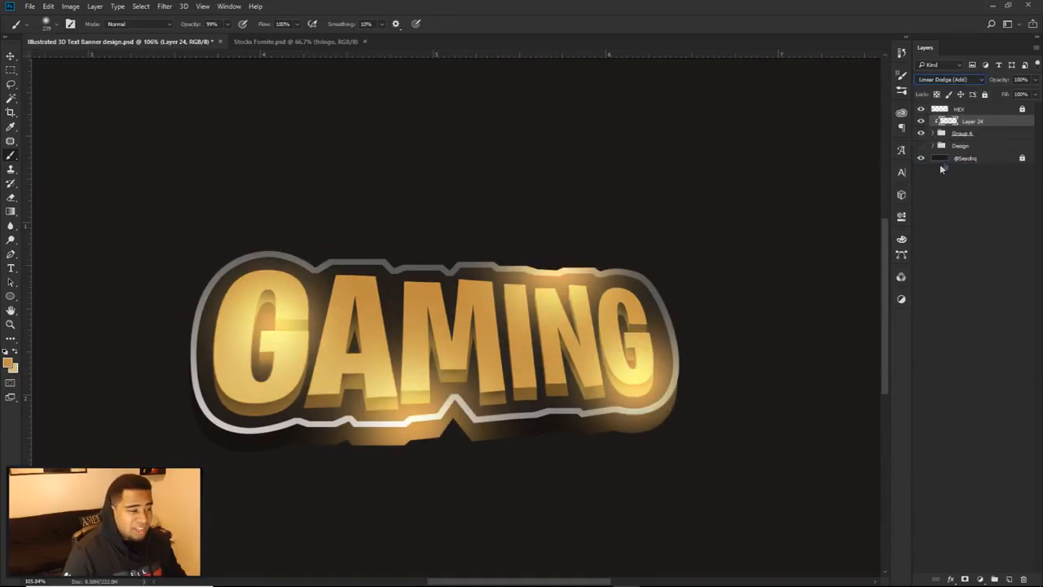
click(1035, 80)
drag(1033, 94, 1008, 95)
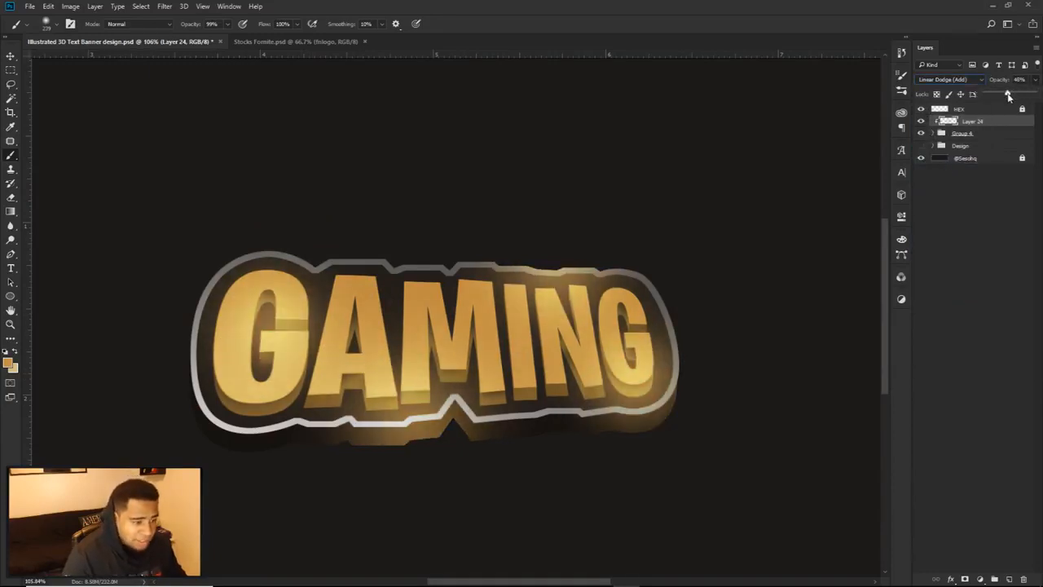
Erase the excess glow around the plate's edges and lower rim with a soft eraser.
key(e)
mouse_move(369, 487)
mouse_down()
mouse_move(410, 493)
mouse_move(368, 485)
mouse_move(650, 467)
mouse_move(706, 443)
mouse_move(701, 407)
mouse_move(737, 324)
mouse_move(582, 223)
mouse_move(224, 220)
mouse_up()
drag(310, 365, 308, 366)
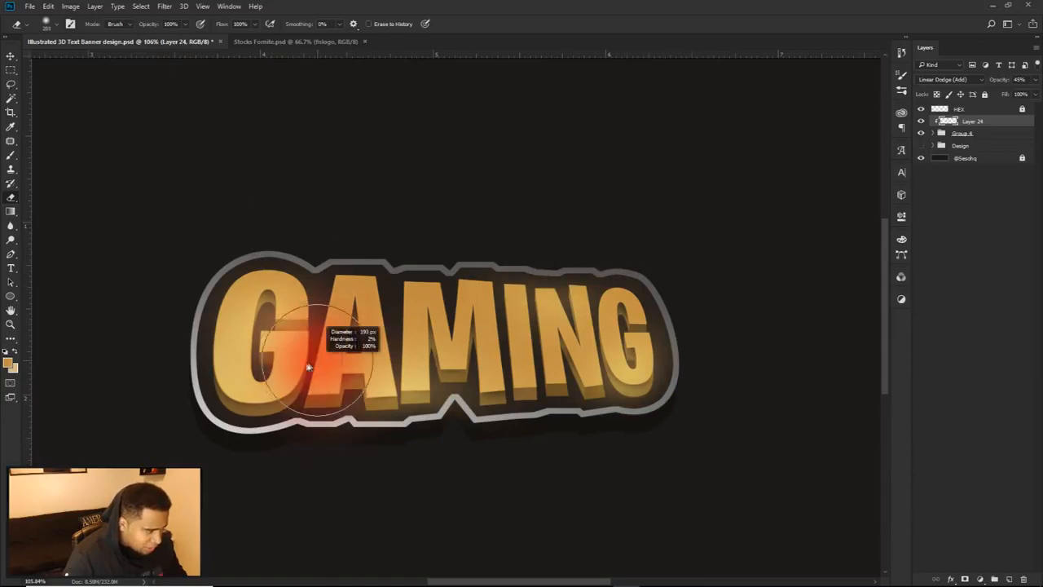
mouse_move(323, 414)
mouse_down()
mouse_move(358, 404)
mouse_move(443, 422)
mouse_up()
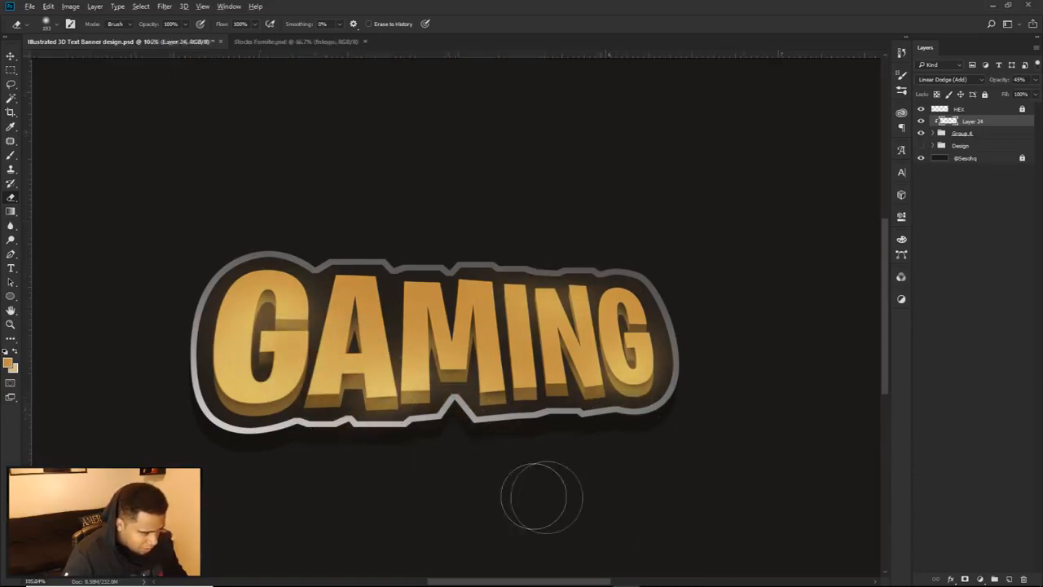
Apply a Pattern Overlay with the diagonal line pattern to the Plate layer inside the group.
scroll(570, 396, down, 3)
scroll(582, 341, up, 3)
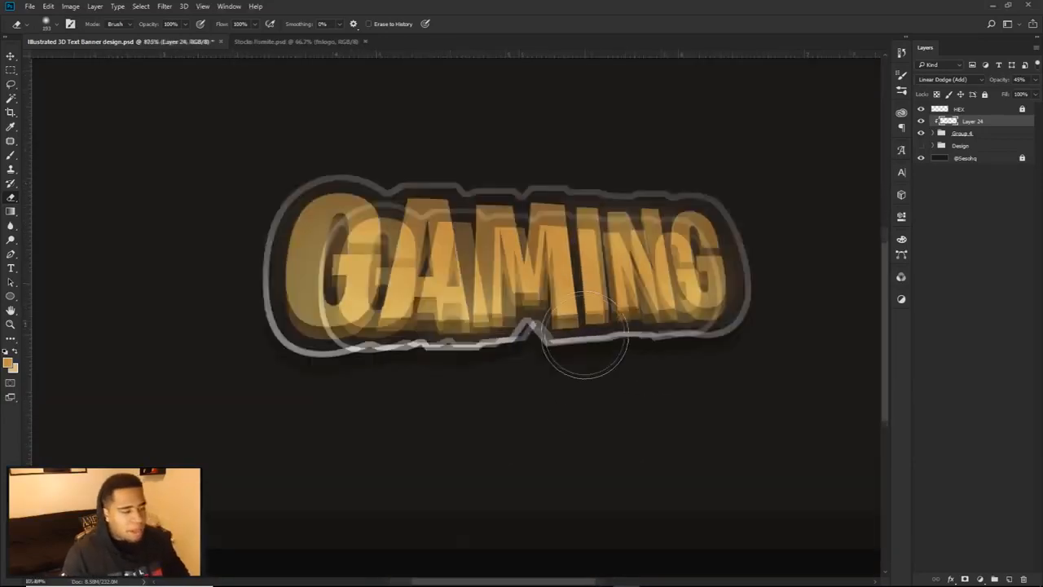
click(935, 134)
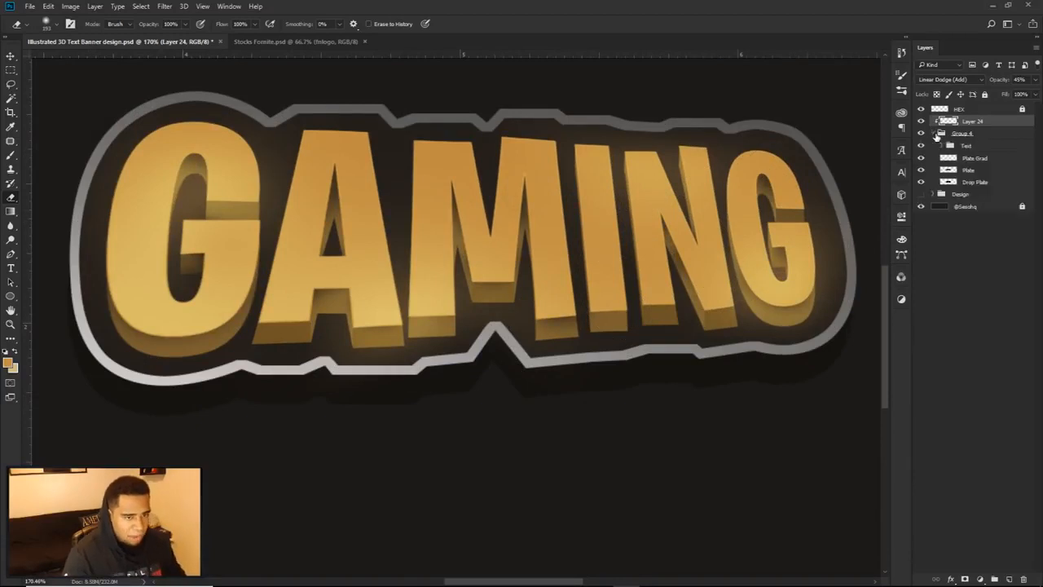
double_click(998, 169)
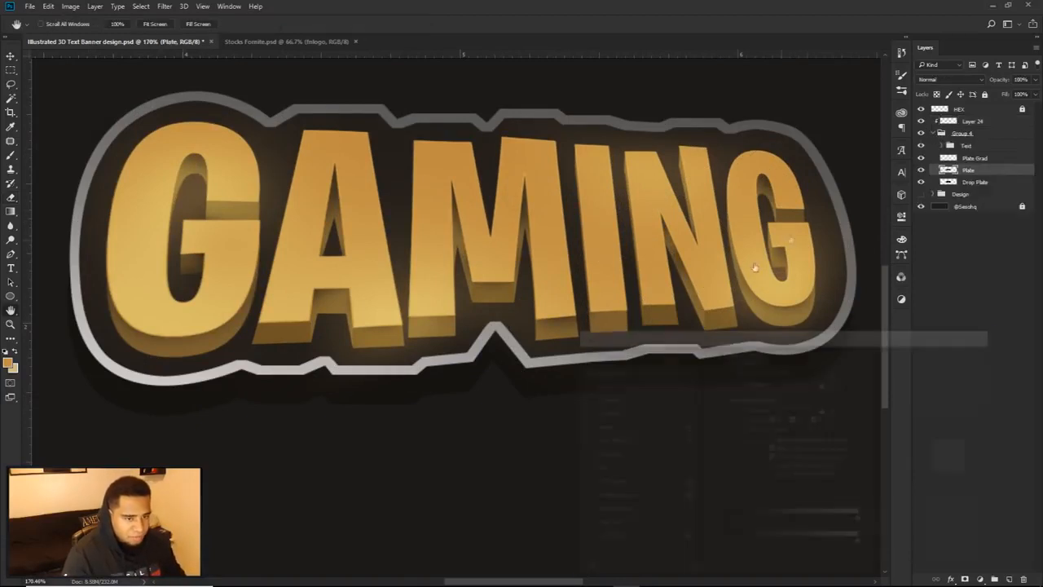
click(605, 516)
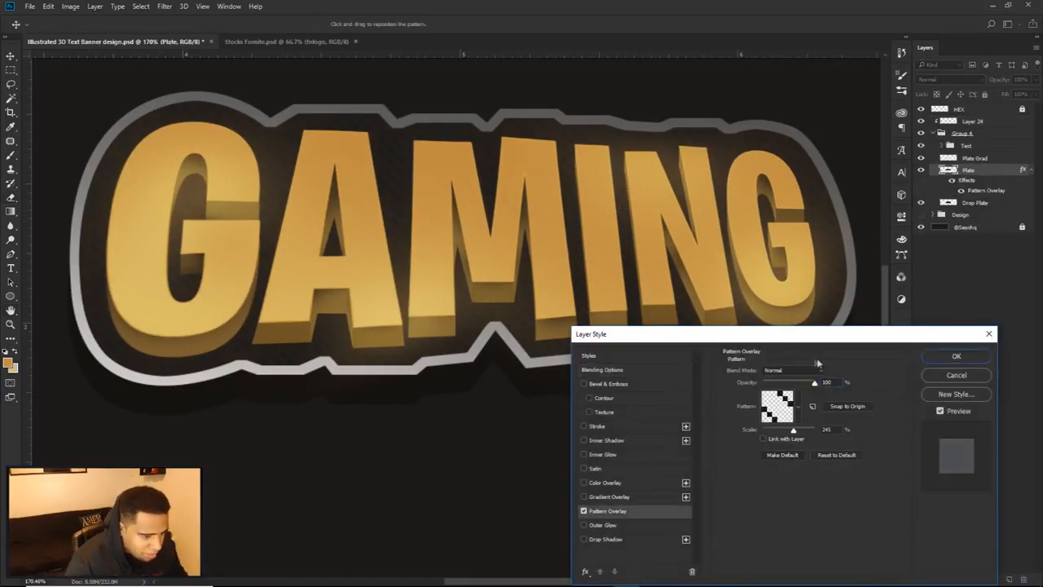
click(956, 356)
key(e)
scroll(762, 359, down, 3)
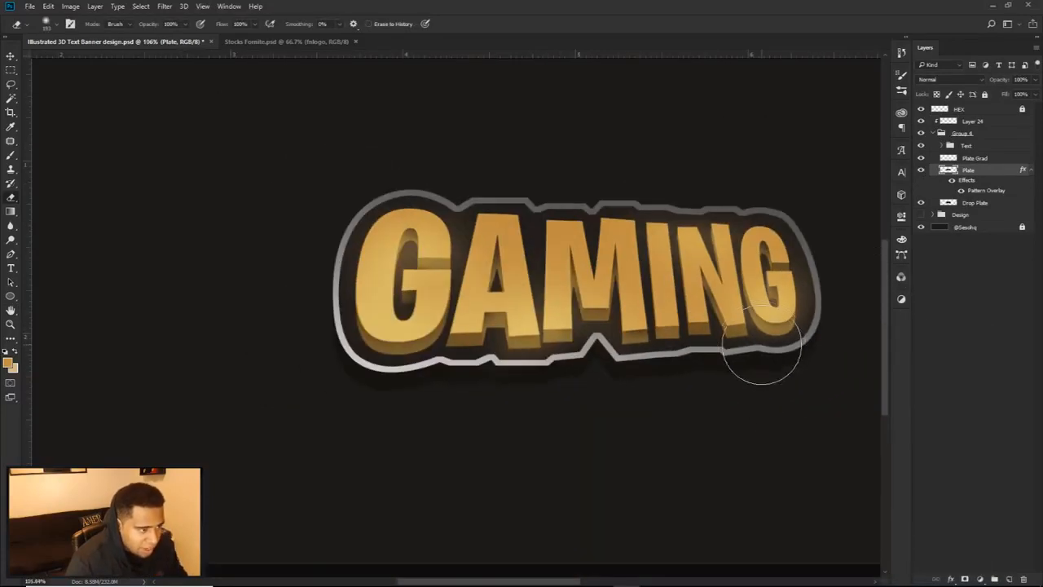
scroll(756, 358, down, 3)
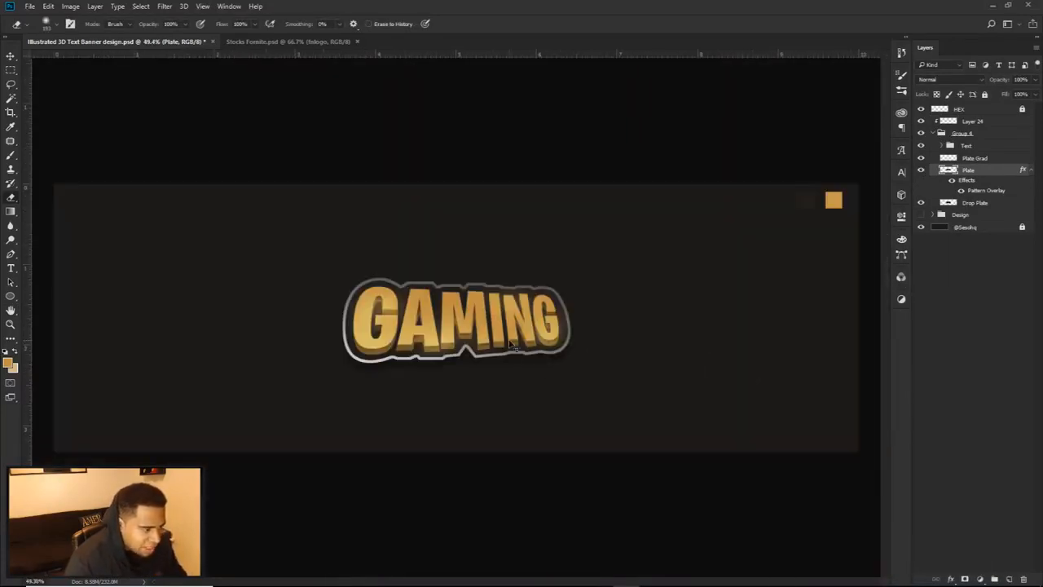
key(v)
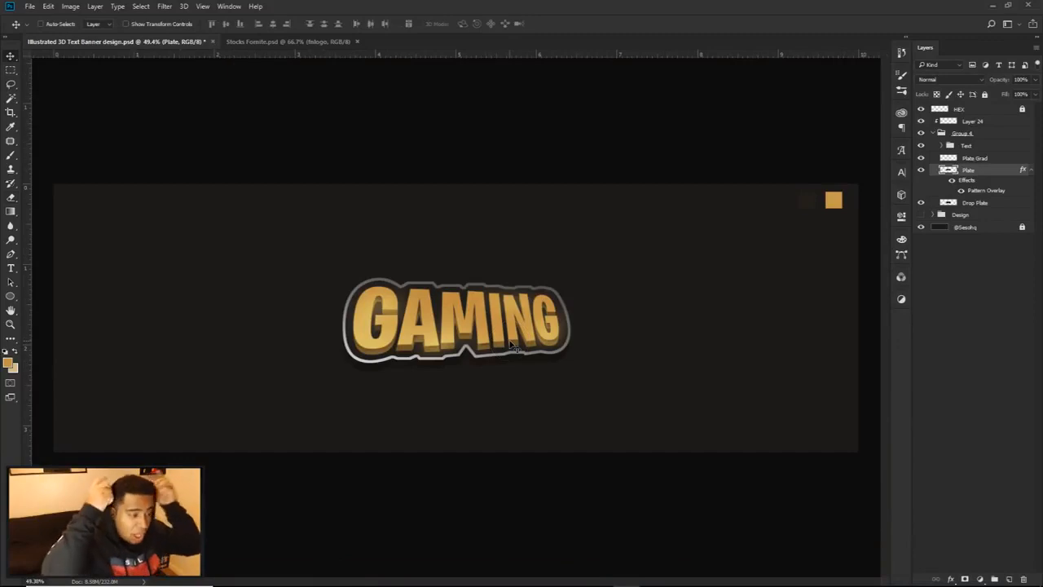
Reduce the scale of the Plate layer's Pattern Overlay to about 125%.
scroll(446, 360, up, 3)
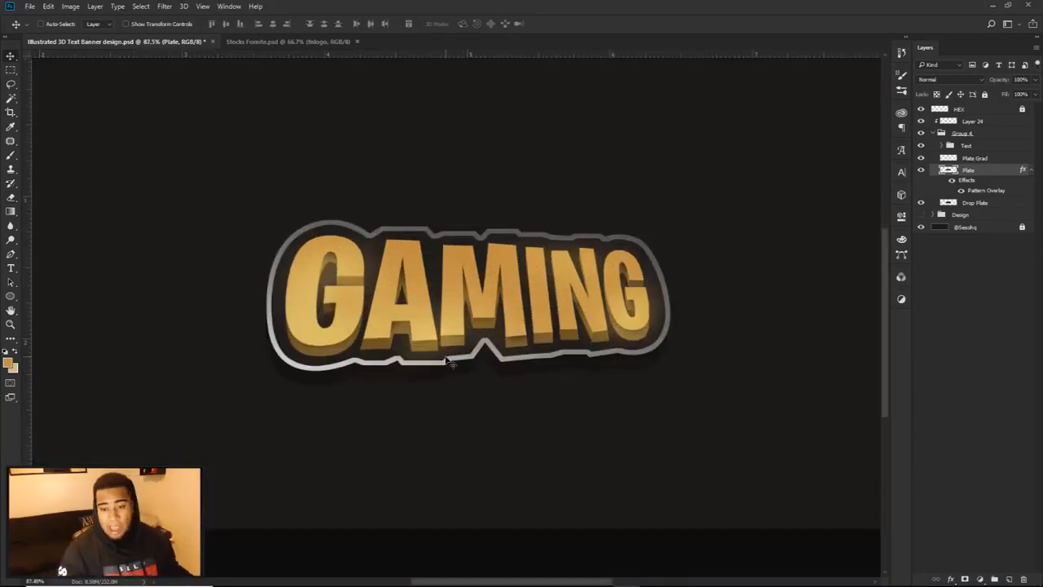
double_click(986, 192)
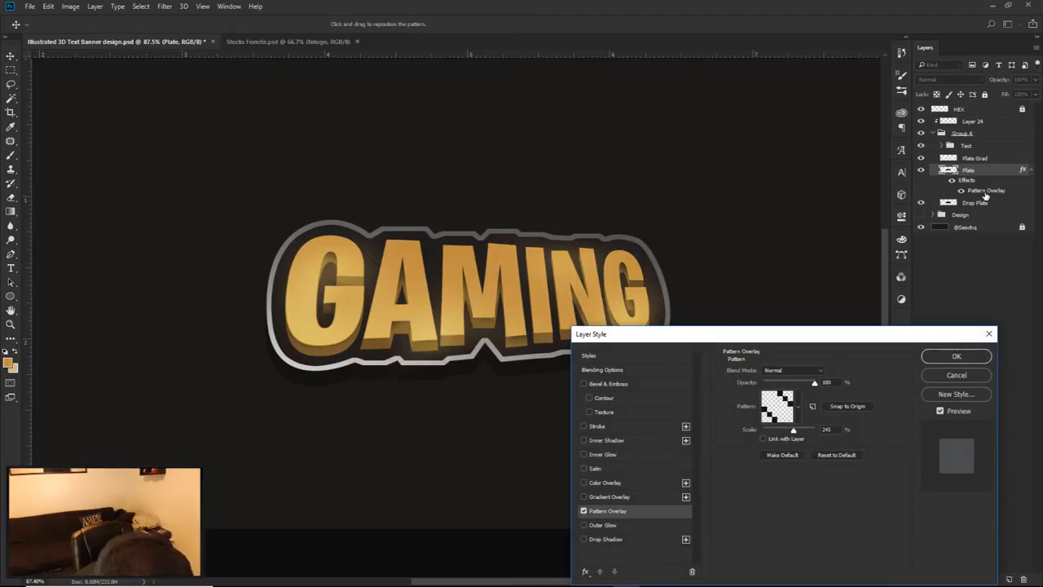
drag(800, 339, 818, 299)
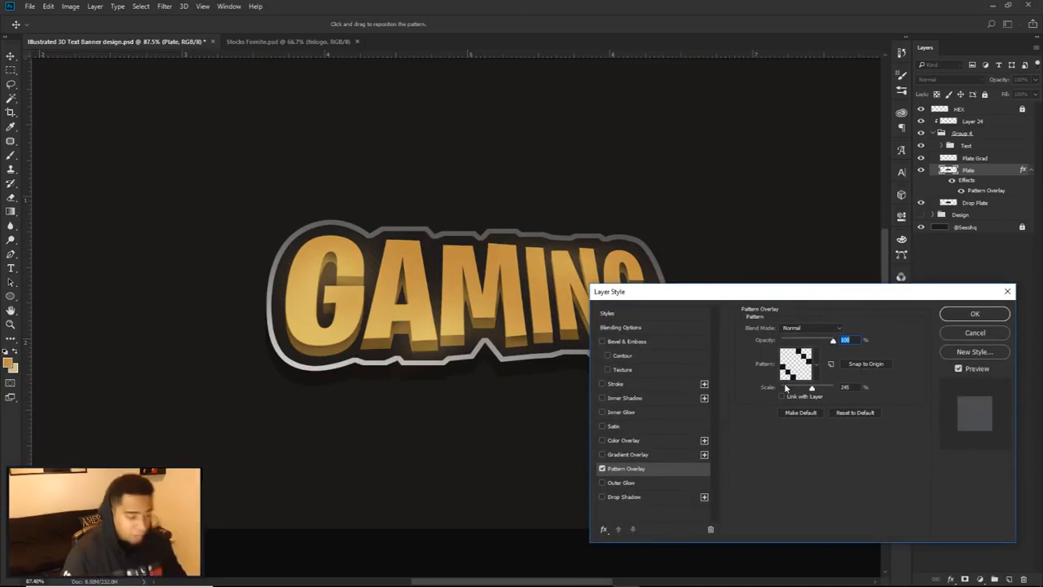
drag(815, 389, 812, 390)
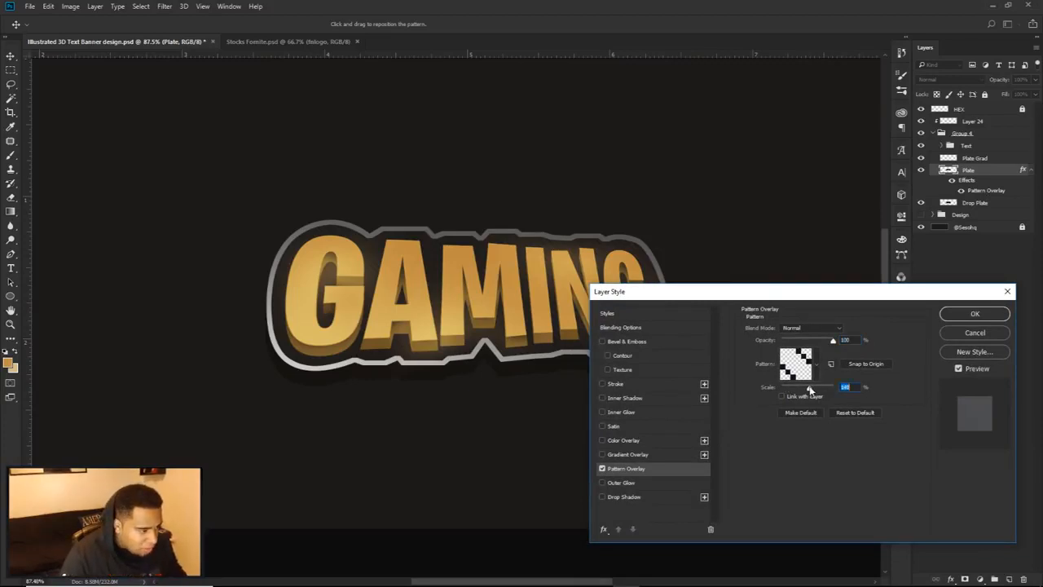
click(970, 316)
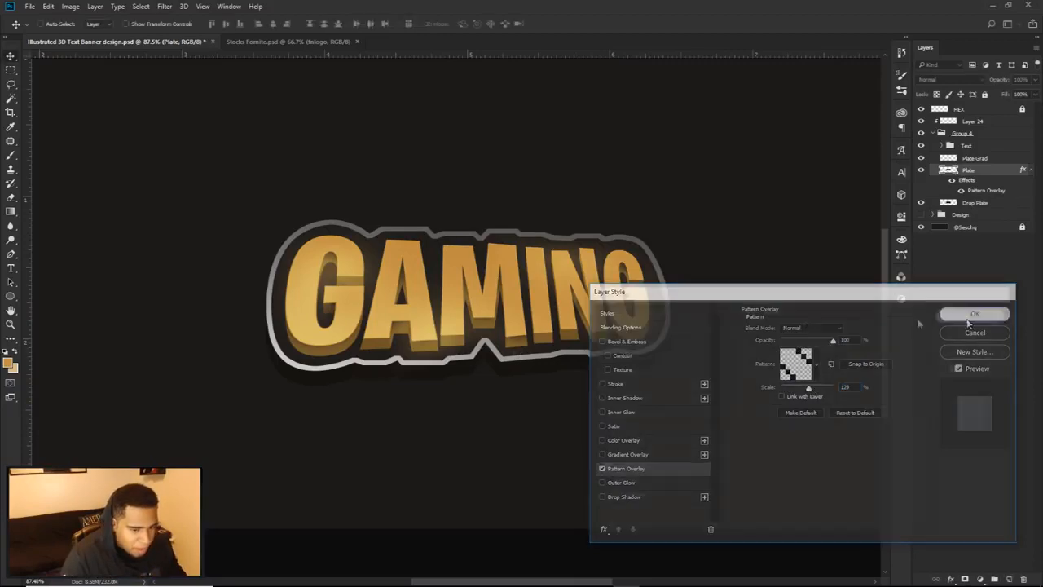
key(ctrl+0)
drag(564, 340, 608, 326)
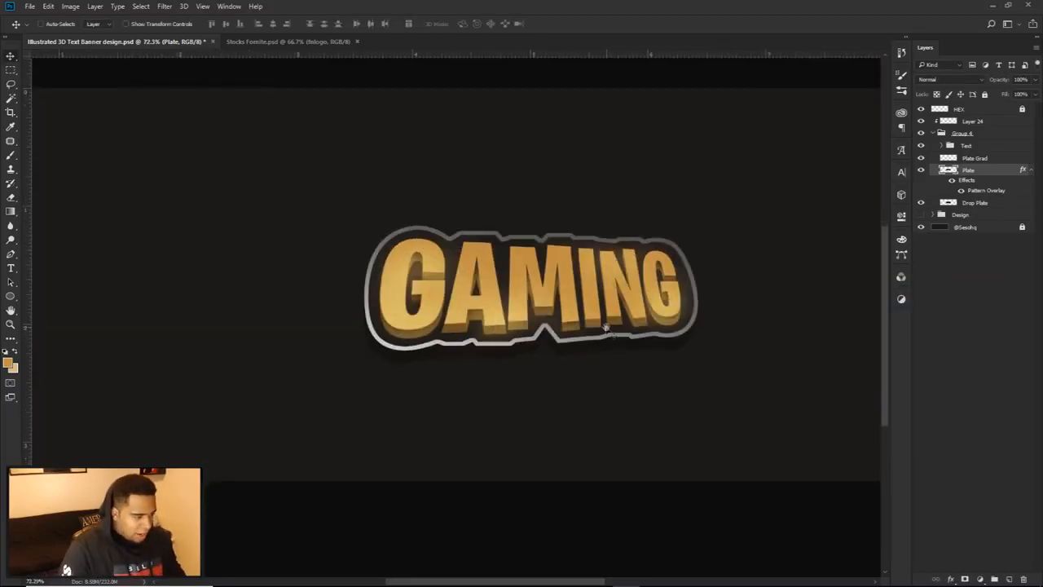
scroll(550, 327, down, 1)
scroll(550, 327, down, 1)
scroll(550, 326, up, 2)
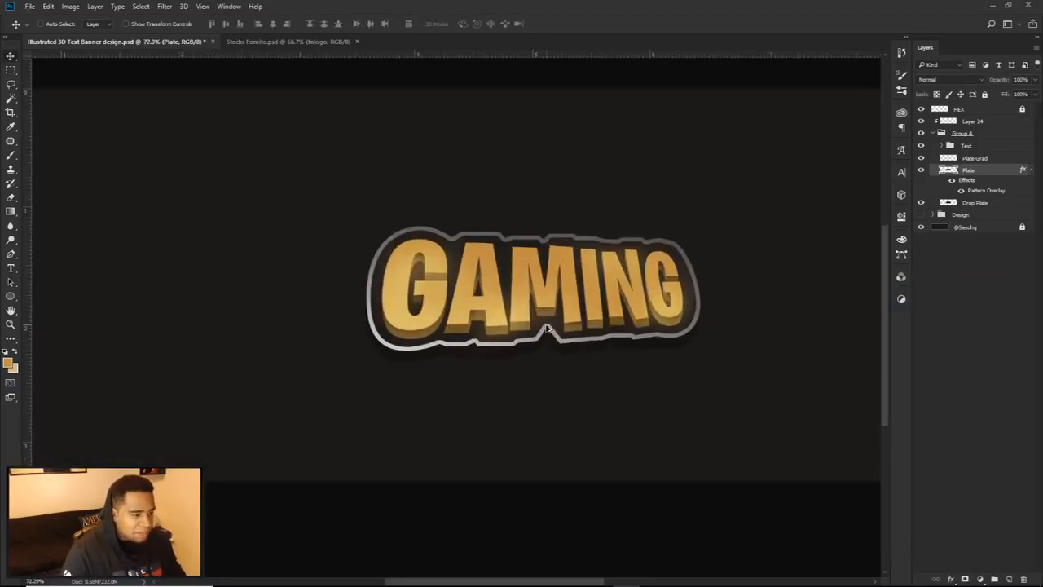
Add a new layer above Drop Plate and clip it to the Drop Plate layer.
scroll(497, 364, up, 3)
click(966, 202)
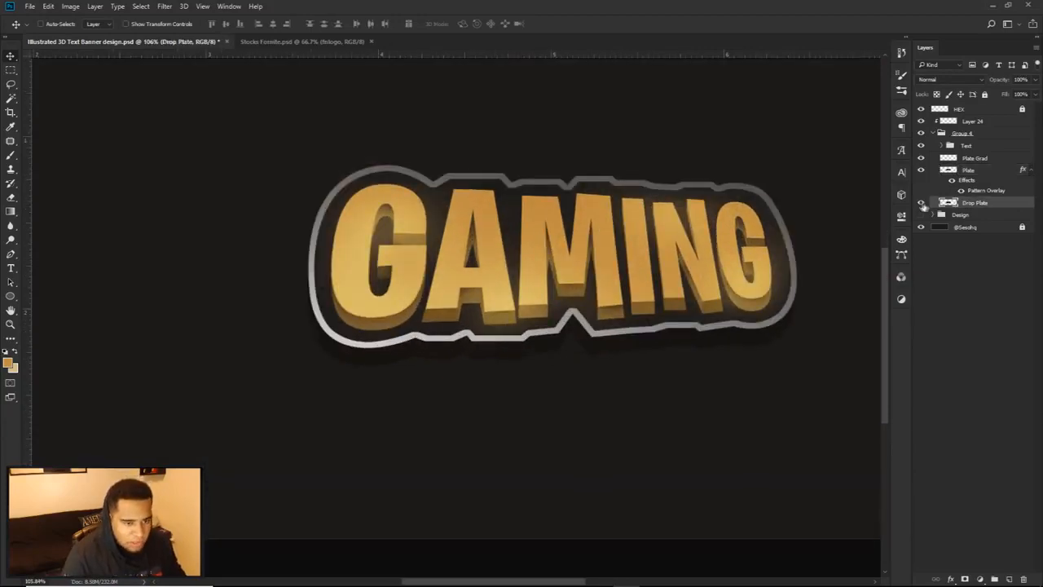
right_click(989, 203)
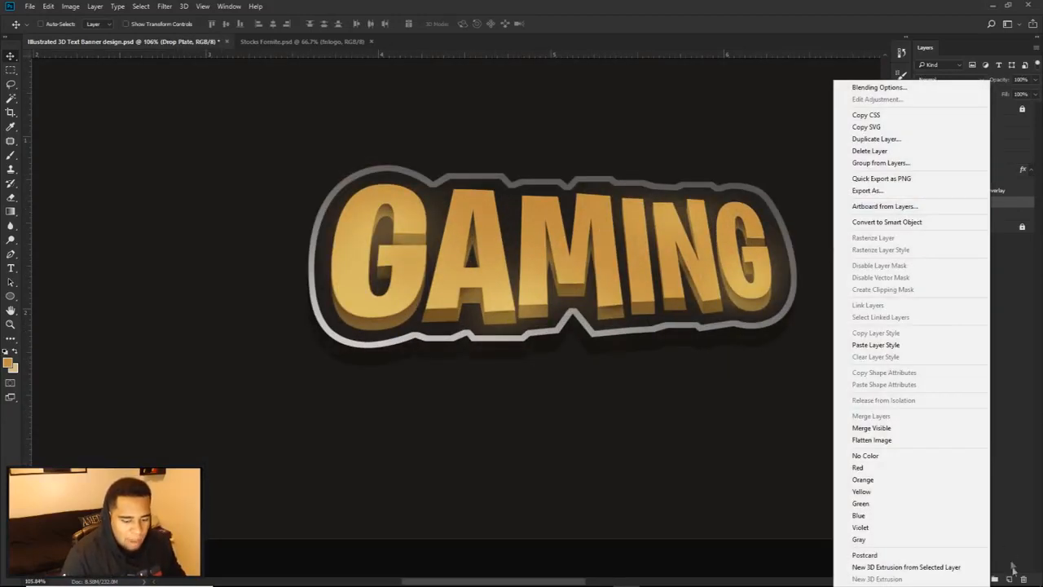
click(1011, 575)
click(1012, 578)
right_click(982, 203)
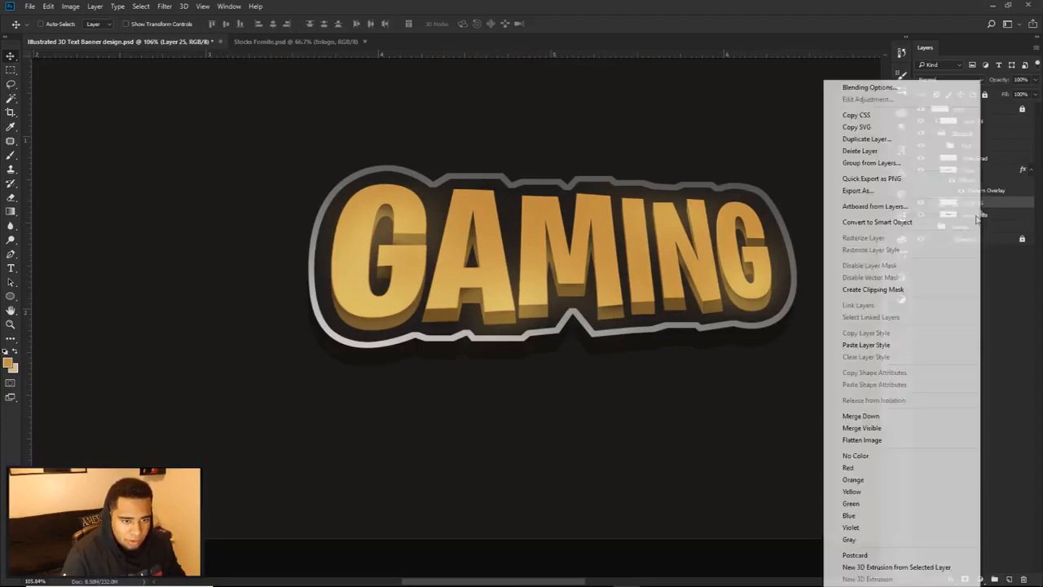
click(890, 292)
Set the foreground colour to black (000000) and brush soft shadows along the drop plate on the clipped layer.
key(b)
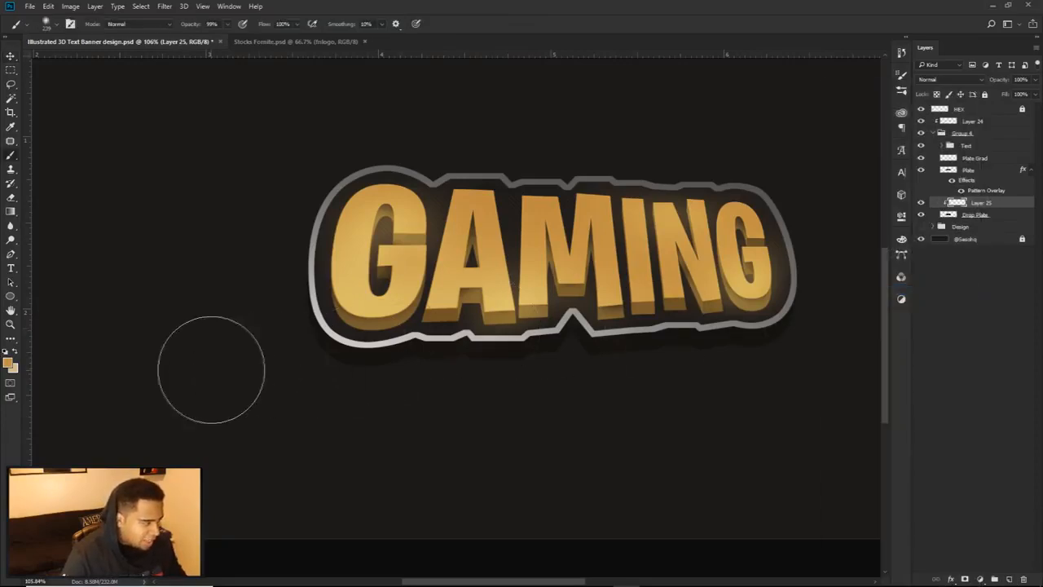
click(9, 362)
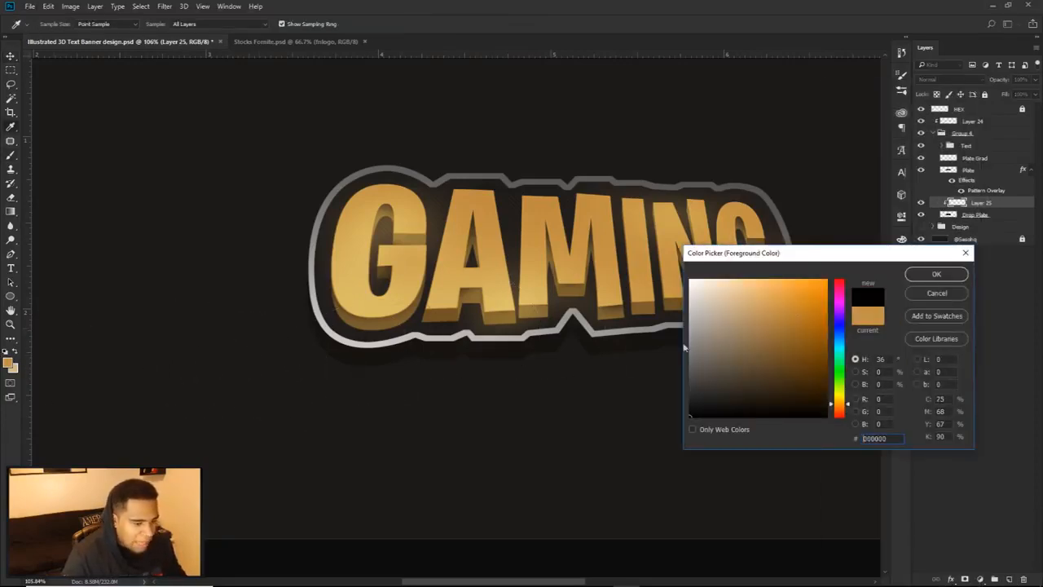
click(933, 276)
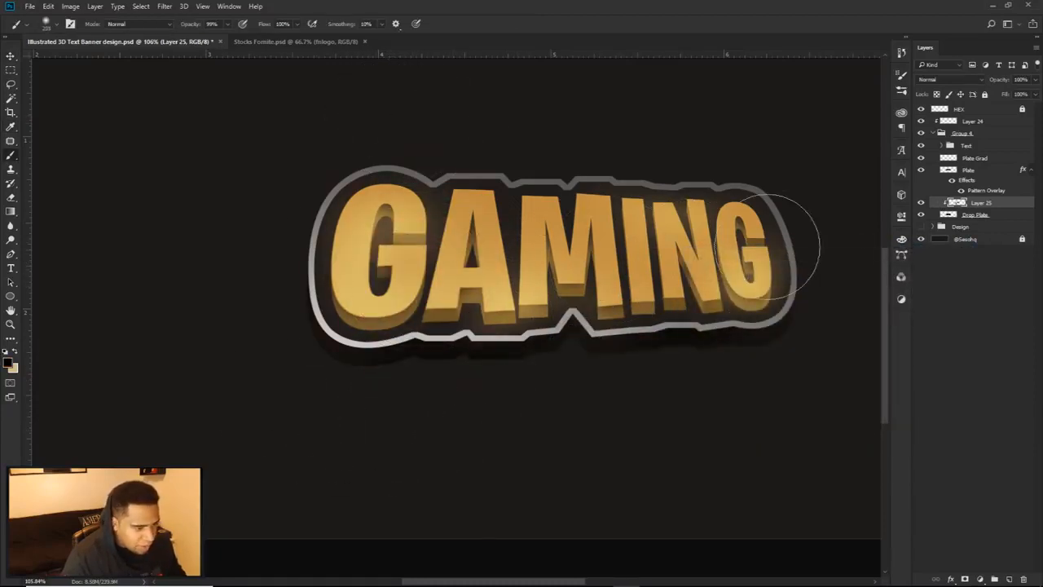
scroll(681, 279, down, 5)
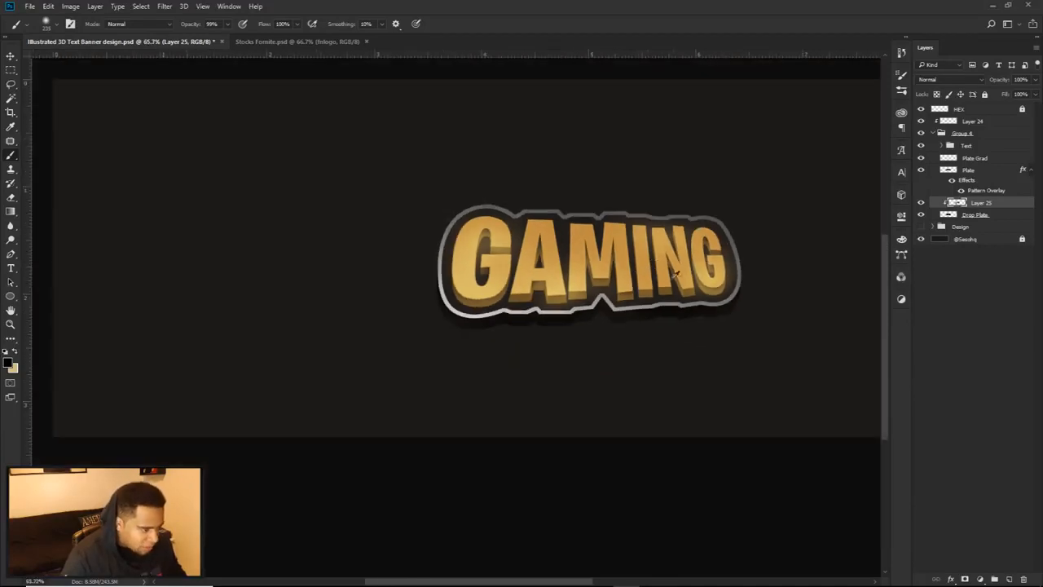
Compare the finished Design group with the current GAMING artwork by switching which of them is shown.
scroll(677, 306, down, 1)
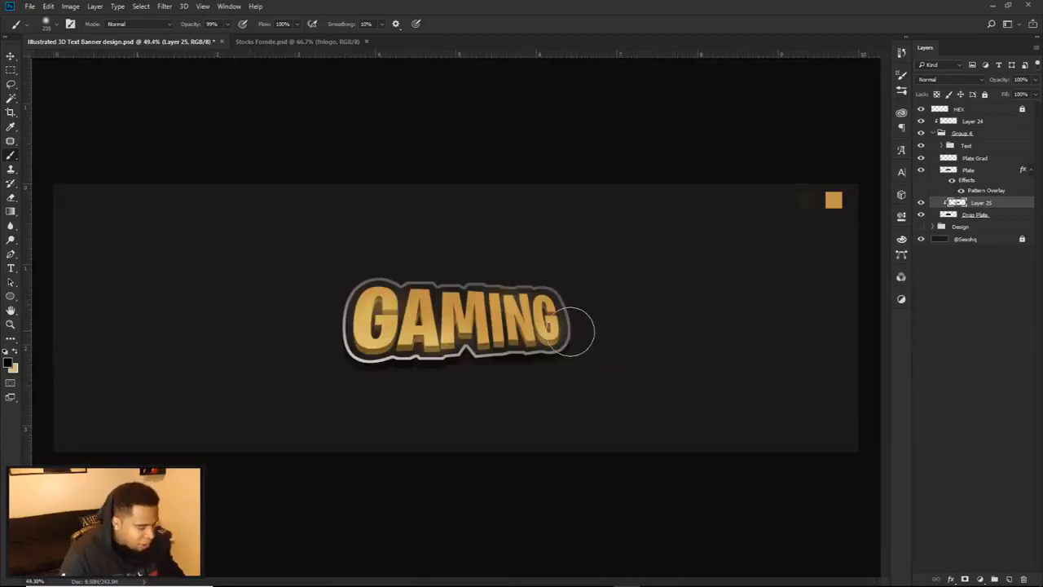
key(v)
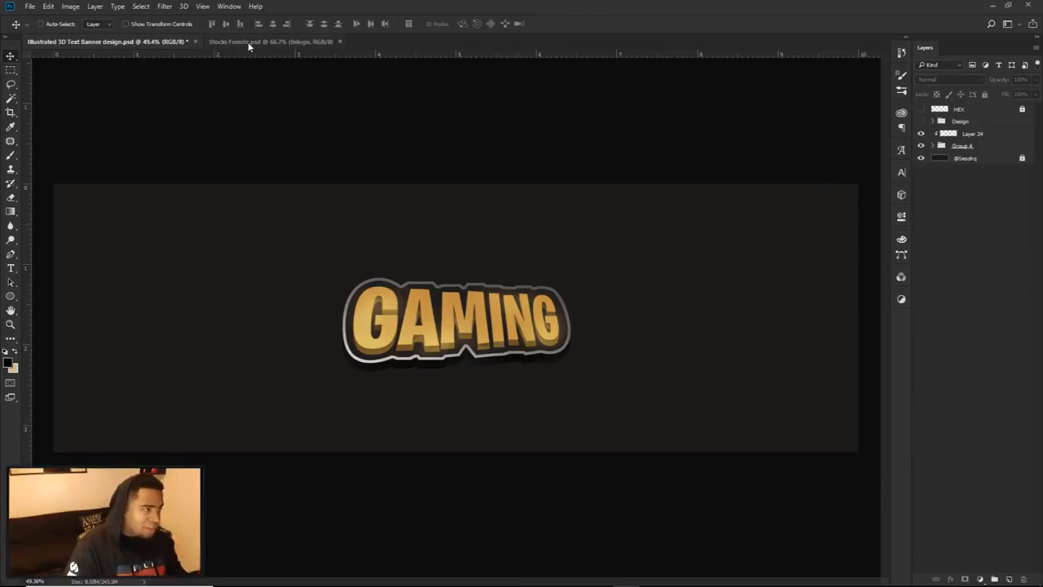
click(922, 120)
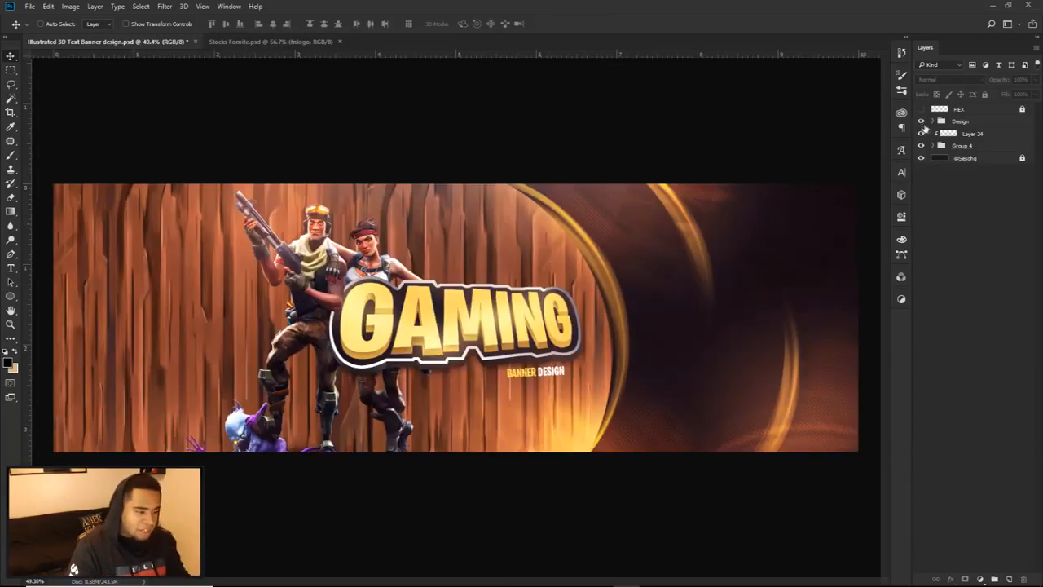
drag(922, 134, 922, 146)
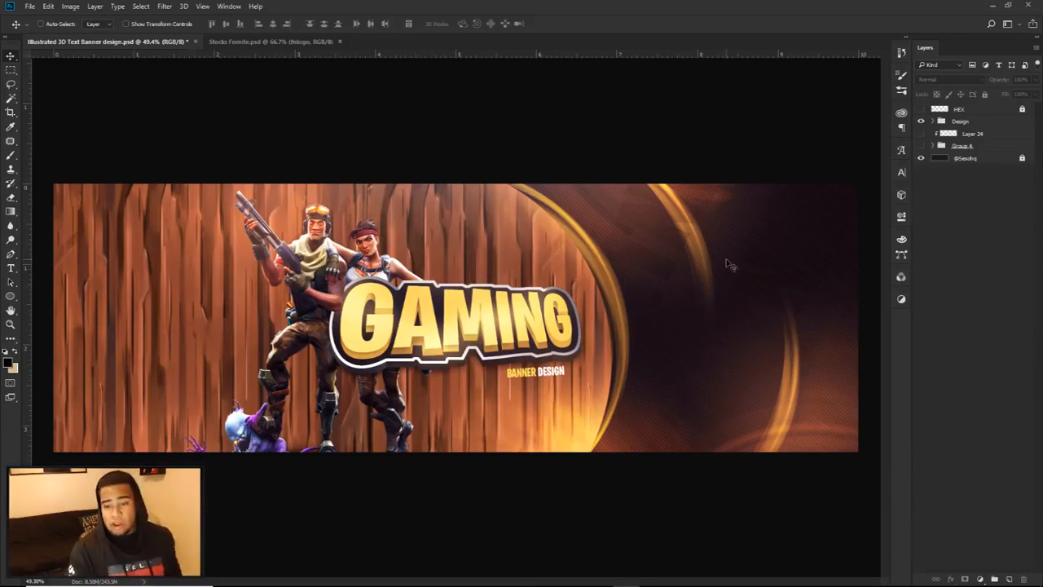
click(922, 121)
click(922, 146)
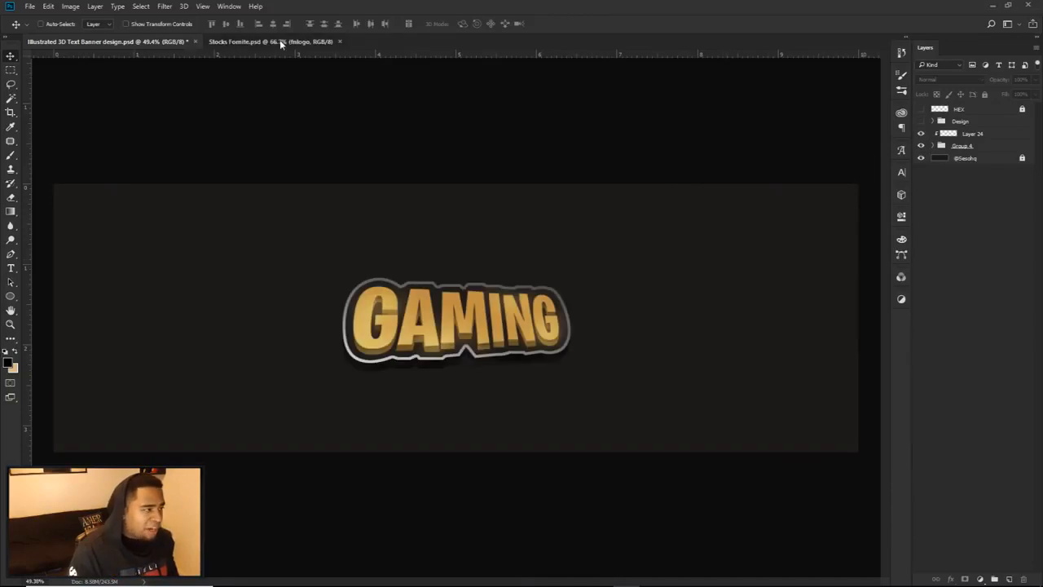
Bring the wood texture from Stocks Fornite.psd into the banner, place it below Group 4 and align it to the canvas's right edge.
click(280, 41)
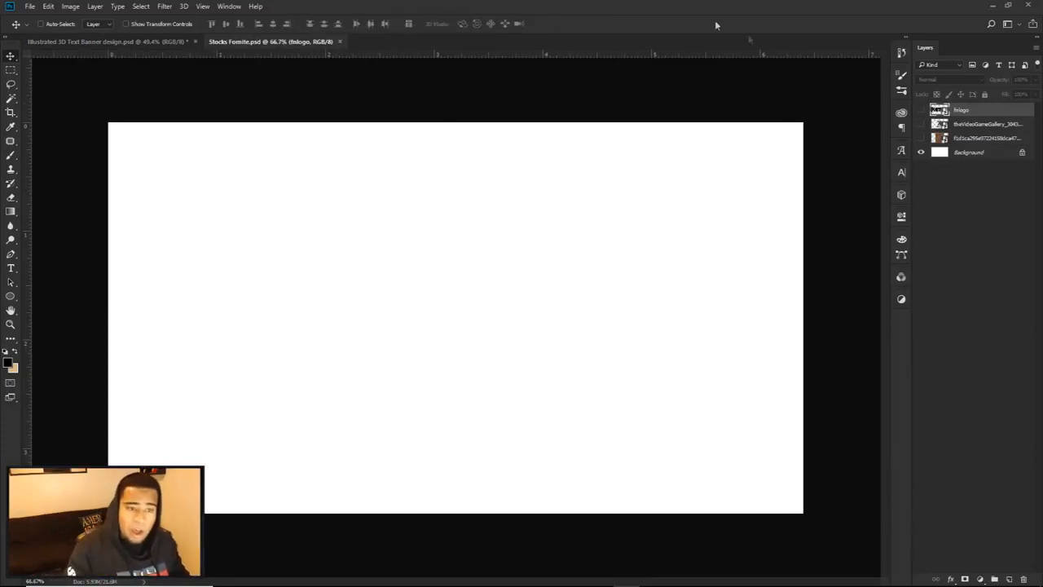
click(922, 140)
click(961, 139)
drag(507, 169, 256, 242)
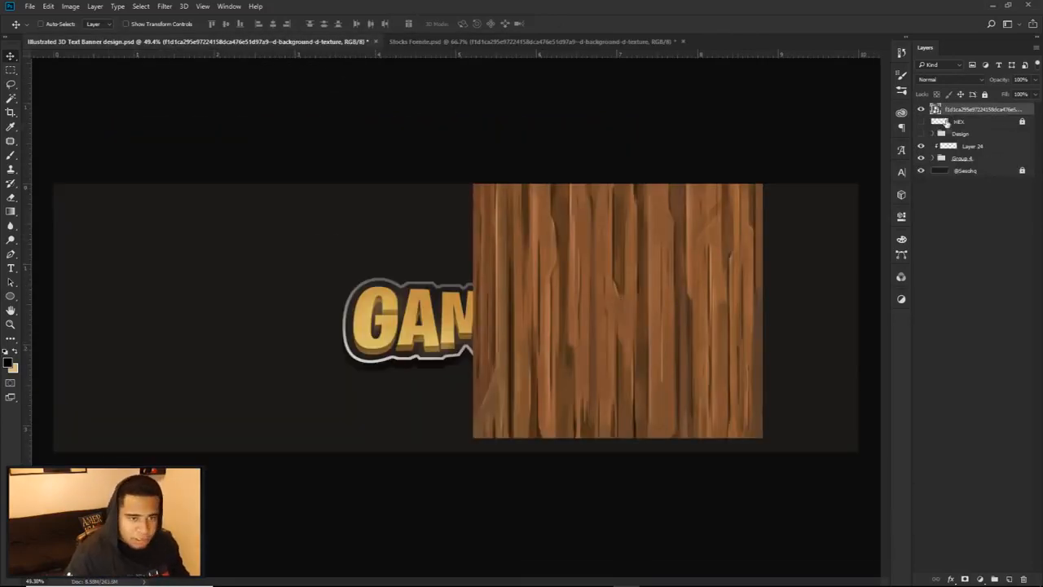
drag(960, 122, 962, 164)
drag(628, 361, 716, 367)
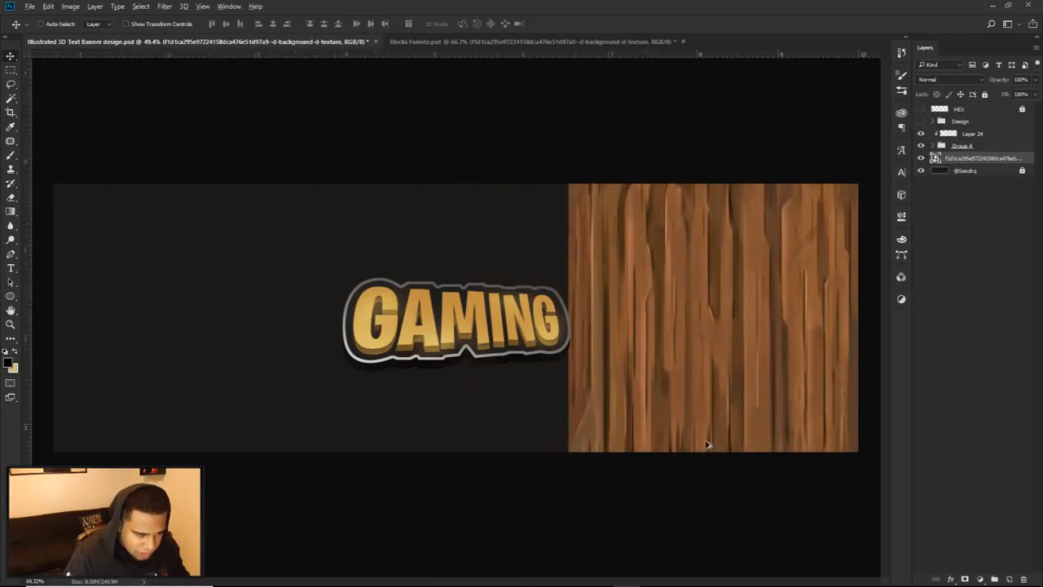
Duplicate the wood texture leftwards until three side-by-side copies cover the whole banner background.
scroll(709, 408, up, 2)
scroll(527, 354, down, 2)
scroll(555, 289, down, 1)
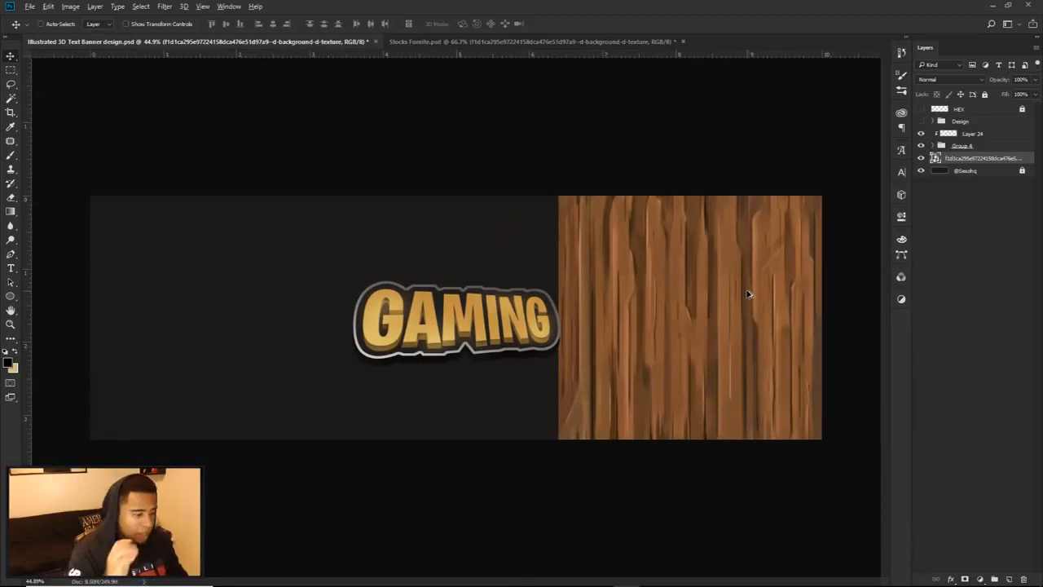
drag(745, 319, 481, 299)
key(ctrl+j)
drag(660, 318, 383, 281)
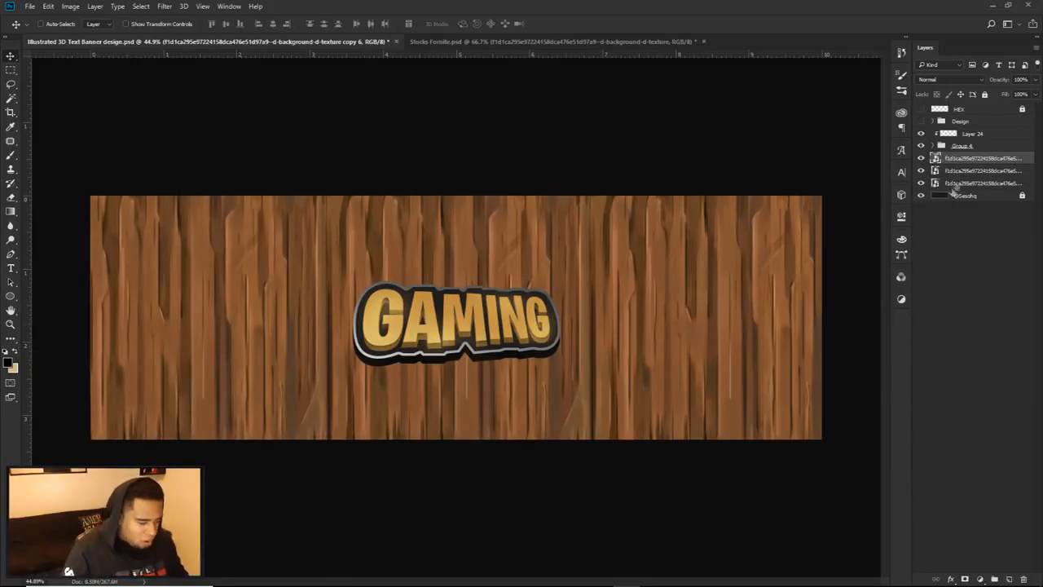
Add a new layer above the wood textures and brush large soft spots of sampled wood brown around the banner's edges.
click(1008, 575)
key(b)
alt+click(652, 285)
drag(683, 307, 728, 315)
drag(622, 421, 664, 430)
click(645, 166)
click(494, 493)
click(269, 170)
click(192, 452)
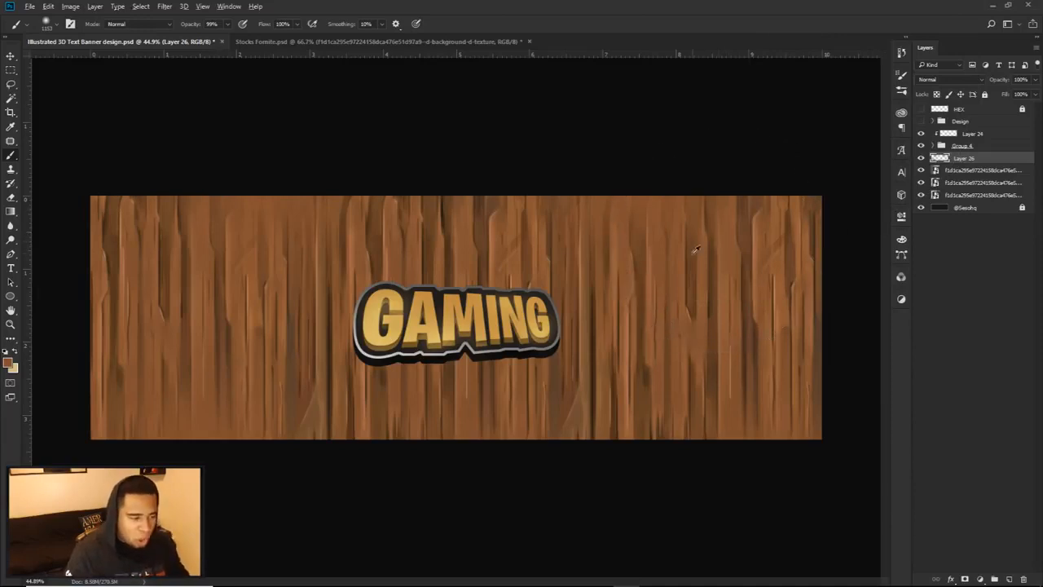
mouse_move(649, 272)
mouse_down()
mouse_move(617, 319)
mouse_move(627, 264)
mouse_move(366, 247)
mouse_move(611, 354)
mouse_move(419, 285)
mouse_move(460, 329)
mouse_move(600, 296)
mouse_move(630, 268)
mouse_up()
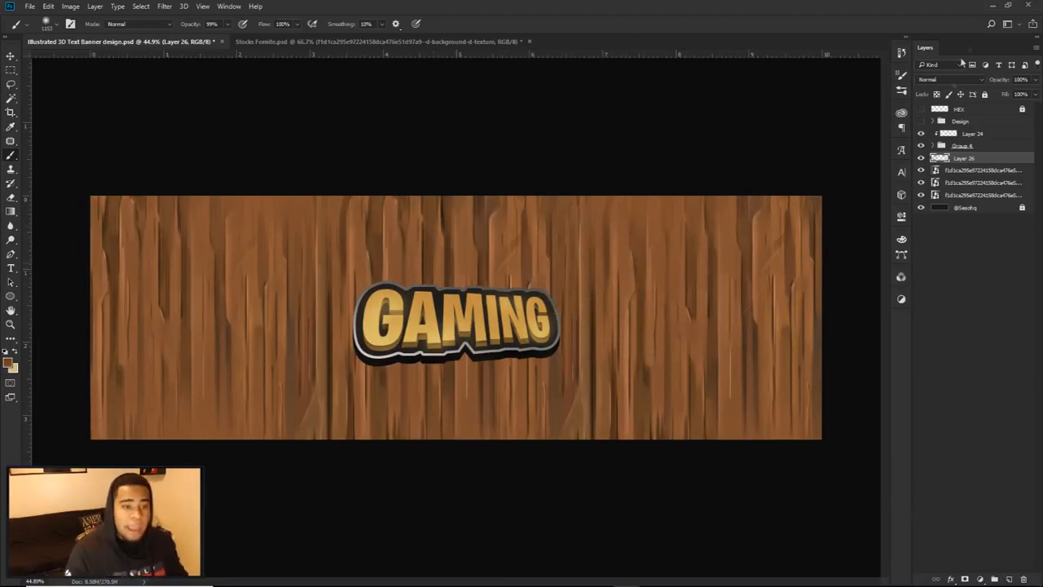
Set the brushed layer to Linear Dodge (Add) at 75% opacity and paint a smaller glow beneath the GAMING text.
click(948, 80)
click(941, 168)
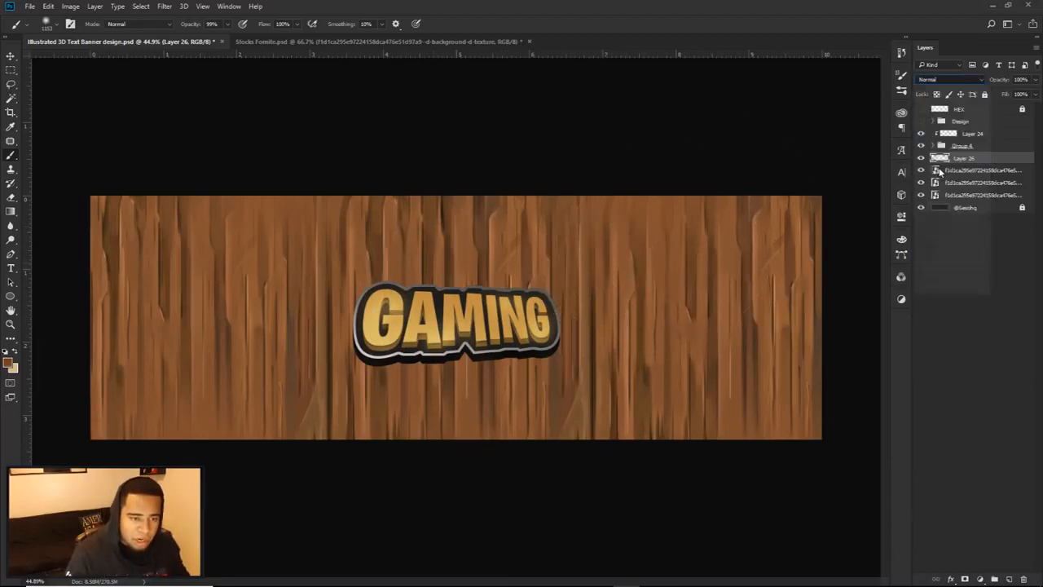
click(1036, 79)
drag(1034, 92, 1022, 93)
alt+right_click(530, 367)
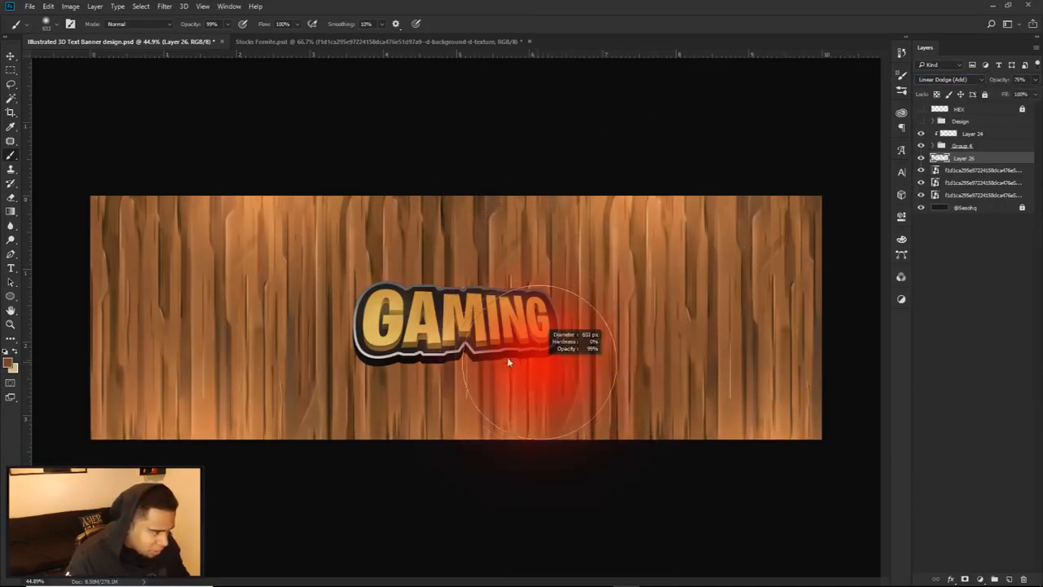
click(921, 158)
click(921, 158)
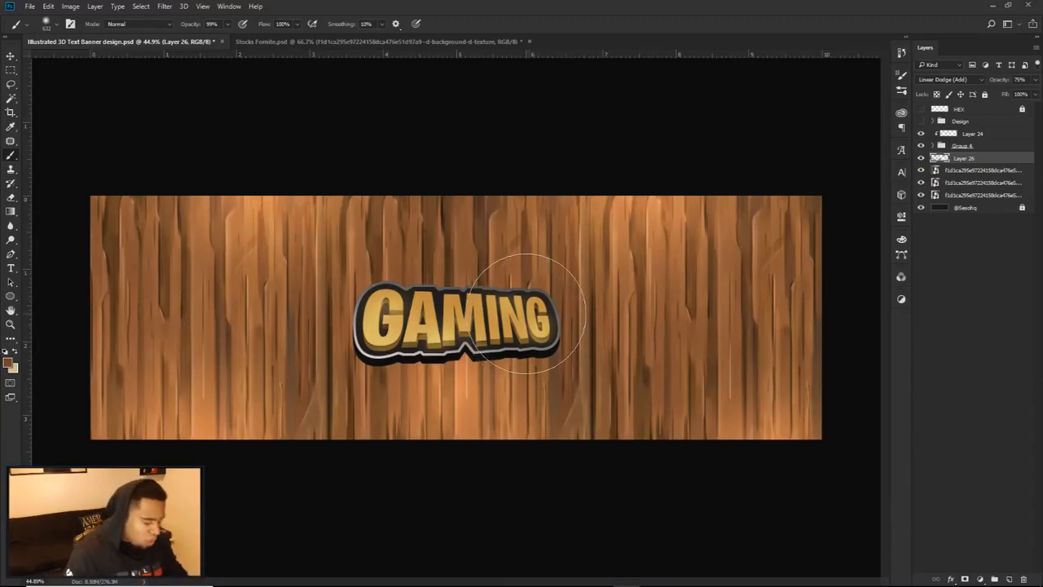
Bring the character render from Stocks Fornite.psd into the banner and place it behind the left part of the GAMING text.
key(v)
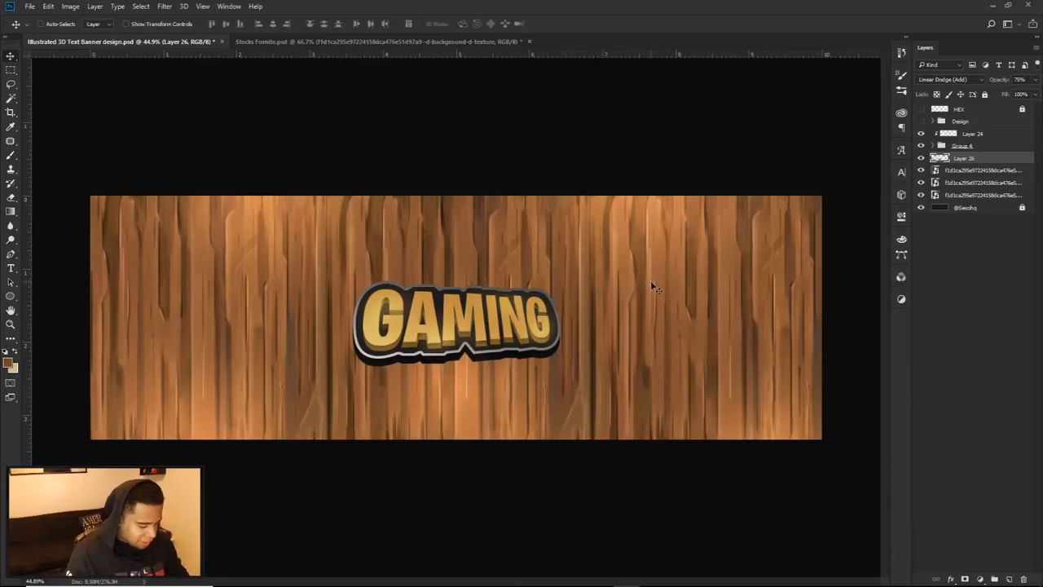
click(375, 42)
click(921, 139)
click(921, 125)
click(952, 126)
drag(545, 268, 321, 374)
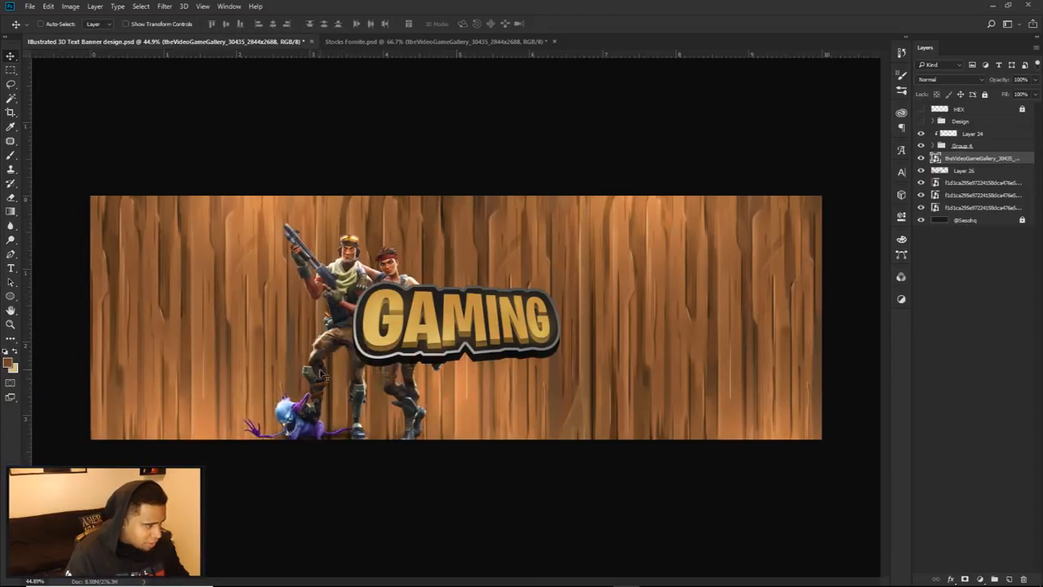
drag(961, 163, 963, 130)
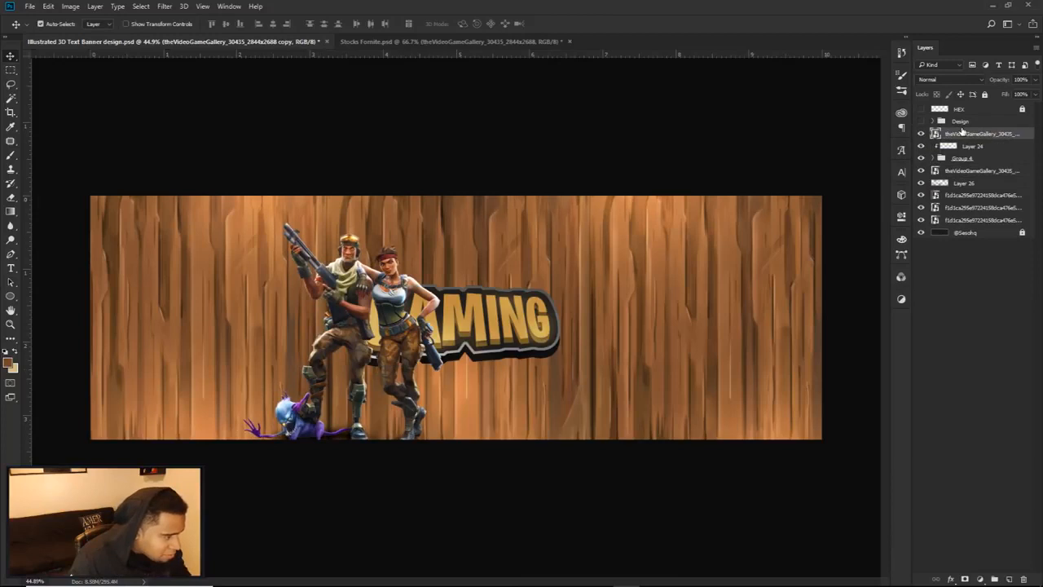
key(Delete)
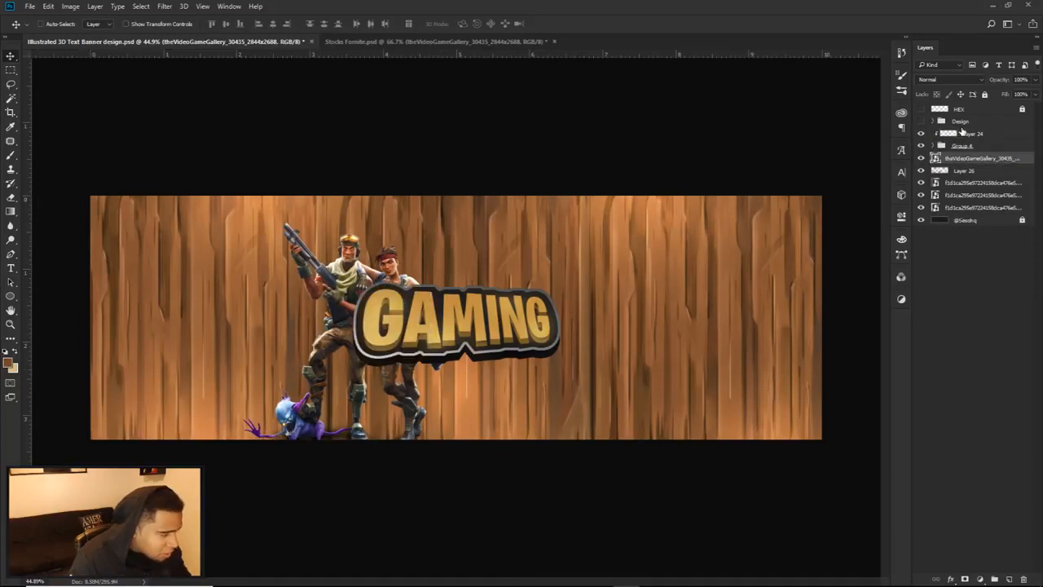
Enlarge the character render slightly and reposition it behind the letter G, with its feet at the banner's lower edge.
mouse_move(515, 285)
mouse_down()
mouse_move(494, 290)
mouse_move(506, 297)
mouse_up()
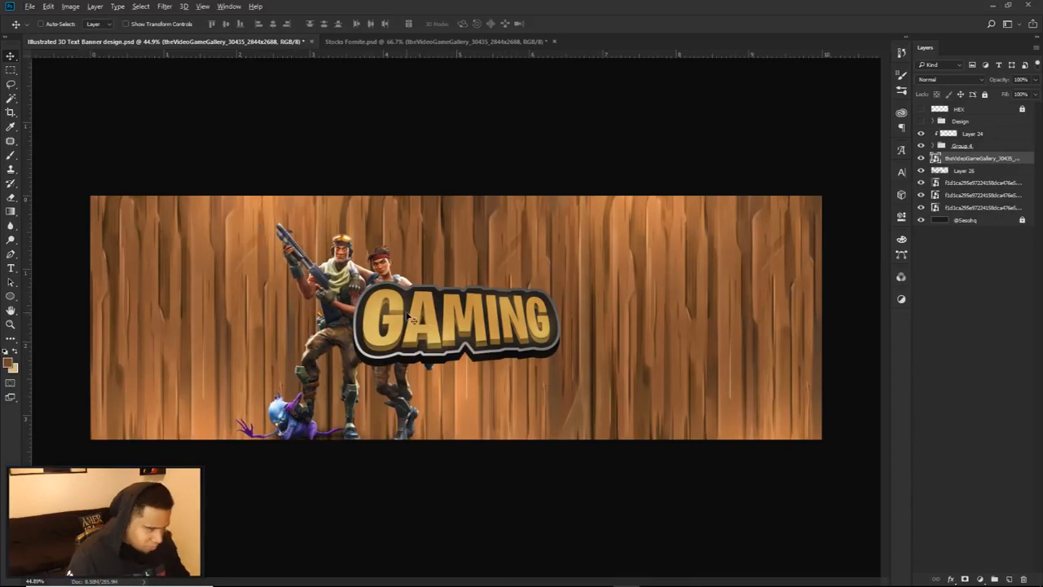
key(ctrl+t)
drag(495, 203, 500, 195)
key(Return)
click(471, 302)
drag(471, 302, 467, 311)
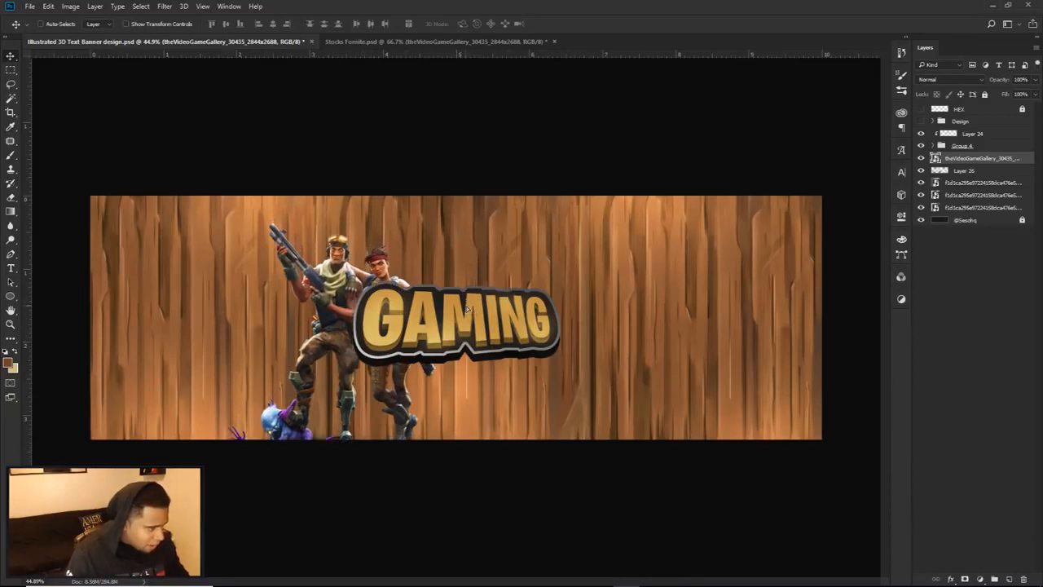
key(Right)
key(Right)
key(Right)
key(Right)
key(Right)
key(Right)
key(Right)
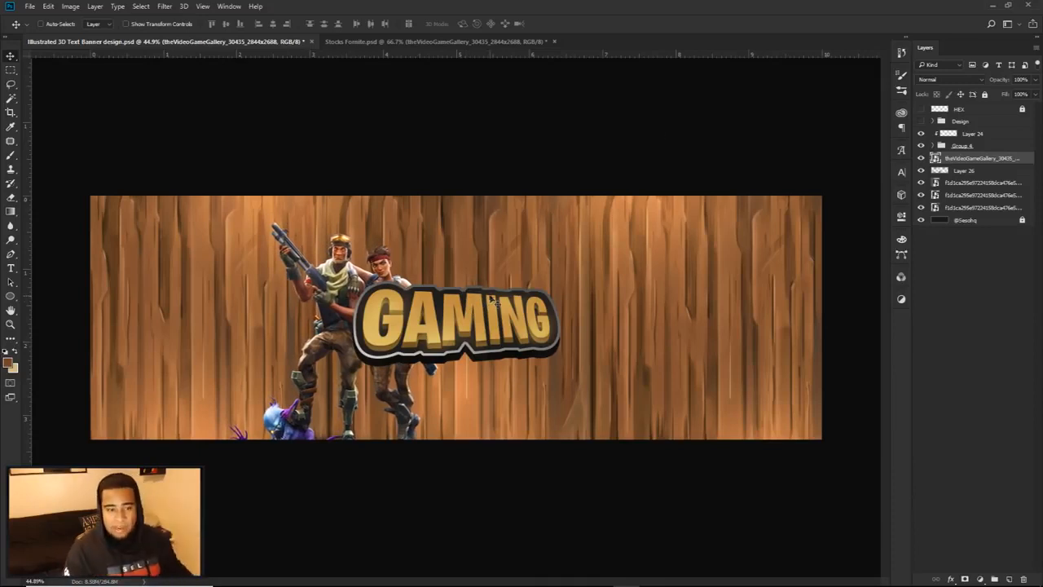
Duplicate the character render layer and place the copy above Layer 24, in front of the GAMING text.
click(920, 120)
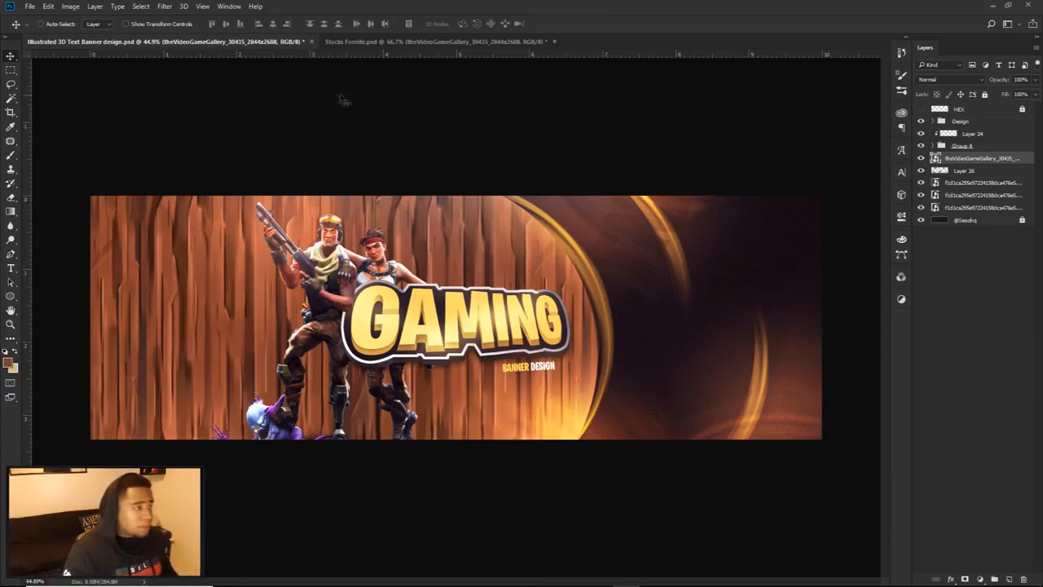
click(922, 121)
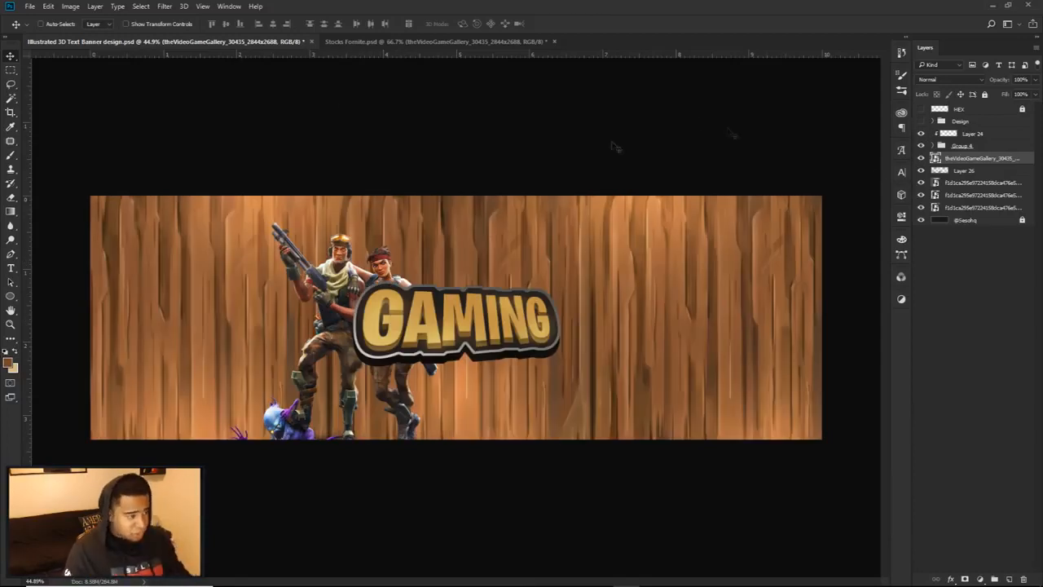
scroll(350, 312, up, 8)
drag(356, 300, 453, 292)
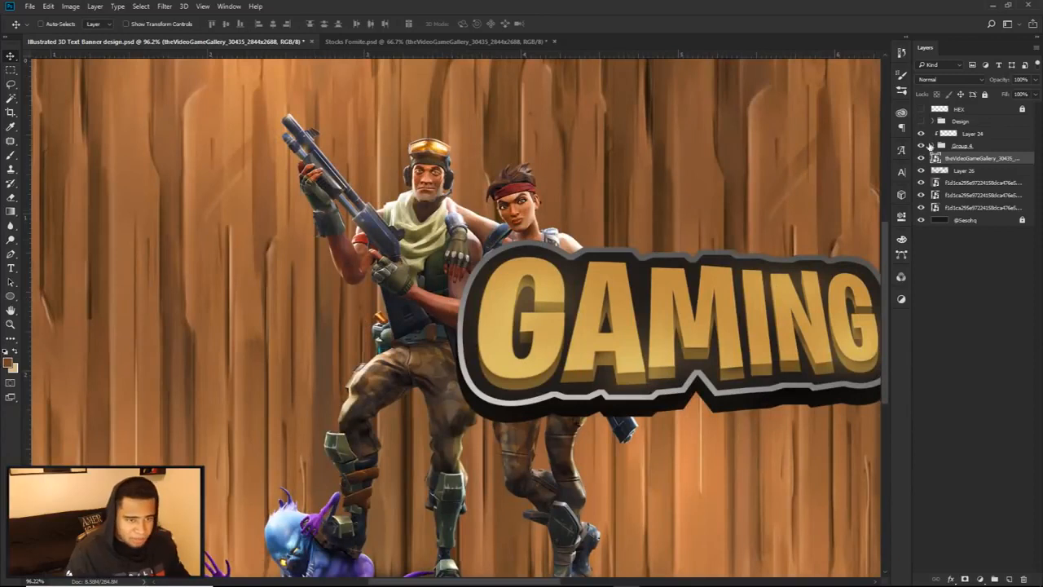
drag(960, 158, 949, 134)
Draw a closed Pen tool path around the male character's bent forearm and elbow, following the outer arm edge.
key(p)
scroll(445, 281, up, 6)
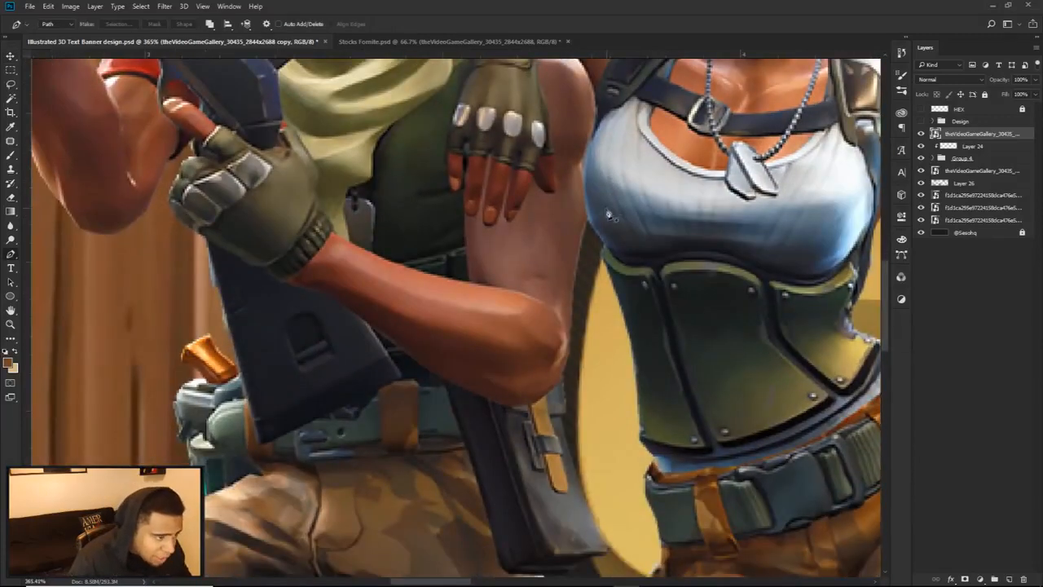
click(588, 219)
drag(572, 308, 570, 348)
drag(557, 385, 516, 406)
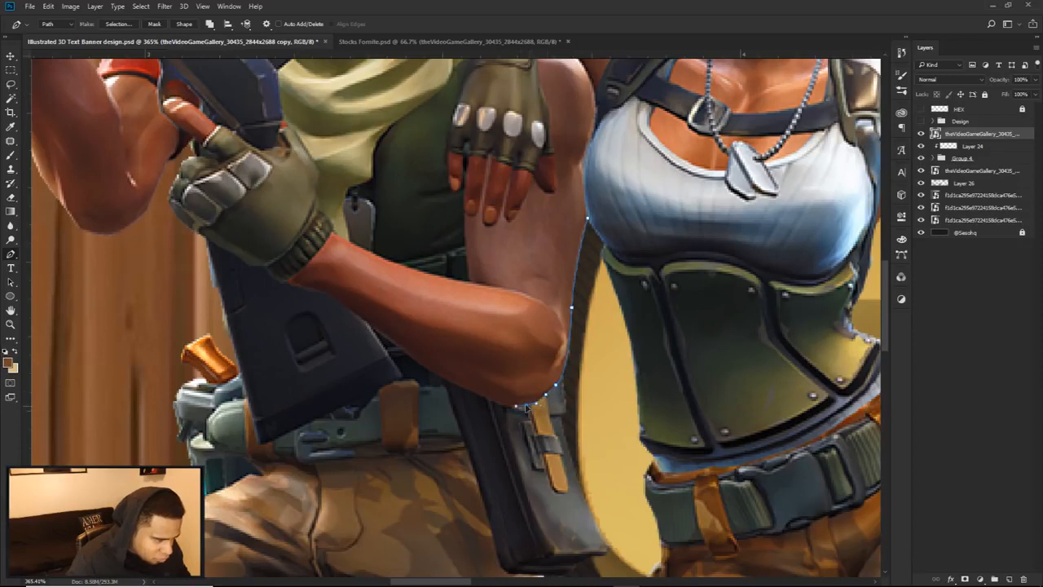
click(479, 401)
click(430, 371)
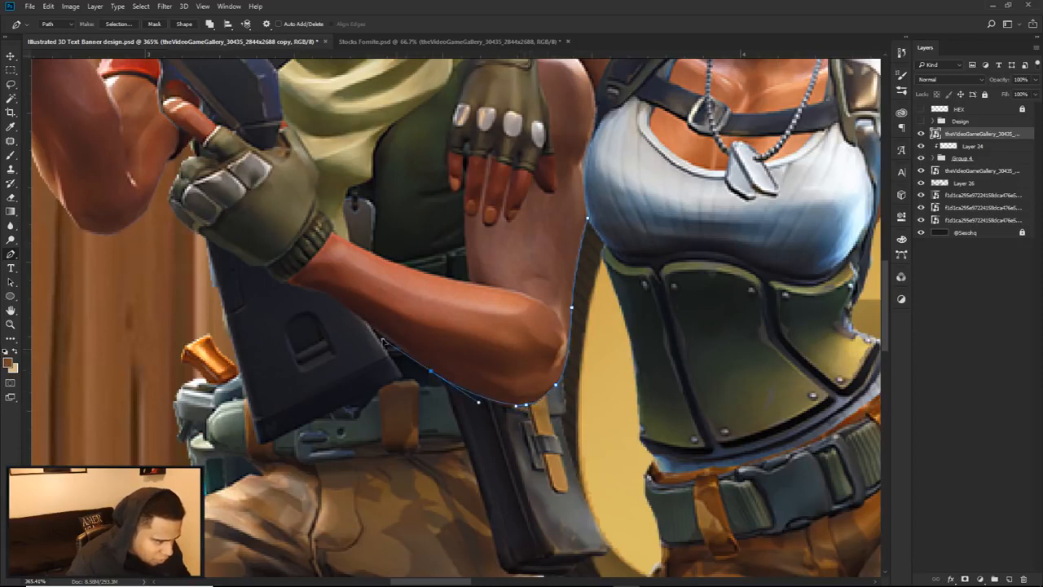
drag(376, 337, 377, 336)
click(365, 269)
drag(453, 221, 486, 222)
key(ctrl+z)
click(489, 173)
click(540, 159)
click(588, 218)
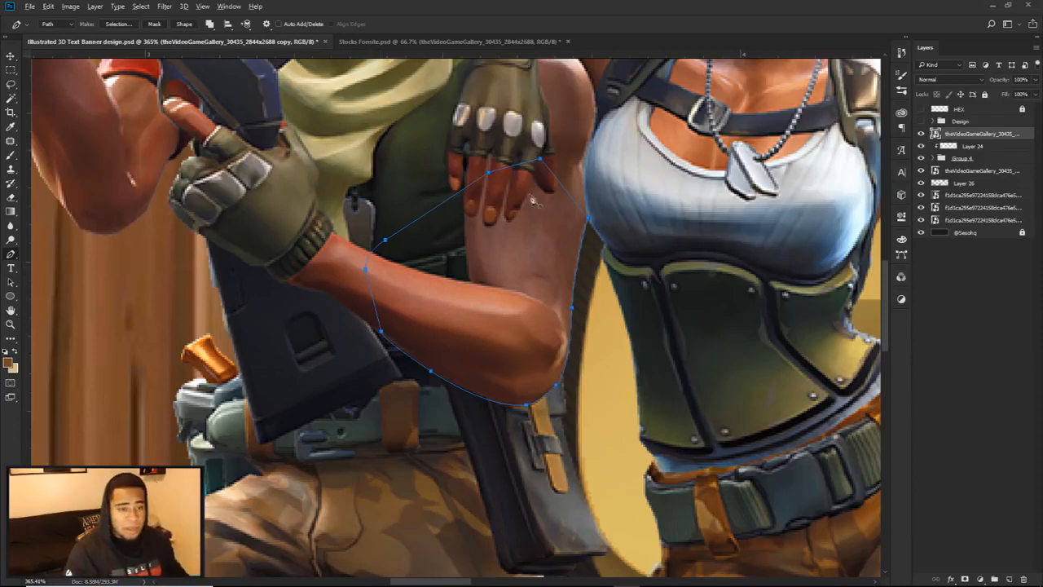
Turn the arm path into a new selection with a 0-pixel feather and copy the selected arm to a new layer.
scroll(534, 199, down, 3)
right_click(644, 178)
click(657, 231)
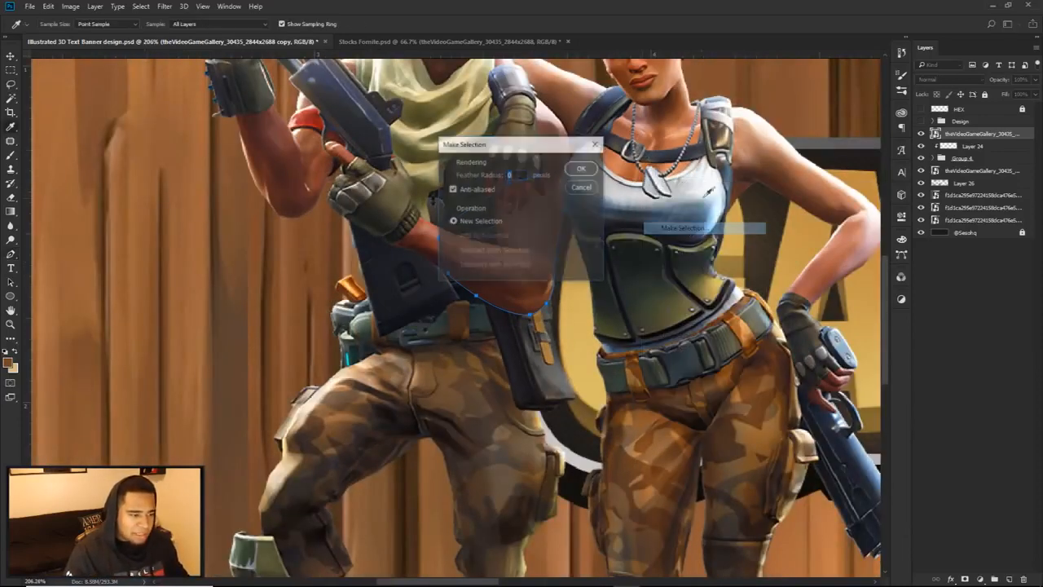
key(Return)
key(m)
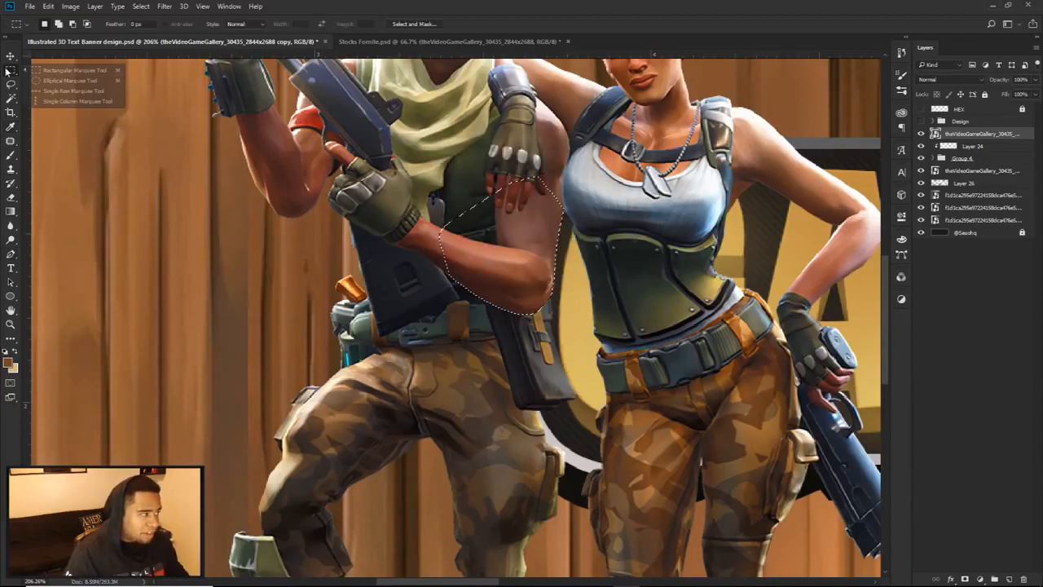
right_click(652, 212)
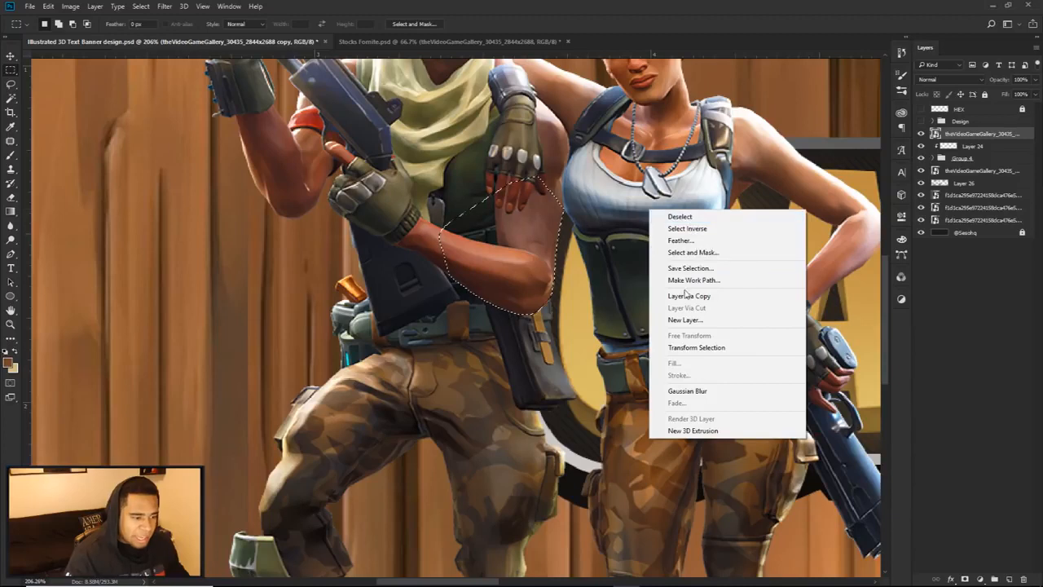
click(694, 298)
click(958, 145)
key(Delete)
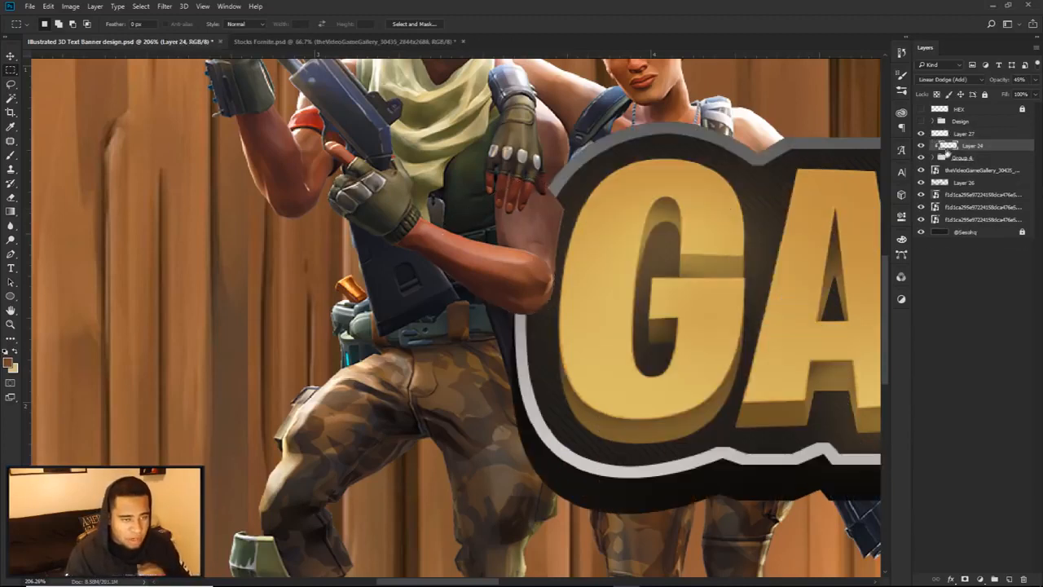
key(ctrl+z)
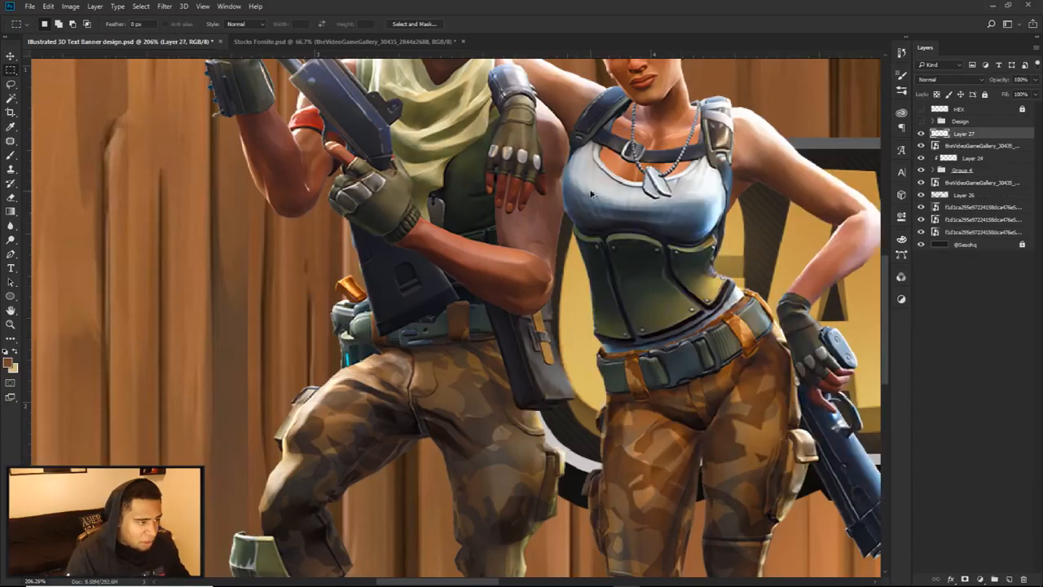
key(ctrl+alt+z)
key(ctrl+shift+z)
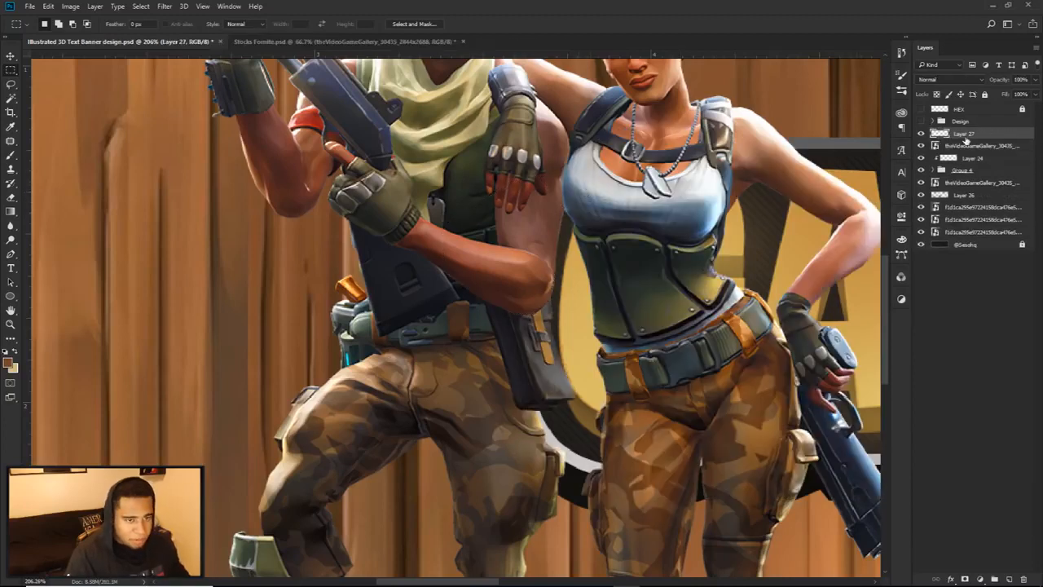
Delete Layer 27, the copied arm layer above the character render copy.
key(Delete)
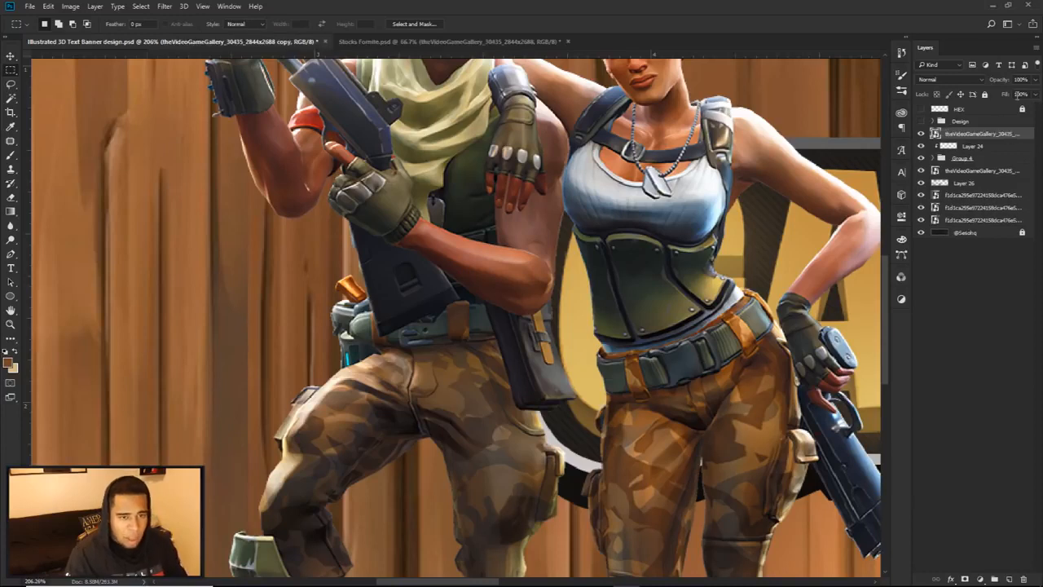
key(ctrl+z)
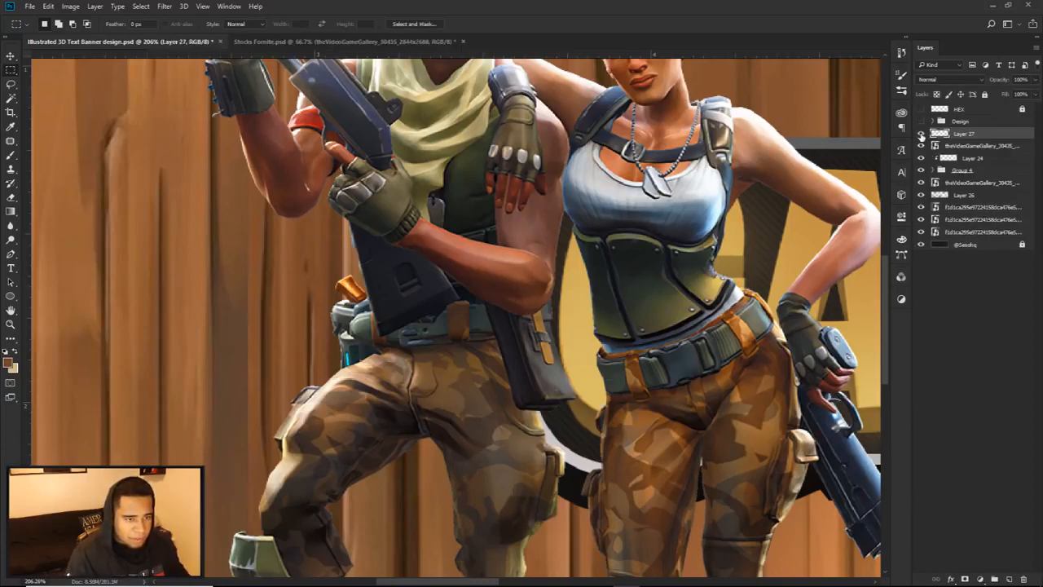
key(ctrl+t)
key(Escape)
key(Delete)
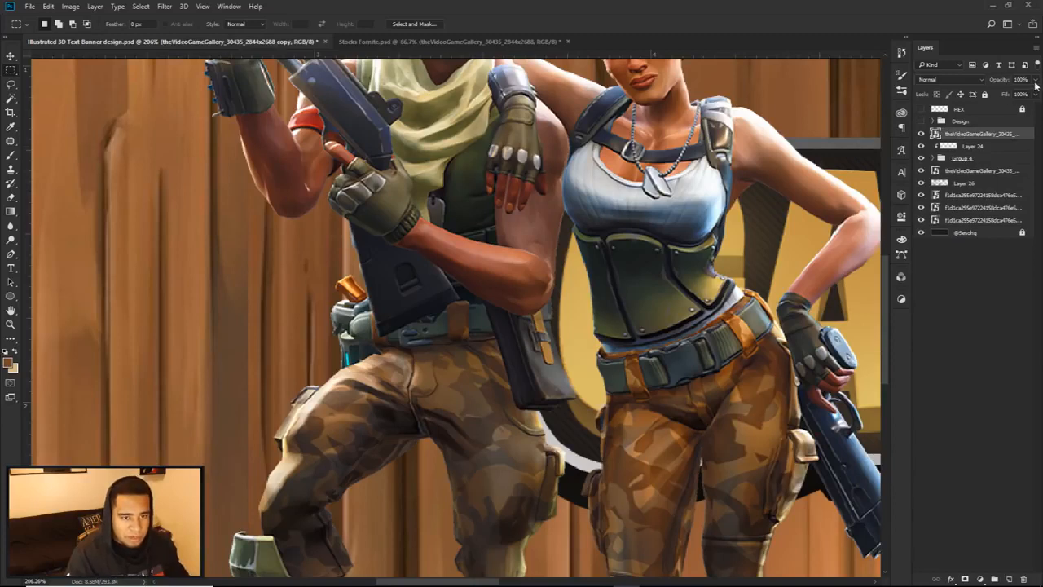
Lower the character render copy's opacity to 49% so the GAMING plate shows through it.
click(921, 135)
click(921, 135)
click(921, 135)
click(921, 134)
drag(1036, 81, 1011, 95)
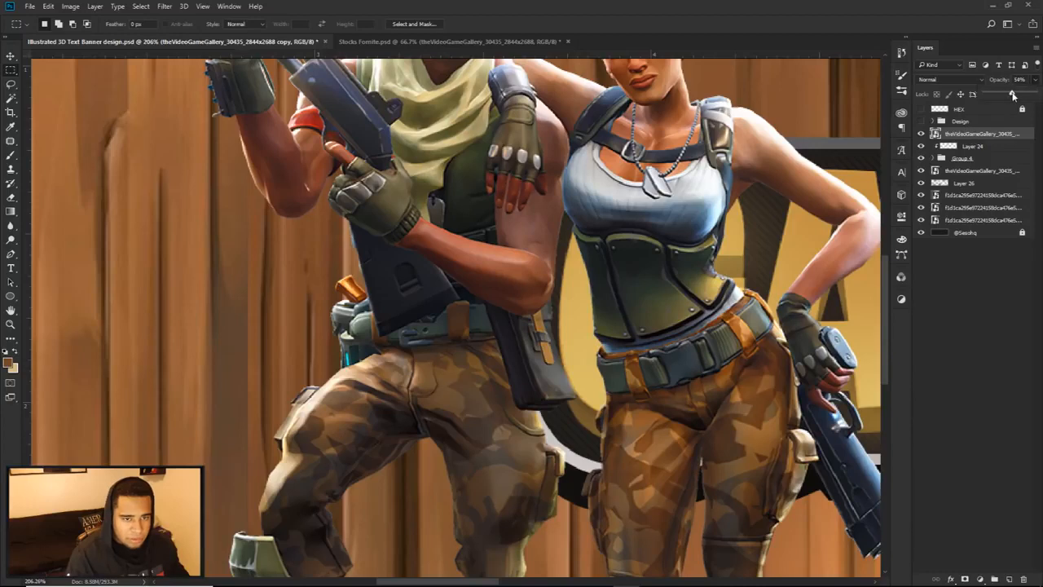
Draw a Pen tool path down the man's outer upper arm, around the elbow and onto the forearm's underside.
key(p)
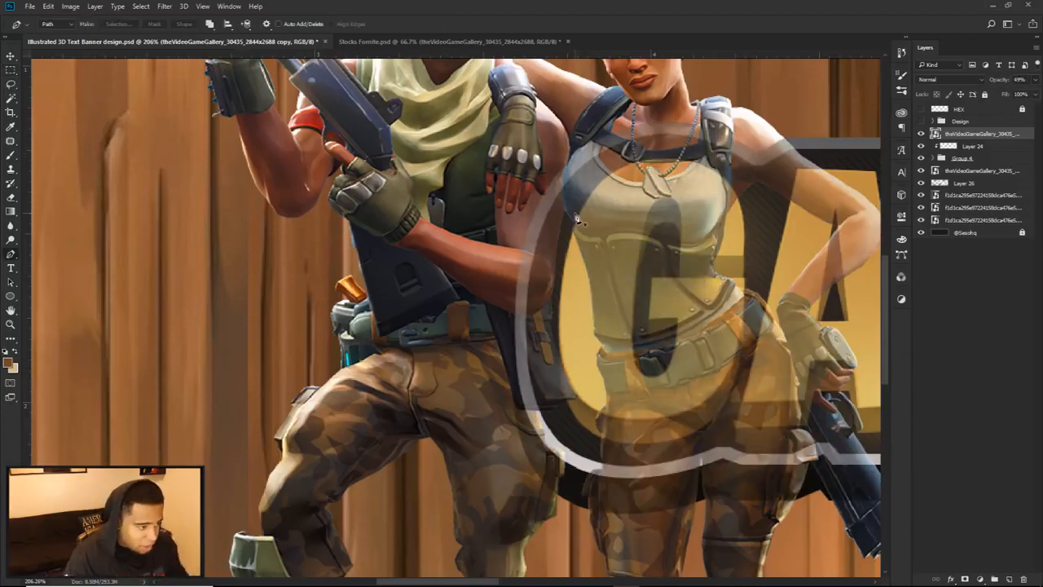
scroll(580, 218, up, 2)
click(569, 141)
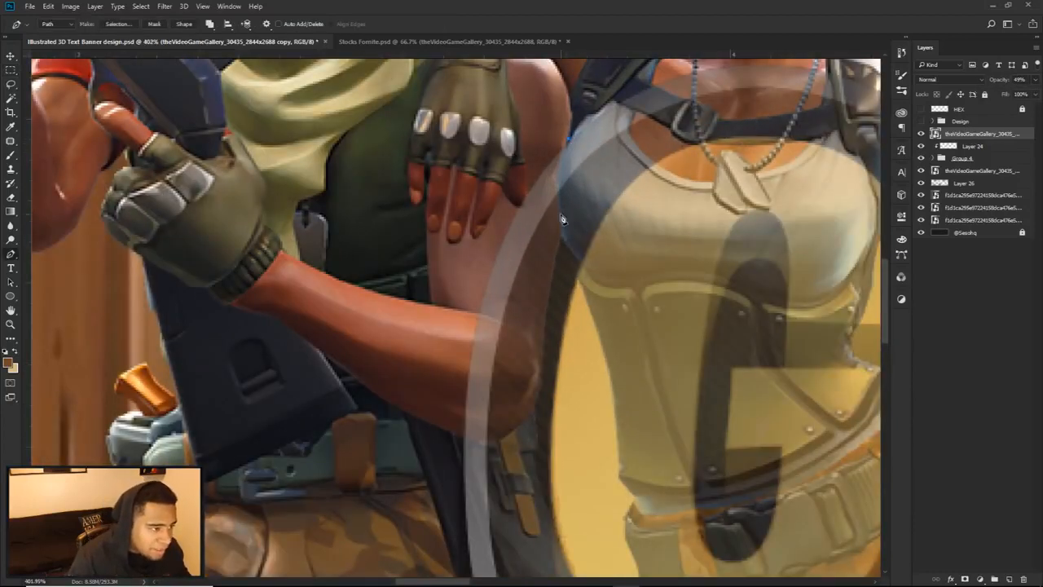
click(550, 282)
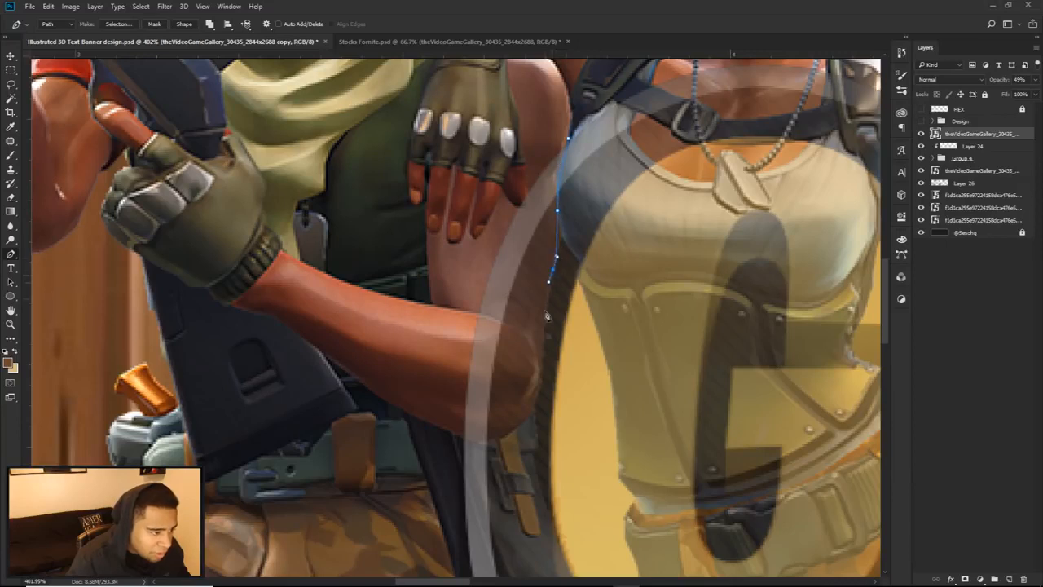
click(542, 360)
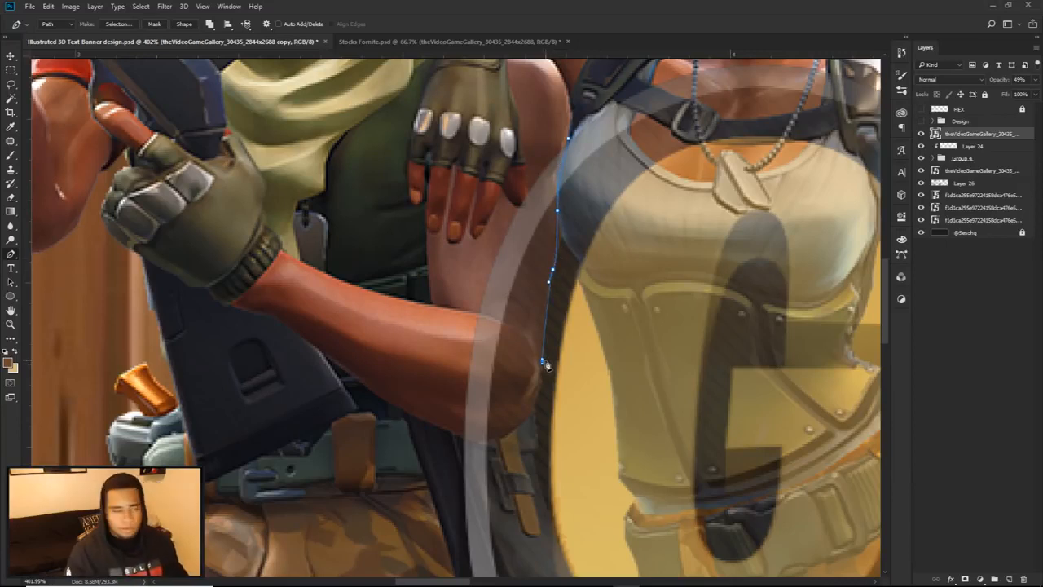
drag(554, 385, 601, 350)
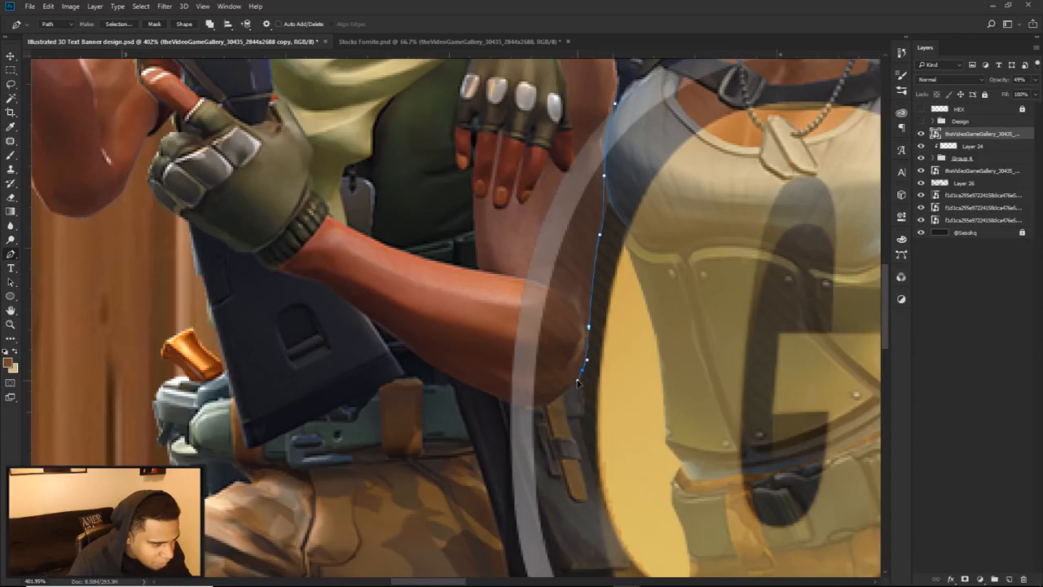
click(579, 380)
click(519, 408)
click(482, 392)
click(443, 375)
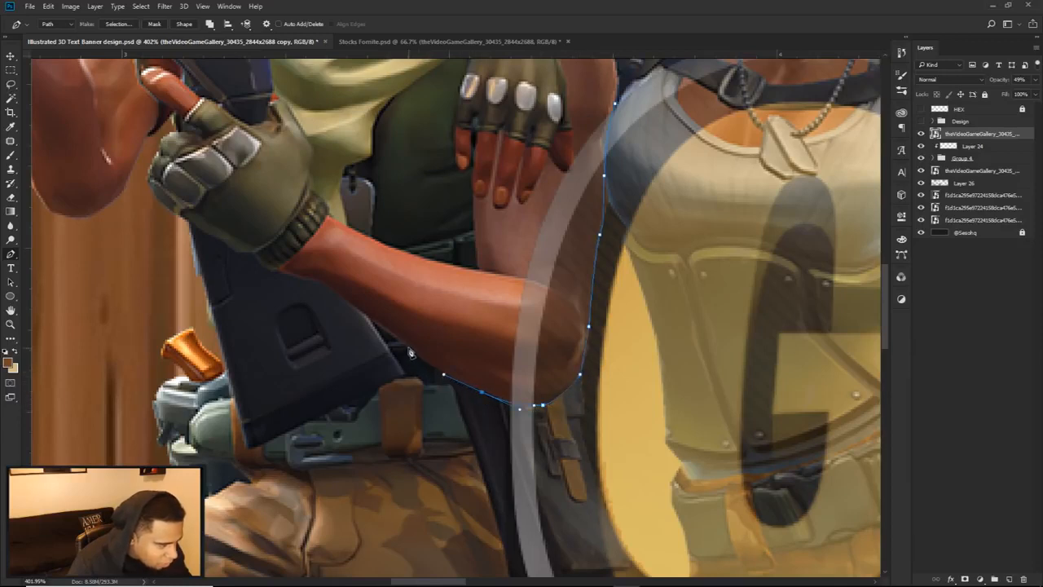
Continue the arm path along the forearm's underside to the glove and close it over the chest at the upper arm.
click(402, 340)
click(387, 326)
click(329, 294)
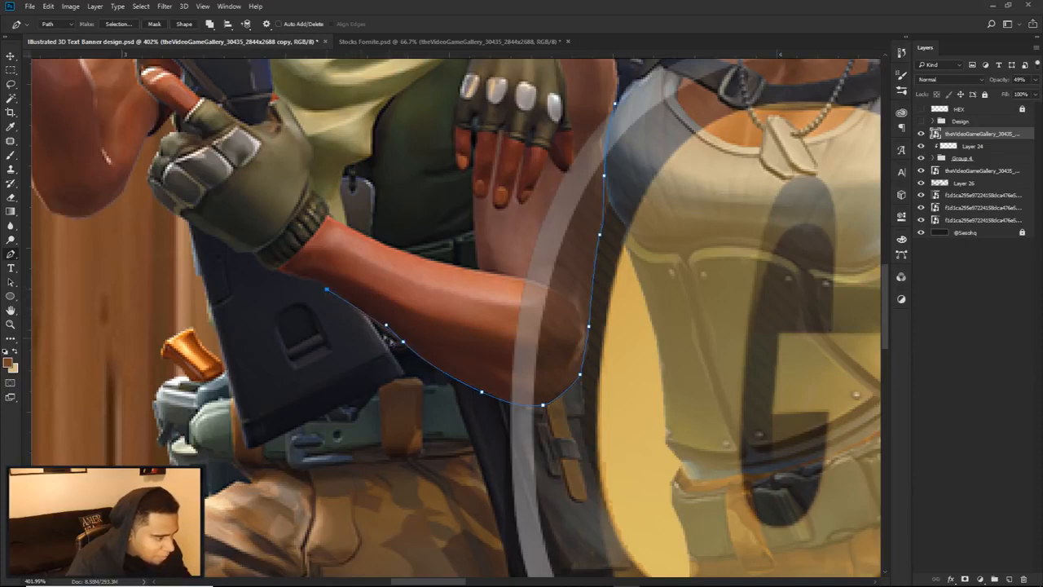
drag(404, 344, 396, 337)
drag(326, 292, 320, 282)
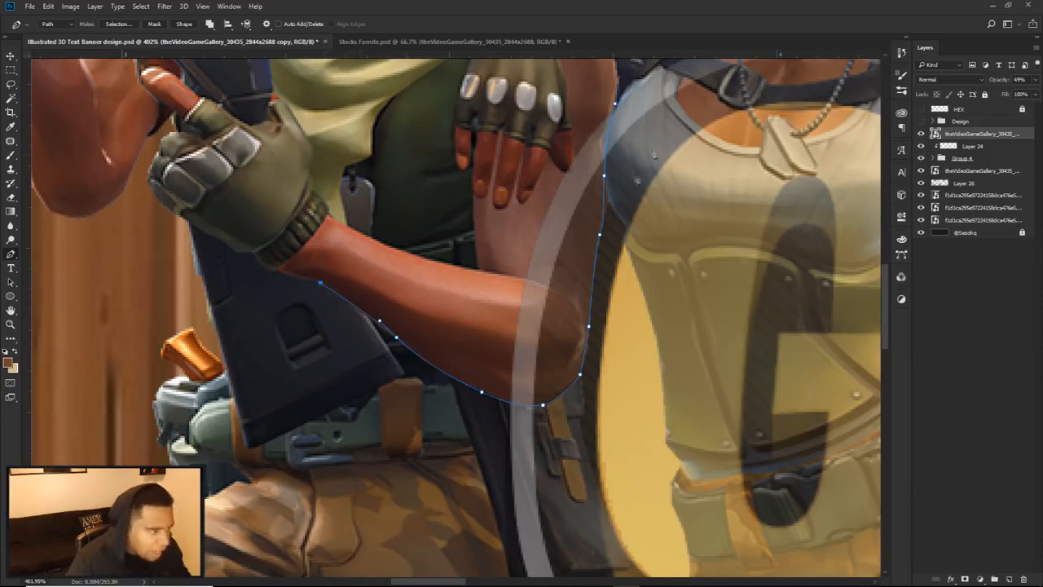
click(299, 139)
click(529, 95)
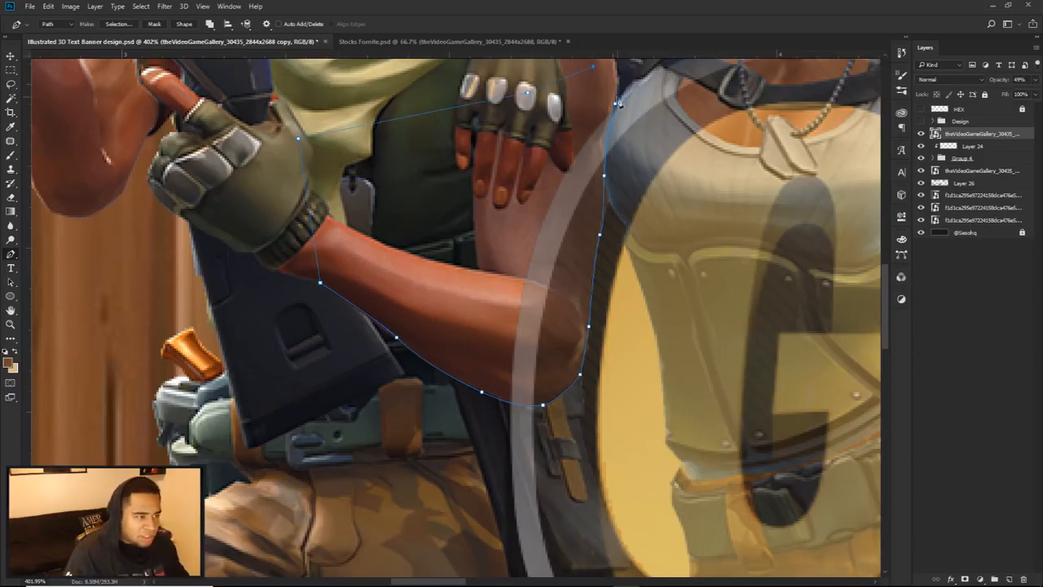
scroll(624, 111, up, 3)
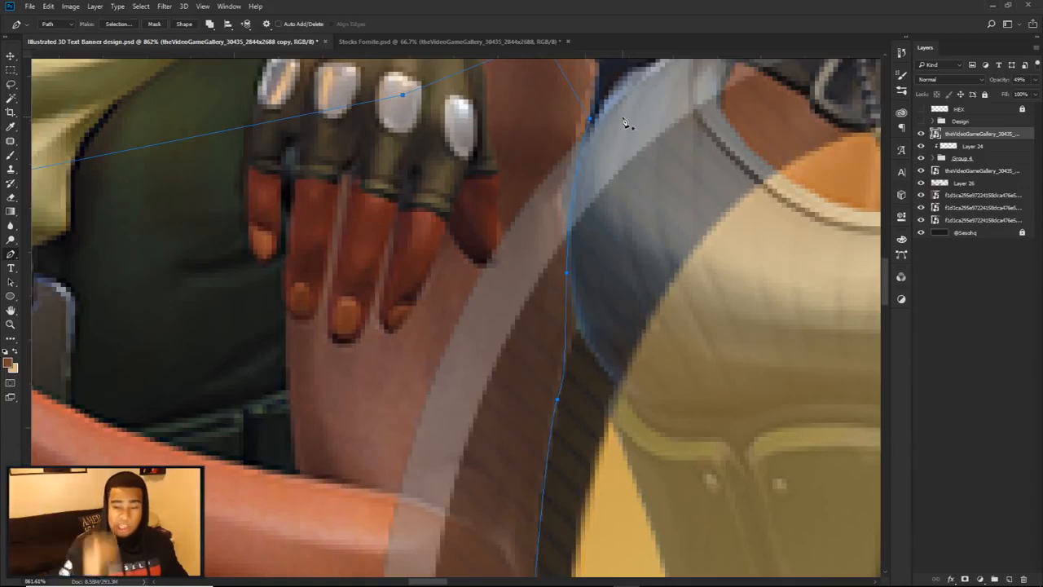
scroll(617, 295, down, 3)
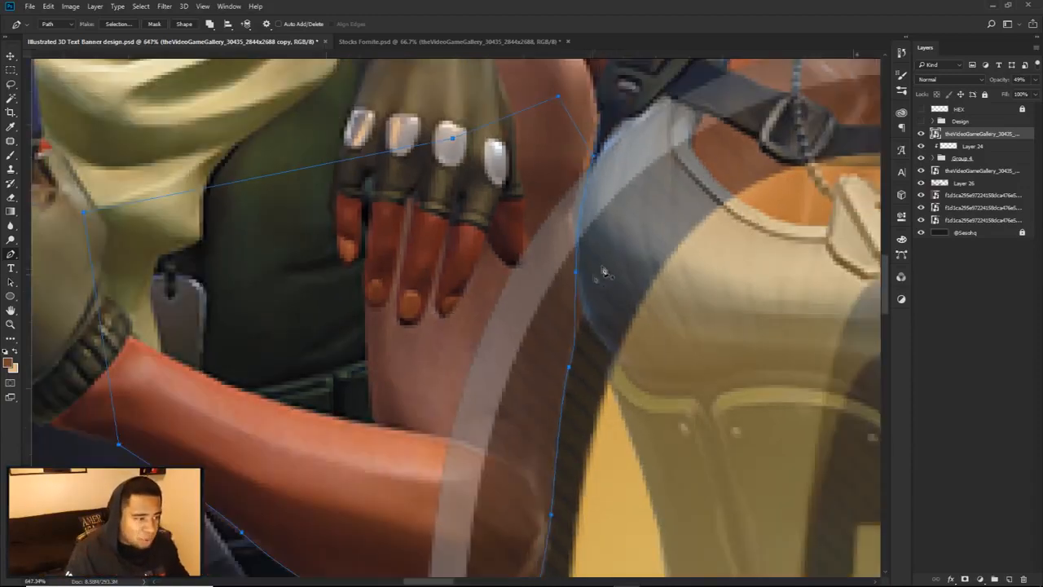
scroll(596, 170, up, 5)
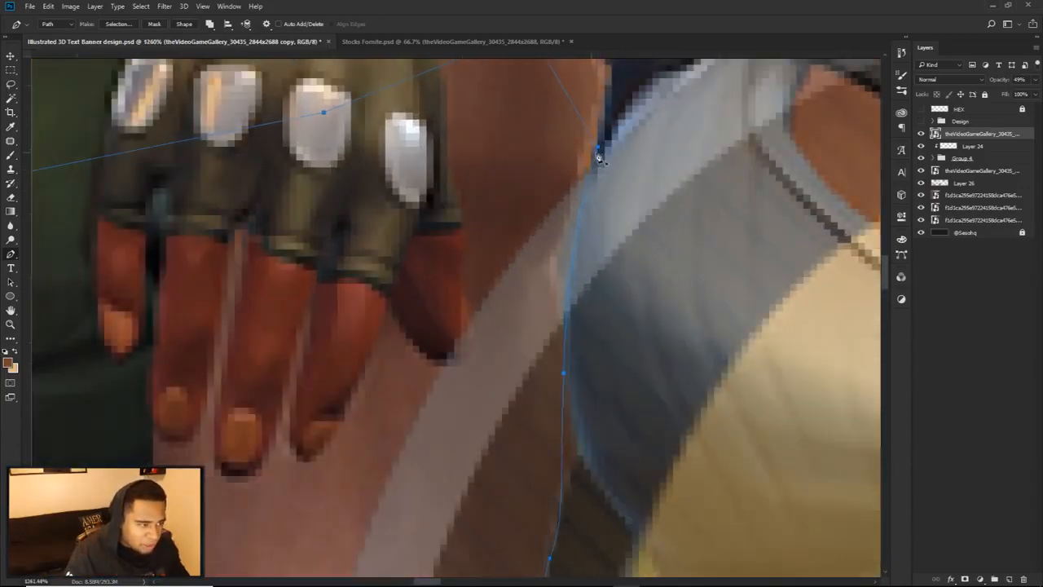
scroll(604, 163, down, 8)
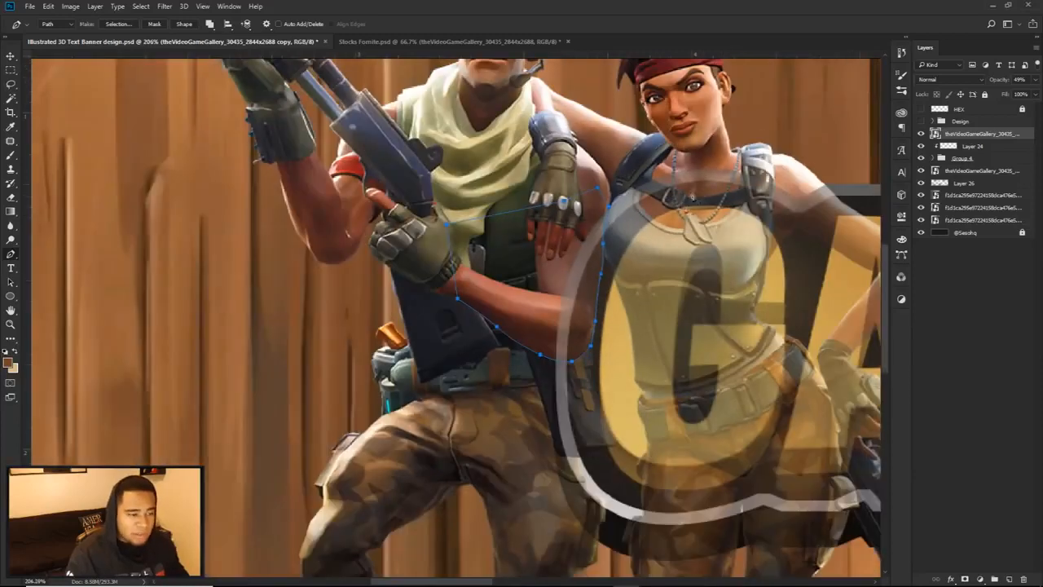
Convert the closed arm path into a selection and restore the render copy's opacity to 100%.
right_click(694, 182)
click(736, 231)
click(582, 170)
click(1035, 80)
drag(1009, 92, 1029, 92)
key(m)
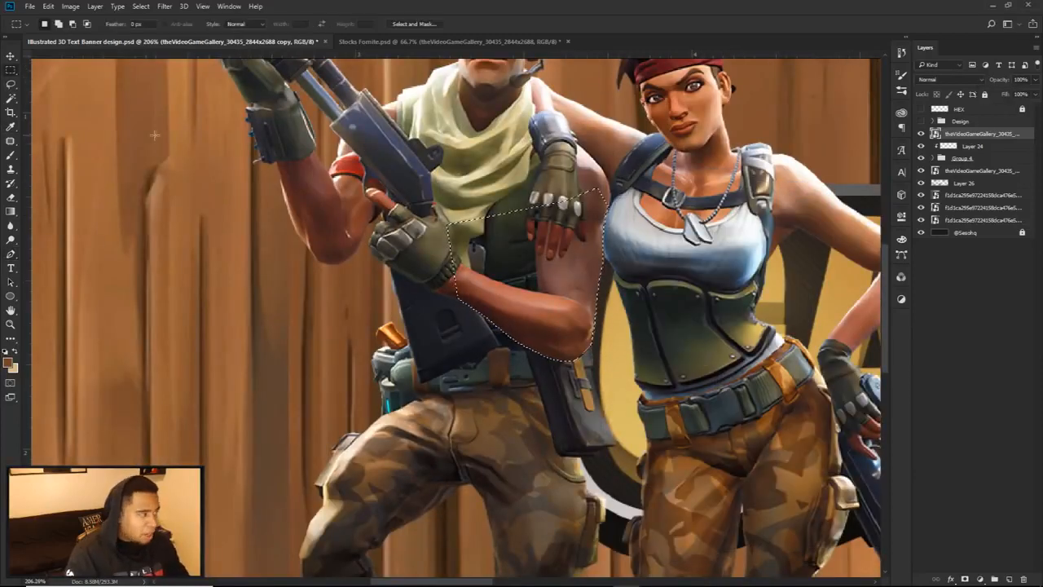
Copy the selected arm to a new layer and hide the full render copy beneath it.
right_click(522, 171)
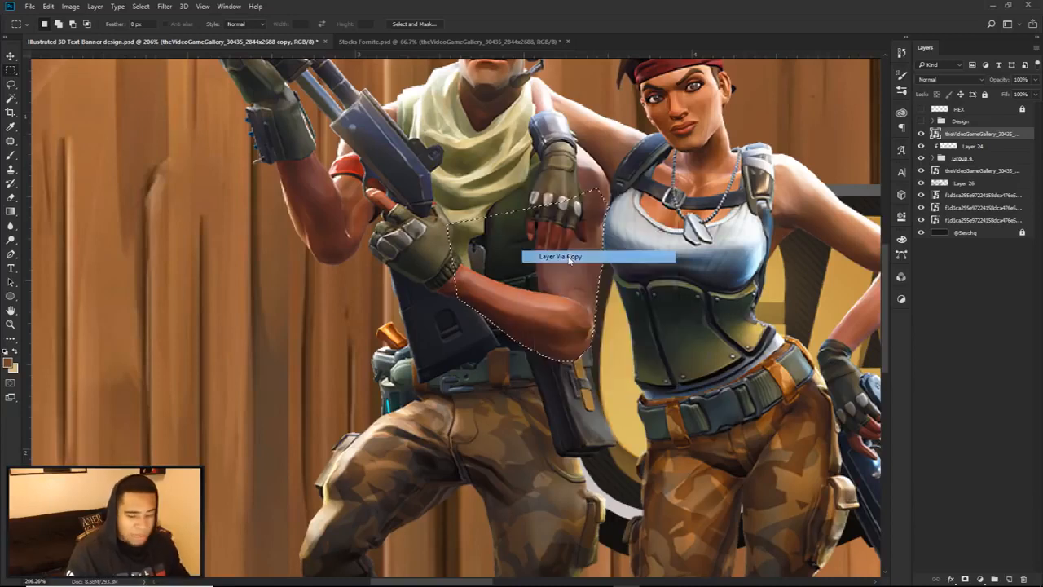
click(571, 259)
scroll(640, 259, down, 6)
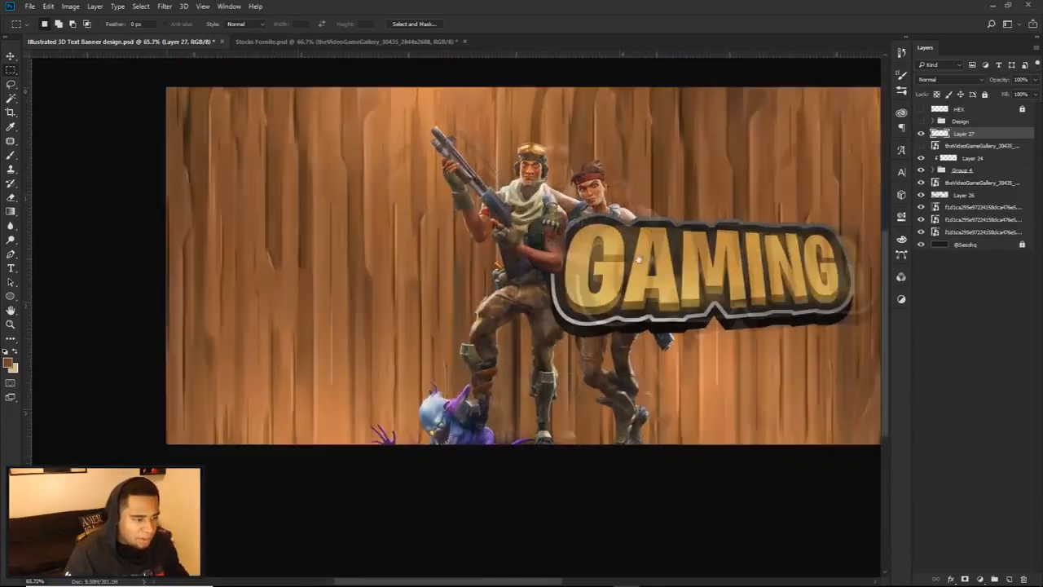
drag(640, 259, 564, 254)
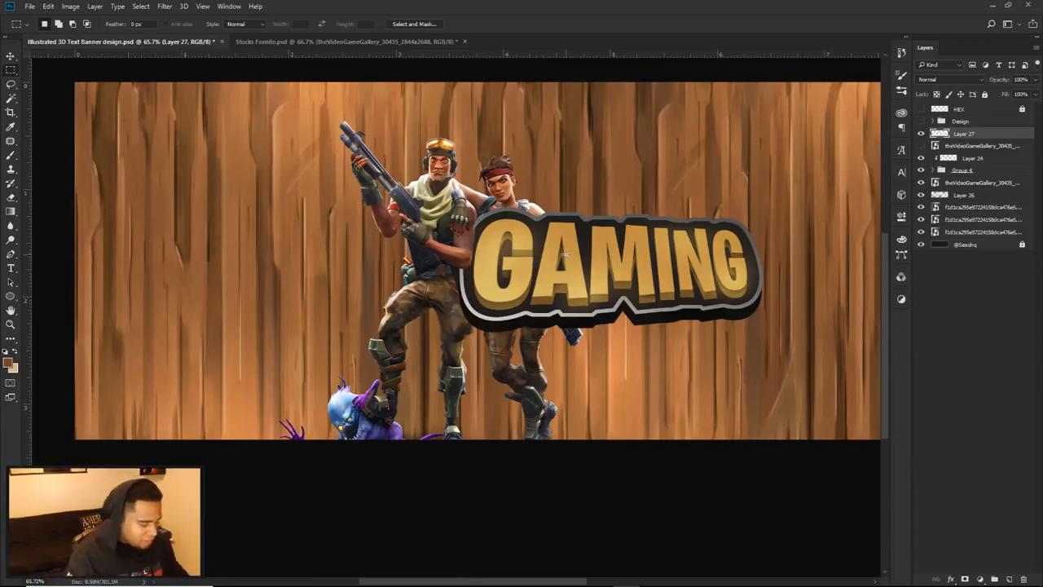
Check the whole banner's composition against the centre guides and with the Design group toggled on and off.
key(v)
scroll(559, 253, down, 2)
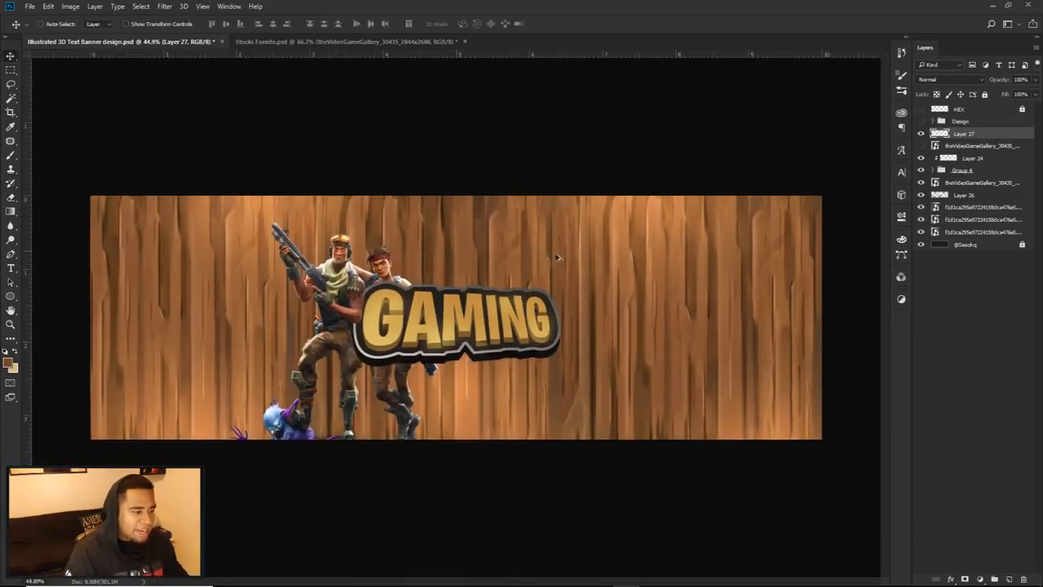
scroll(403, 324, up, 1)
scroll(432, 330, down, 1)
key(ctrl+semicolon)
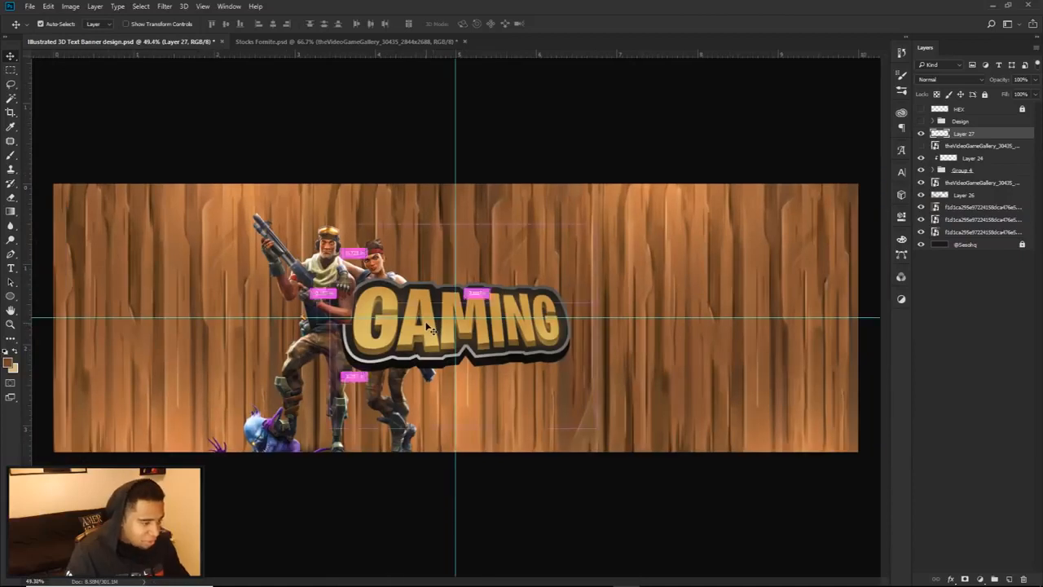
key(ctrl+semicolon)
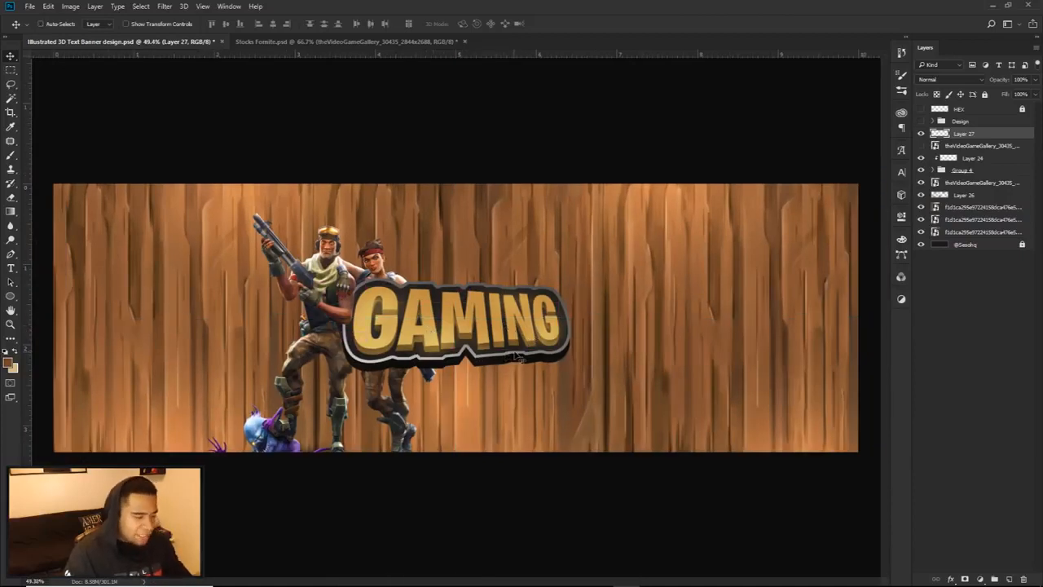
click(922, 121)
click(922, 121)
click(921, 121)
click(922, 121)
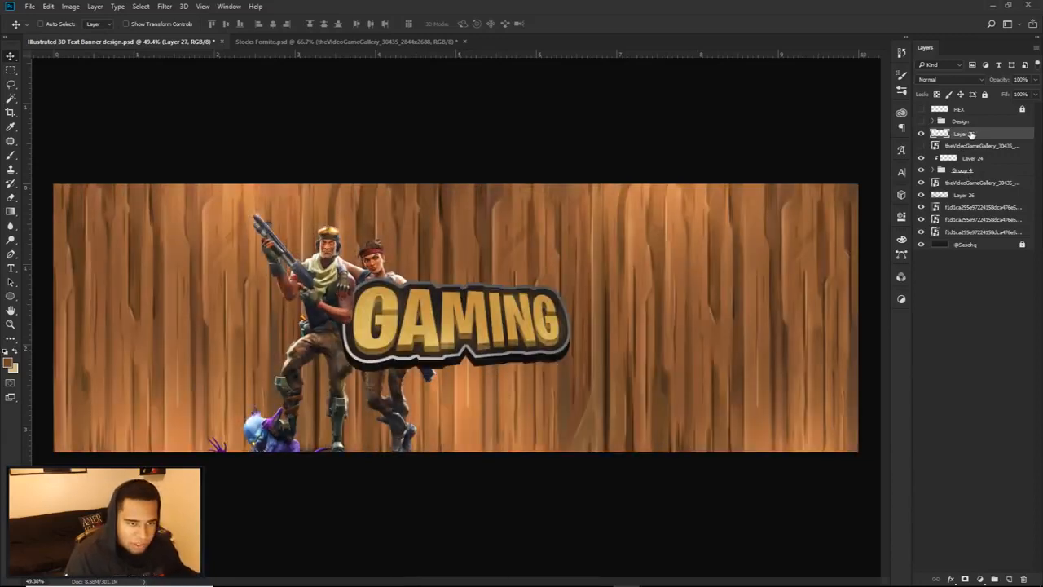
Delete the hidden character render copy and select the arm layer, Layer 27.
click(948, 147)
key(Delete)
click(922, 134)
click(922, 134)
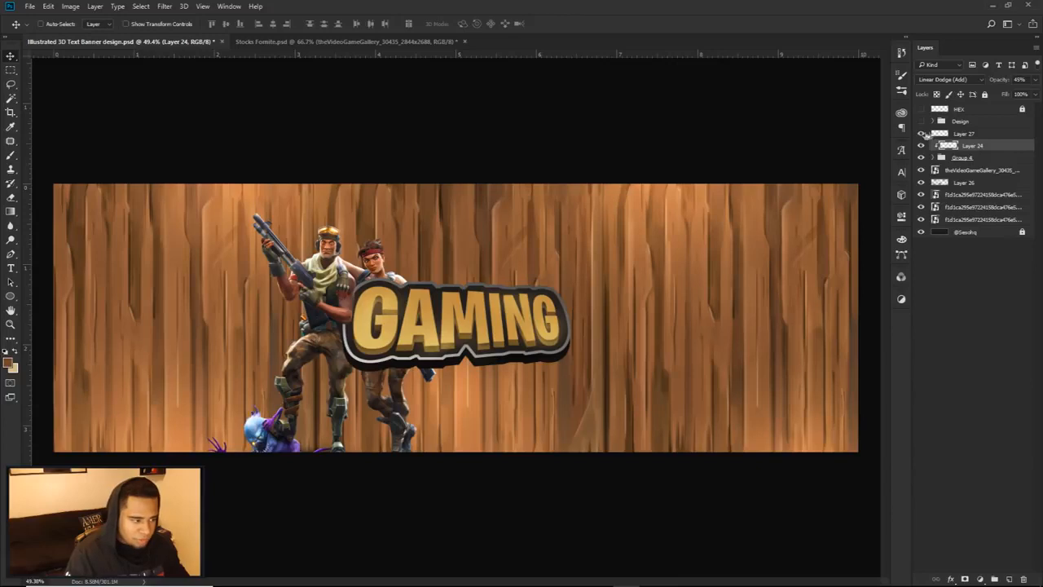
click(957, 135)
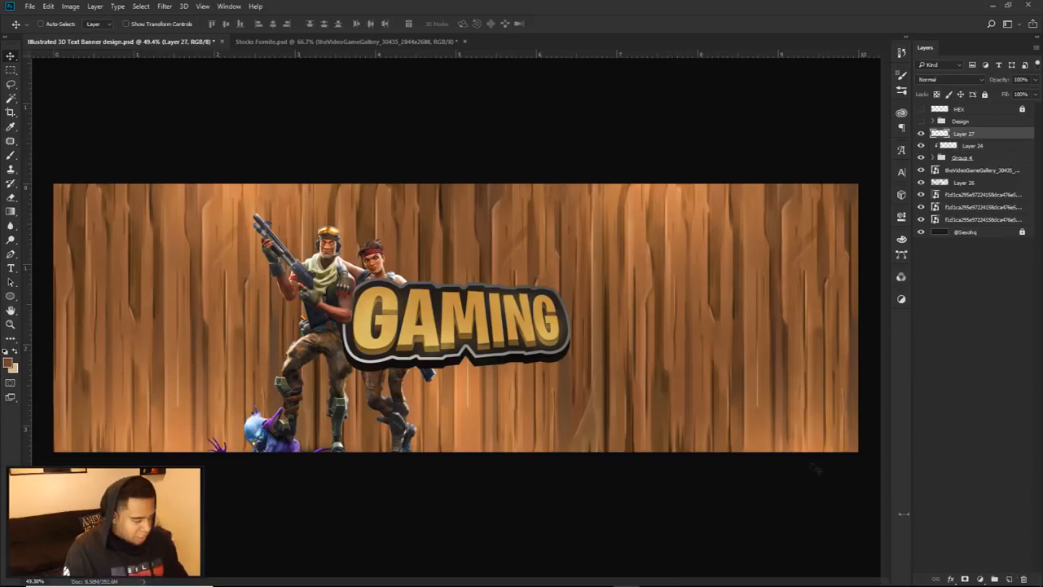
Draw an unfilled ellipse shape about 942 by 1369 px above Layer 27 and move it over the GAMING text.
click(11, 296)
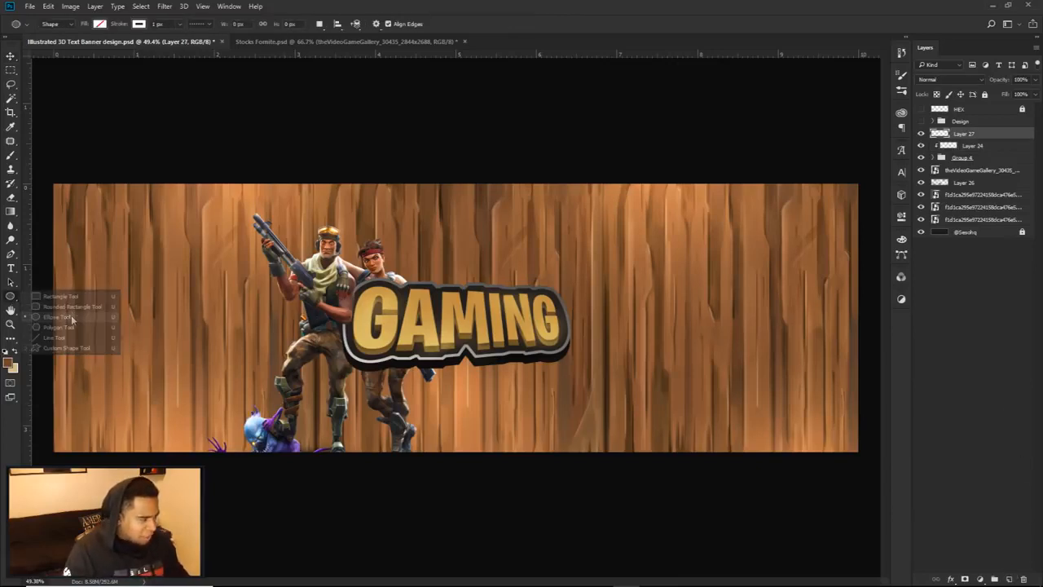
click(61, 316)
drag(505, 320, 704, 556)
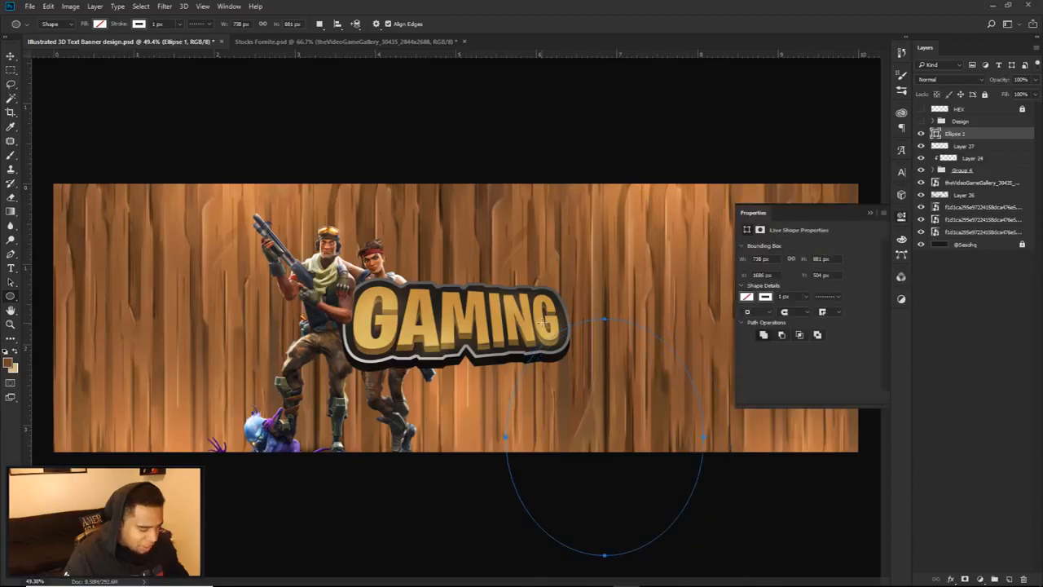
key(ctrl+z)
drag(432, 172, 665, 535)
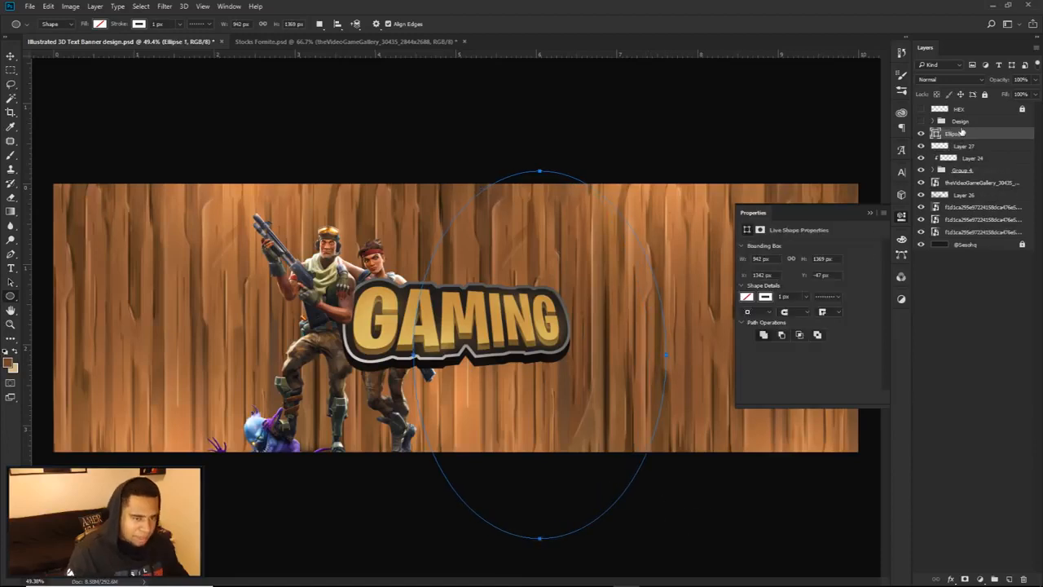
key(v)
drag(607, 314, 571, 346)
drag(552, 336, 574, 344)
scroll(574, 344, up, 3)
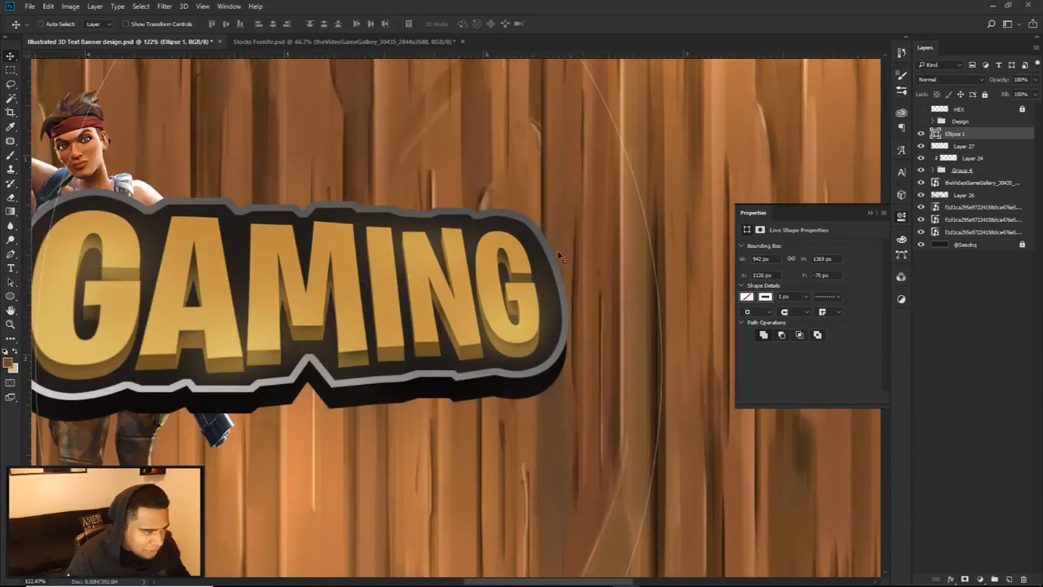
scroll(578, 336, down, 4)
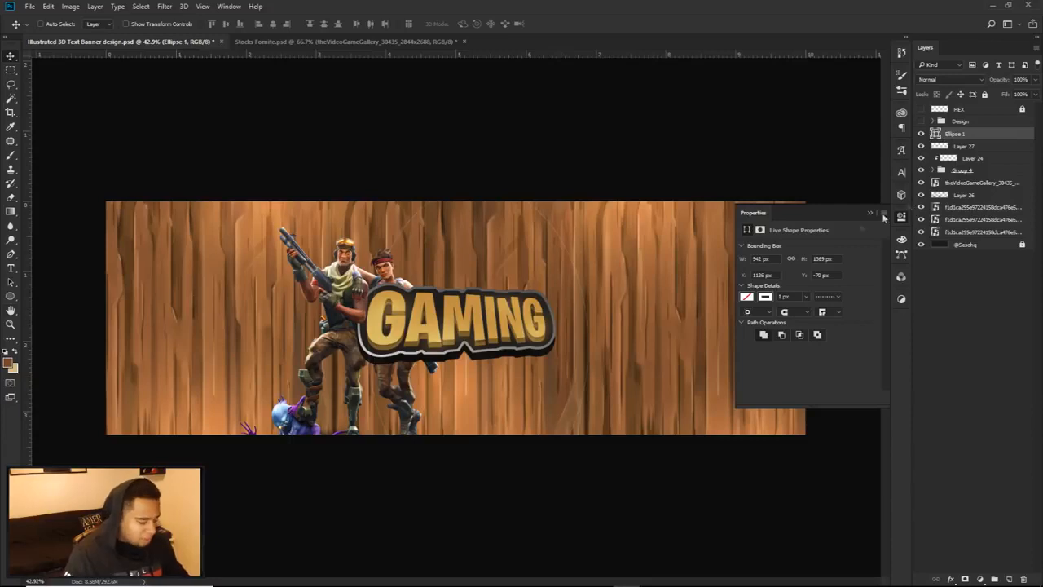
key(w)
click(693, 269)
click(534, 222)
right_click(957, 135)
click(848, 238)
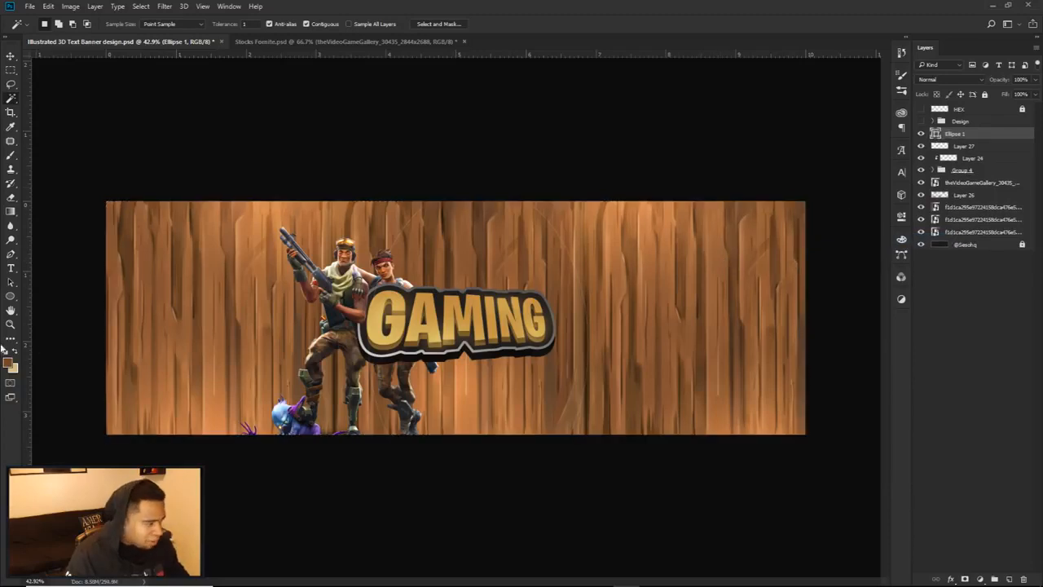
Give the ellipse shape a solid brown fill.
click(11, 299)
click(137, 25)
click(105, 27)
click(73, 45)
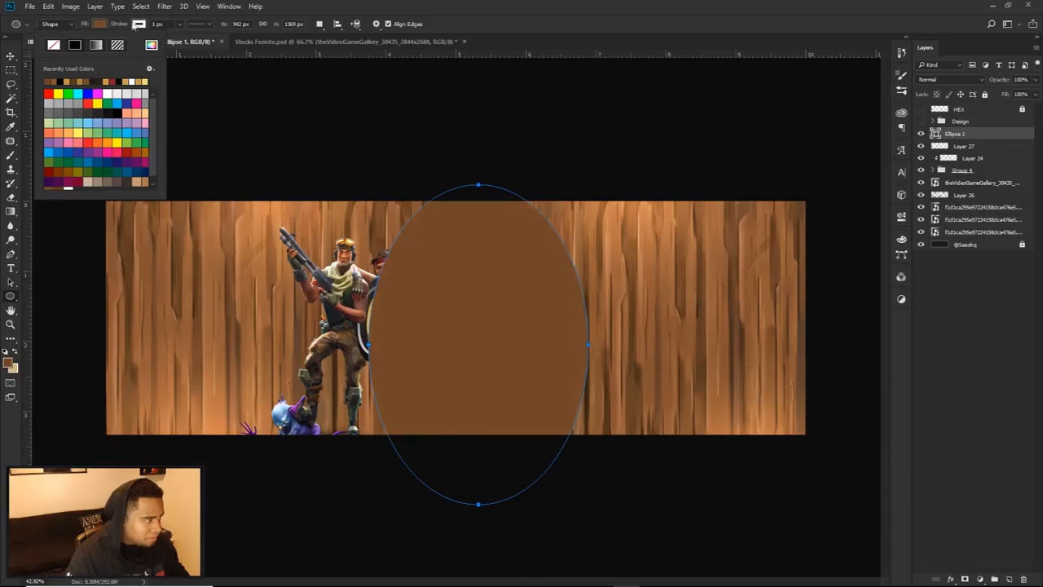
click(138, 25)
click(10, 57)
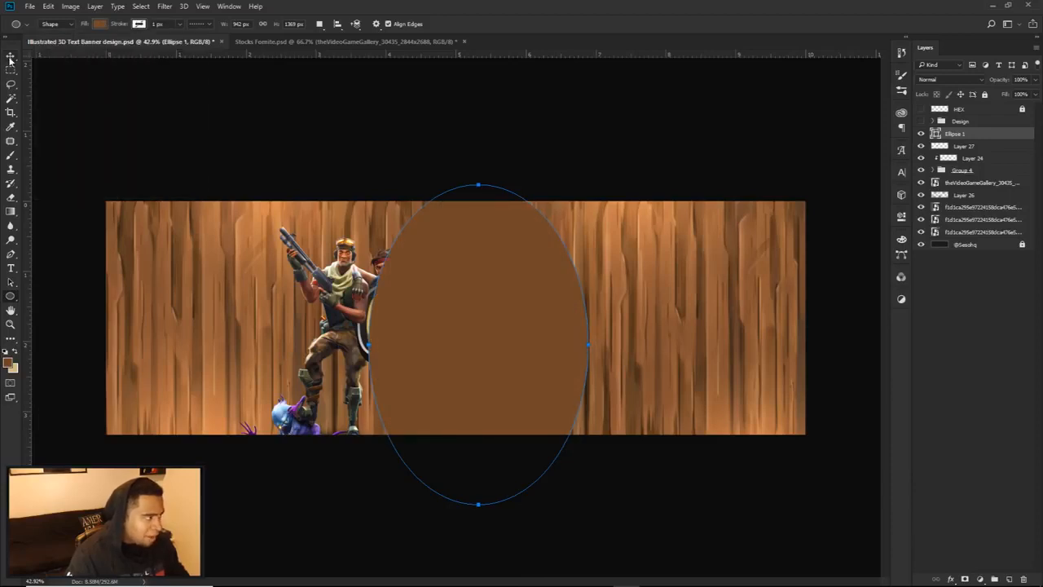
Rasterize the ellipse layer and Magic Wand select the empty banner area to the right of the ellipse.
click(10, 55)
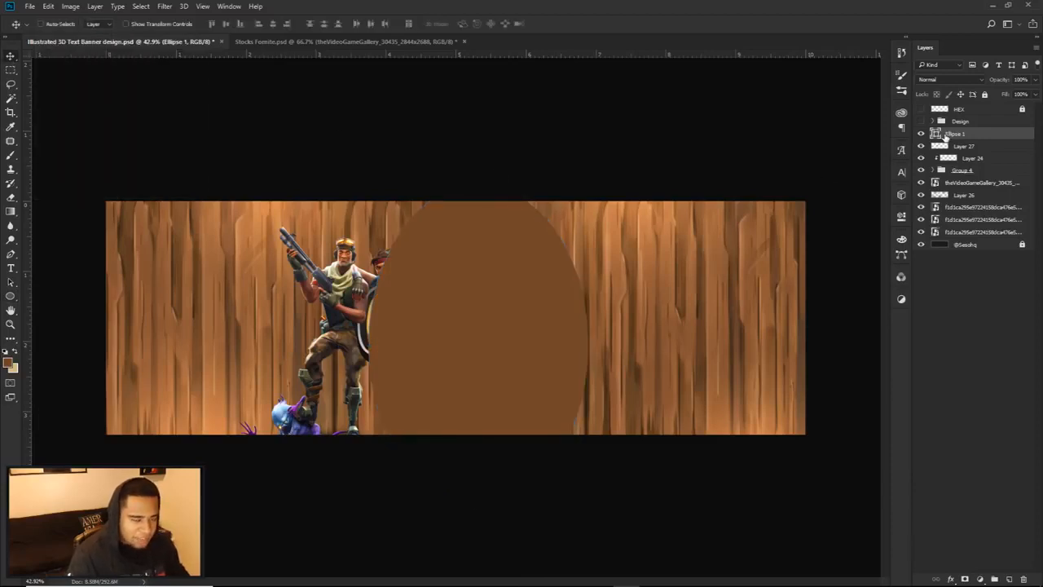
key(w)
click(667, 238)
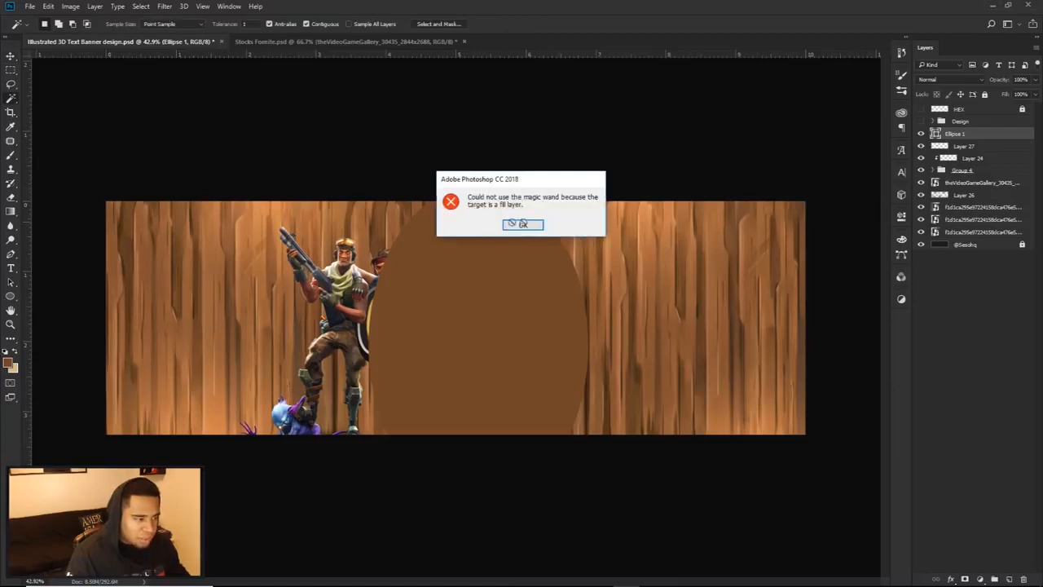
click(523, 224)
right_click(962, 133)
click(966, 221)
click(680, 266)
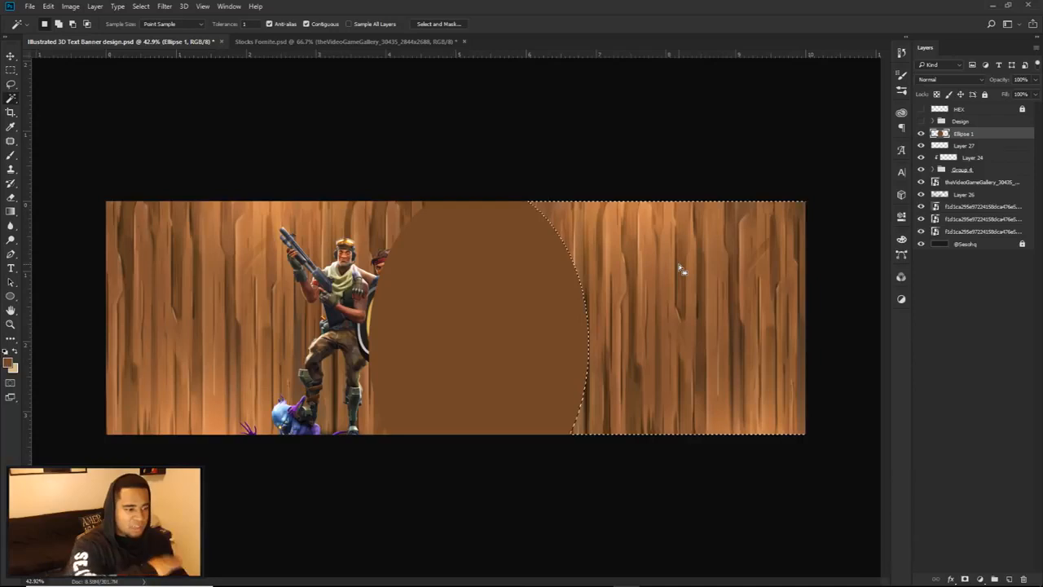
Fill the selected area with dark brown #4d3118 on a new layer, deselect, and delete the ellipse layer.
click(921, 133)
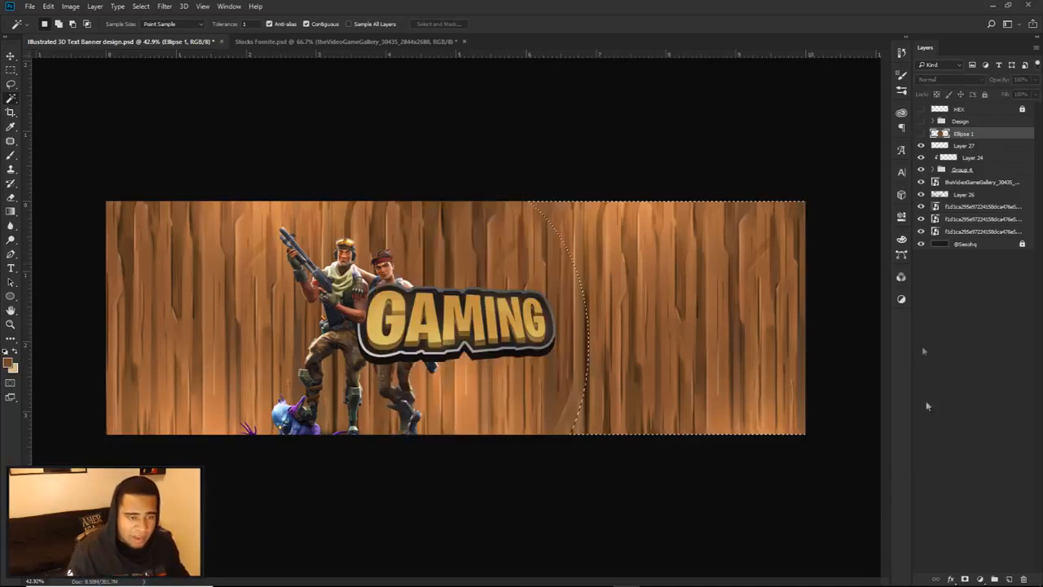
click(1009, 579)
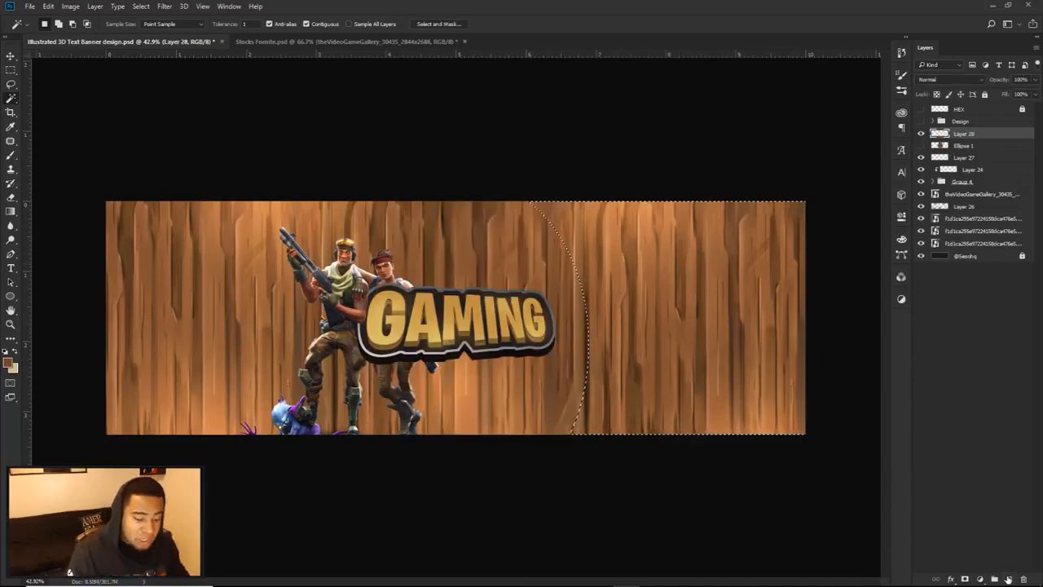
click(8, 362)
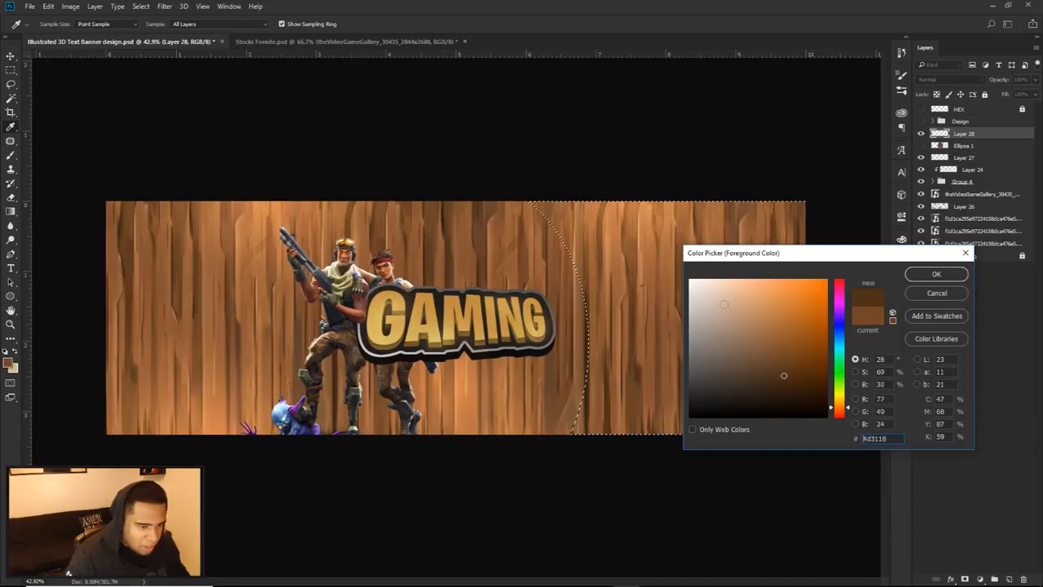
click(917, 277)
key(alt+BackSpace)
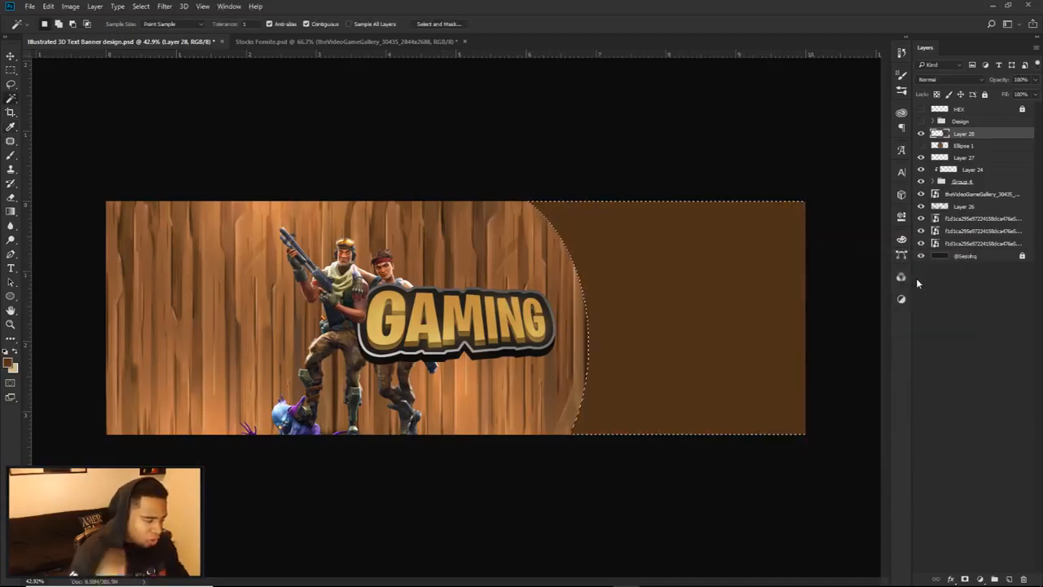
key(ctrl+d)
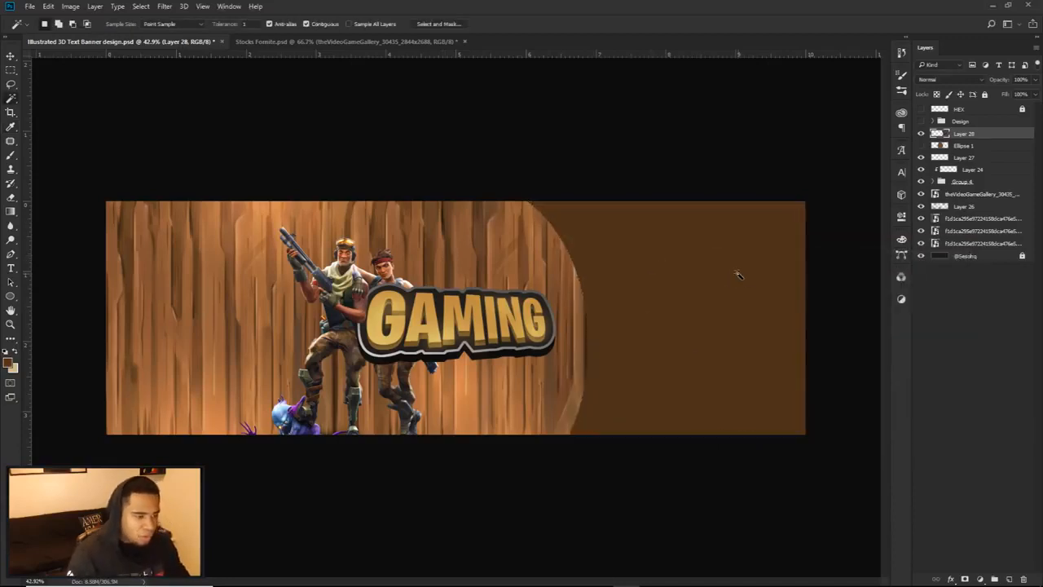
click(970, 149)
key(Delete)
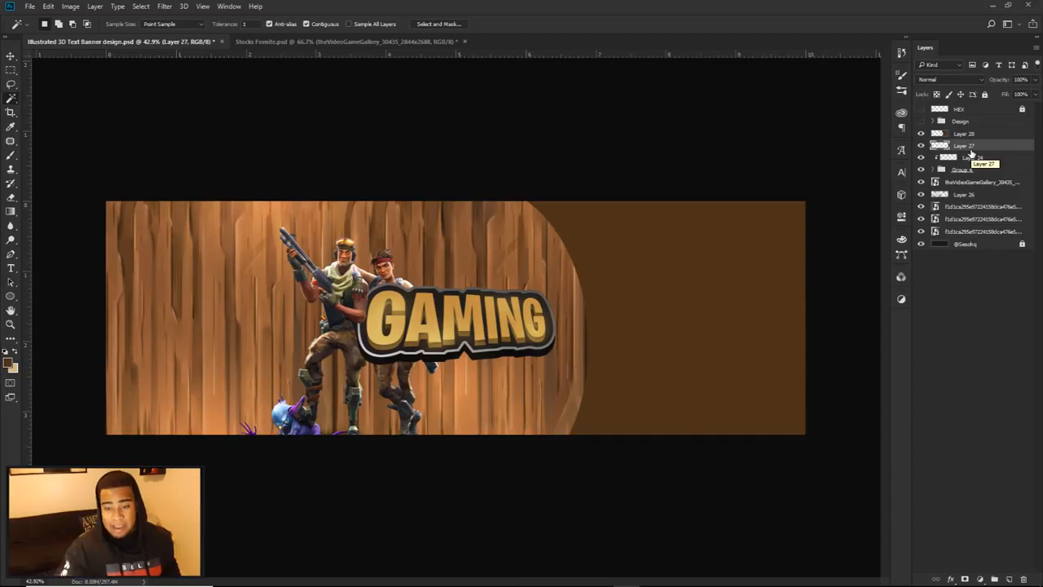
Try outlining the dark brown area with a closed, curved Pen path, and delete the path.
key(p)
click(524, 192)
drag(562, 454, 499, 584)
click(819, 480)
click(860, 348)
click(809, 175)
click(654, 156)
click(568, 155)
click(524, 193)
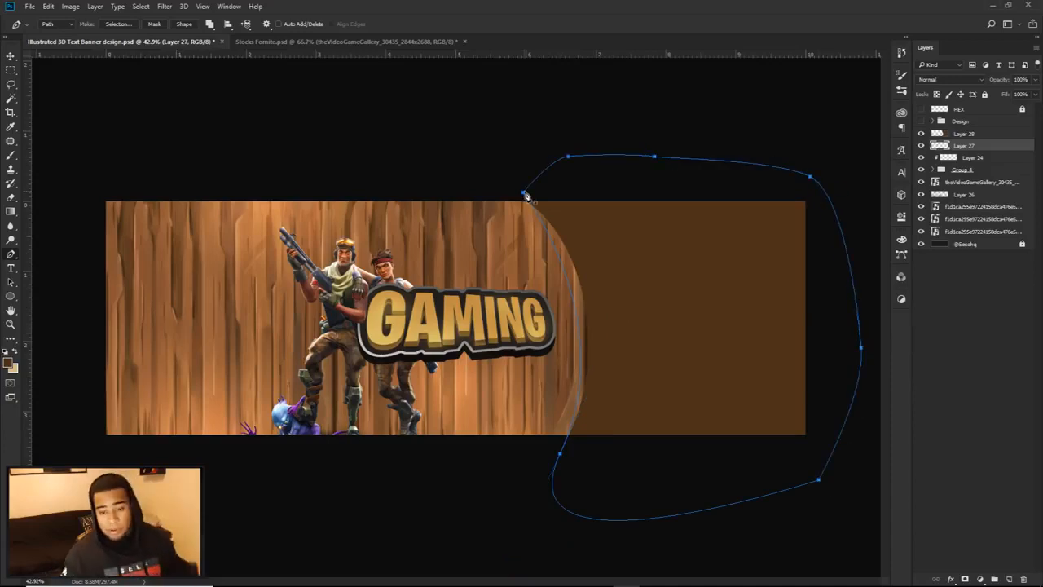
right_click(562, 148)
right_click(566, 269)
click(596, 293)
Shift the dark brown Layer 28 slightly left and stretch it so it reaches the banner's right edge.
key(v)
mouse_move(665, 312)
mouse_down()
mouse_move(643, 310)
mouse_move(674, 311)
mouse_move(662, 306)
mouse_up()
key(ctrl+z)
click(969, 134)
key(ctrl+t)
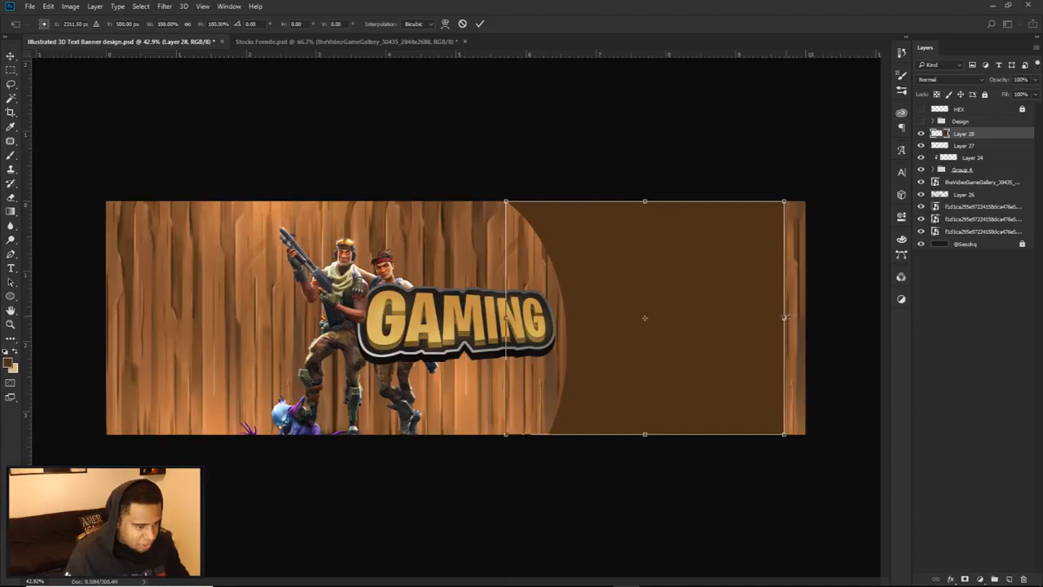
drag(784, 317, 806, 317)
key(Return)
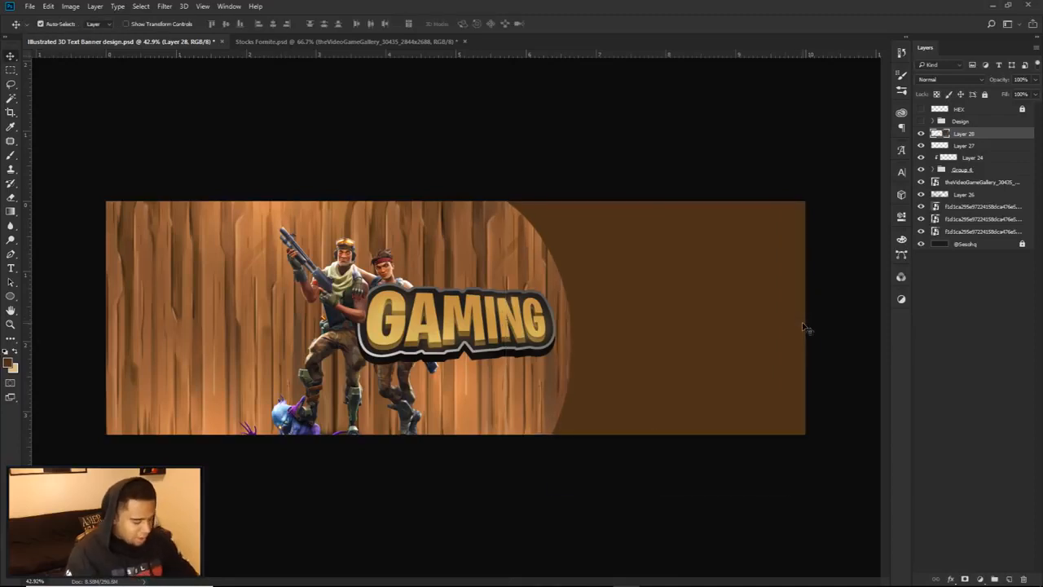
Try strongly darkening Layer 28 with Hue/Saturation, and undo the adjustment.
key(ctrl+u)
drag(617, 329, 328, 236)
drag(358, 352, 341, 354)
drag(424, 228, 341, 224)
click(398, 243)
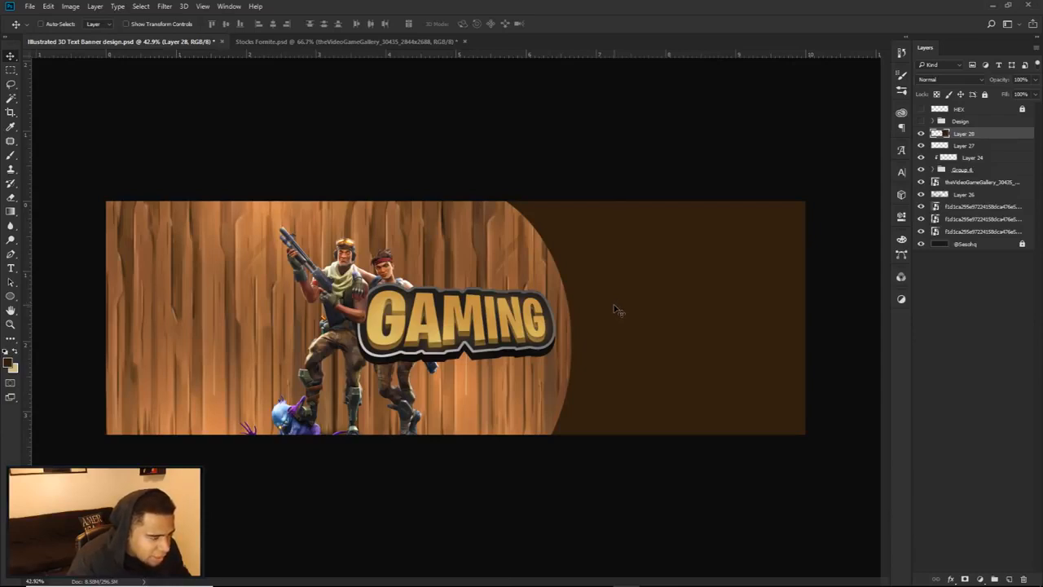
key(ctrl+z)
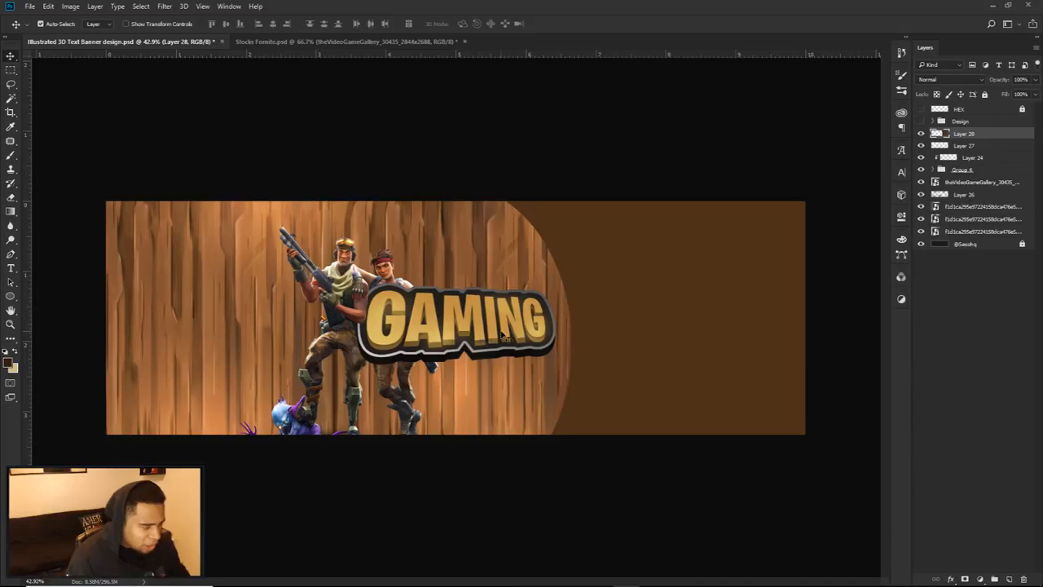
Darken Layer 28 moderately by lowering its lightness with Hue/Saturation.
key(ctrl+u)
drag(273, 349, 268, 351)
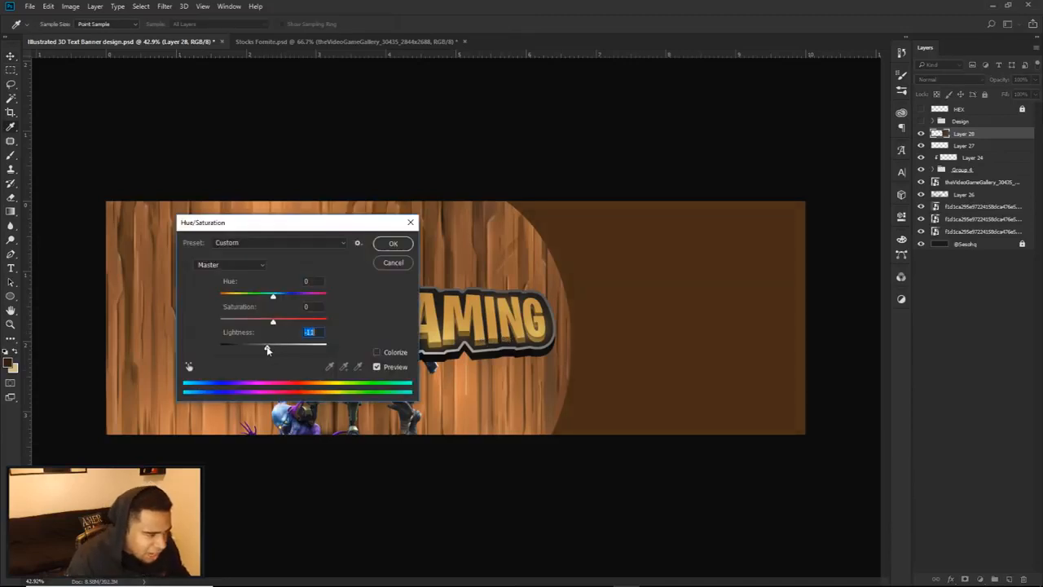
click(397, 247)
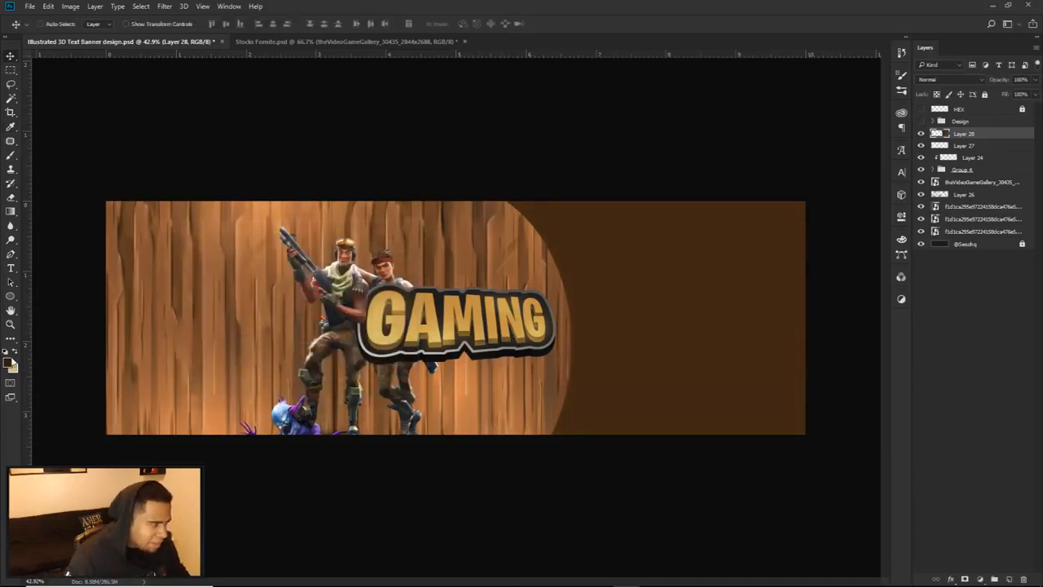
Set the foreground colour to brown #3f2813, sampled from the dark Layer 28 area.
click(10, 364)
click(634, 276)
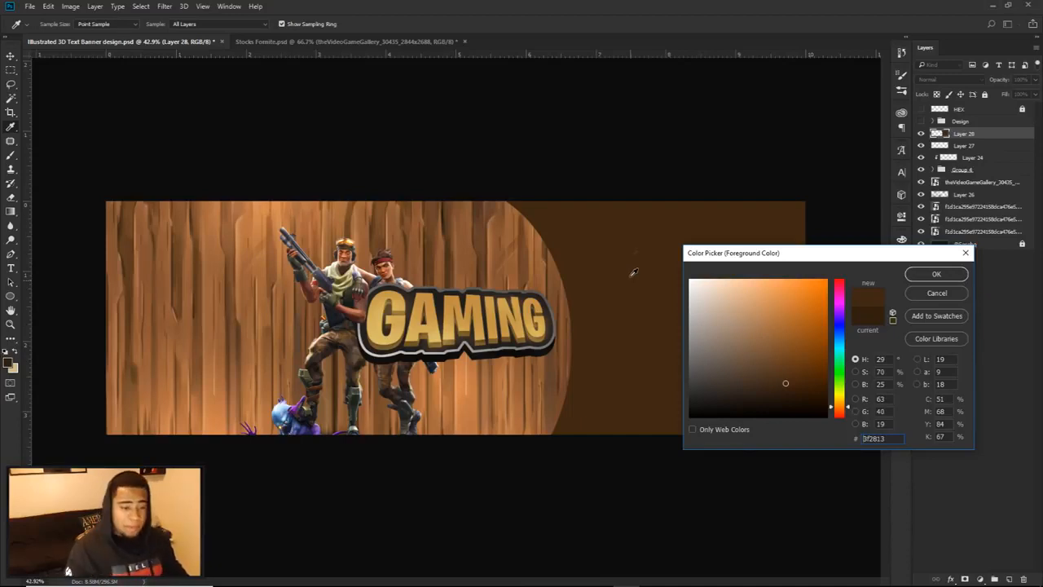
click(930, 278)
key(v)
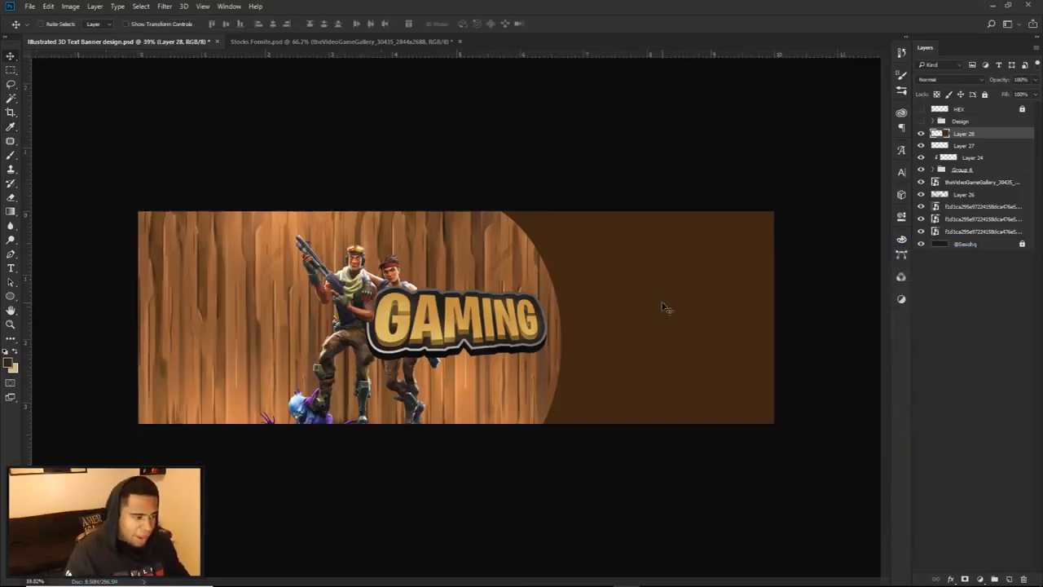
Add a Pattern Overlay of diagonal lines to Layer 28 at an enlarged pattern scale.
double_click(998, 135)
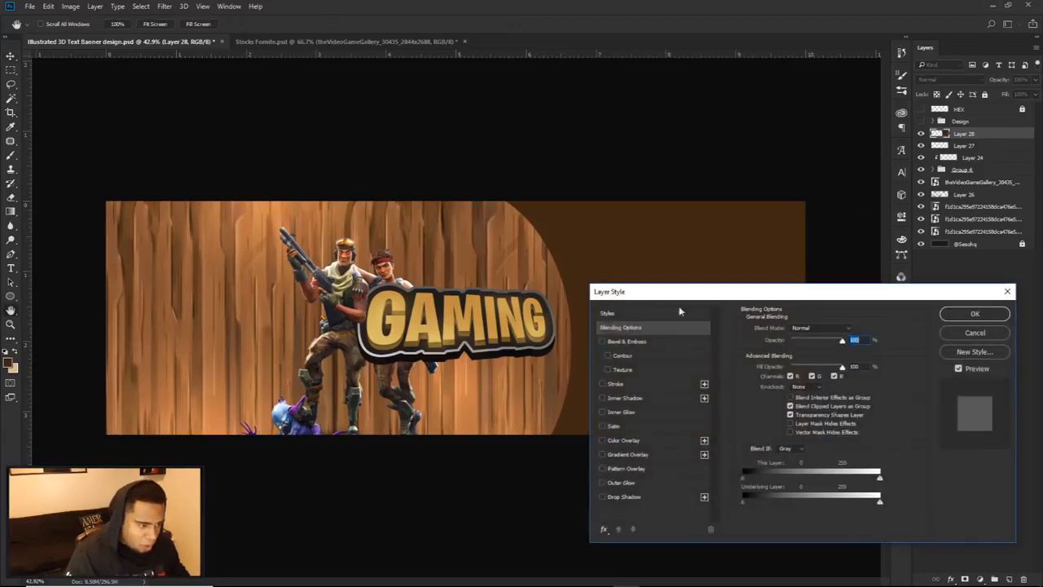
click(627, 467)
drag(652, 295, 150, 245)
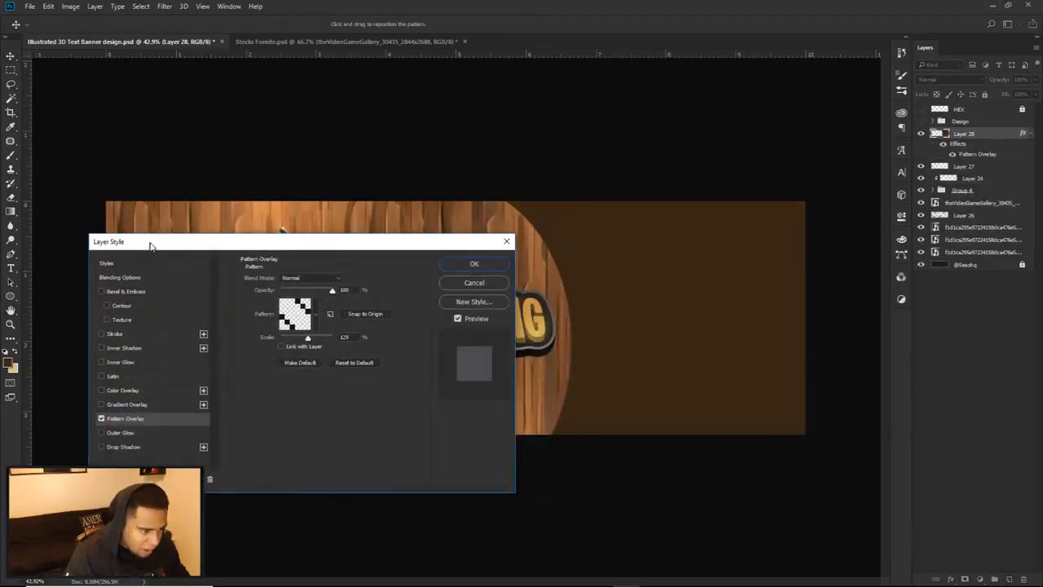
click(307, 340)
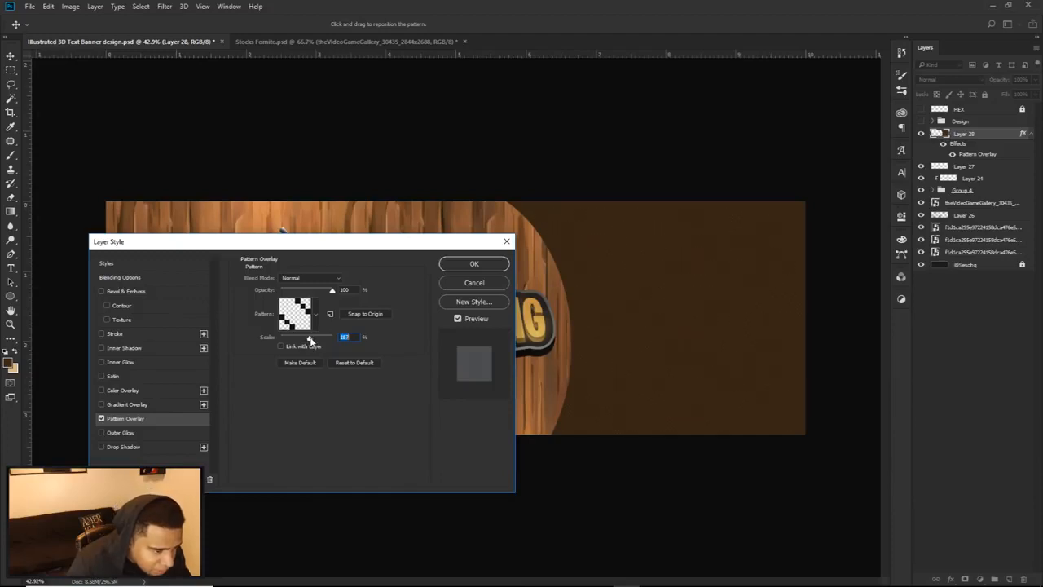
click(471, 263)
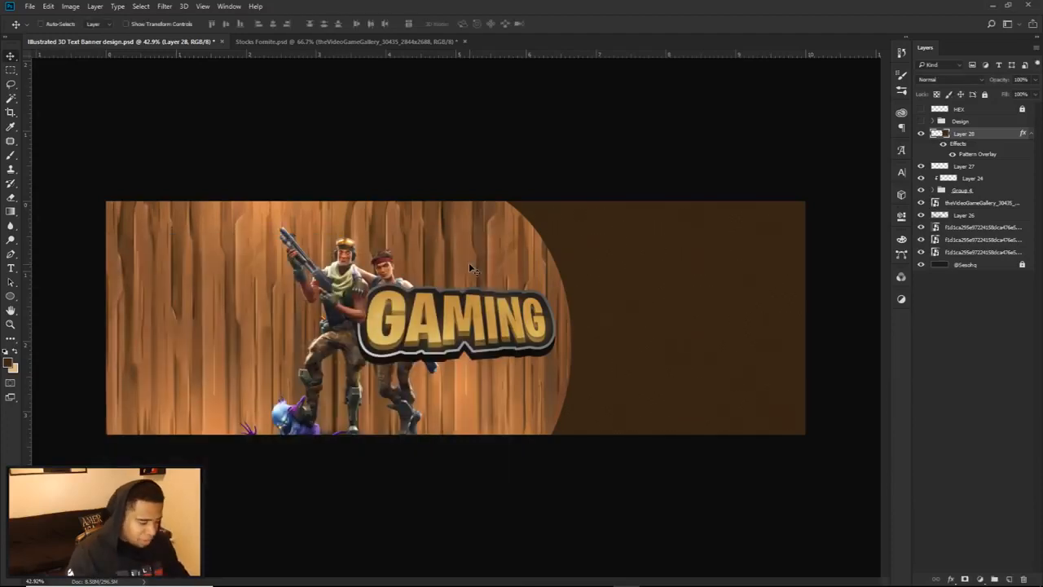
Examine the patterned area up close and compare it with the finished Design group, leaving the group hidden.
scroll(572, 364, up, 3)
scroll(607, 378, down, 2)
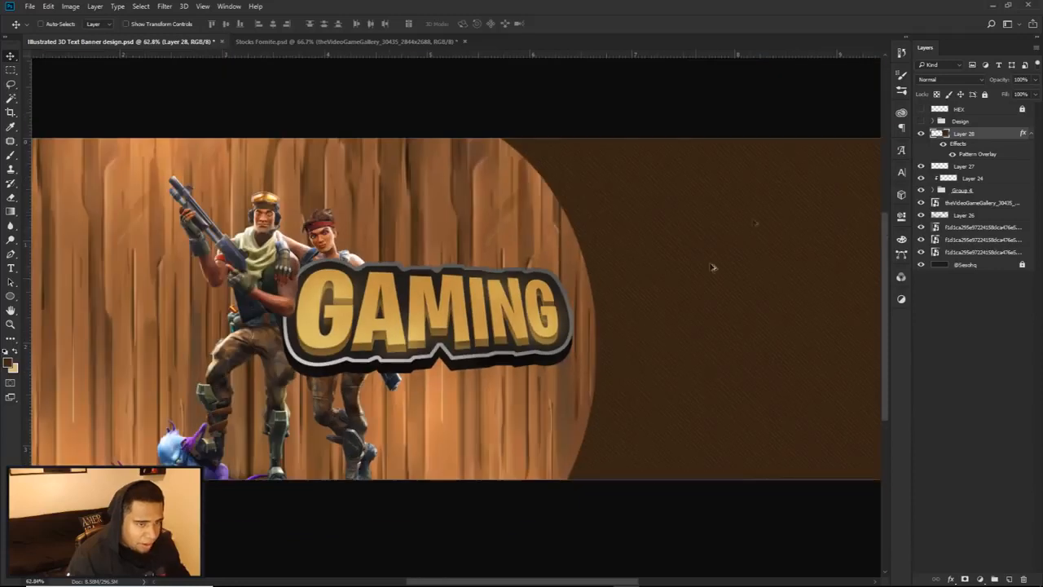
click(921, 121)
scroll(665, 232, up, 2)
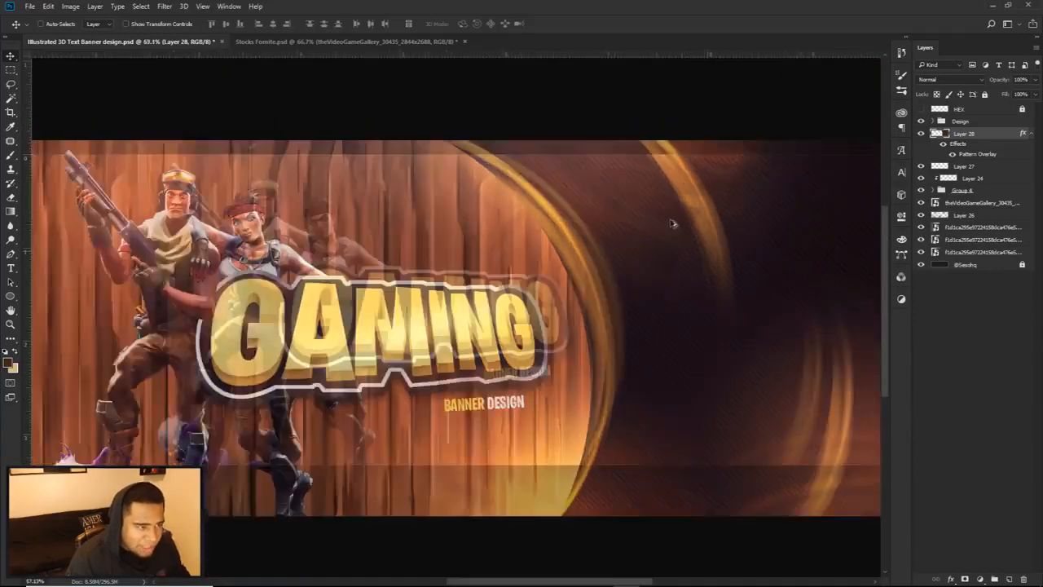
scroll(672, 223, down, 5)
click(922, 122)
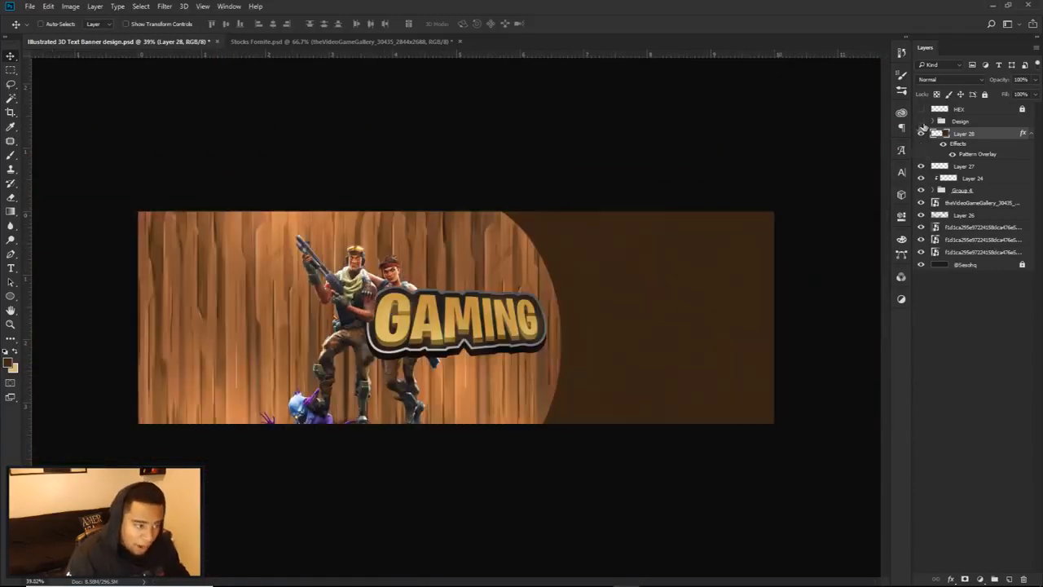
Paint soft golden-orange glows on a new layer above Layer 28, over the dark area, the characters and the wood's left edge.
click(1010, 578)
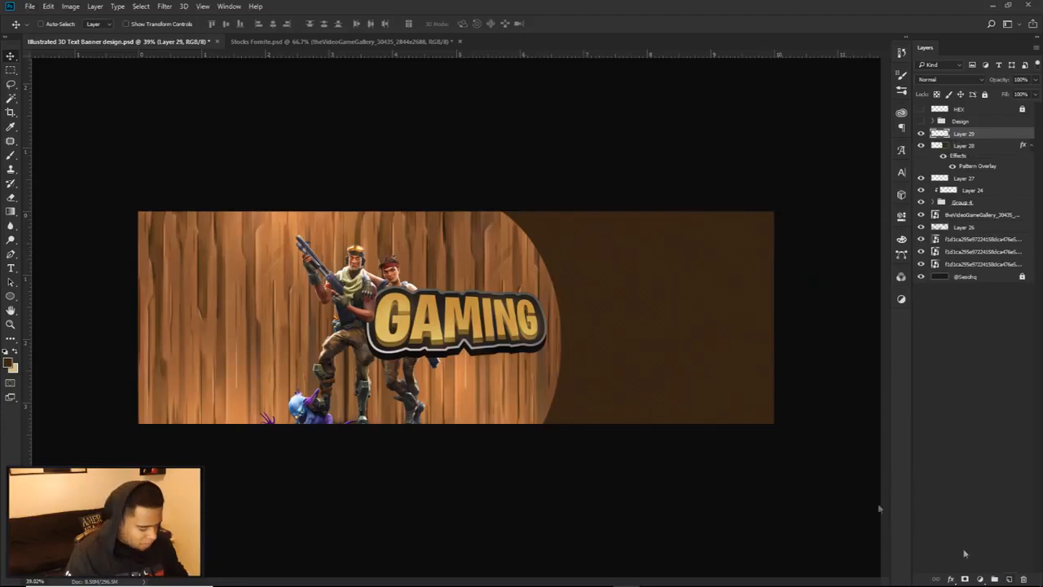
key(b)
drag(617, 380, 641, 384)
drag(564, 392, 599, 399)
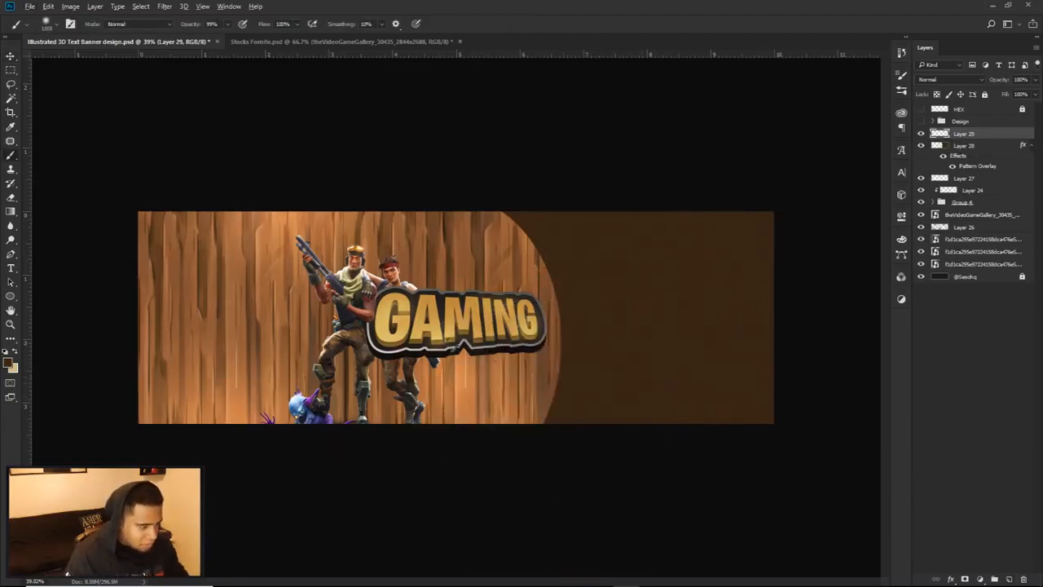
click(681, 432)
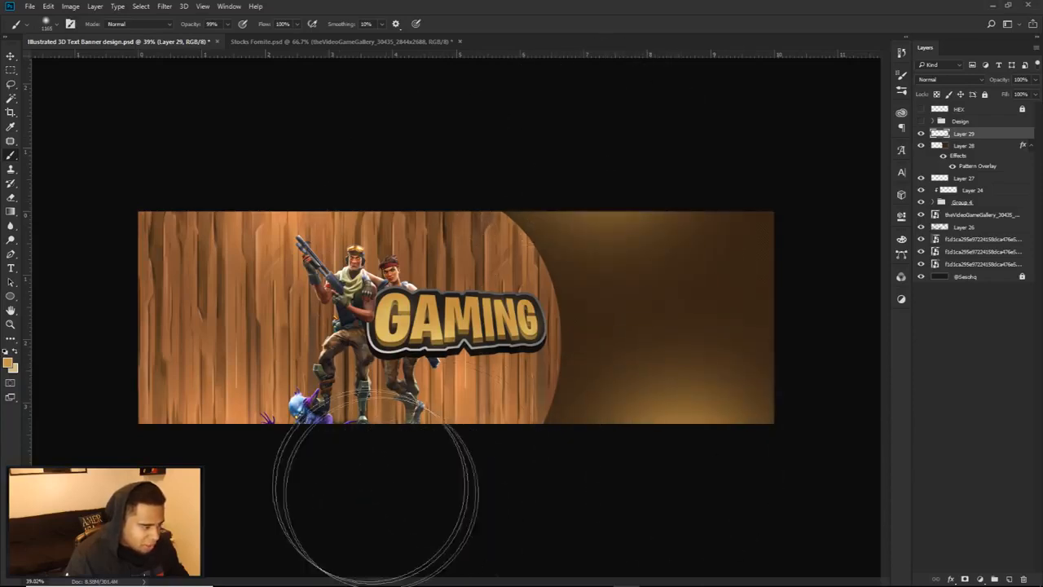
drag(342, 302, 354, 301)
click(350, 261)
mouse_move(244, 341)
mouse_down()
mouse_move(268, 346)
mouse_move(144, 322)
mouse_up()
Set the glow Layer 29 to Linear Dodge (Add) at 43% opacity.
click(948, 79)
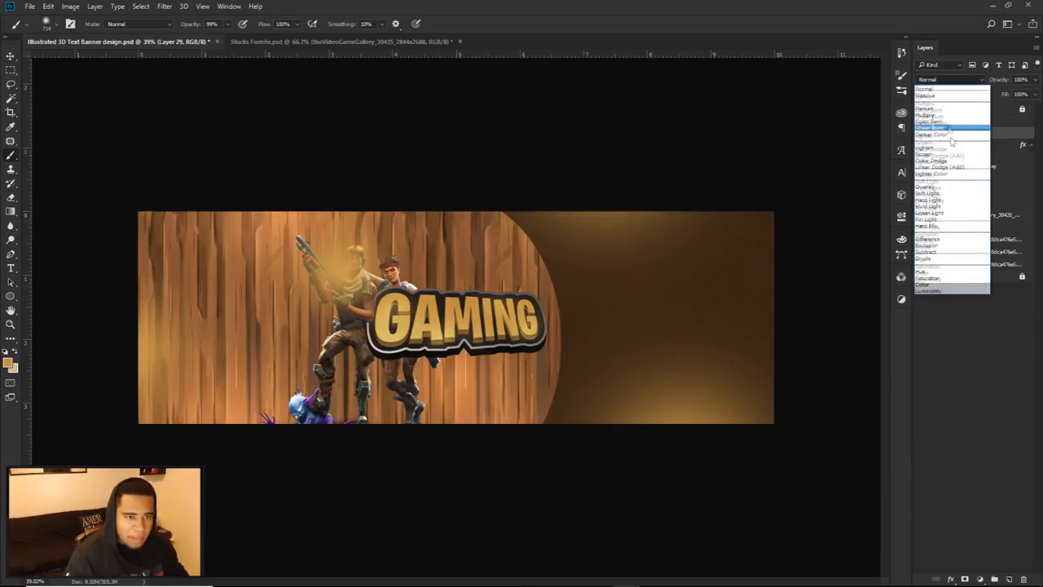
click(943, 167)
click(1033, 79)
drag(1031, 95, 1011, 95)
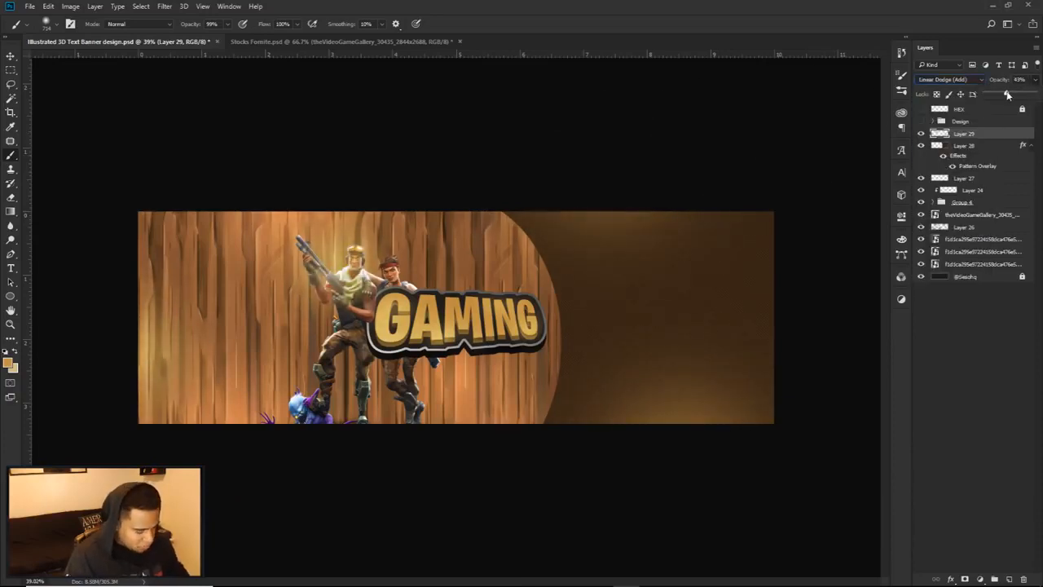
Shift the hue of Layer 29's glow towards red with Hue/Saturation.
key(ctrl+u)
drag(273, 299, 259, 299)
click(408, 247)
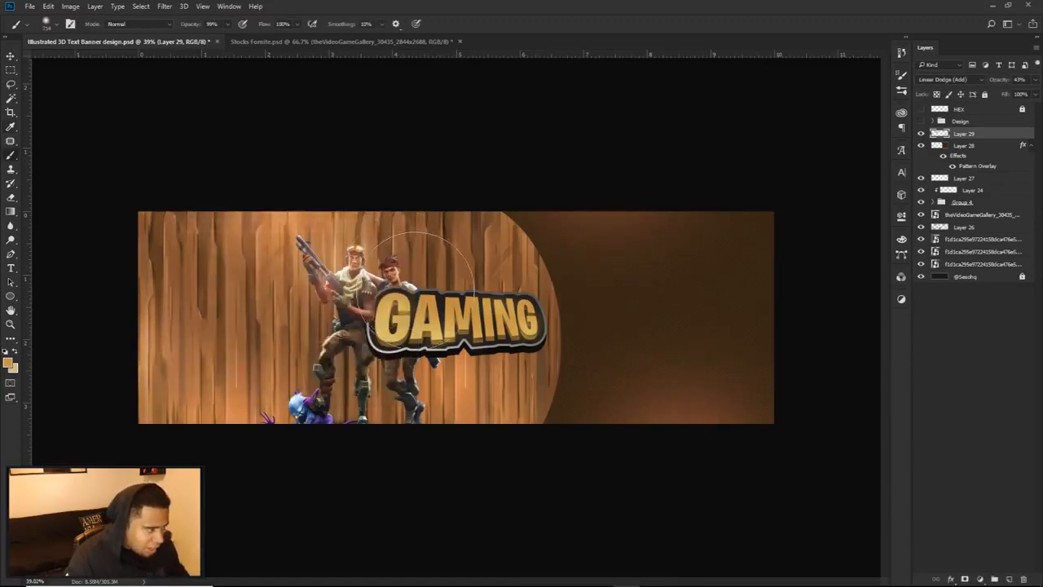
Erase Layer 29's glow from the characters with a soft eraser and trim it over the dark area.
key(e)
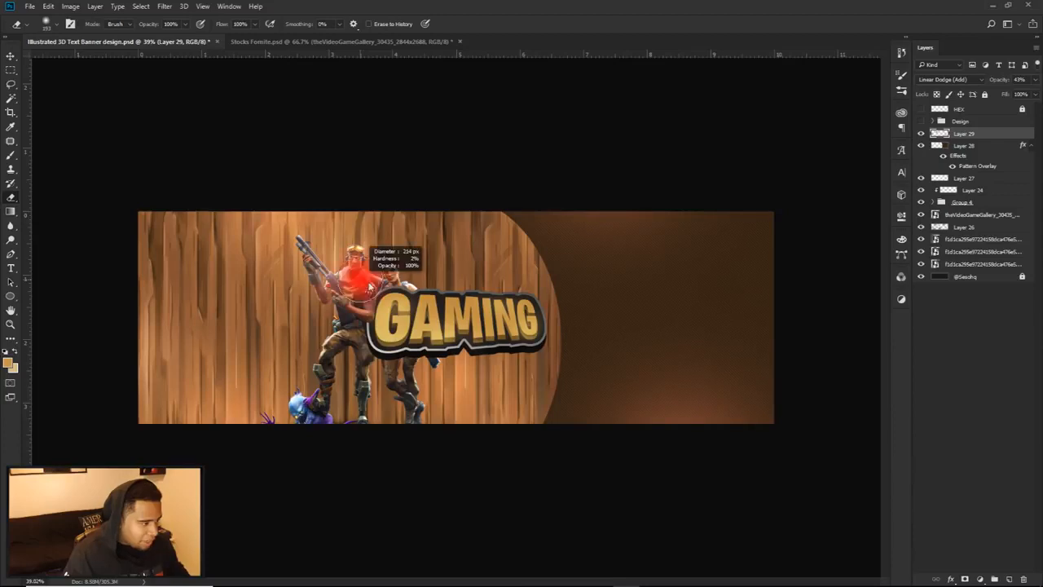
drag(521, 367, 526, 367)
mouse_move(632, 378)
mouse_down()
mouse_move(730, 280)
mouse_move(723, 307)
mouse_up()
key(v)
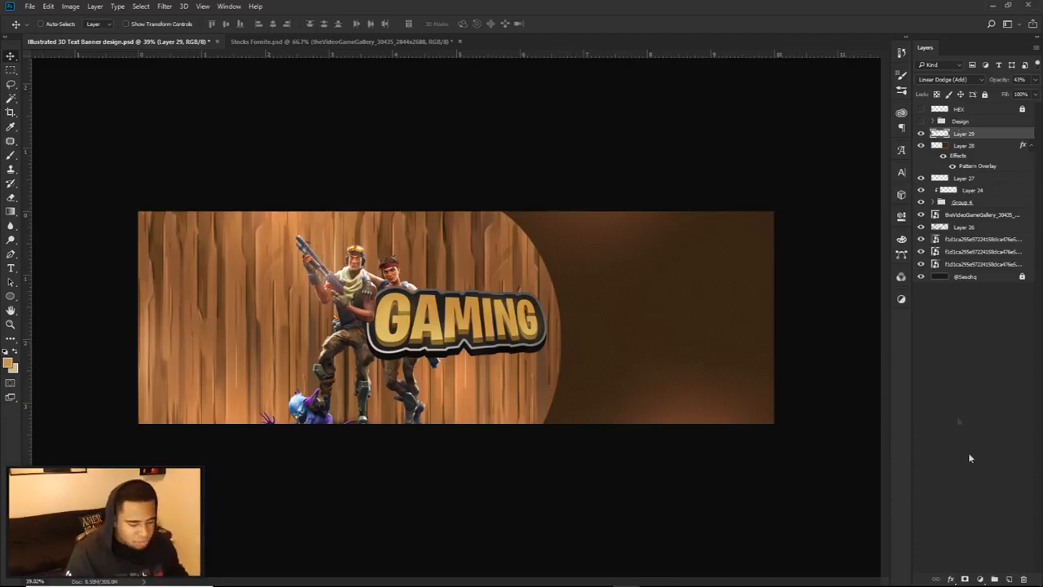
Add a Brightness/Contrast adjustment layer above Layer 29 with brightness set to -20.
click(982, 577)
click(961, 385)
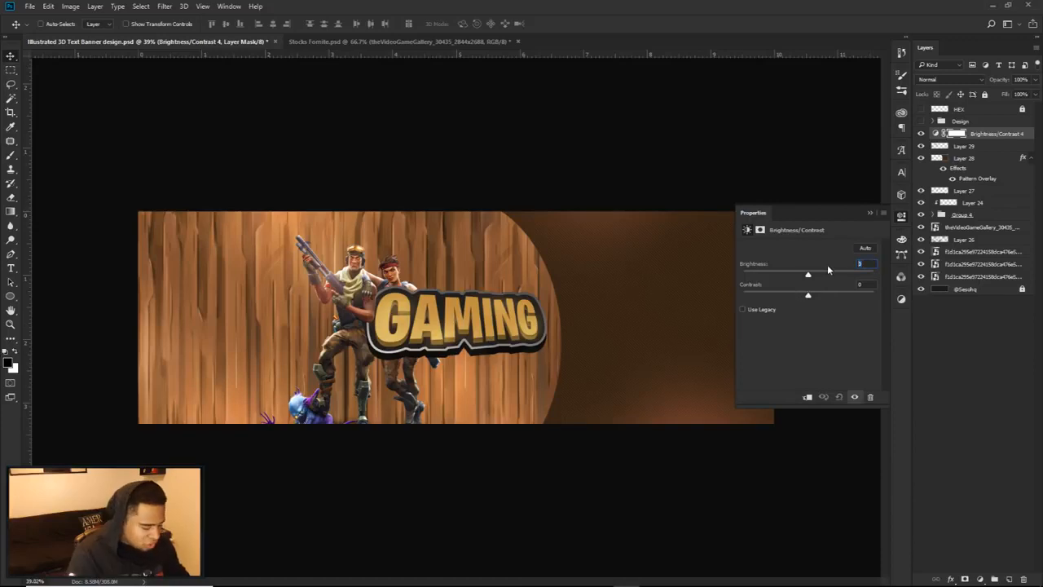
text(-20)
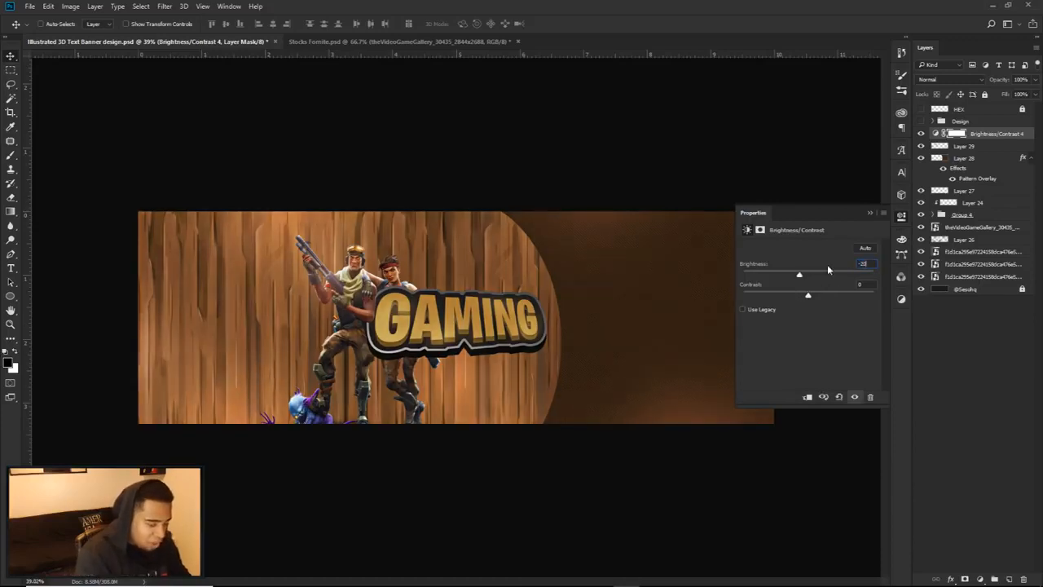
Set the contrast of Brightness/Contrast 4 to 32 and compare the banner with and without the adjustment.
key(Tab)
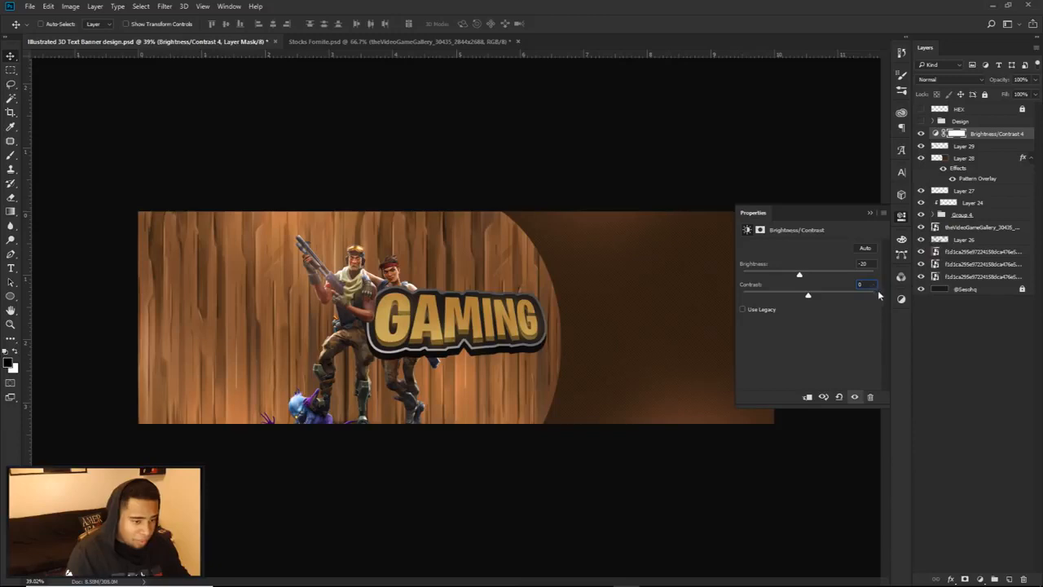
text(100)
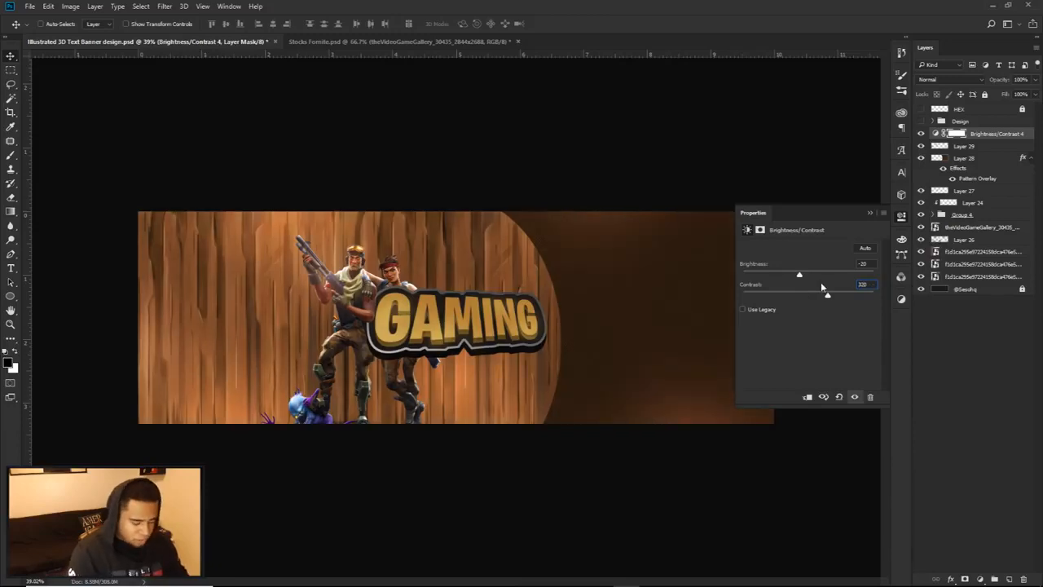
key(Return)
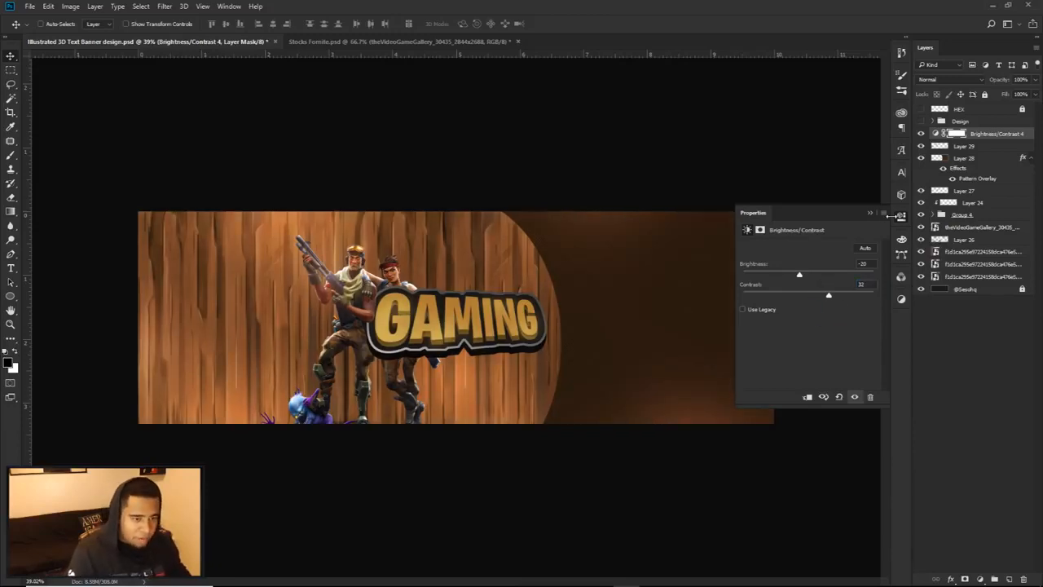
click(890, 214)
click(922, 134)
click(922, 133)
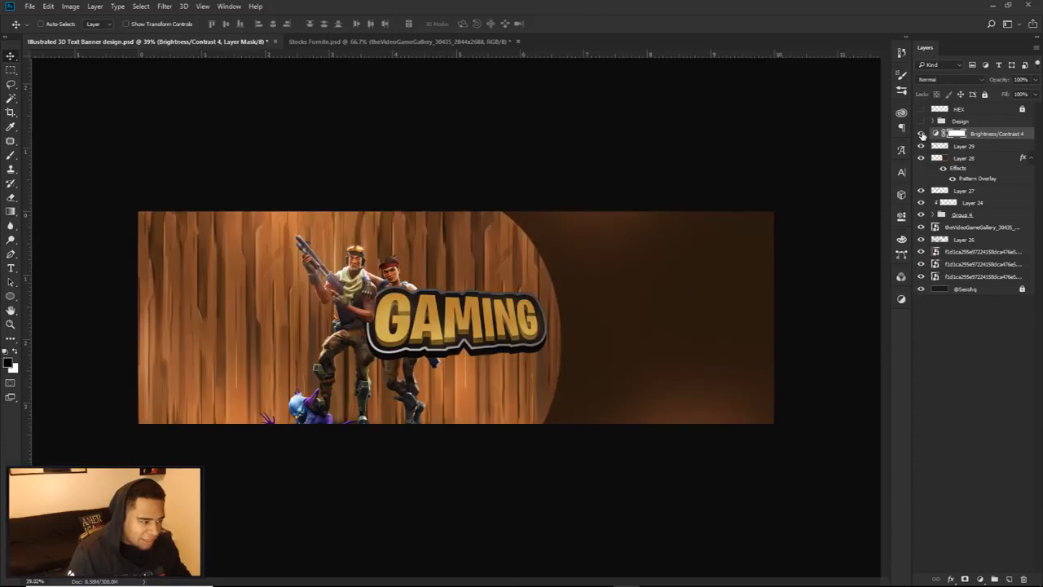
click(922, 134)
click(922, 134)
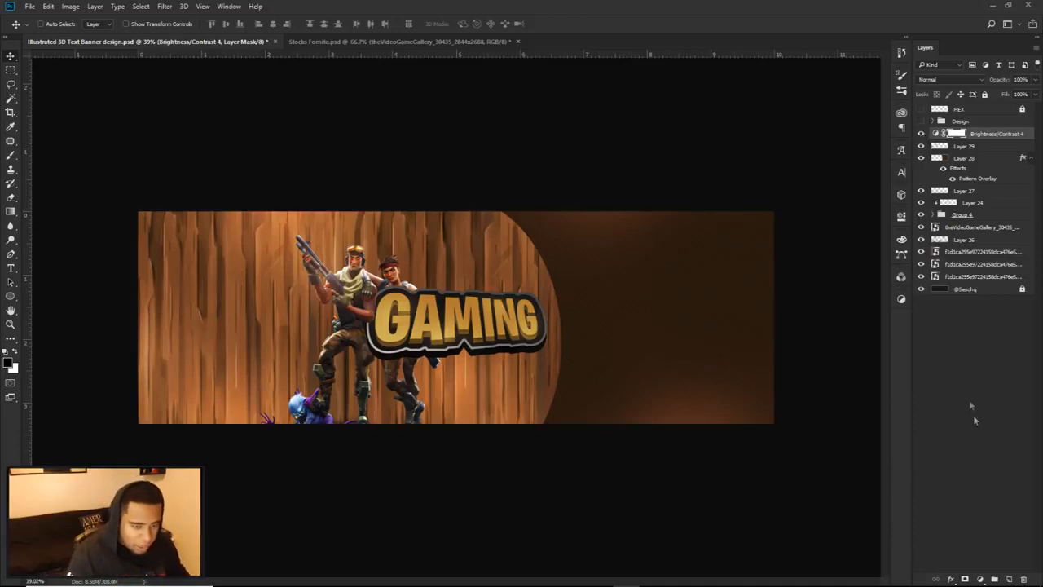
Paint soft brown glow spots on a new layer around the GAMING text and the dark curved section.
click(1011, 578)
key(b)
scroll(489, 342, up, 3)
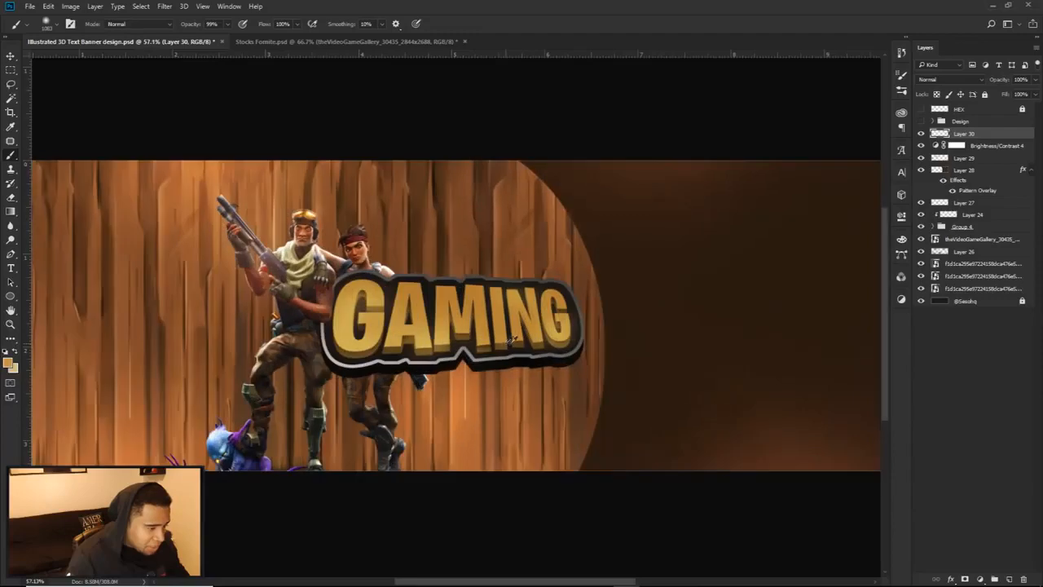
click(541, 380)
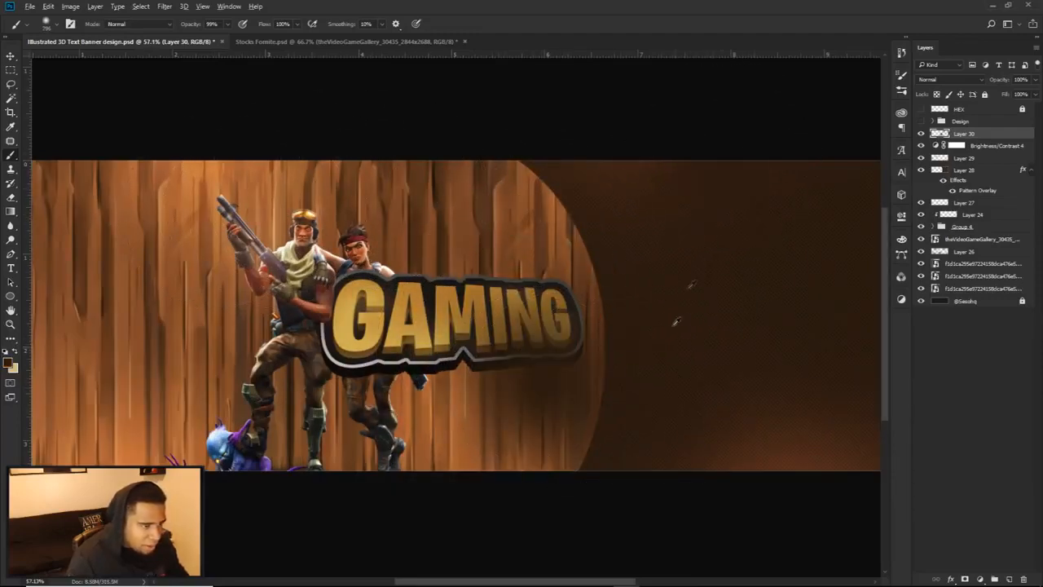
Set the painted glow on Layer 30 to Linear Dodge (Add) at 62% opacity.
scroll(664, 335, down, 2)
click(947, 79)
click(944, 169)
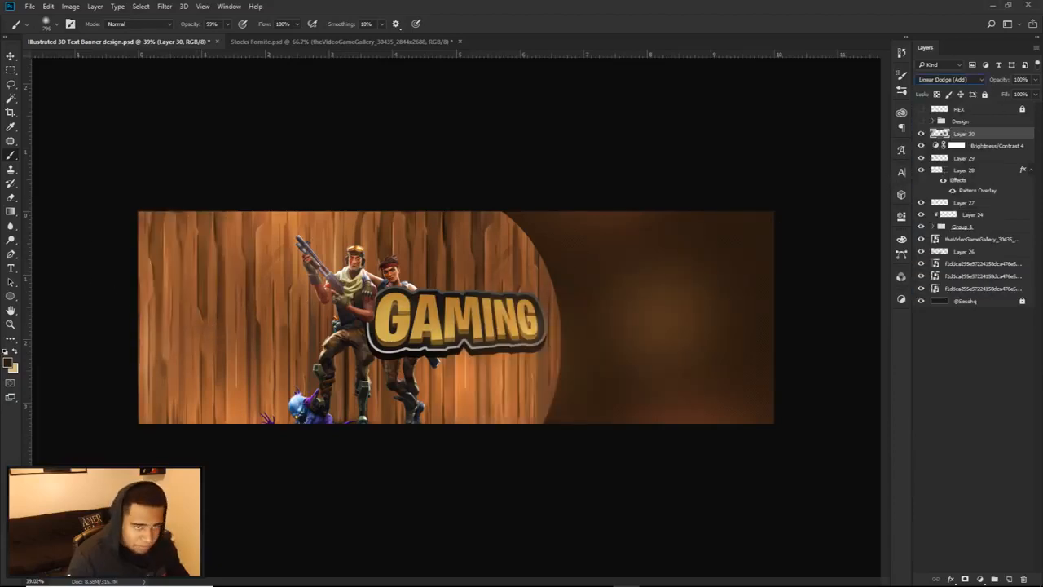
drag(1038, 80, 1018, 96)
key(e)
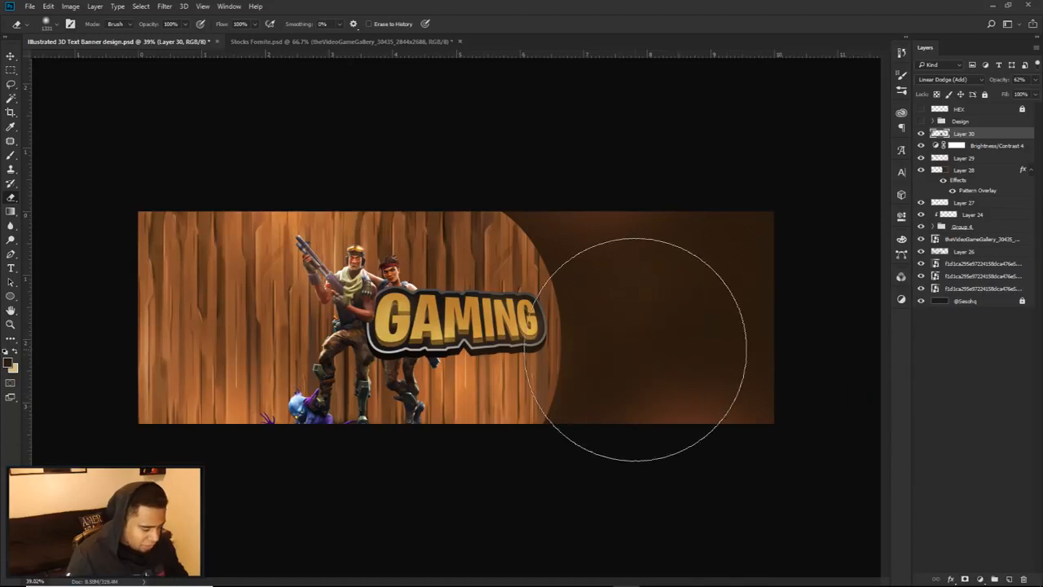
key(v)
scroll(617, 345, down, 1)
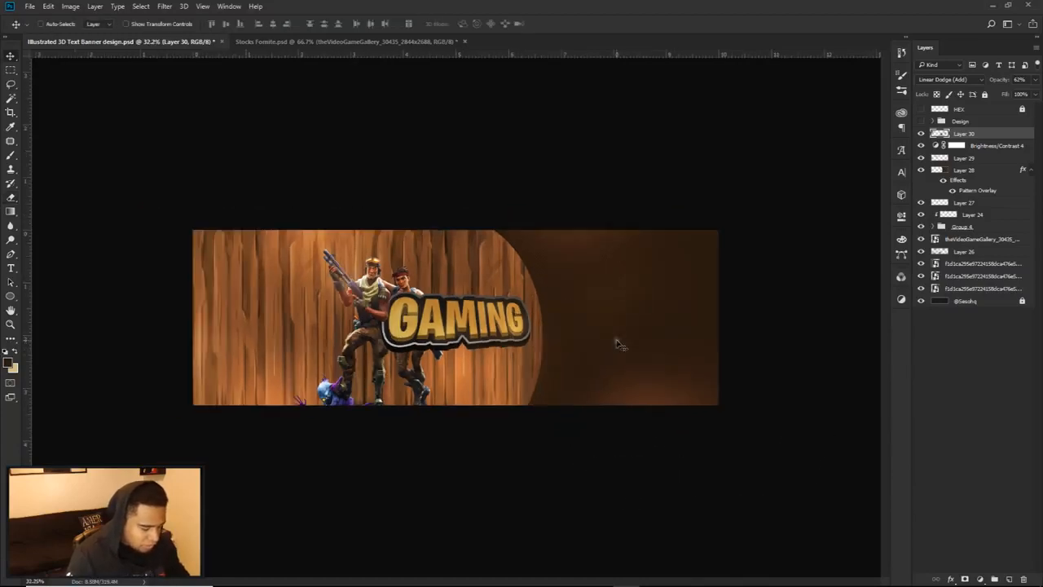
scroll(551, 338, up, 1)
scroll(551, 338, up, 1)
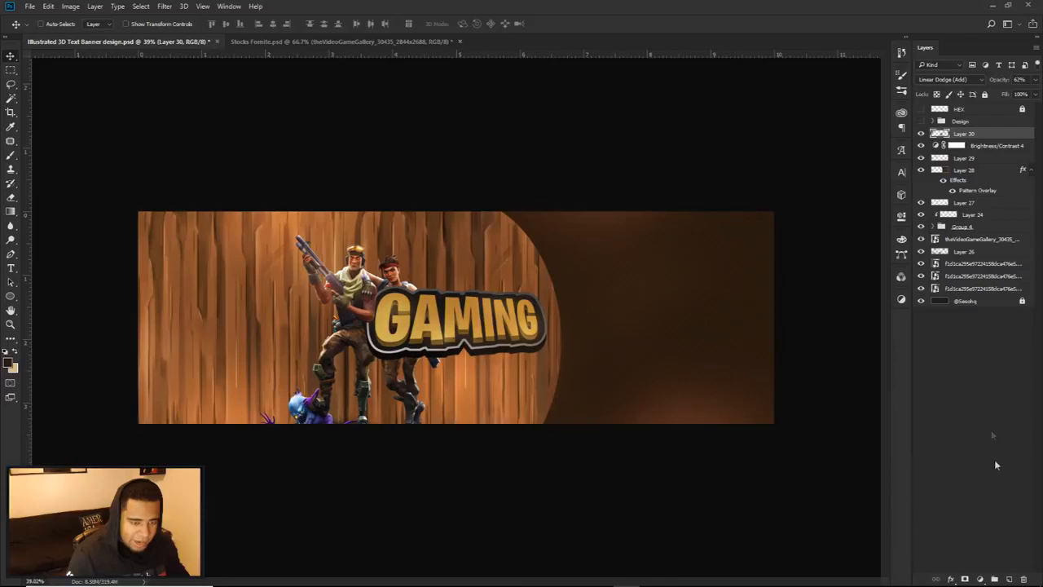
Paint a soft white (ffffff) highlight at the banner's upper middle edge on a new layer with a large brush.
click(1009, 578)
key(b)
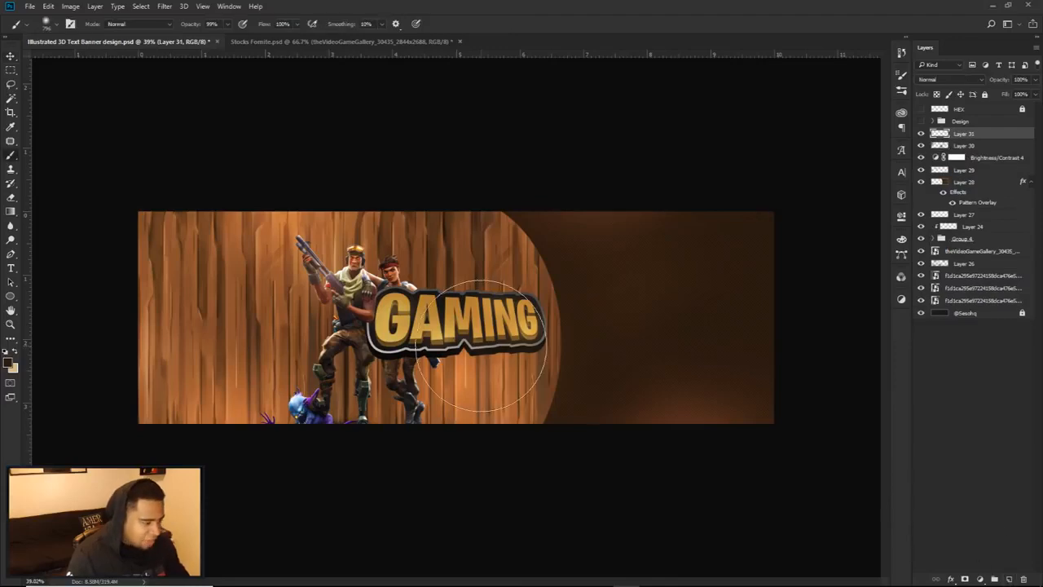
click(8, 362)
text(ffffff)
click(931, 275)
mouse_move(438, 275)
mouse_down()
mouse_move(506, 271)
mouse_move(462, 255)
mouse_up()
key(ctrl+minus)
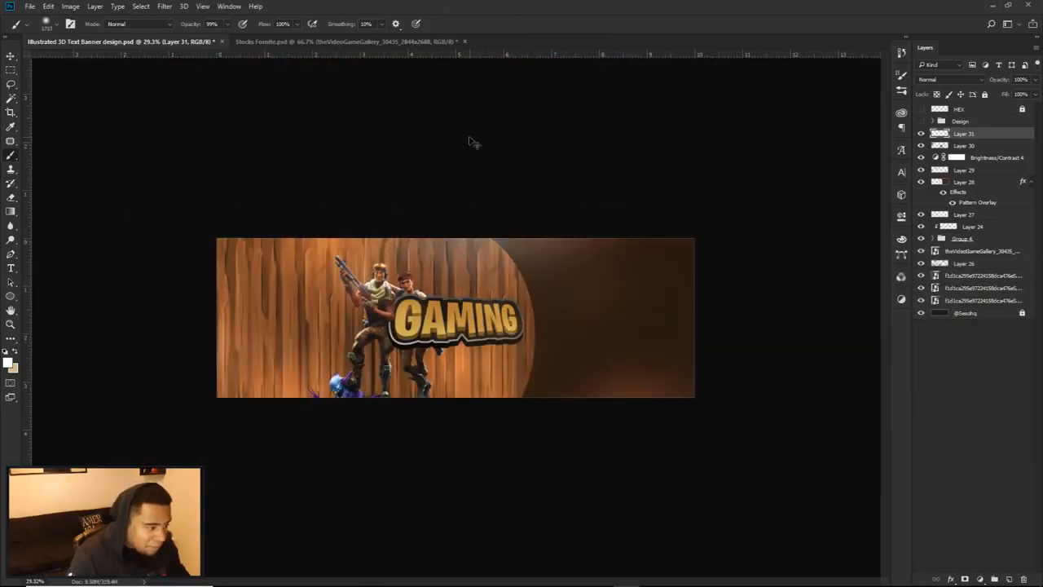
scroll(463, 136, up, 3)
scroll(463, 136, down, 1)
scroll(463, 136, up, 1)
Reduce the opacity of the white highlight on Layer 31 to 40%.
click(1034, 80)
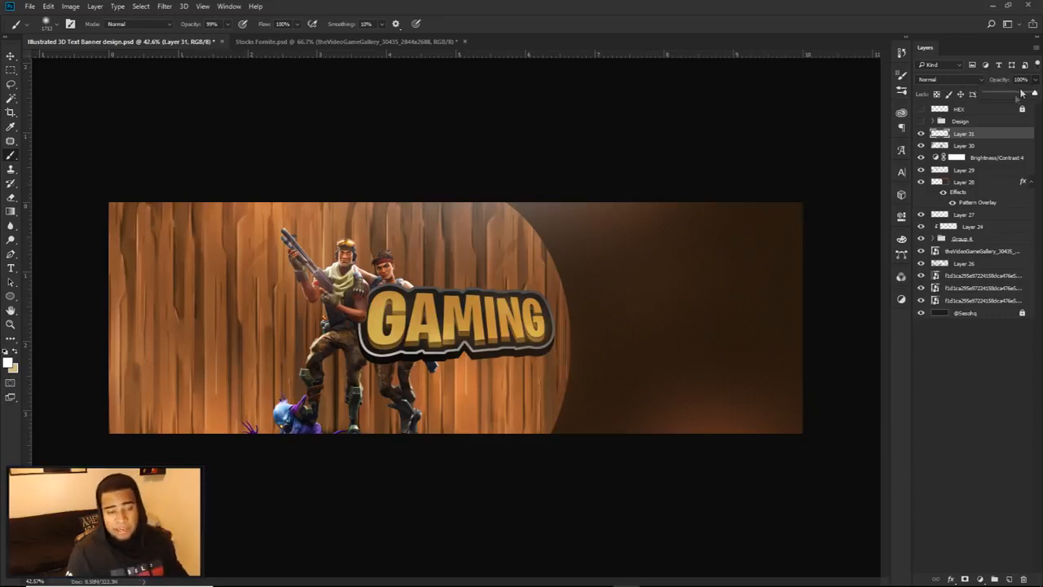
click(1008, 95)
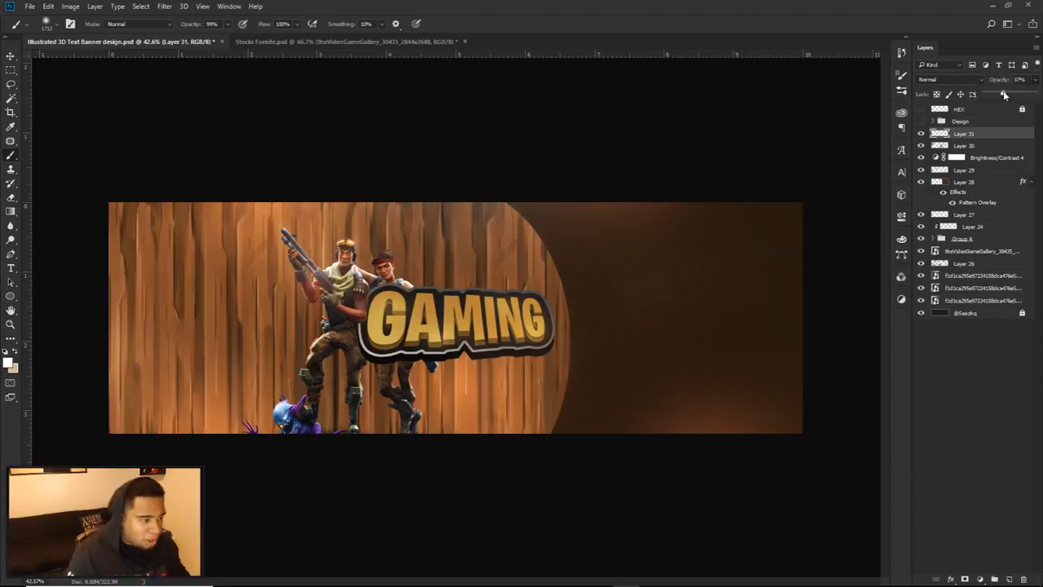
click(1020, 79)
text(40)
click(11, 57)
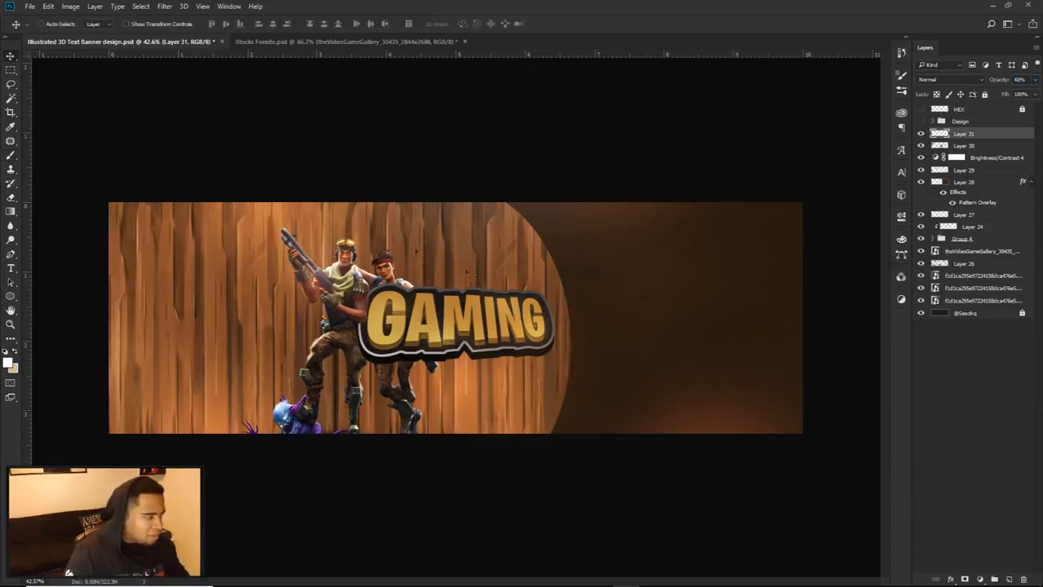
scroll(480, 276, down, 1)
scroll(478, 275, up, 1)
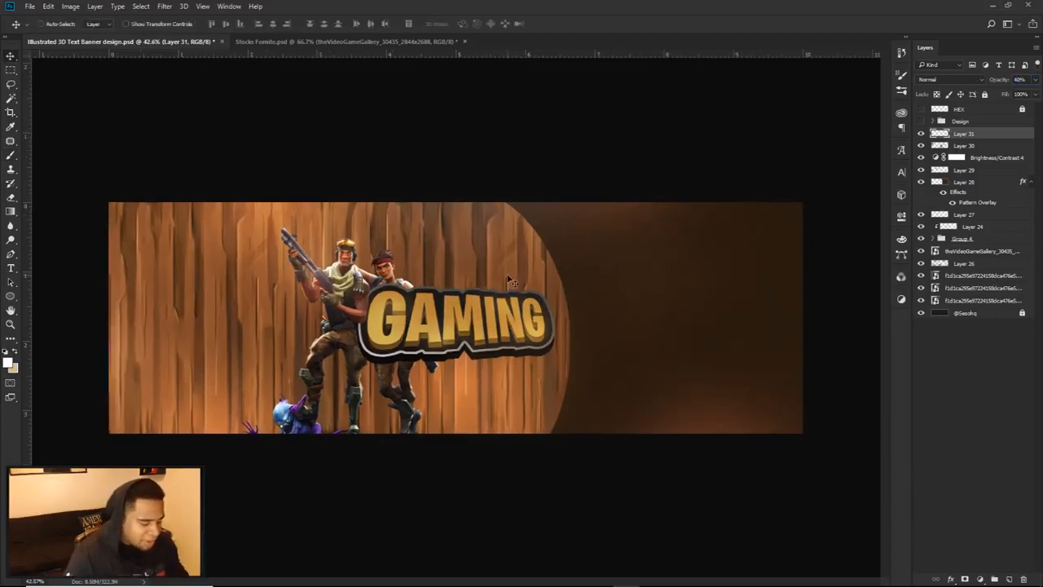
Add a Color Balance adjustment layer with midtones Cyan–Red at 9 and Magenta–Green at 2, and compare its effect.
click(980, 578)
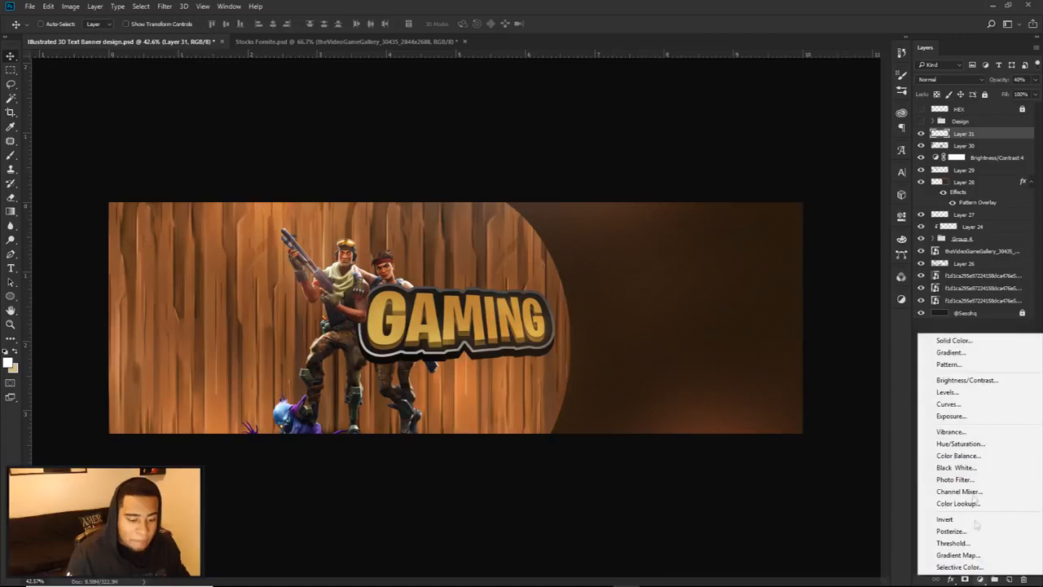
click(964, 455)
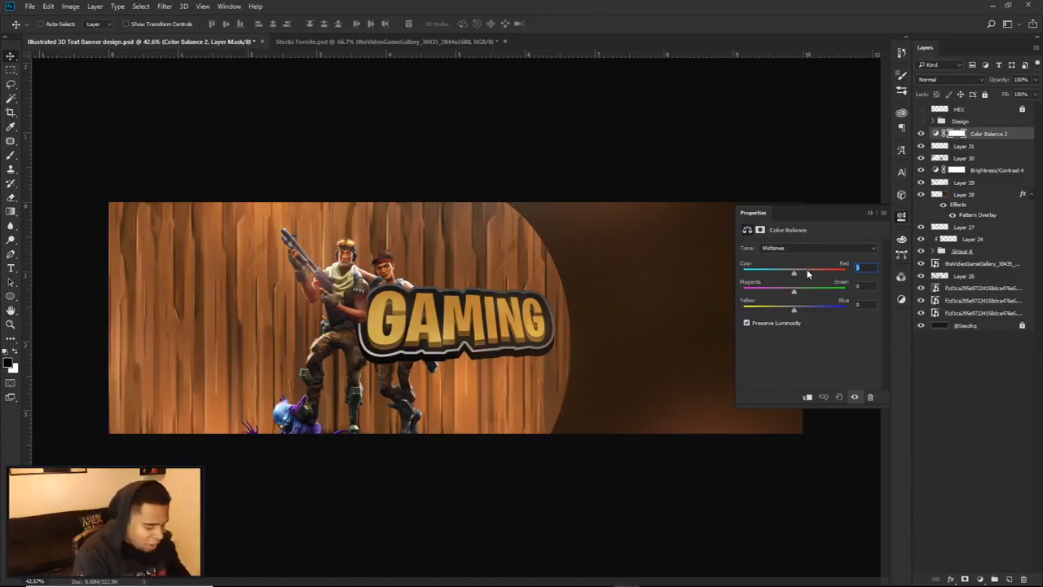
text(9)
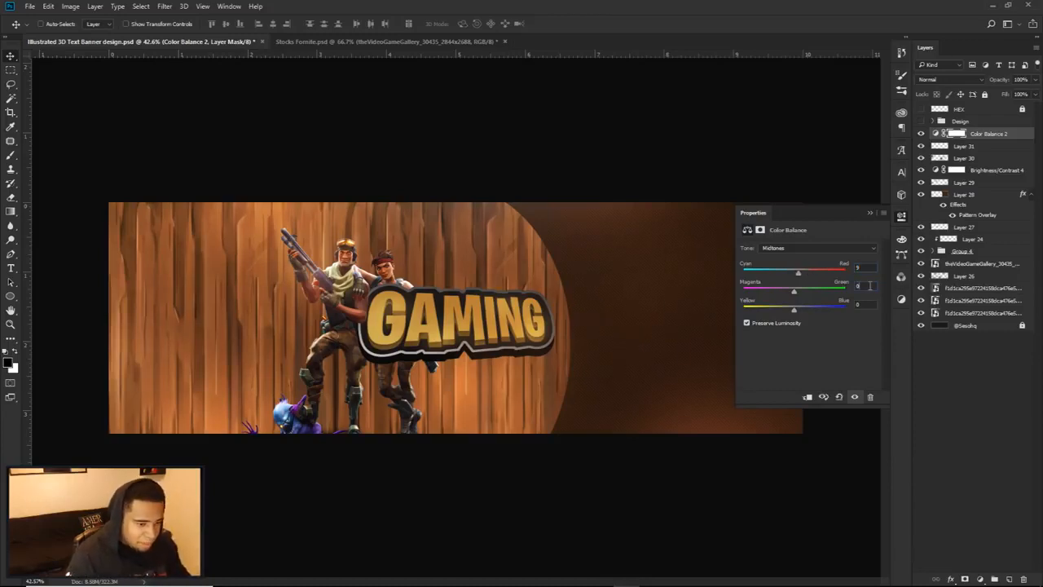
text(2)
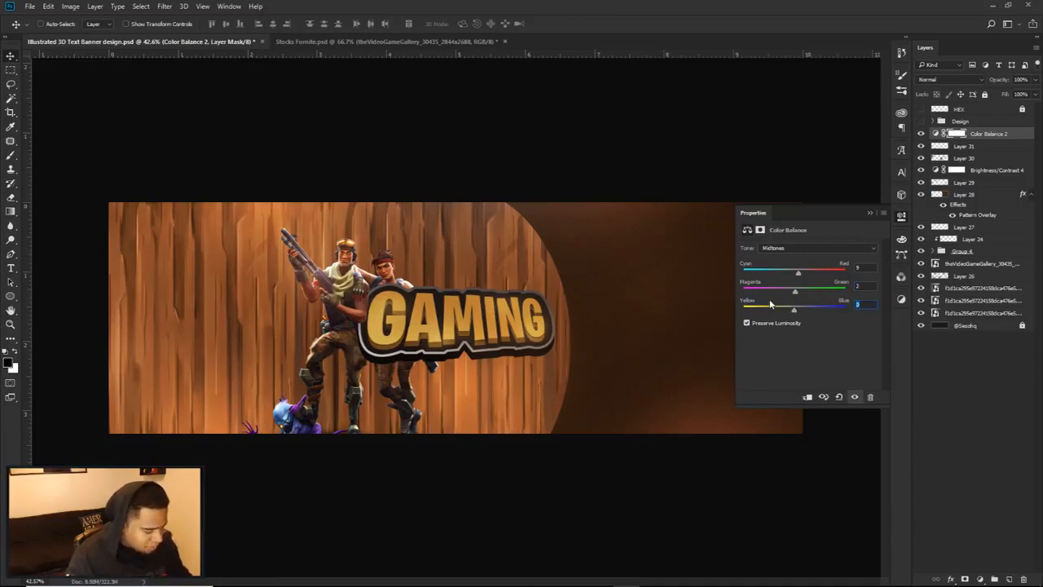
click(901, 217)
click(922, 133)
click(922, 133)
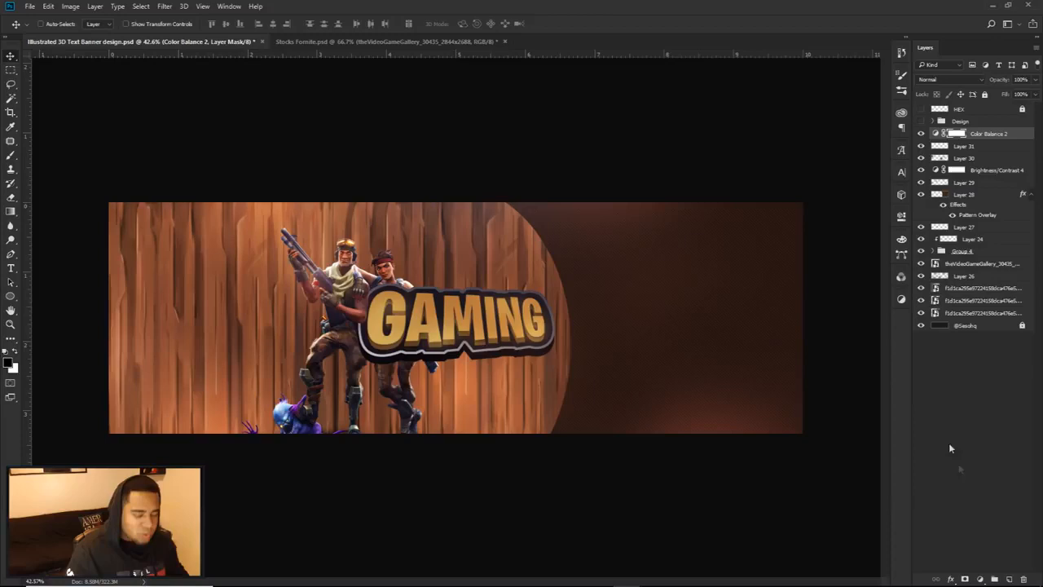
Add a Brightness/Contrast adjustment layer above Color Balance 2 with brightness 20 and contrast 13.
click(982, 578)
click(961, 380)
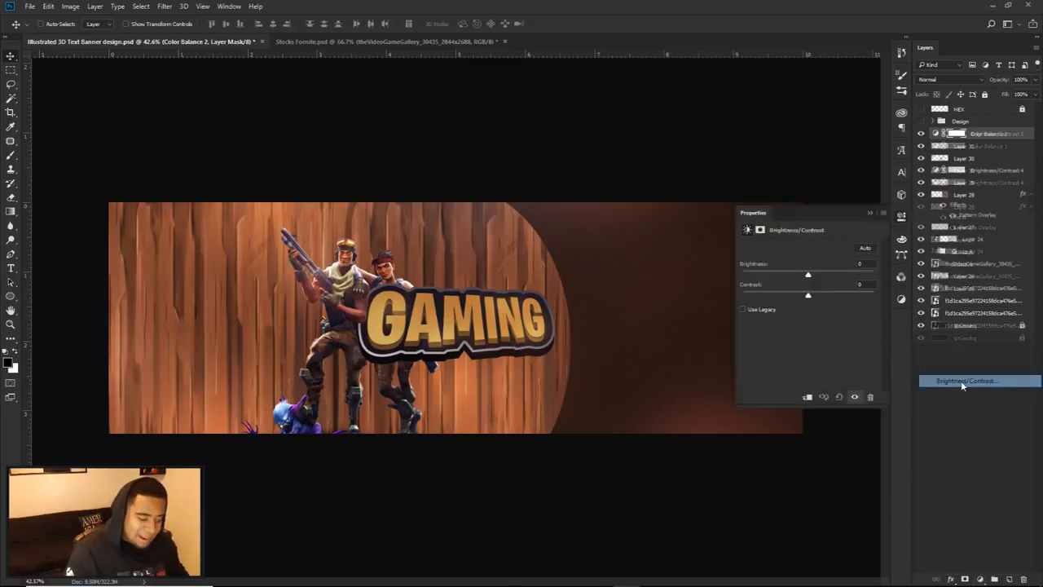
text(20)
key(Tab)
text(15)
click(981, 135)
Add a Levels adjustment layer above Brightness/Contrast 5 and open its settings.
click(980, 578)
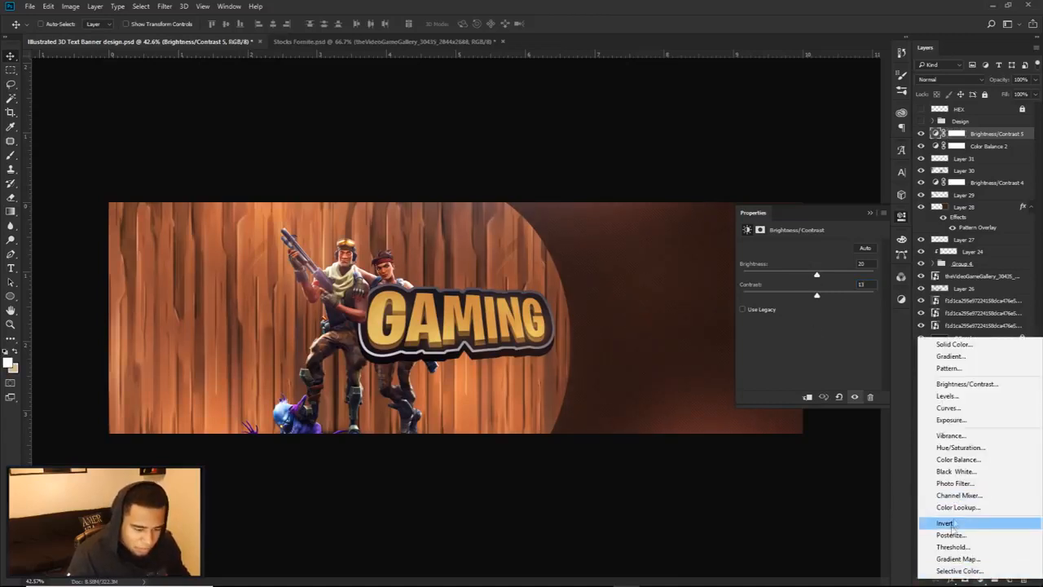
click(949, 397)
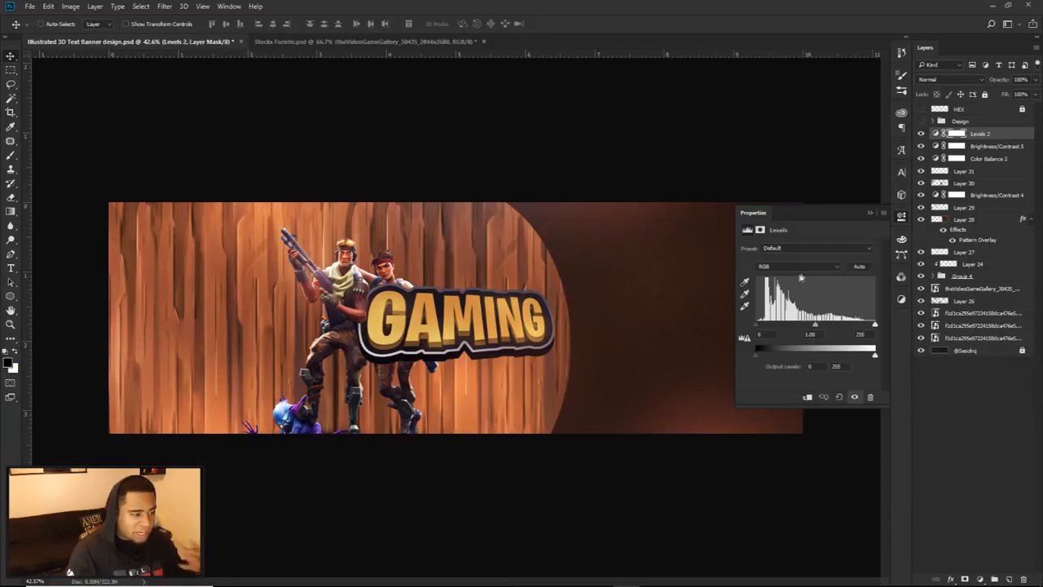
click(903, 216)
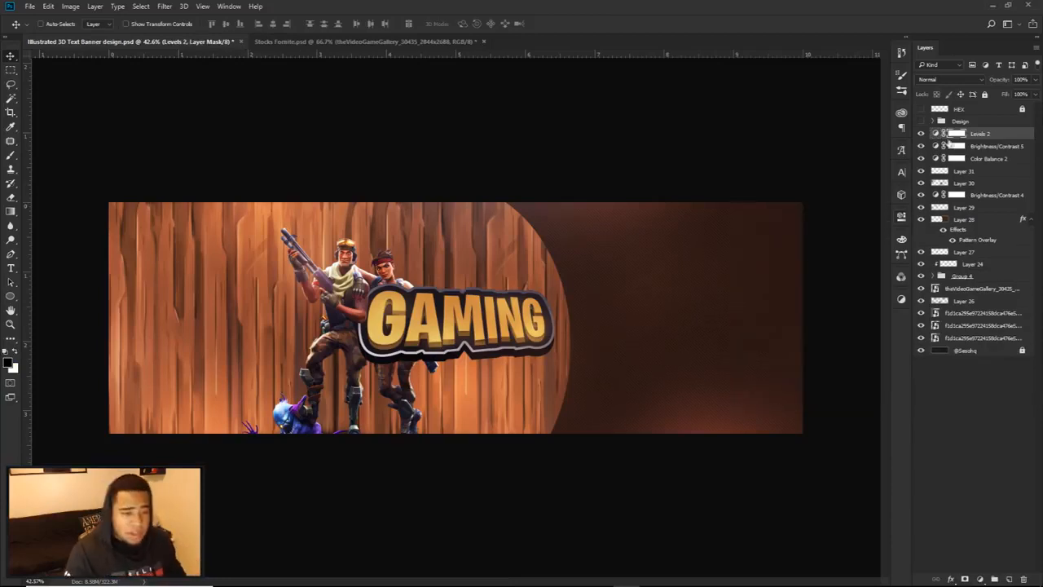
double_click(935, 133)
Try extreme Levels input values of 59 for shadows and 104 for highlights, and restore the defaults.
mouse_move(764, 328)
mouse_down()
mouse_move(784, 332)
mouse_move(758, 331)
mouse_up()
mouse_move(875, 326)
mouse_down()
mouse_move(831, 326)
mouse_move(875, 327)
mouse_up()
mouse_move(757, 326)
mouse_down()
mouse_move(780, 331)
mouse_move(754, 328)
mouse_up()
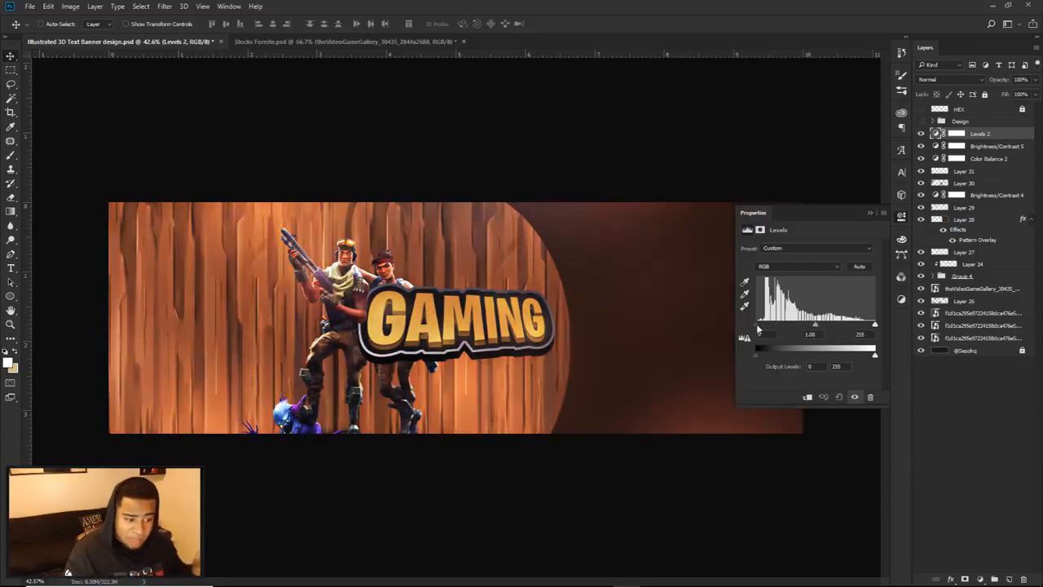
drag(758, 330, 784, 324)
drag(876, 327, 806, 325)
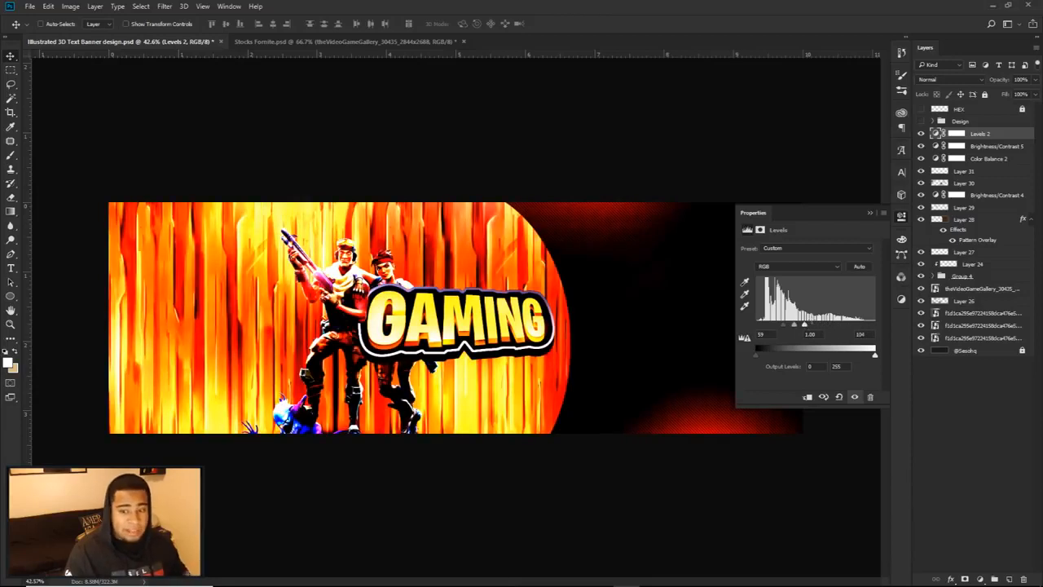
drag(784, 326, 879, 328)
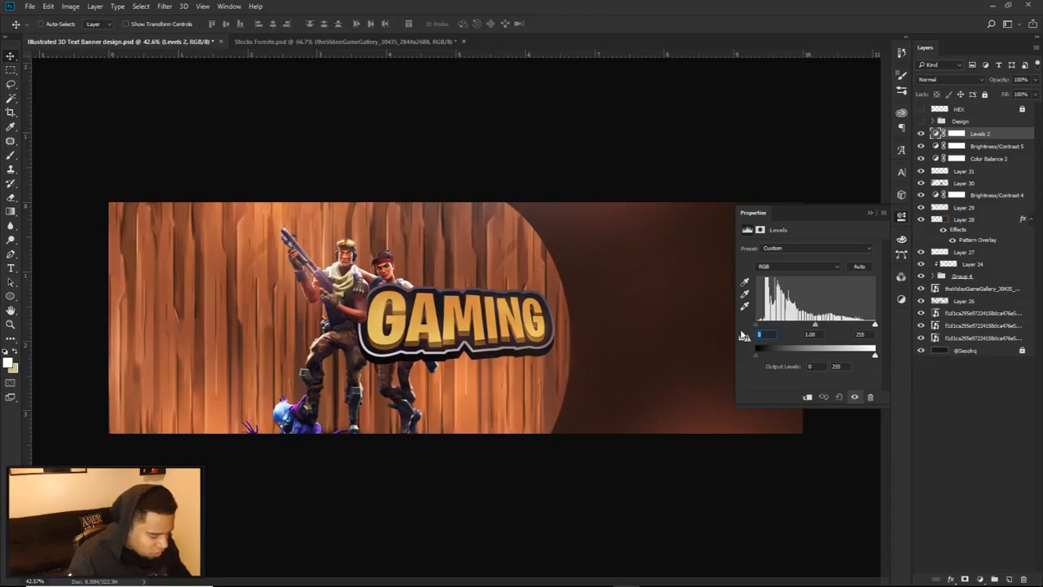
Set the Levels 2 input values to 12 for shadows, 1.03 for midtones and 248 for highlights.
text(12)
click(819, 335)
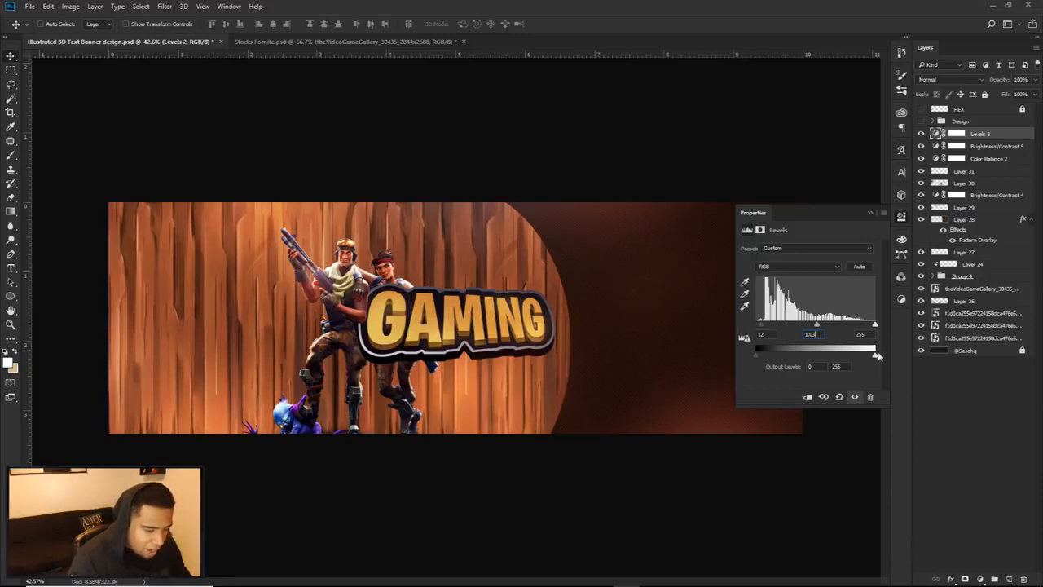
text(248)
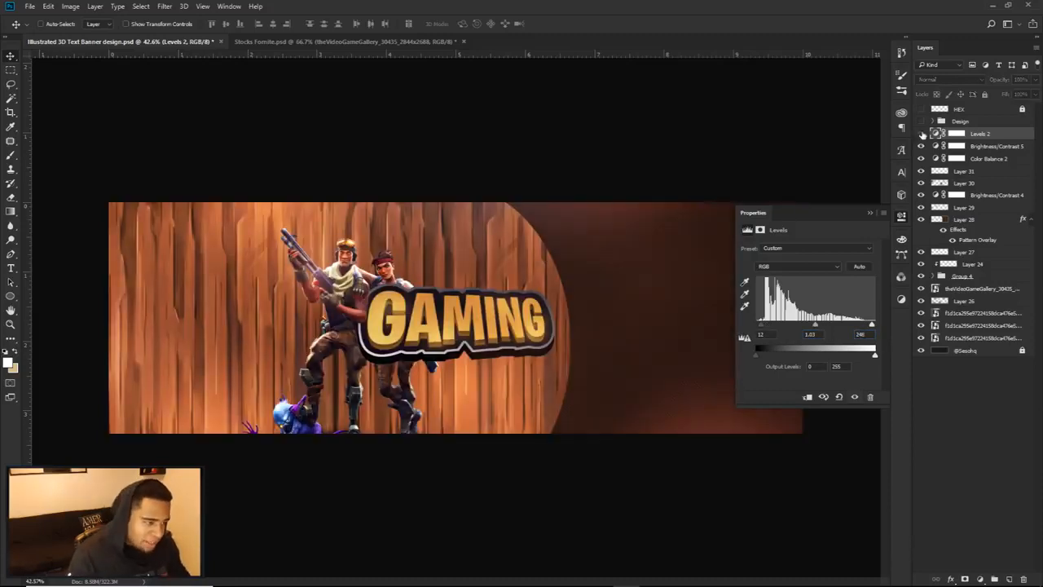
click(902, 217)
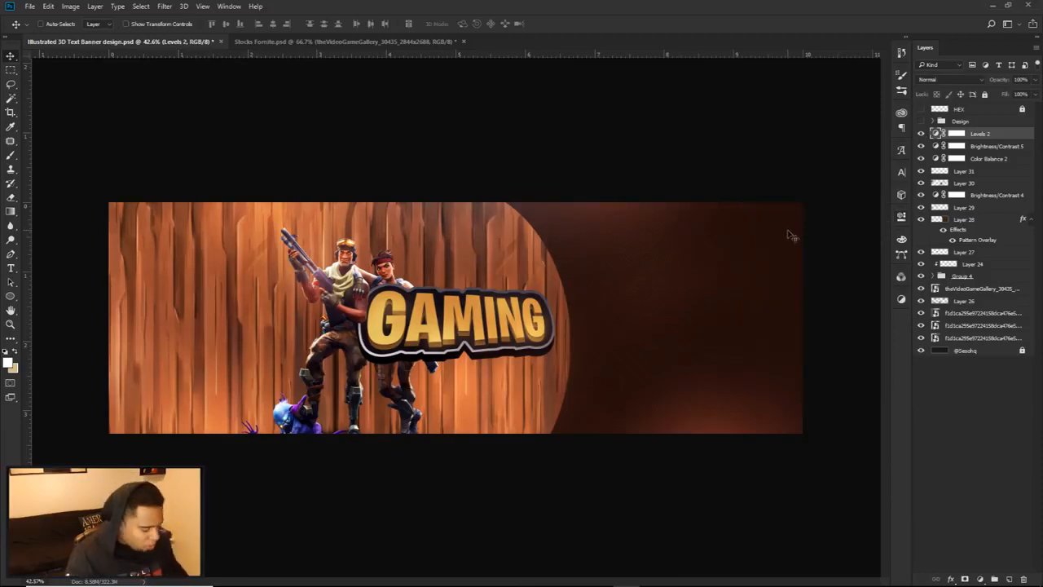
Add a Brightness/Contrast adjustment clipped to Group 4 with brightness 33 and contrast 13, and compare the text with and without it.
scroll(471, 361, up, 2)
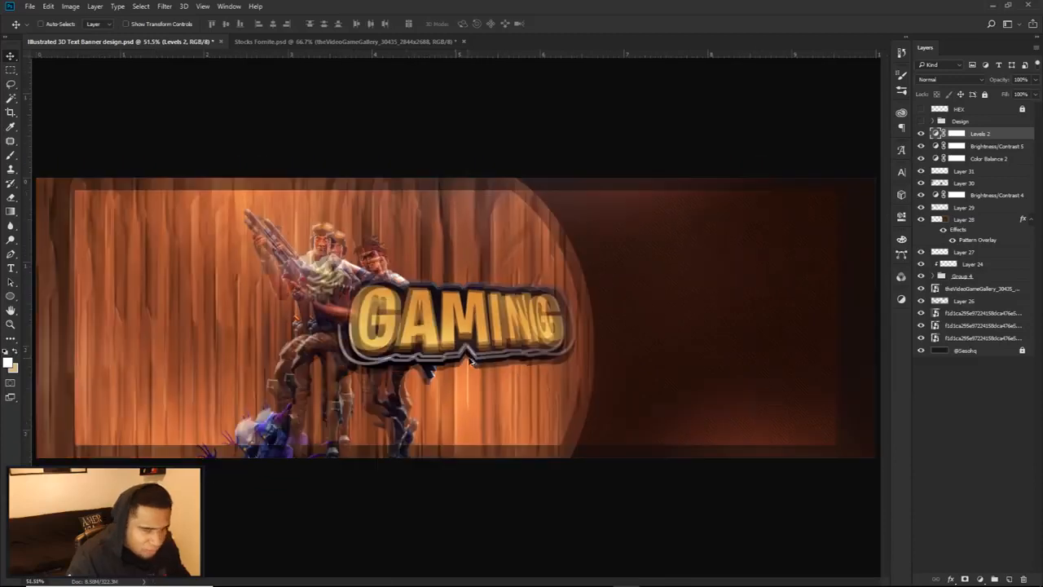
scroll(471, 362, down, 1)
click(922, 276)
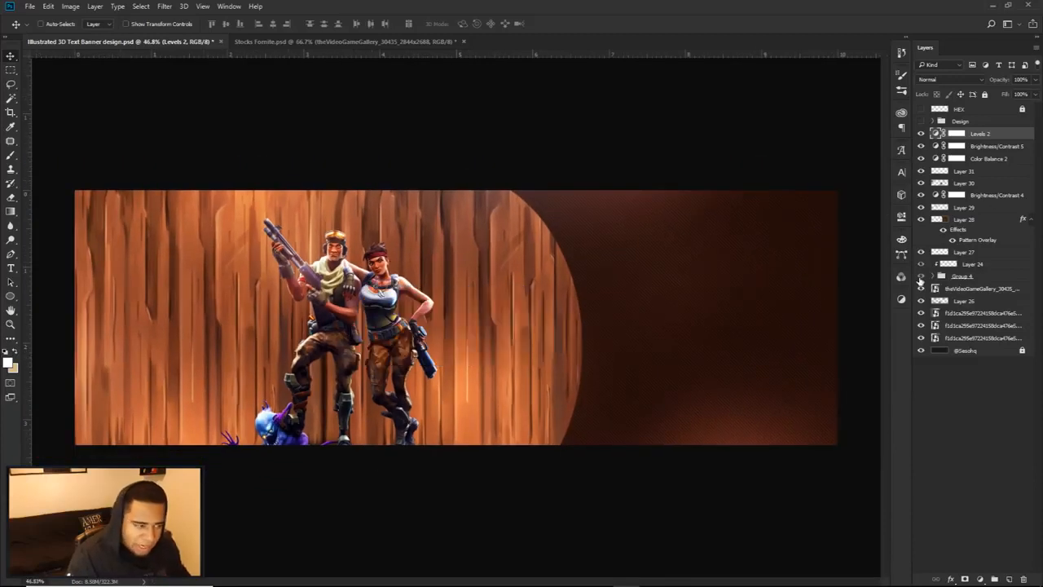
click(921, 276)
click(960, 276)
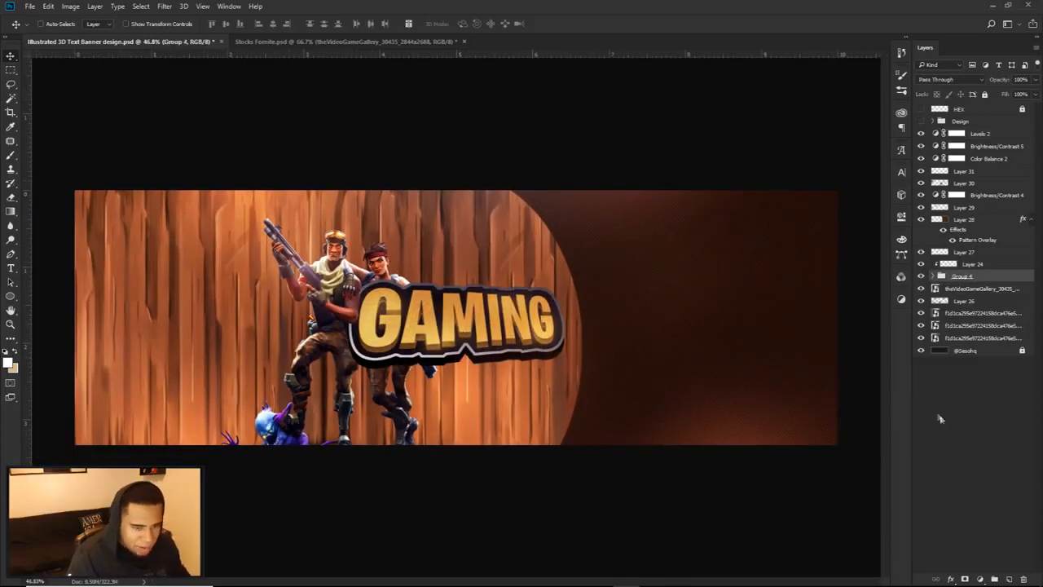
click(980, 579)
click(952, 384)
drag(805, 276, 821, 275)
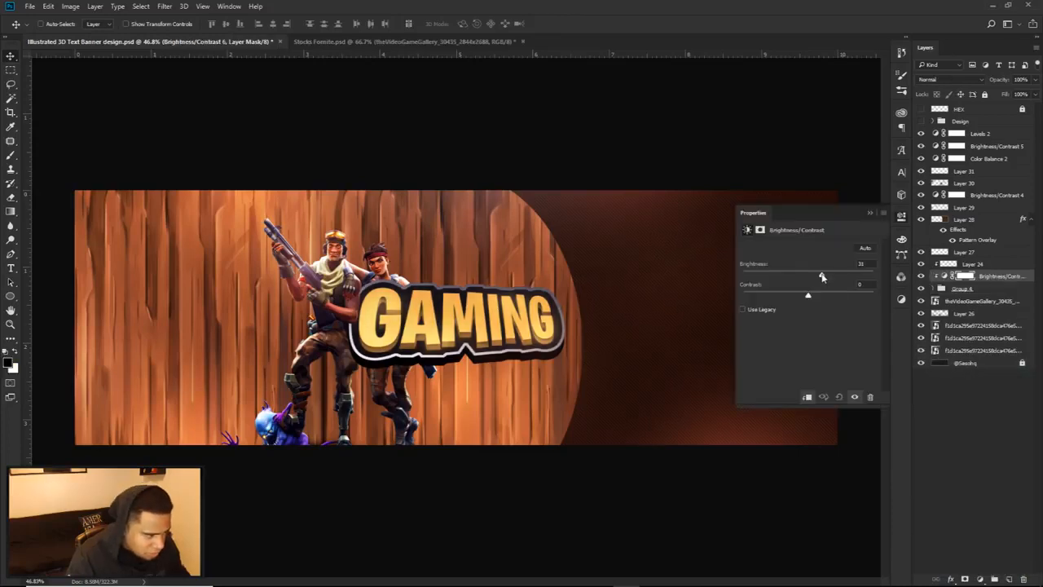
drag(823, 273, 817, 300)
click(921, 276)
click(921, 277)
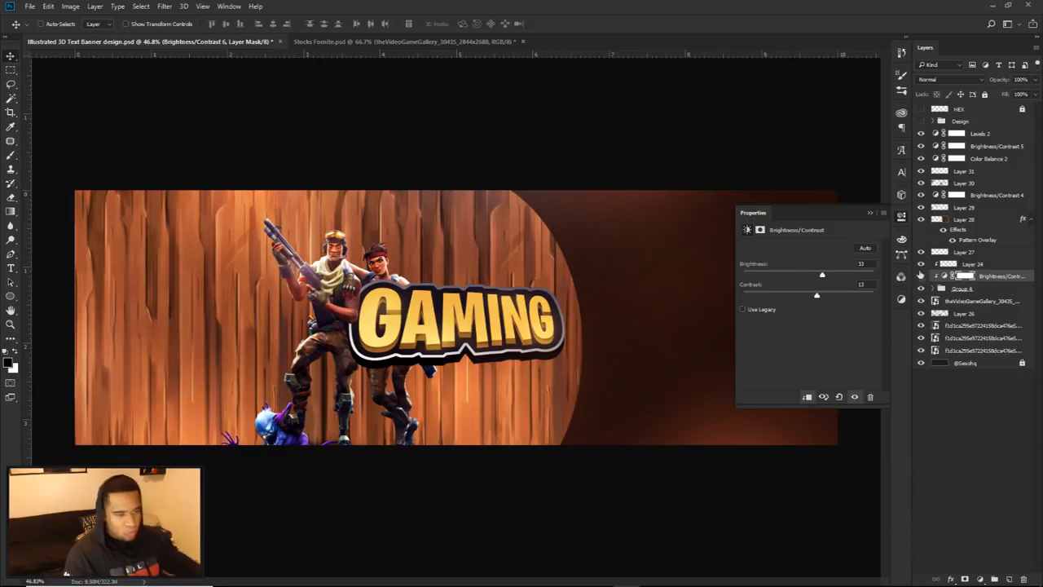
click(901, 218)
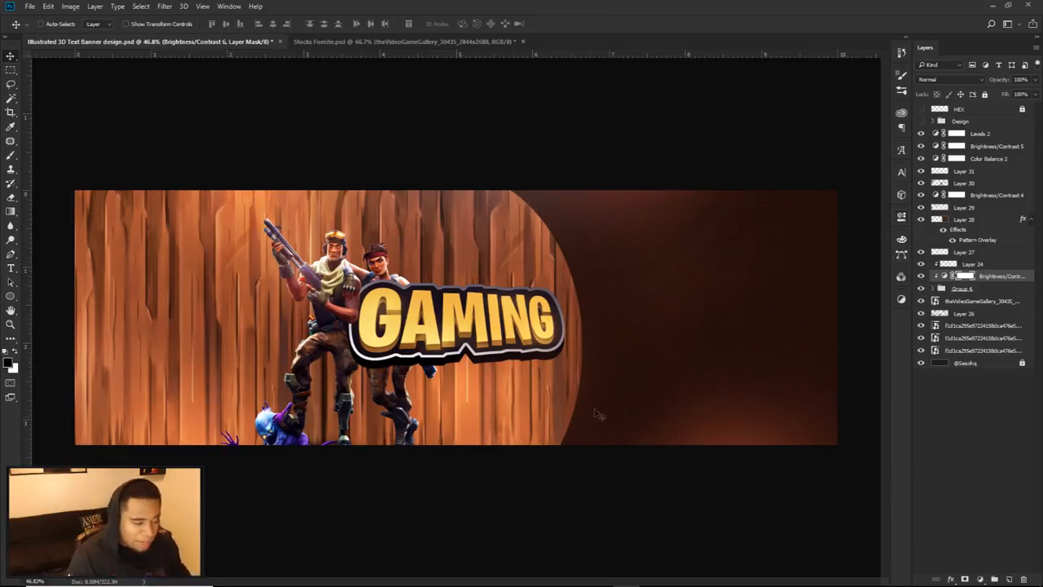
Paint a soft glow in gold sampled from the lettering along the wood's curved edge on a new layer above Layer 27.
click(921, 220)
click(922, 220)
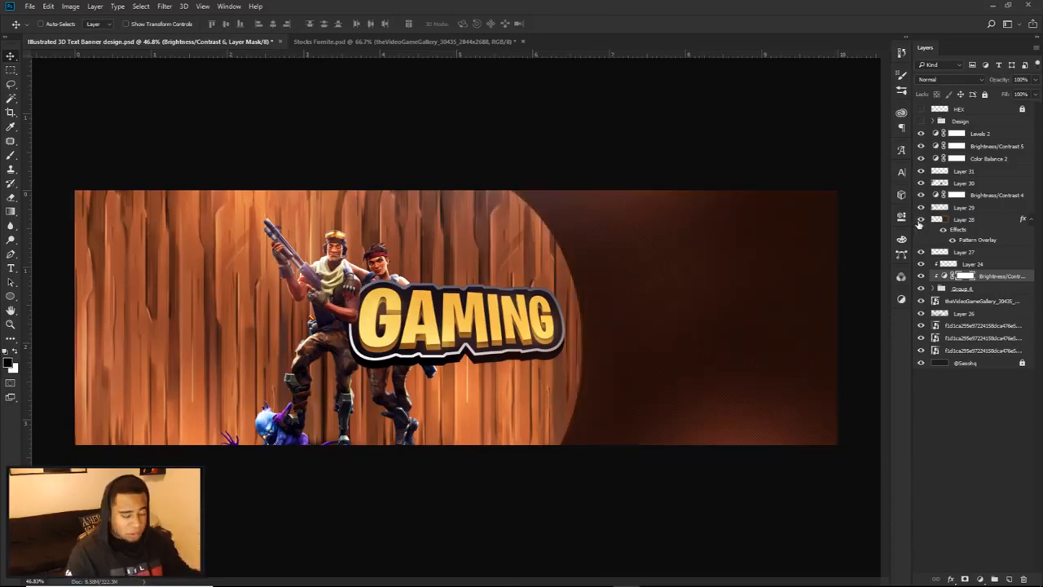
click(971, 254)
click(1009, 578)
key(b)
alt+click(528, 323)
drag(575, 354, 526, 357)
right_click(607, 347)
scroll(718, 489, down, 3)
mouse_move(548, 392)
mouse_down()
mouse_move(495, 392)
mouse_move(619, 388)
mouse_up()
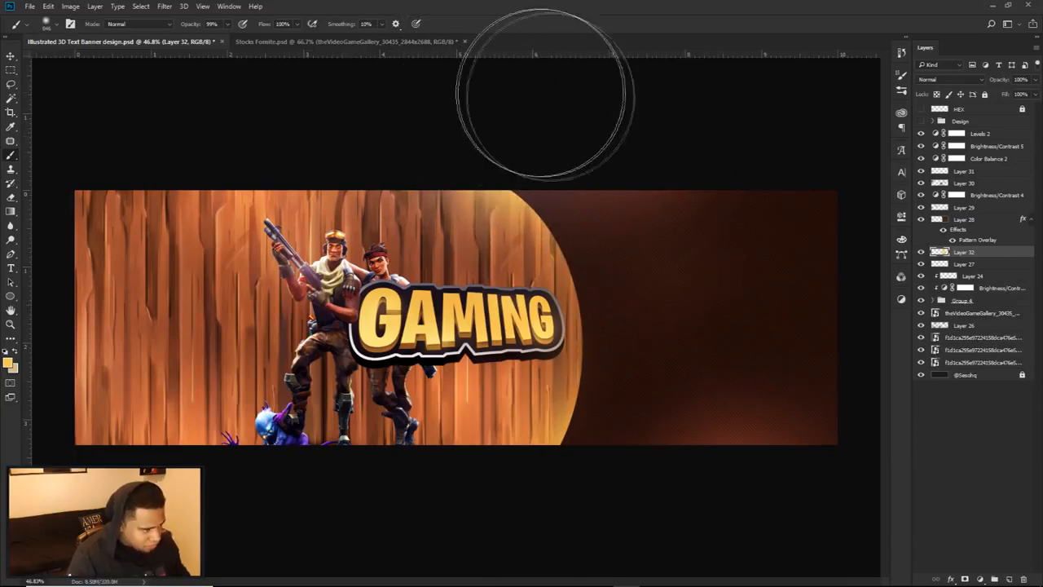
key(v)
key(ctrl+0)
key(ctrl+plus)
key(ctrl+plus)
key(ctrl+minus)
Switch to the circular swirl brush at a reduced size, and try a stamp on Layer 32, then undo it.
key(b)
right_click(623, 318)
scroll(758, 461, down, 3)
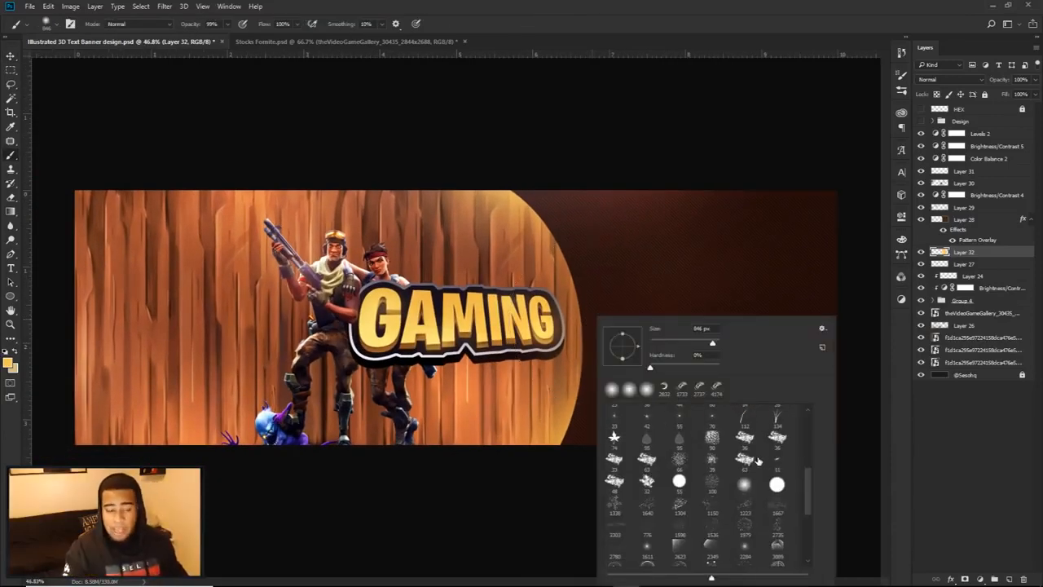
scroll(801, 541, down, 5)
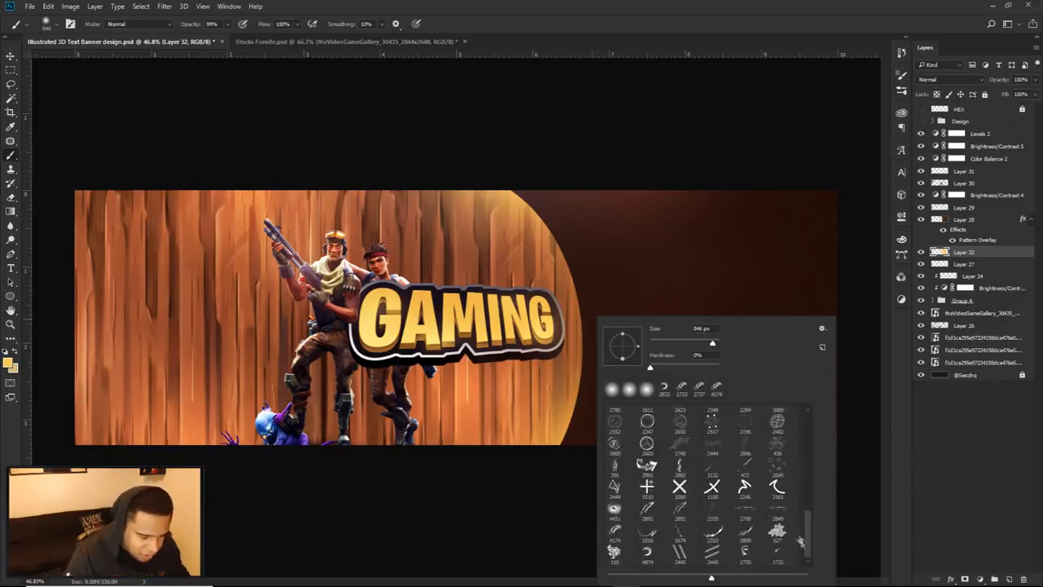
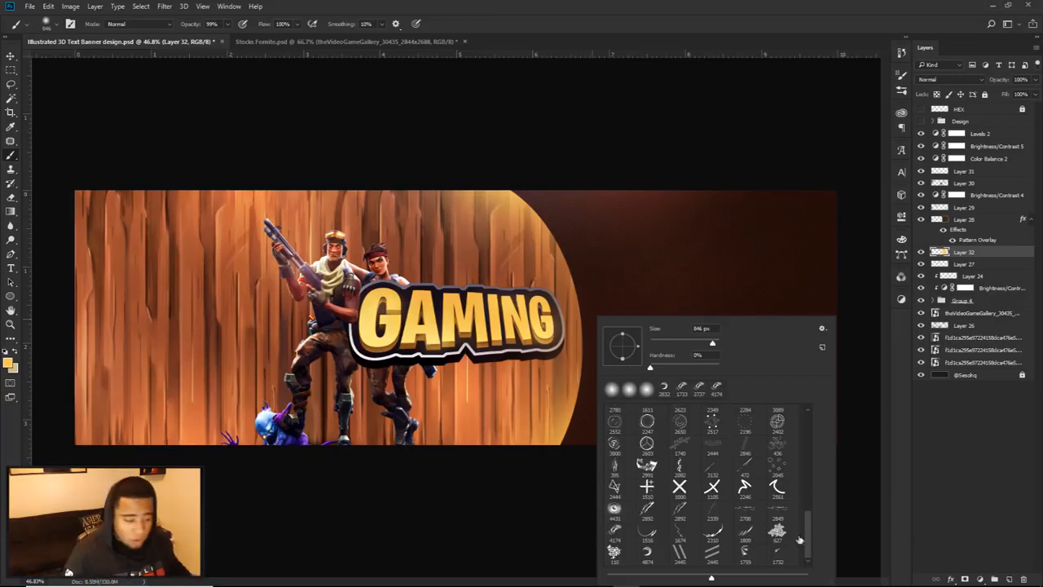
click(656, 552)
key(Return)
key(bracketleft)
key(bracketleft)
key(bracketleft)
key(bracketleft)
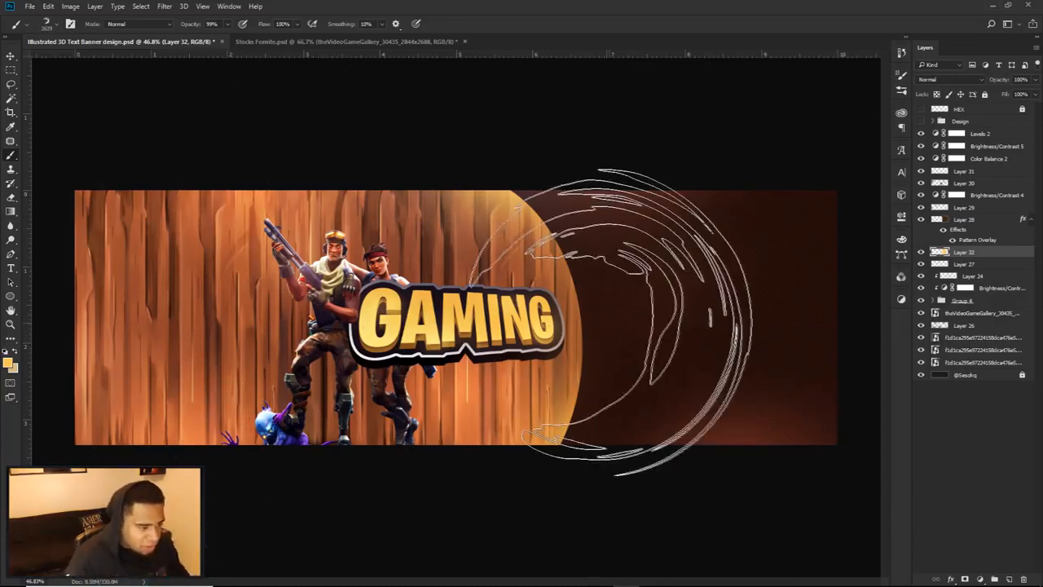
click(538, 326)
key(ctrl+z)
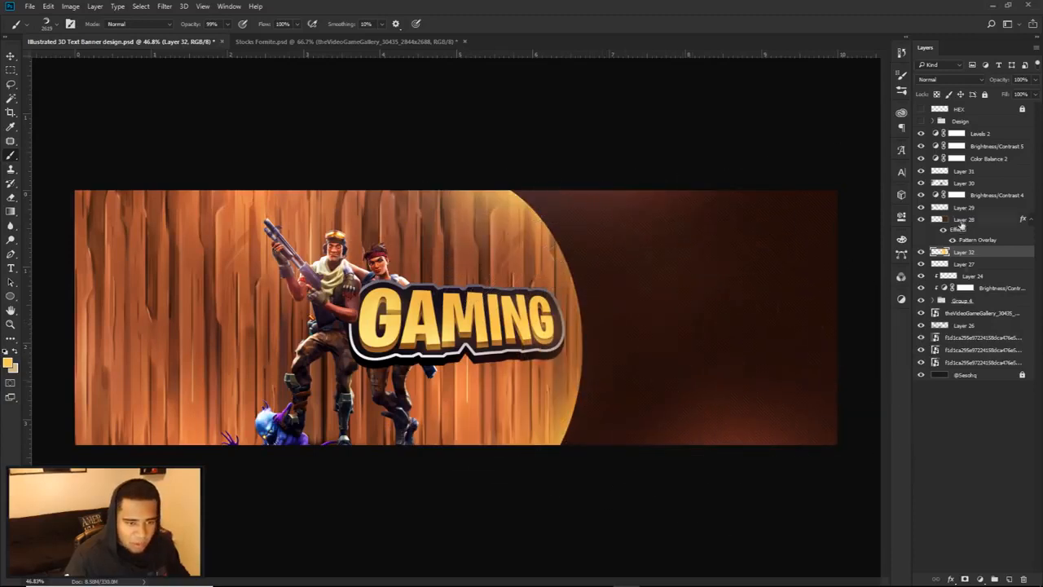
Create a new layer above Layer 28 and test the placement of gold swirl stamps over the GAMING text, undoing each one.
click(962, 222)
click(1009, 578)
click(457, 360)
key(ctrl+z)
key(period)
click(480, 355)
key(ctrl+z)
alt+right_click(456, 367)
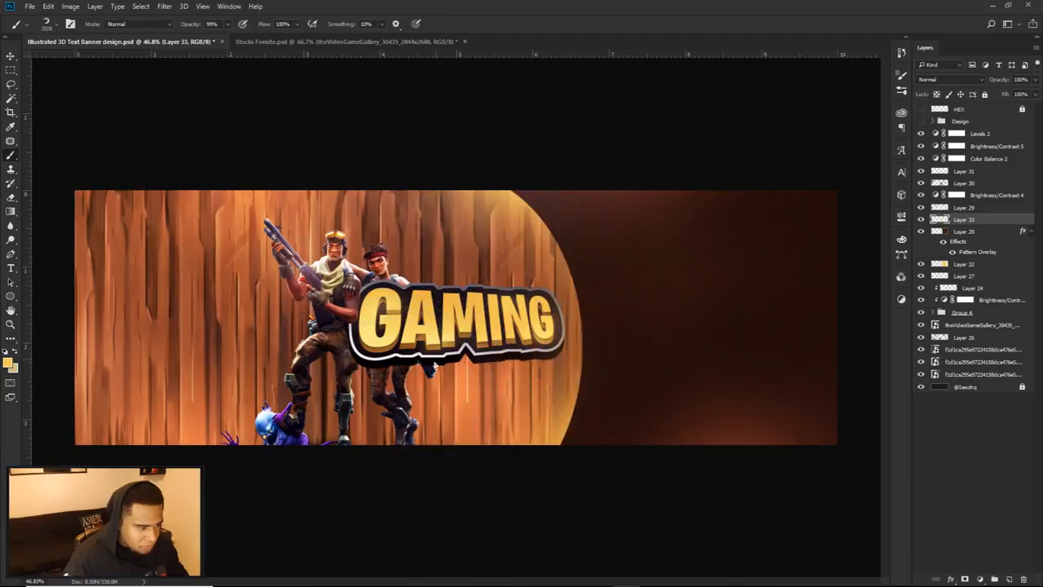
Stamp a gold swirl at 3106 px so that its outer arc follows the curved edge of the dark section.
click(440, 363)
key(ctrl+z)
click(436, 362)
key(ctrl+z)
click(428, 355)
key(ctrl+z)
click(420, 360)
key(ctrl+z)
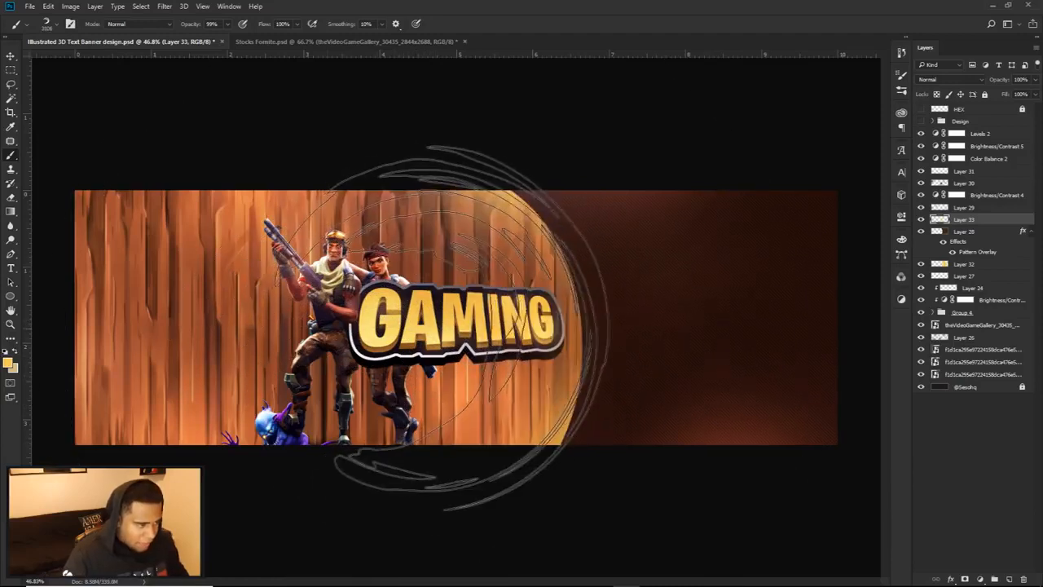
click(469, 330)
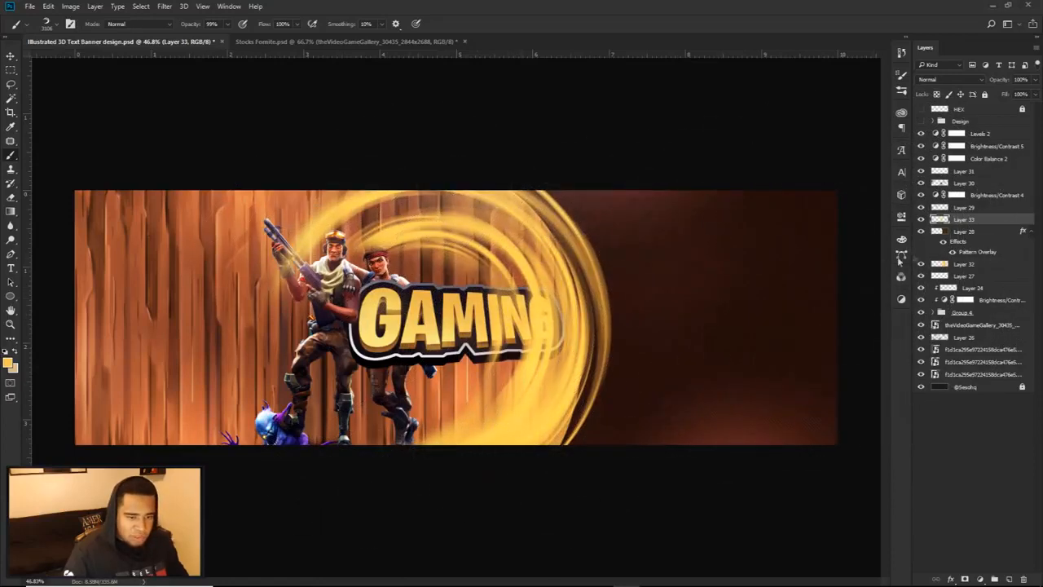
Select the empty area of Layer 28 with the Magic Wand, delete the swirl inside it from Layer 33, and deselect.
click(970, 232)
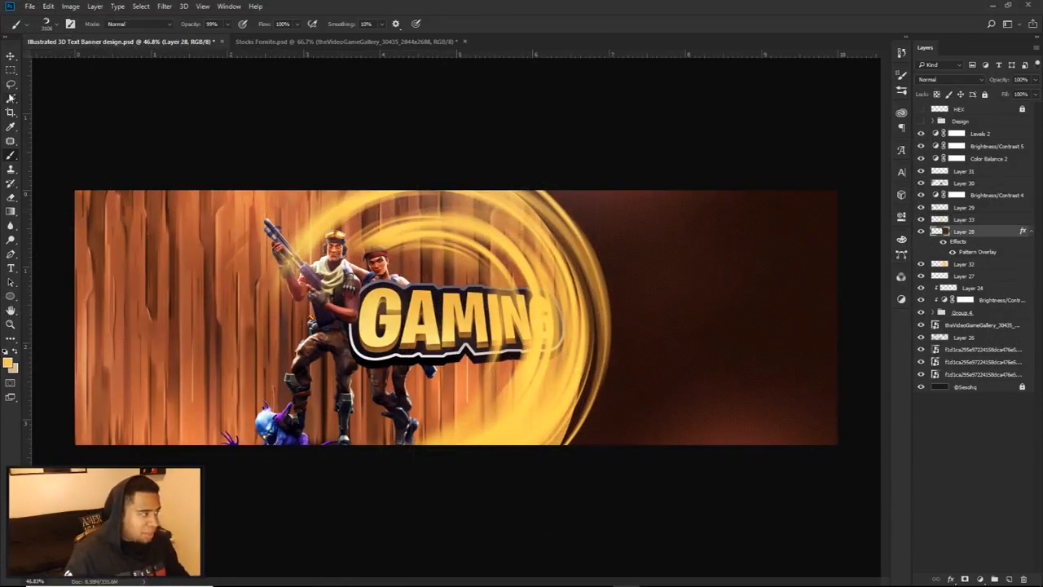
click(12, 98)
click(232, 251)
click(921, 219)
click(921, 220)
click(967, 221)
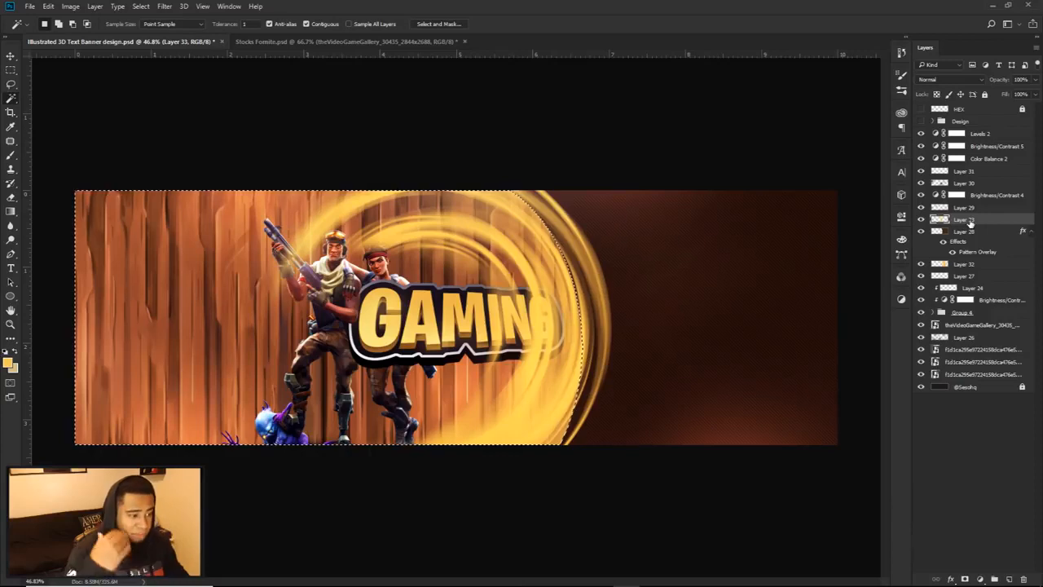
key(Delete)
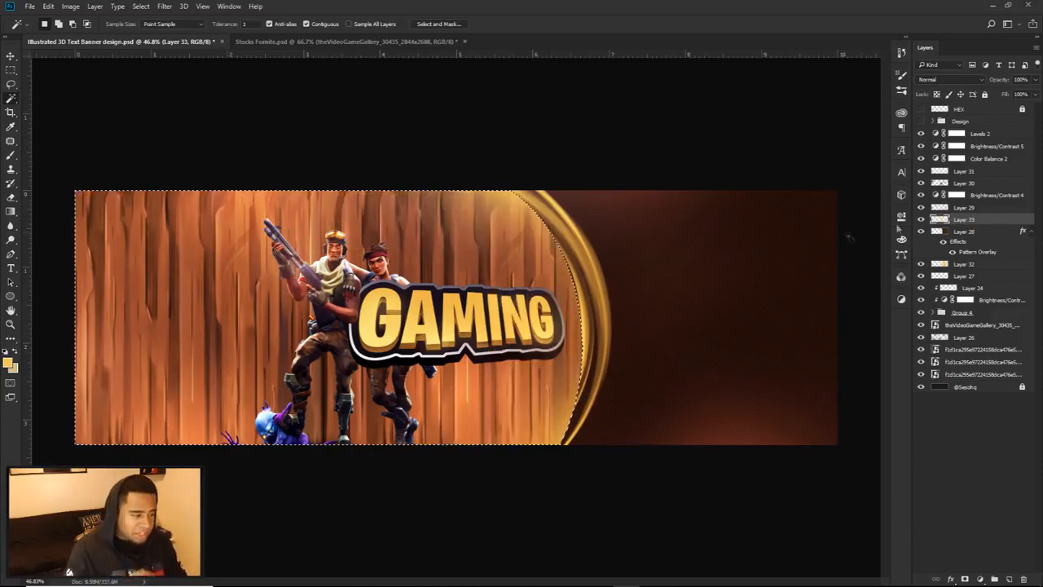
key(ctrl+d)
key(v)
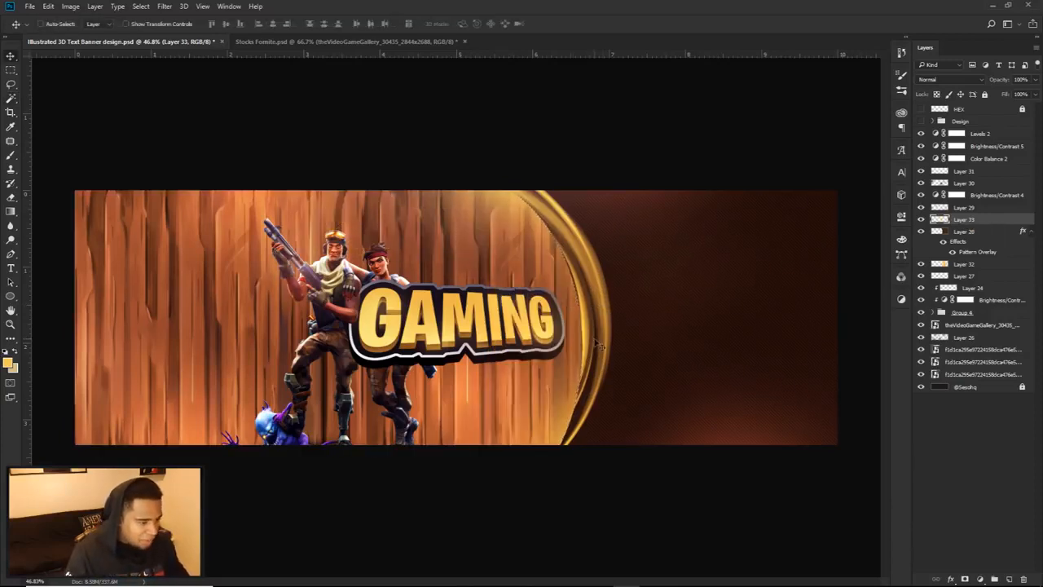
Duplicate the gold arc onto the upper dark section and softly erase the copy's lower end.
mouse_move(605, 325)
mouse_down()
mouse_move(710, 300)
mouse_move(701, 318)
mouse_up()
key(e)
drag(675, 427, 646, 428)
mouse_move(708, 482)
mouse_down()
mouse_move(647, 478)
mouse_move(762, 461)
mouse_move(757, 443)
mouse_move(600, 412)
mouse_up()
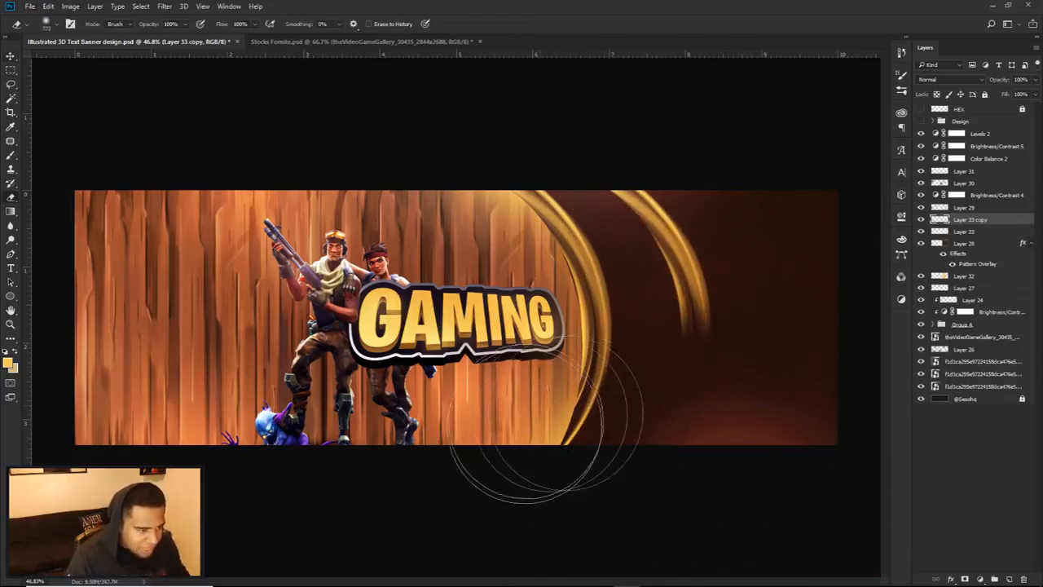
Duplicate the arc again, rotate the copy, place it in the banner's lower right area and softly erase its upper end.
key(v)
drag(714, 281, 758, 365)
key(ctrl+t)
drag(783, 278, 854, 330)
key(Return)
drag(814, 394, 802, 417)
key(e)
drag(781, 271, 841, 314)
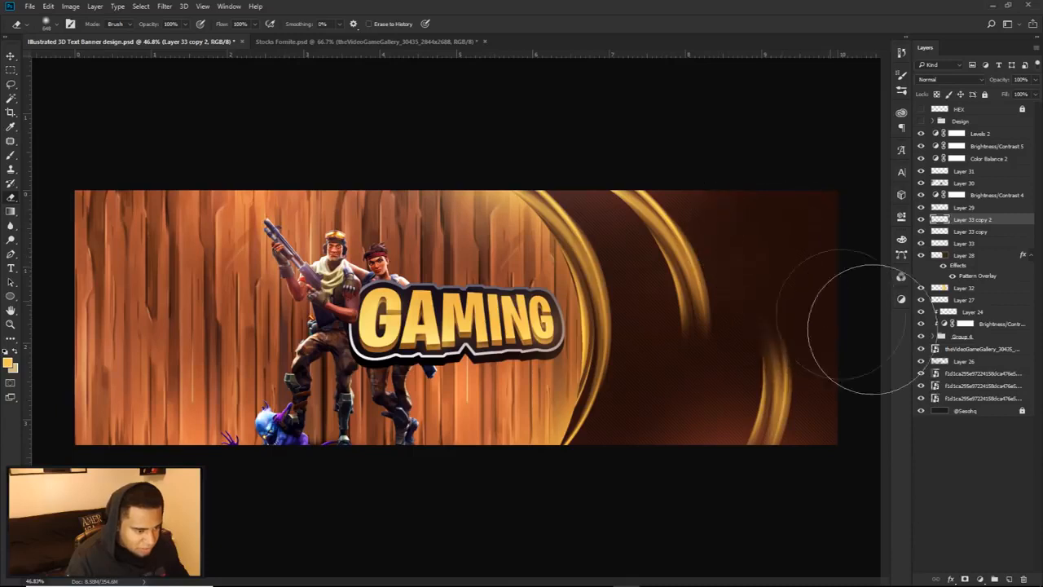
Examine the gold arcs up close and across the whole banner, and compare the result with the hidden Design group.
scroll(775, 345, down, 3)
scroll(682, 348, up, 2)
scroll(683, 348, up, 1)
scroll(682, 349, down, 1)
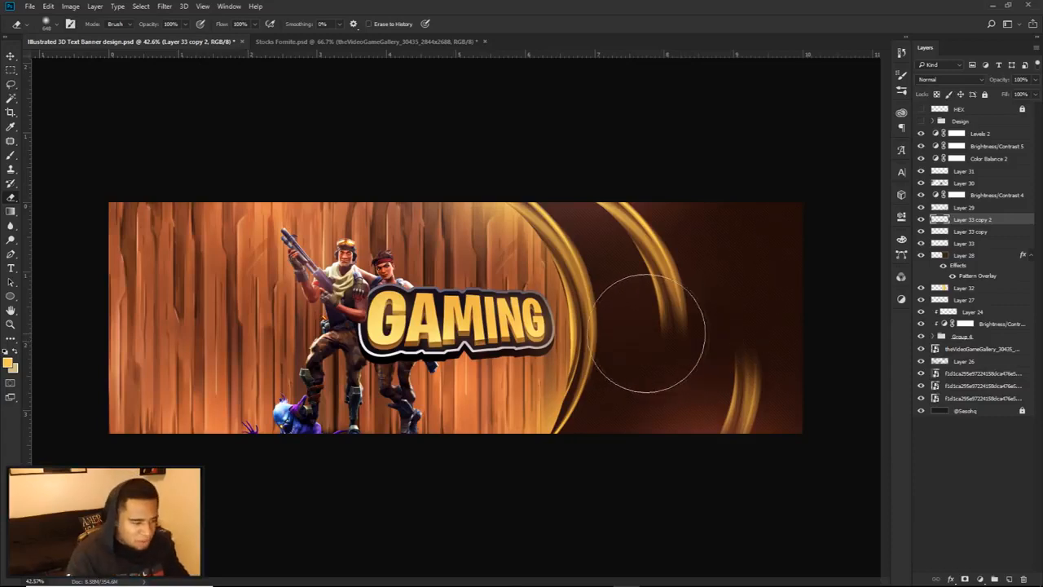
scroll(666, 299, up, 4)
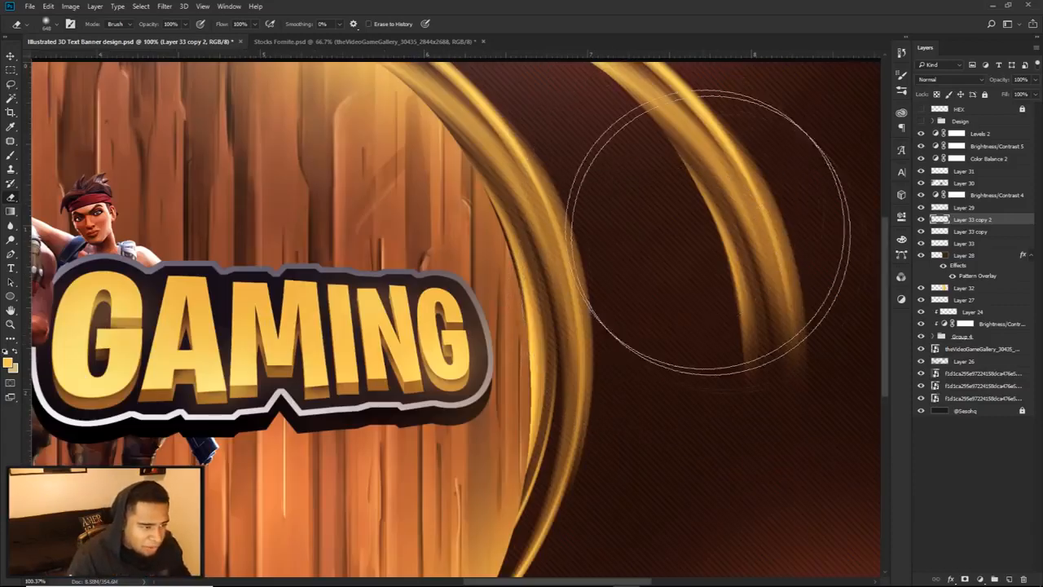
scroll(687, 273, down, 5)
scroll(708, 225, up, 2)
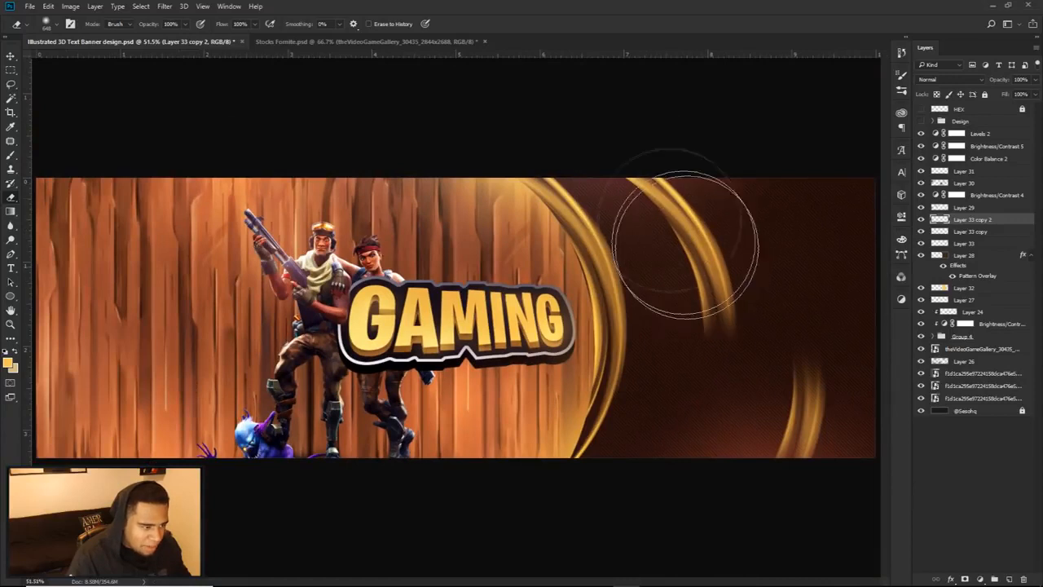
scroll(705, 250, down, 2)
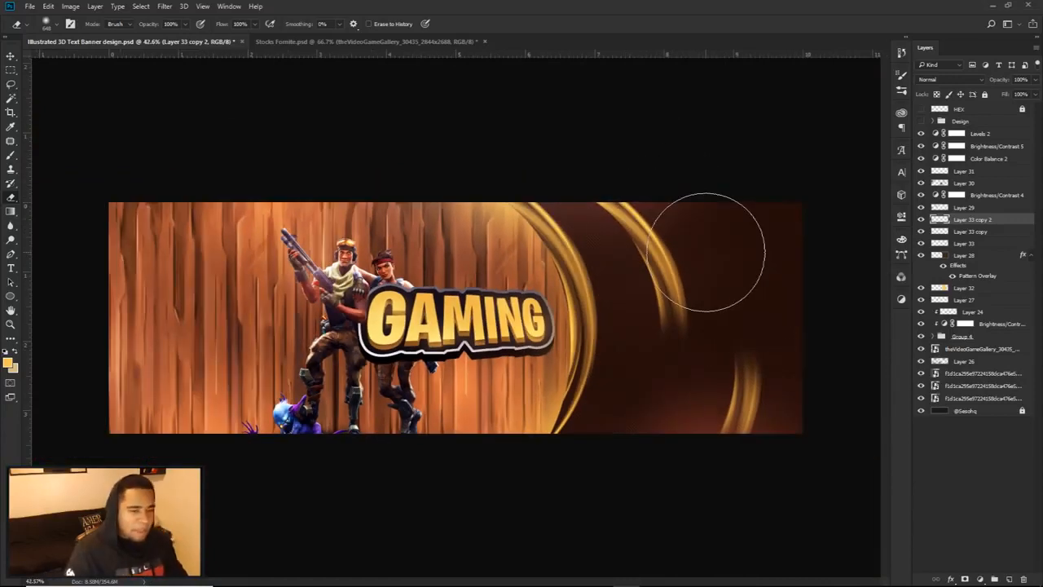
click(922, 121)
click(922, 121)
click(922, 121)
click(922, 120)
scroll(489, 330, up, 1)
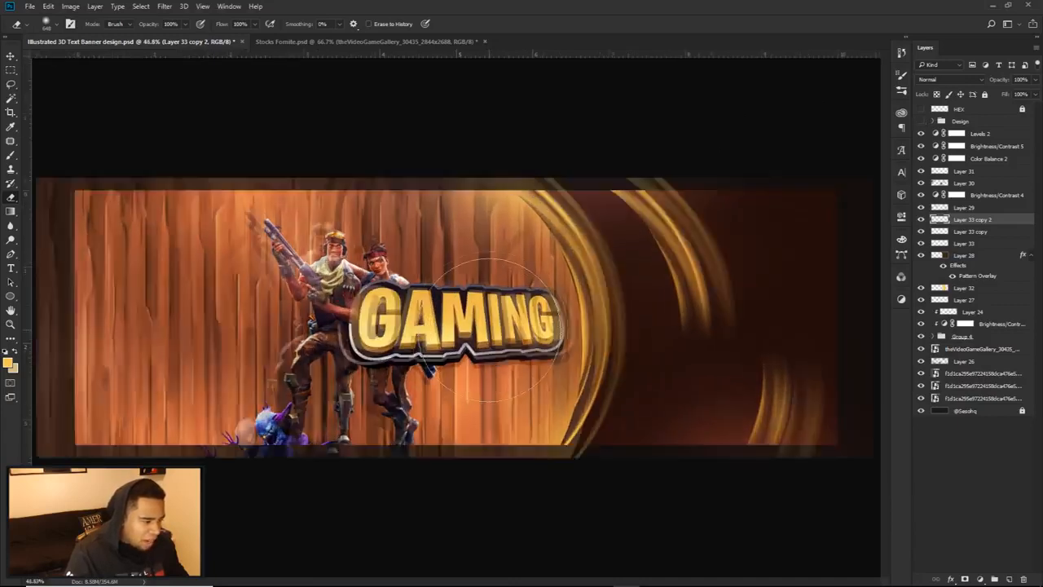
scroll(489, 330, down, 1)
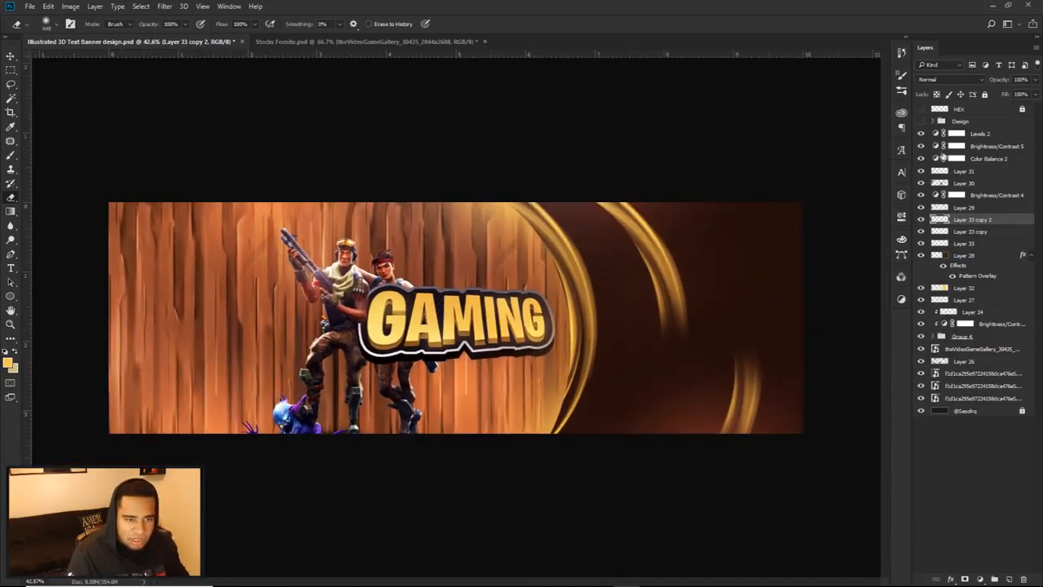
Set the Color Balance 2 midtones to Cyan/Red +12 and Magenta/Green -5, and readjust the Yellow/Blue balance.
double_click(943, 158)
mouse_move(806, 275)
mouse_down()
mouse_move(790, 275)
mouse_move(811, 276)
mouse_up()
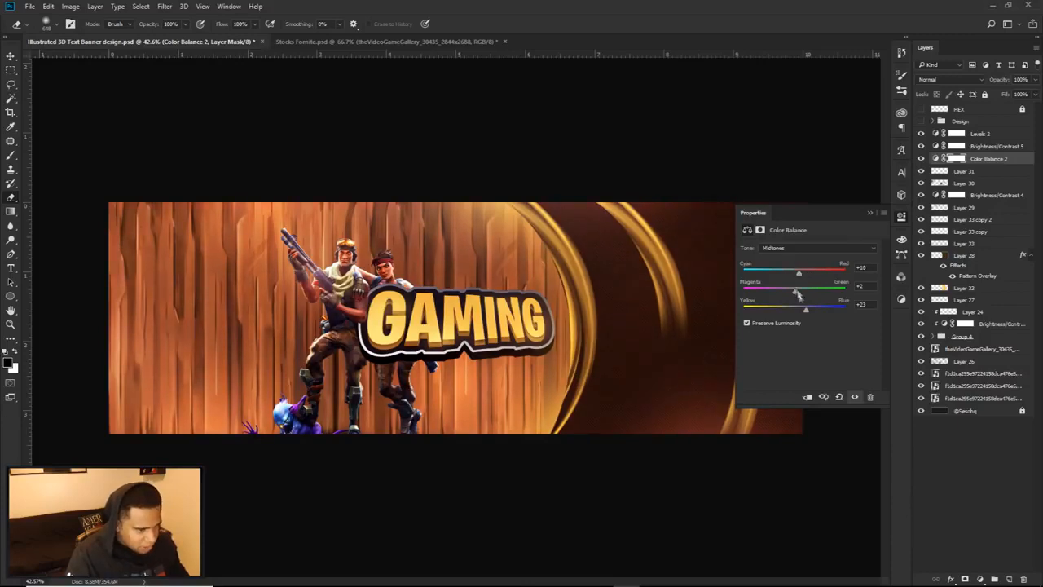
mouse_move(803, 289)
mouse_down()
mouse_move(784, 293)
mouse_move(806, 280)
mouse_up()
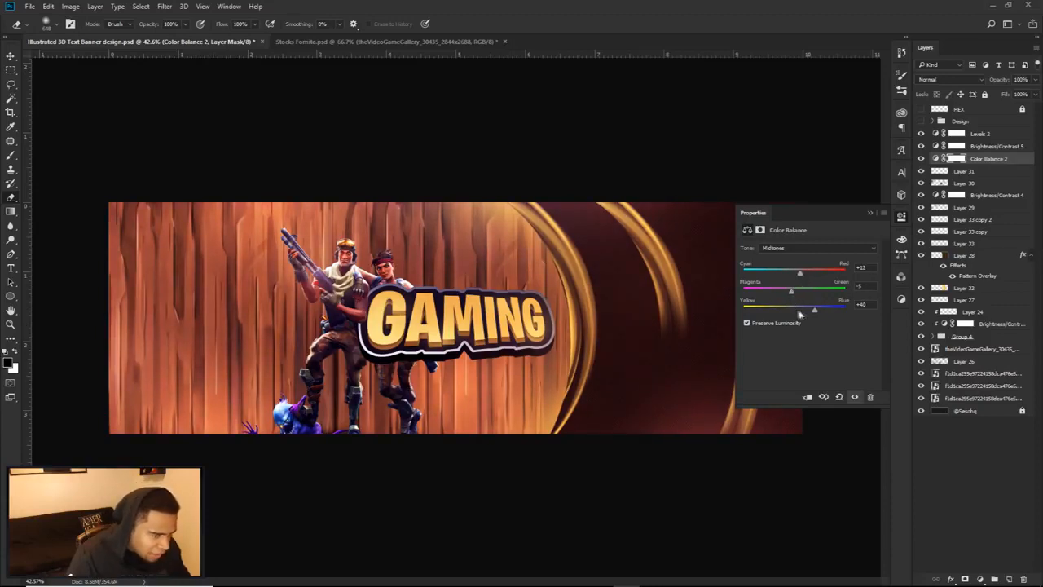
drag(804, 312, 811, 311)
click(906, 225)
Paint soft gold glows over the characters, the GAMING text and the upper gold arc on a new layer above Levels 2.
click(984, 135)
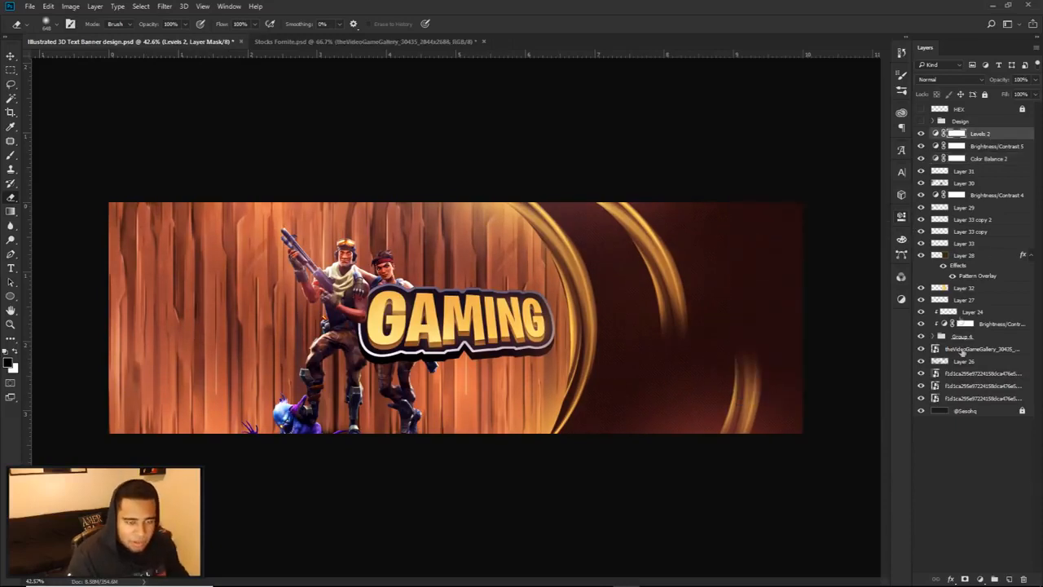
click(1009, 578)
key(b)
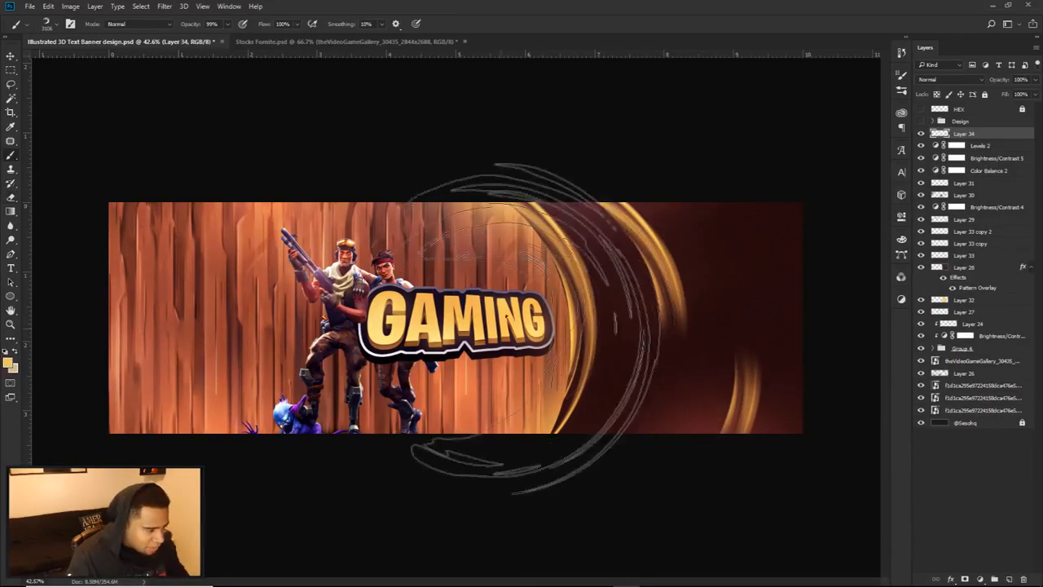
right_click(506, 316)
scroll(620, 481, down, 5)
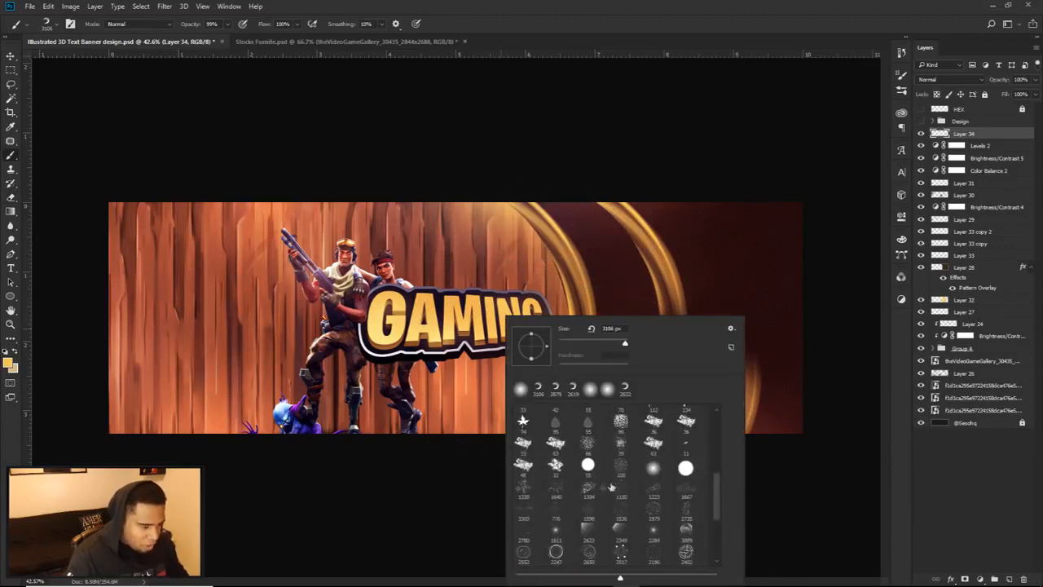
alt+click(471, 319)
drag(530, 332, 287, 316)
drag(432, 345, 310, 342)
click(379, 311)
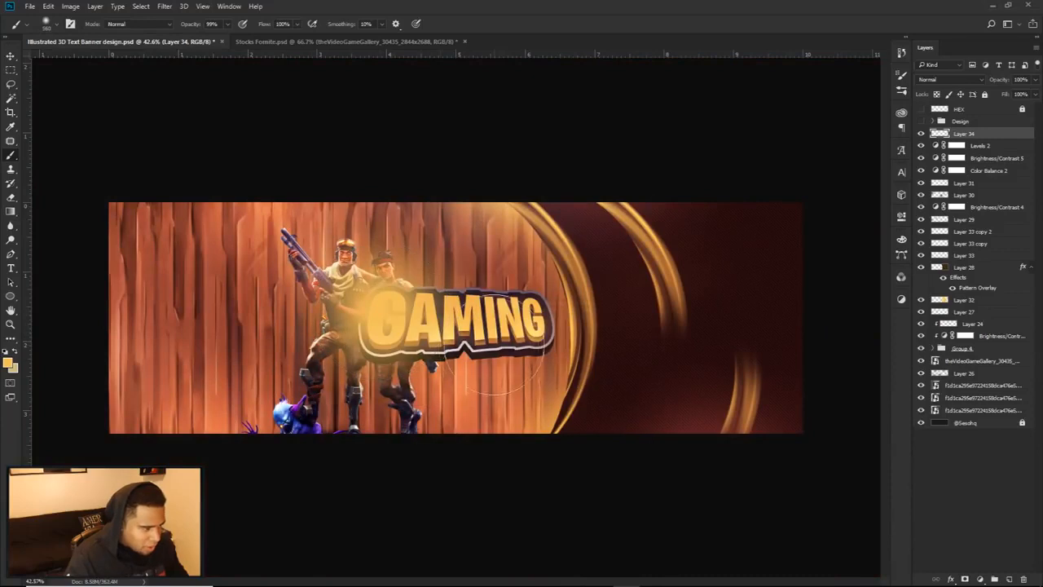
click(493, 340)
drag(481, 381, 495, 384)
click(628, 174)
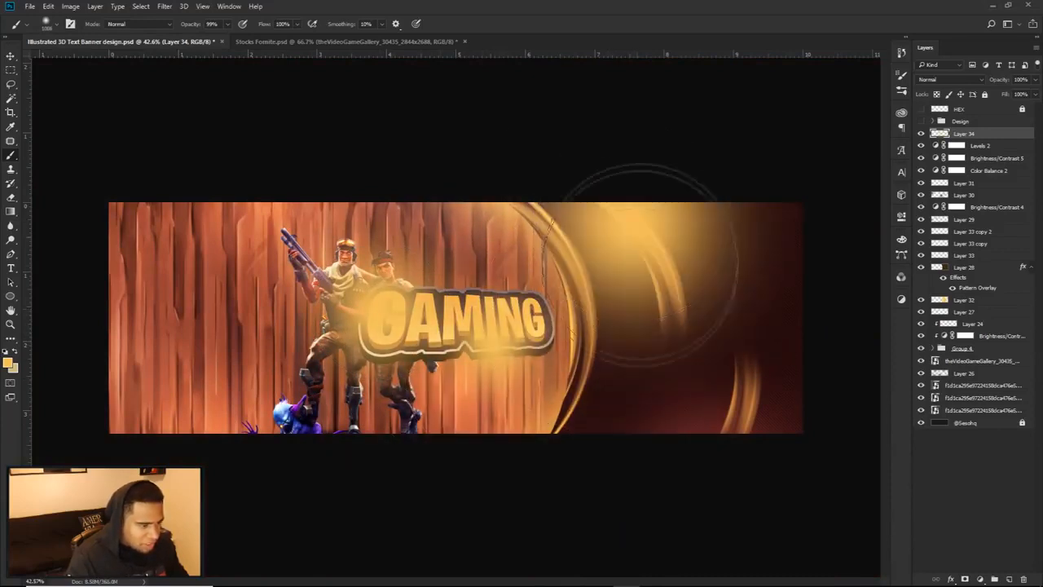
Undo the last glow stroke, add a soft gold glow in the banner's lower left corner and blend the layer as Linear Dodge (Add).
key(ctrl+z)
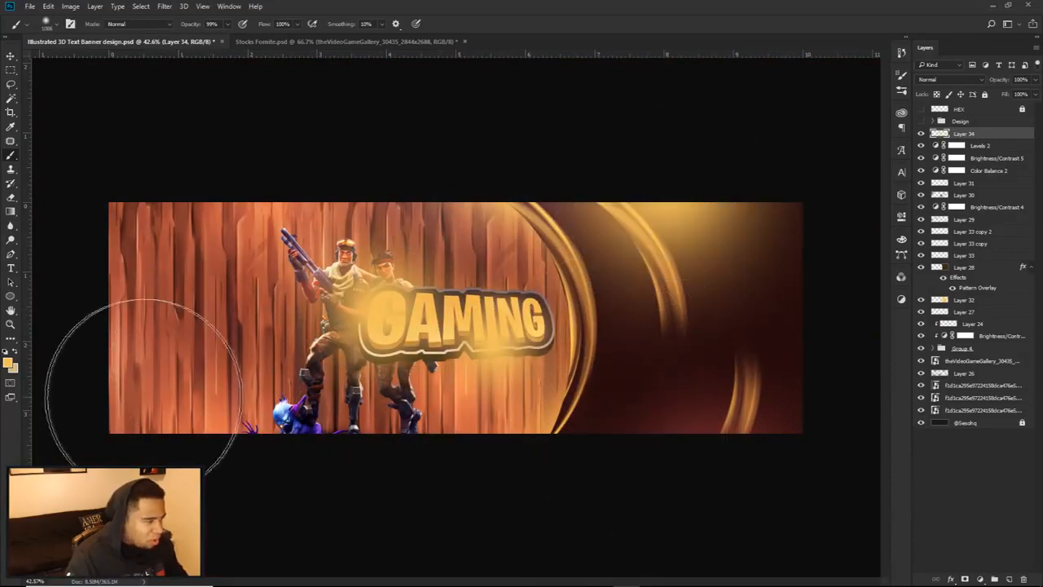
click(130, 424)
click(949, 79)
click(950, 175)
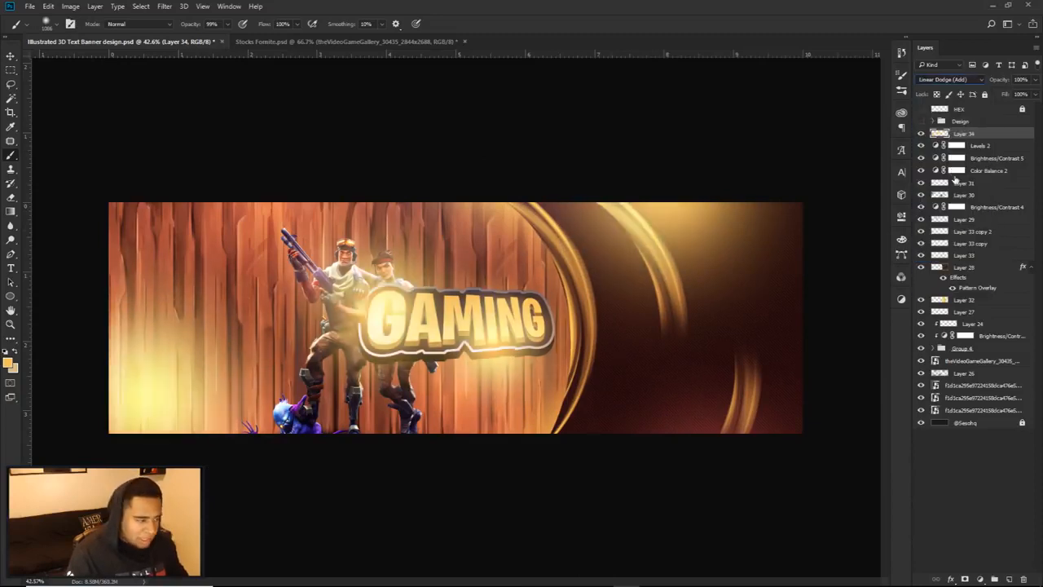
Lower the glow layer's opacity to 37% and erase its excess glow with a large soft eraser.
click(1036, 79)
drag(1024, 95, 1004, 94)
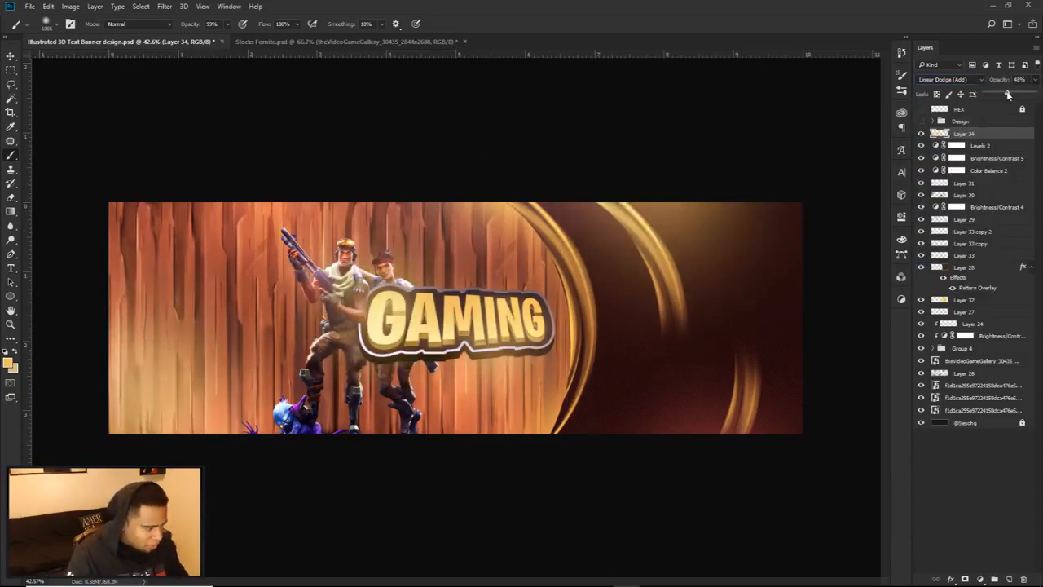
key(e)
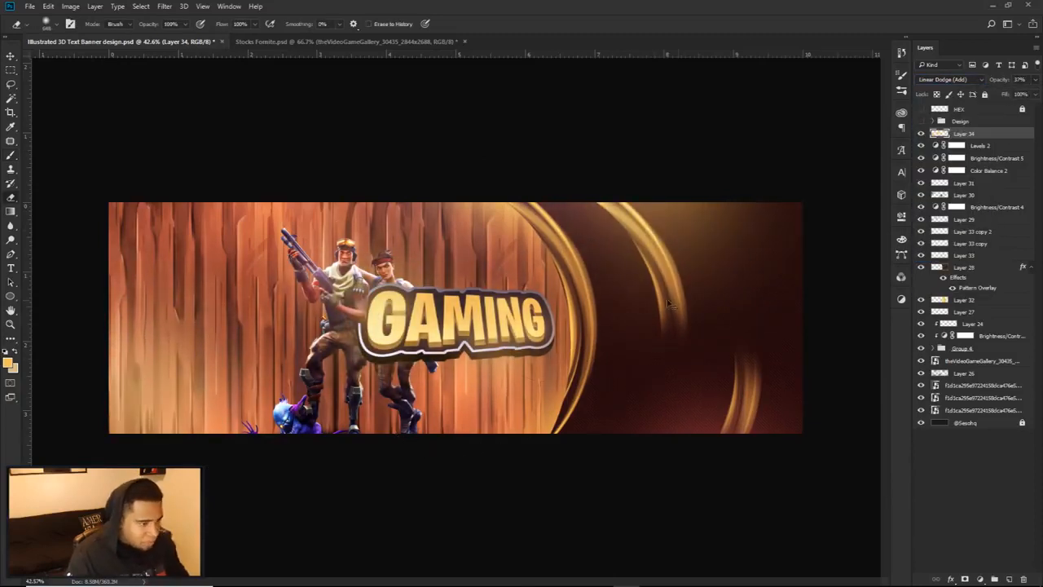
drag(336, 397, 260, 397)
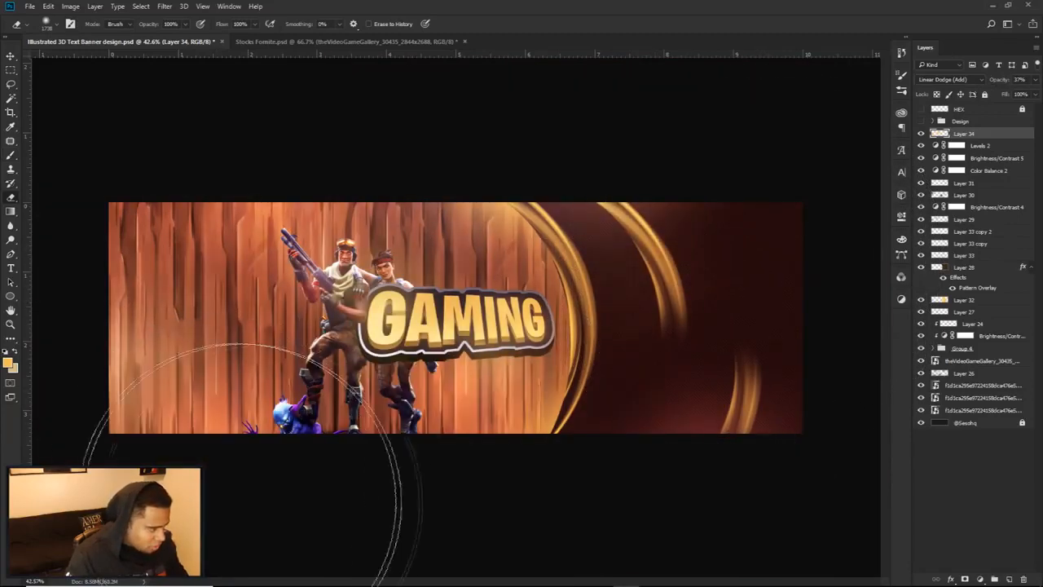
Add a Brightness/Contrast adjustment above the glow layer with brightness 13 and contrast 24.
click(980, 579)
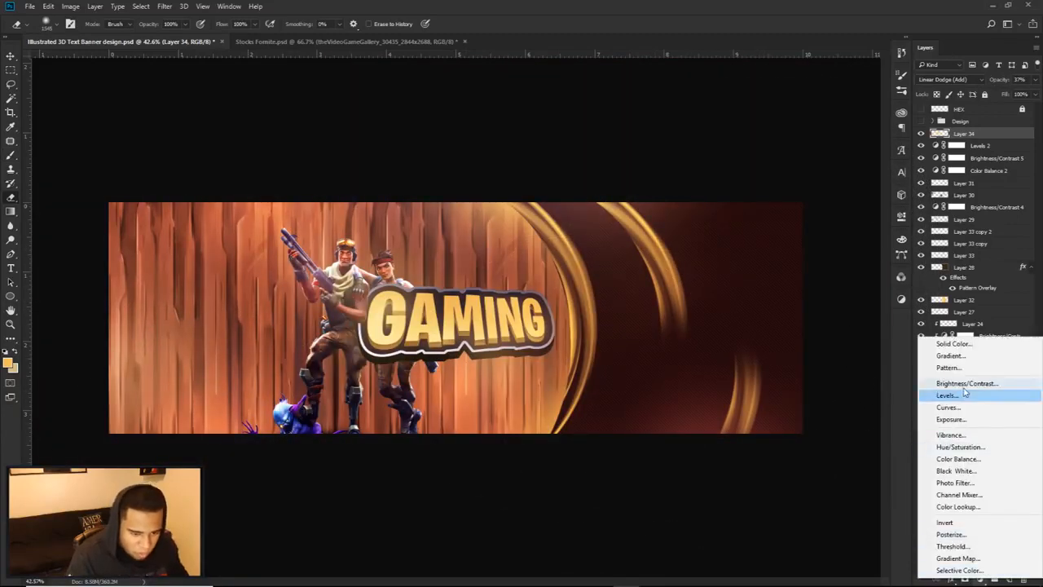
click(979, 382)
mouse_move(808, 274)
mouse_down()
mouse_move(831, 296)
mouse_move(812, 276)
mouse_up()
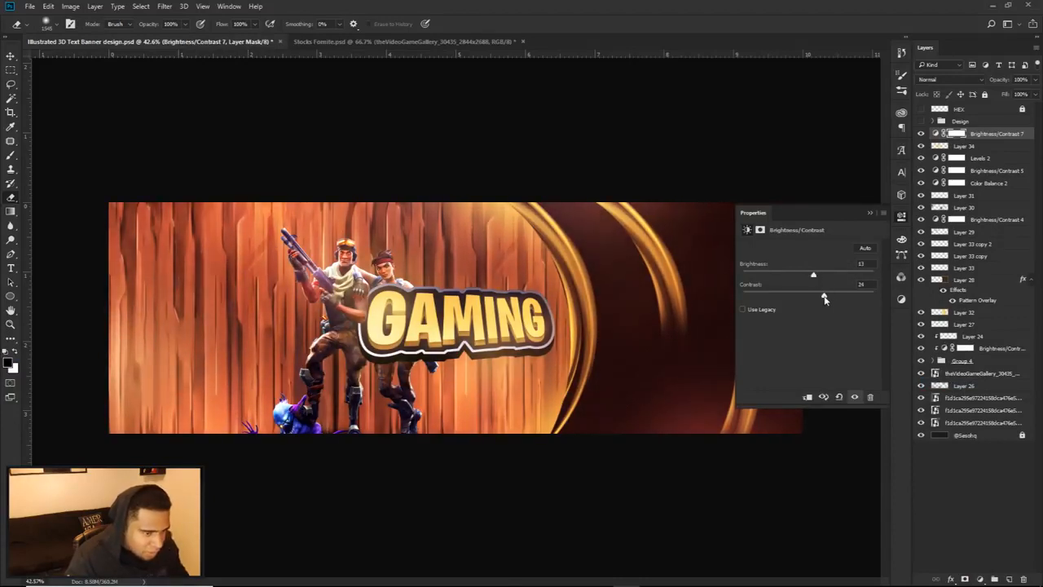
Paint soft black on the new Brightness/Contrast mask over the dark section and around the characters.
click(958, 135)
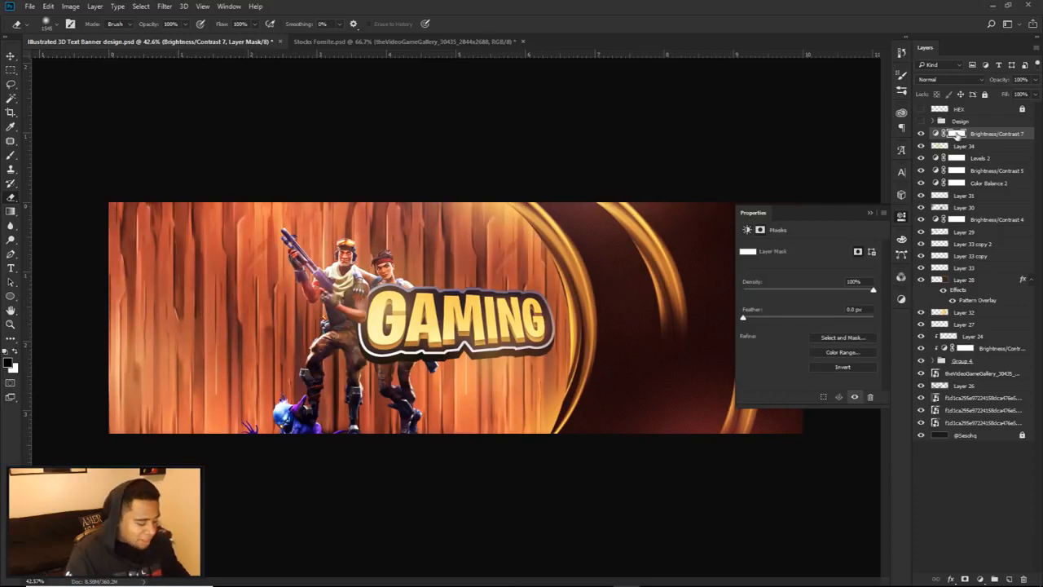
click(902, 195)
key(b)
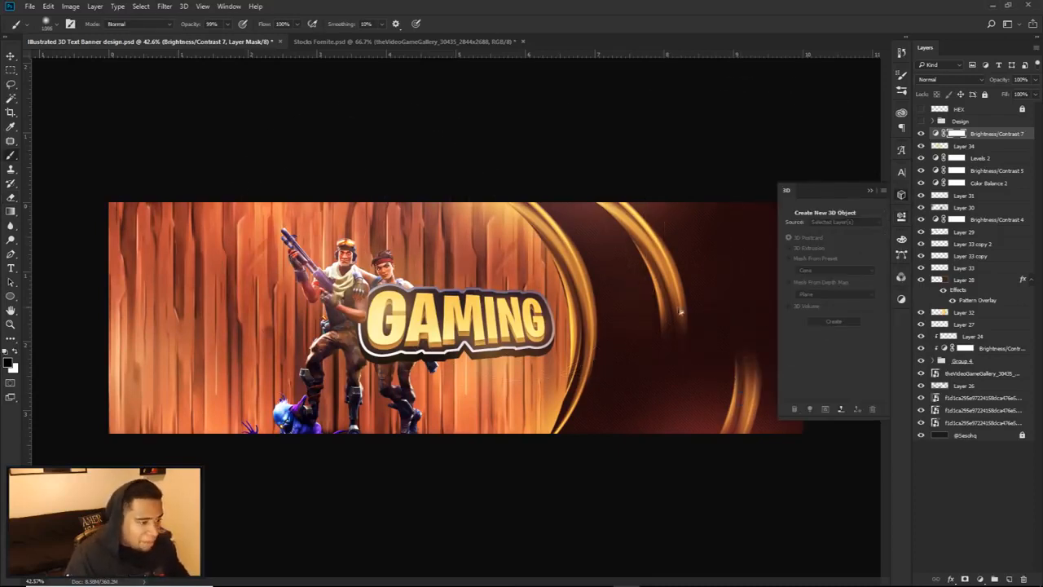
click(902, 195)
key(bracketleft)
key(bracketleft)
key(bracketleft)
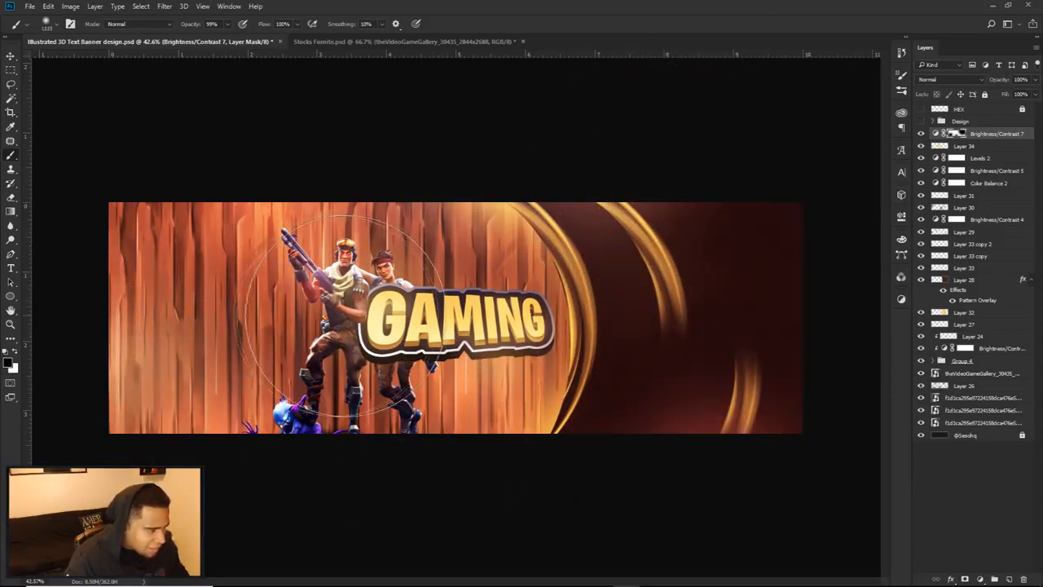
mouse_move(338, 312)
mouse_down()
mouse_move(333, 282)
mouse_move(290, 274)
mouse_up()
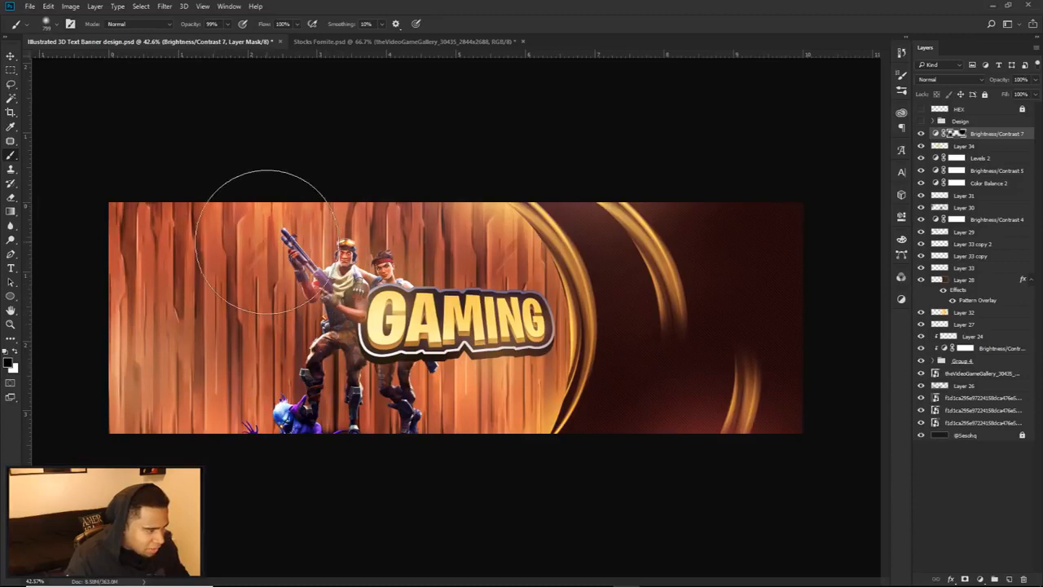
scroll(595, 371, down, 2)
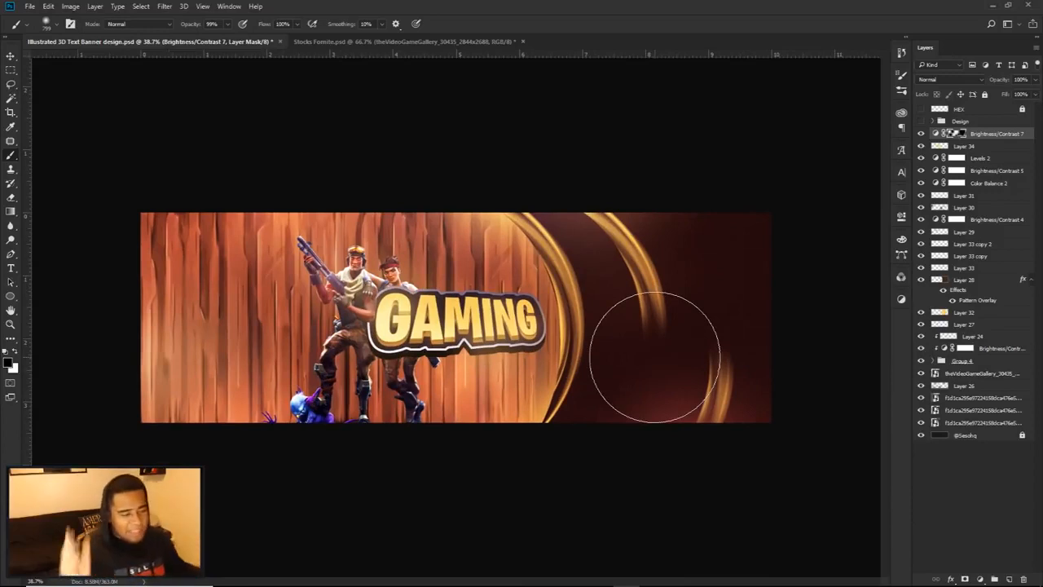
Add the text "BANNER DESIGN" in Burbank Big Condensed Bold and color the word DESIGN white (ffffff).
key(v)
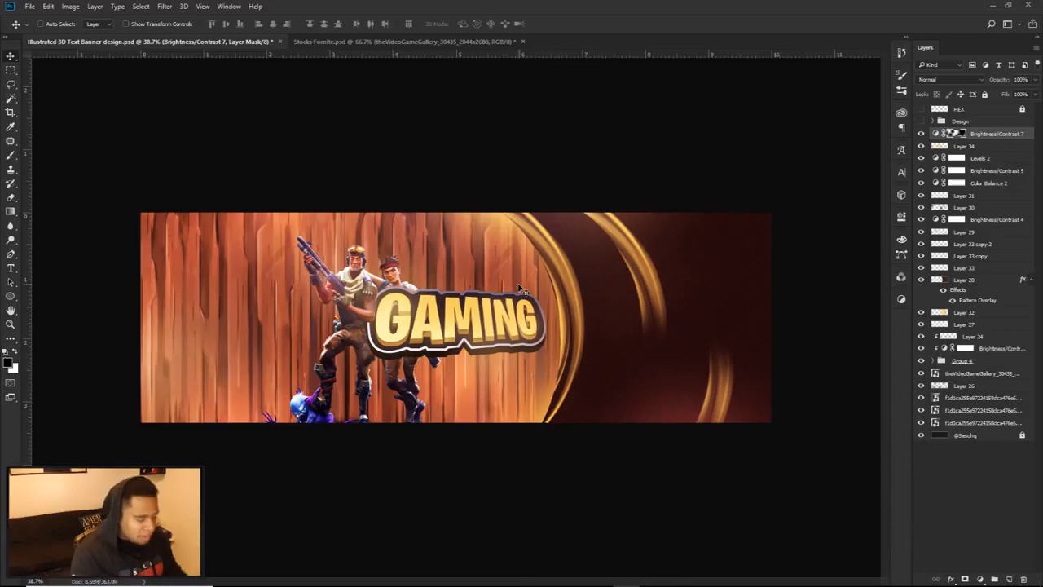
key(t)
click(494, 369)
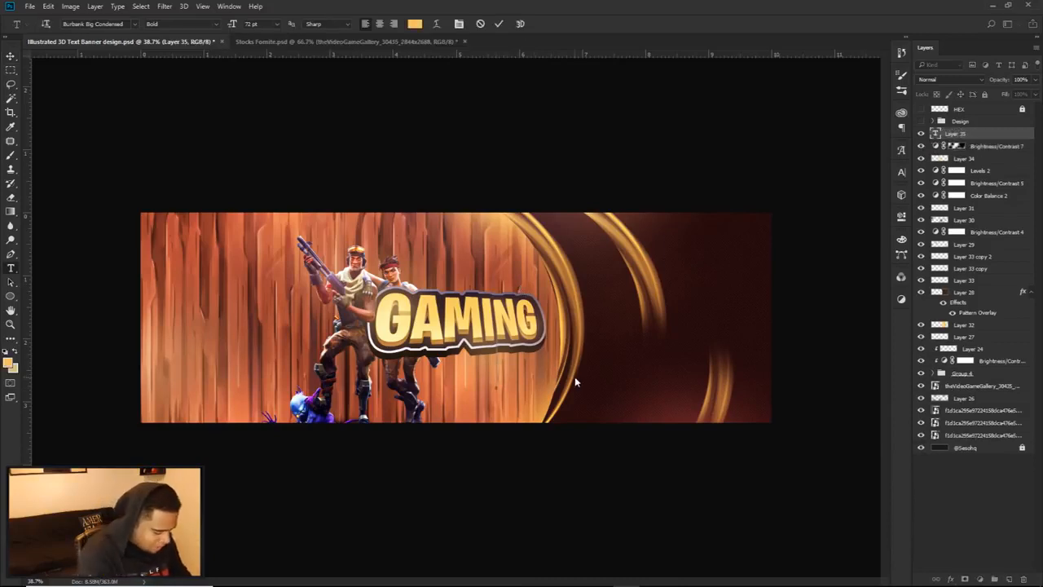
text(BANNER DESIGN)
key(ctrl+a)
click(414, 23)
click(839, 400)
key(Escape)
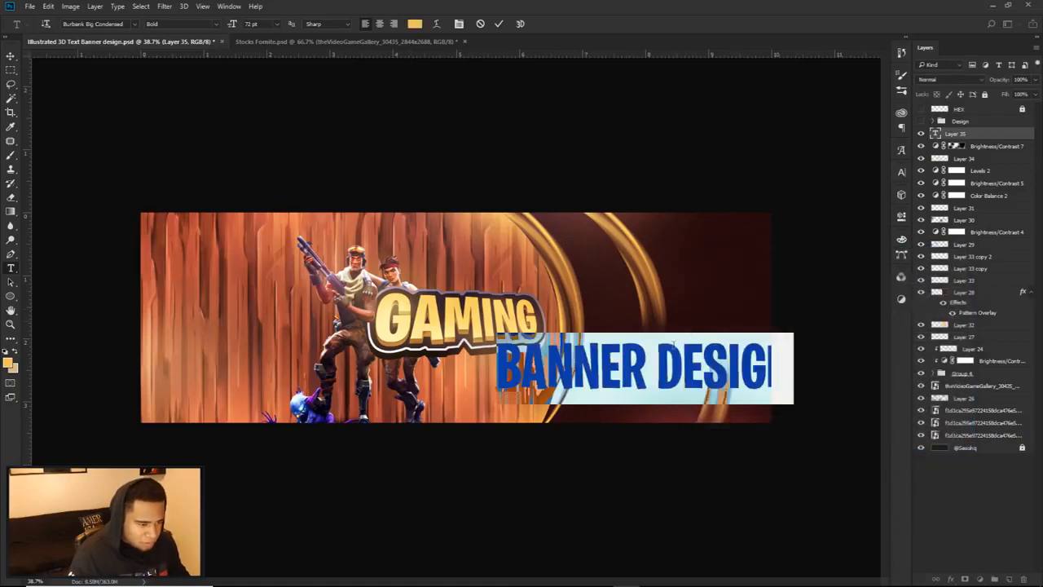
click(414, 24)
click(690, 281)
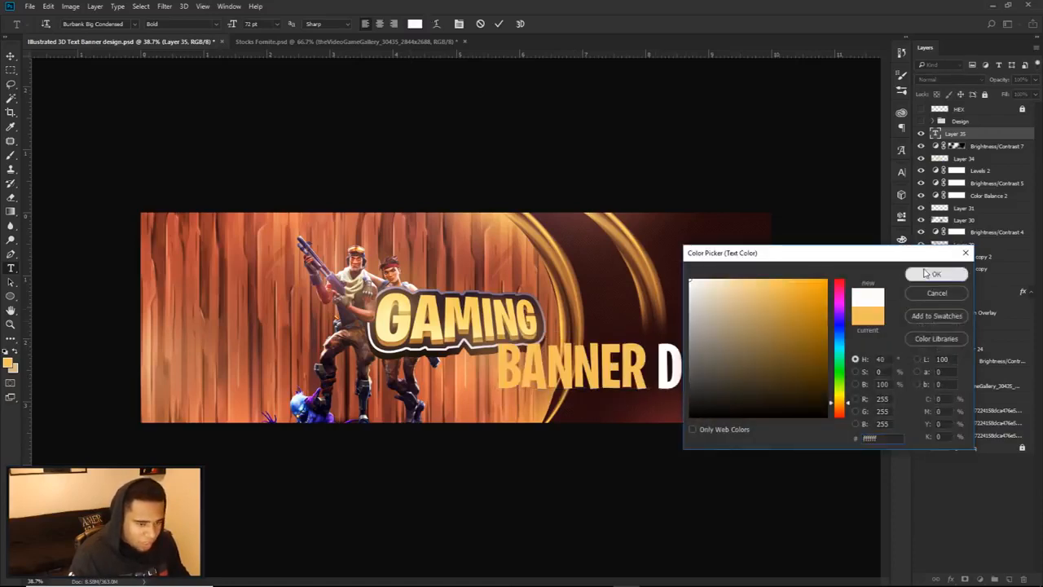
click(927, 274)
click(500, 25)
Scale the BANNER DESIGN text down and place it just beneath the right end of the GAMING title.
key(v)
drag(652, 367, 591, 372)
key(ctrl+t)
drag(730, 338, 561, 391)
key(Return)
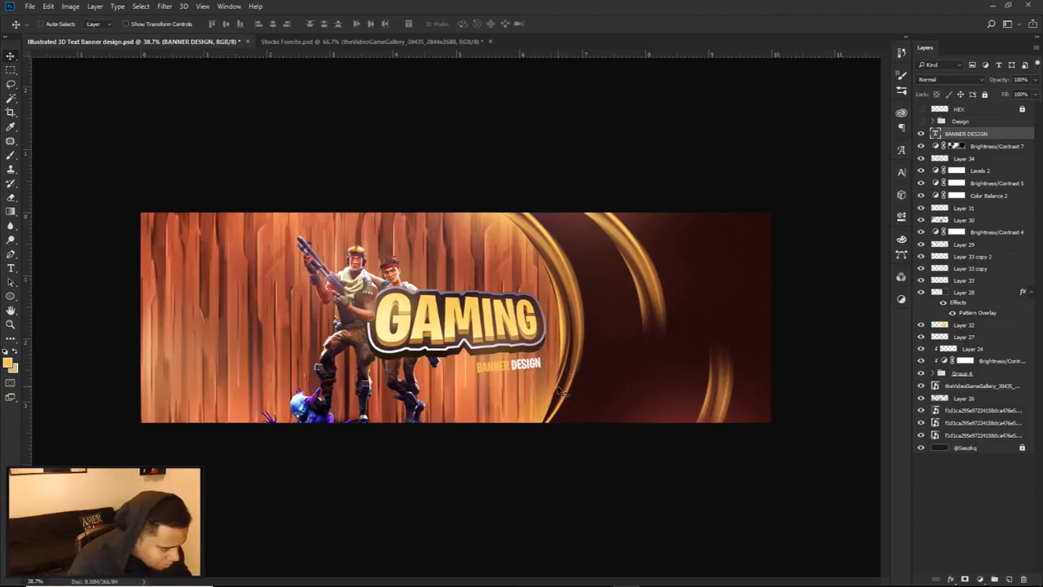
Recolor the word BANNER with a gold sampled from the GAMING lettering.
key(t)
double_click(493, 364)
click(415, 24)
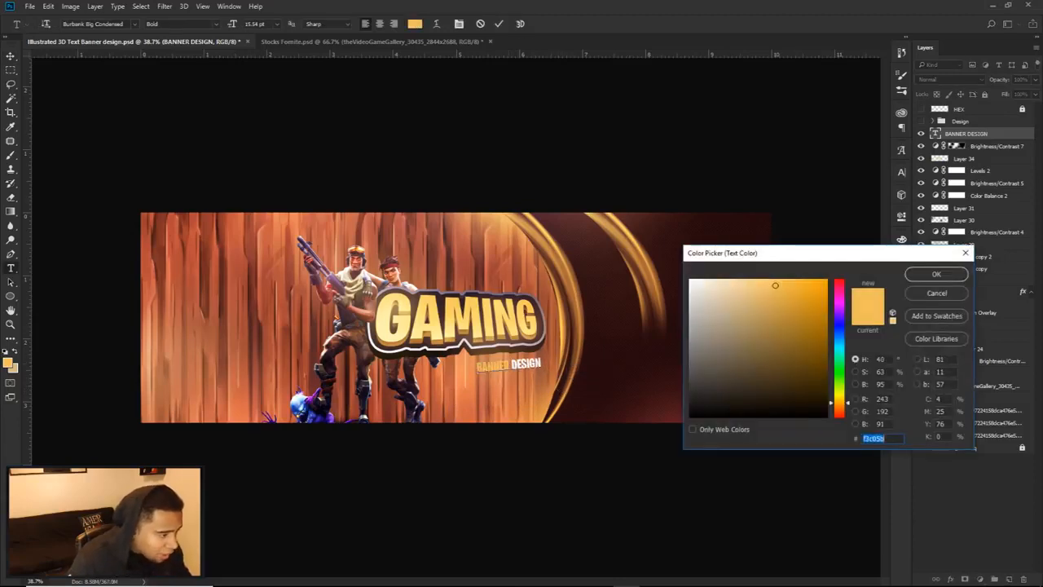
click(456, 311)
click(936, 274)
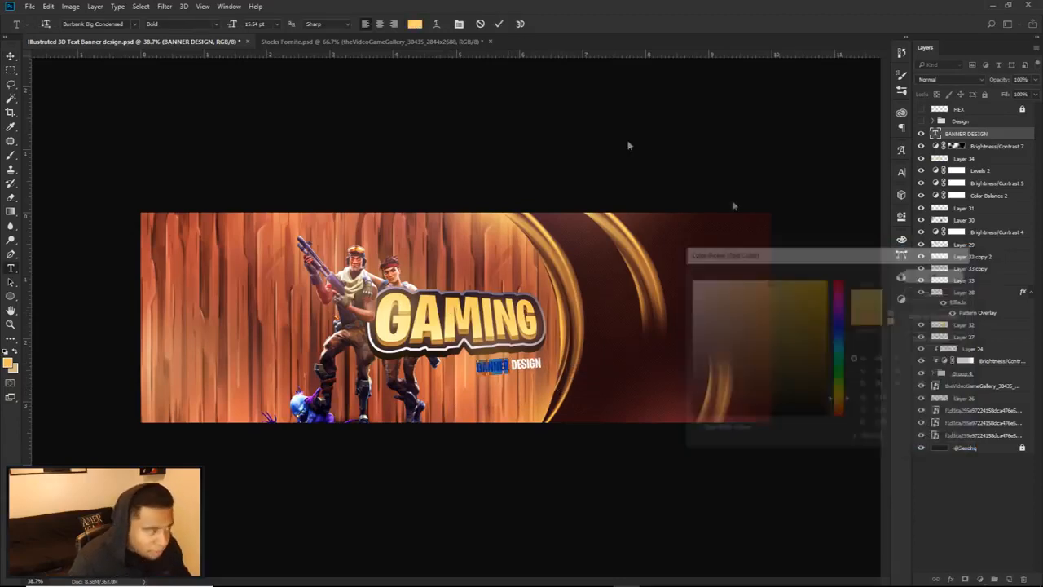
click(499, 24)
Scale the BANNER DESIGN text down slightly and fine-tune its position beneath the GAMING title.
key(v)
key(ctrl+t)
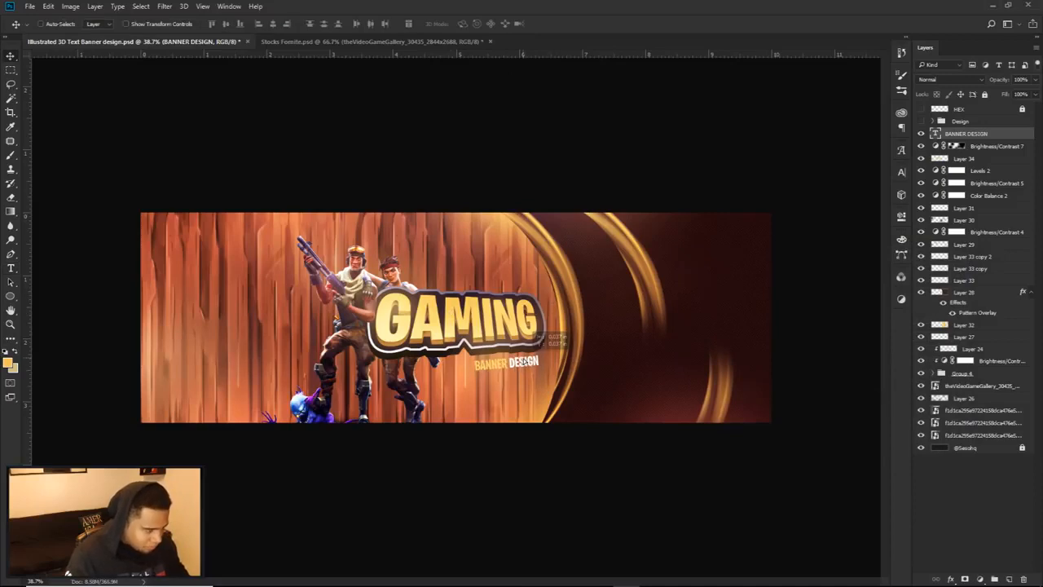
drag(541, 357, 538, 350)
key(Return)
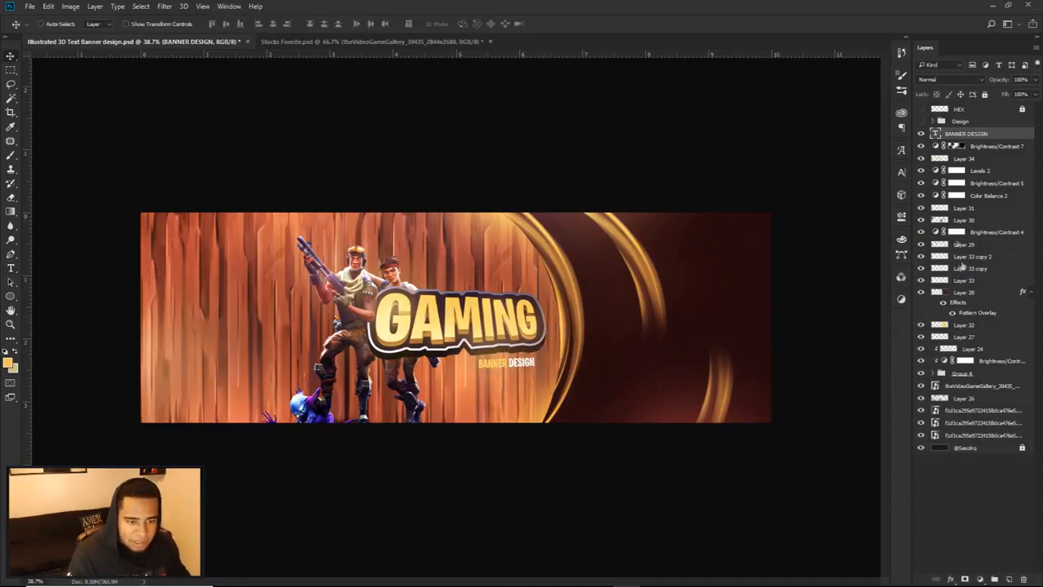
click(922, 373)
click(922, 374)
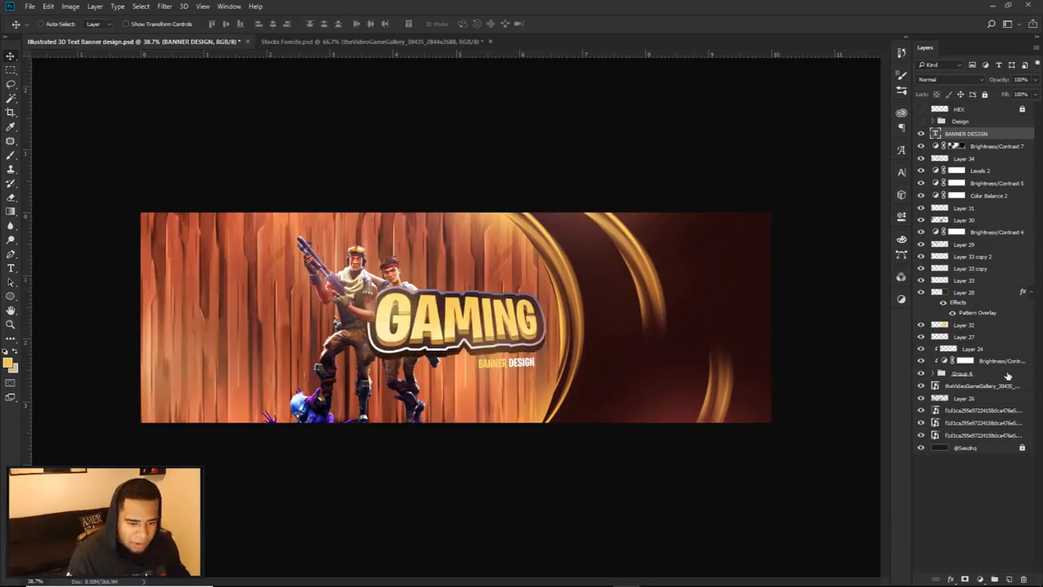
double_click(1006, 375)
click(494, 284)
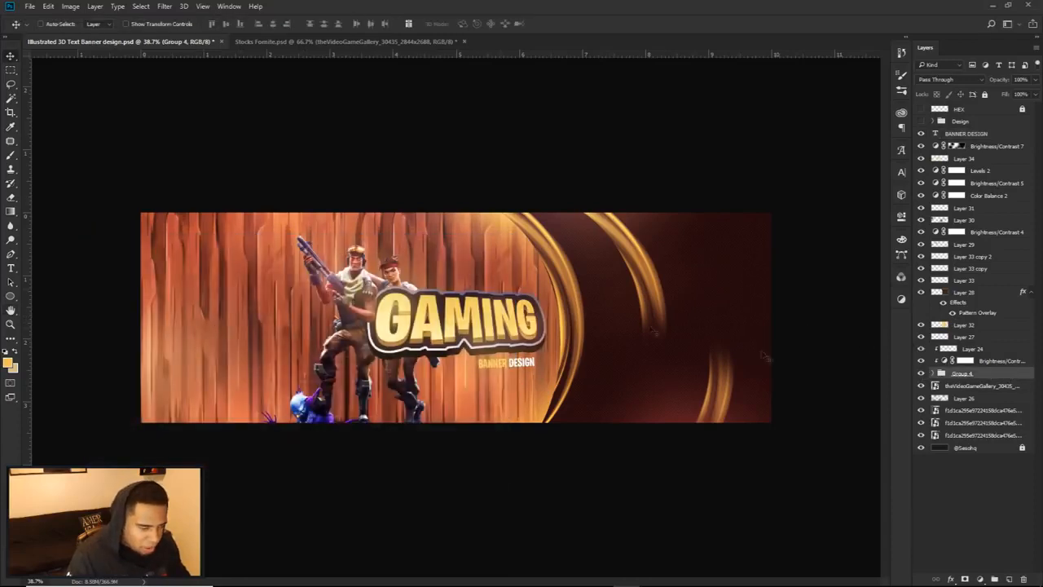
Create a new layer directly beneath Group 4 and set the foreground color to black (000000).
click(976, 389)
click(1009, 579)
key(i)
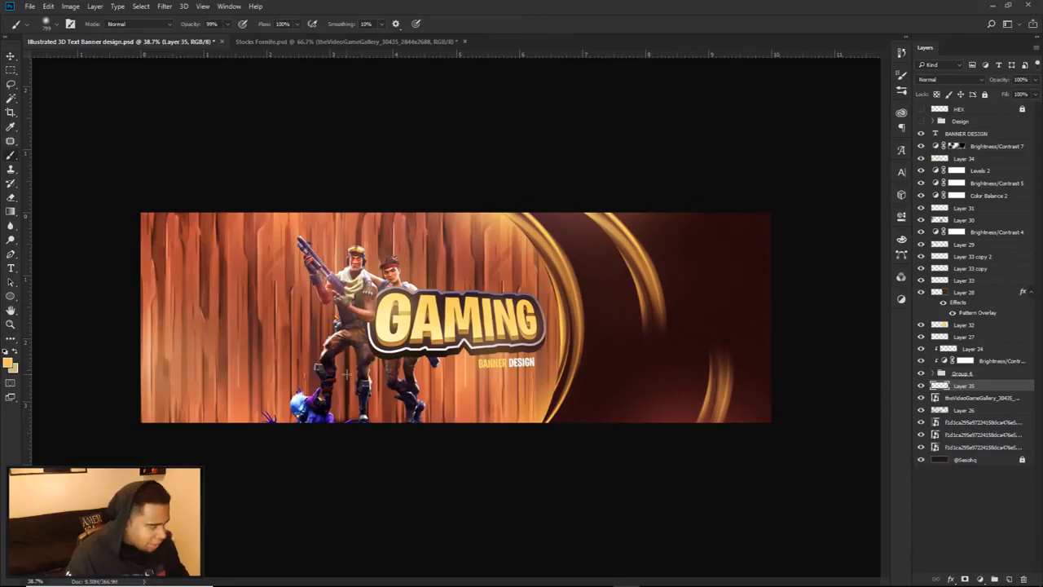
click(8, 363)
click(624, 451)
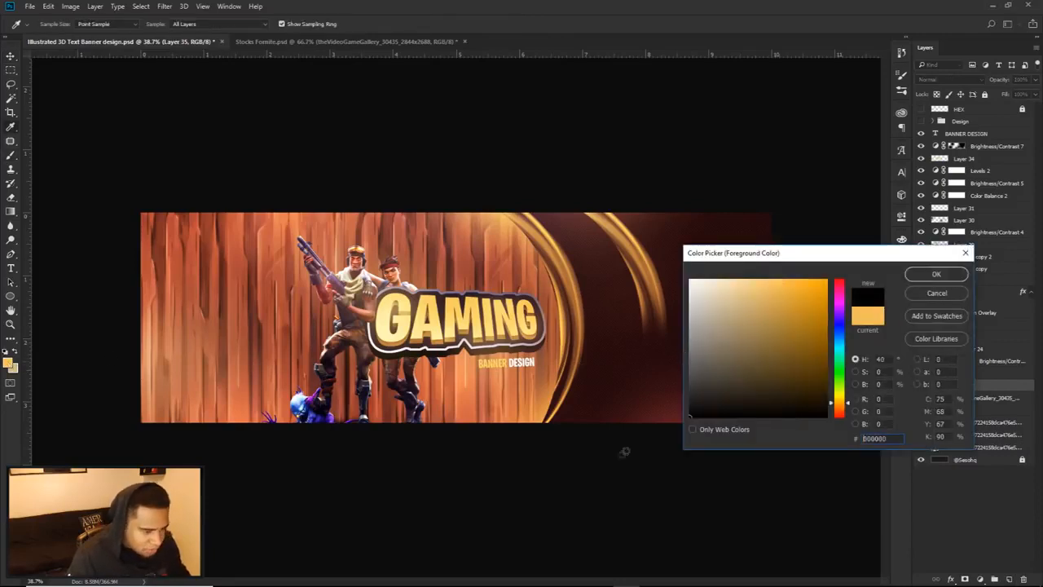
click(921, 276)
Paint a soft black shadow behind the GAMING title on the new layer and erase the excess beneath it.
key(b)
mouse_move(489, 363)
mouse_down()
mouse_move(533, 365)
mouse_move(493, 369)
mouse_up()
mouse_move(558, 355)
mouse_down()
mouse_move(513, 369)
mouse_move(432, 369)
mouse_move(448, 359)
mouse_move(448, 369)
mouse_move(388, 345)
mouse_move(326, 377)
mouse_move(309, 336)
mouse_move(317, 319)
mouse_move(343, 364)
mouse_move(350, 346)
mouse_move(463, 413)
mouse_move(417, 429)
mouse_move(458, 424)
mouse_up()
key(e)
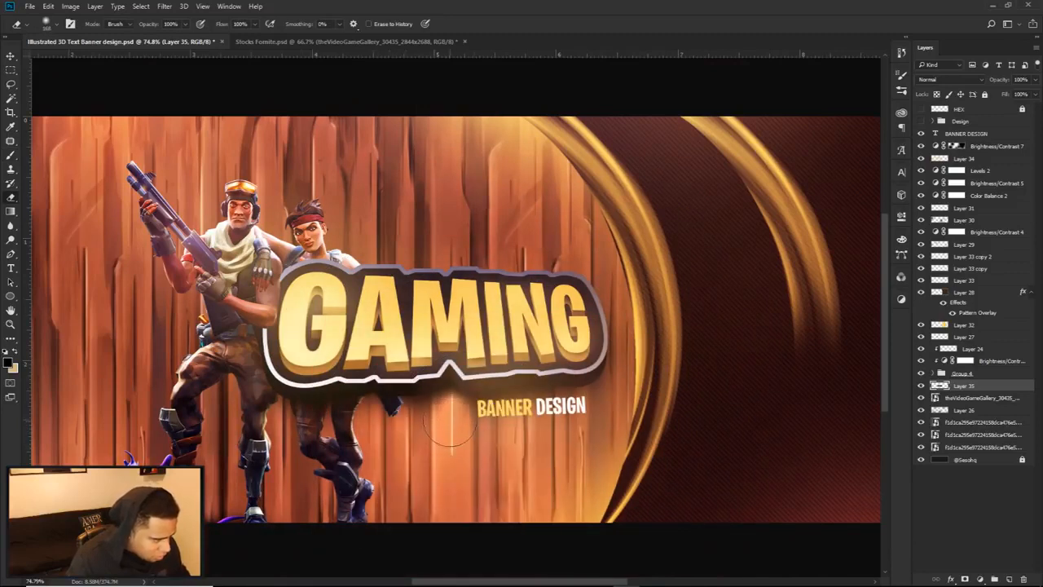
key(b)
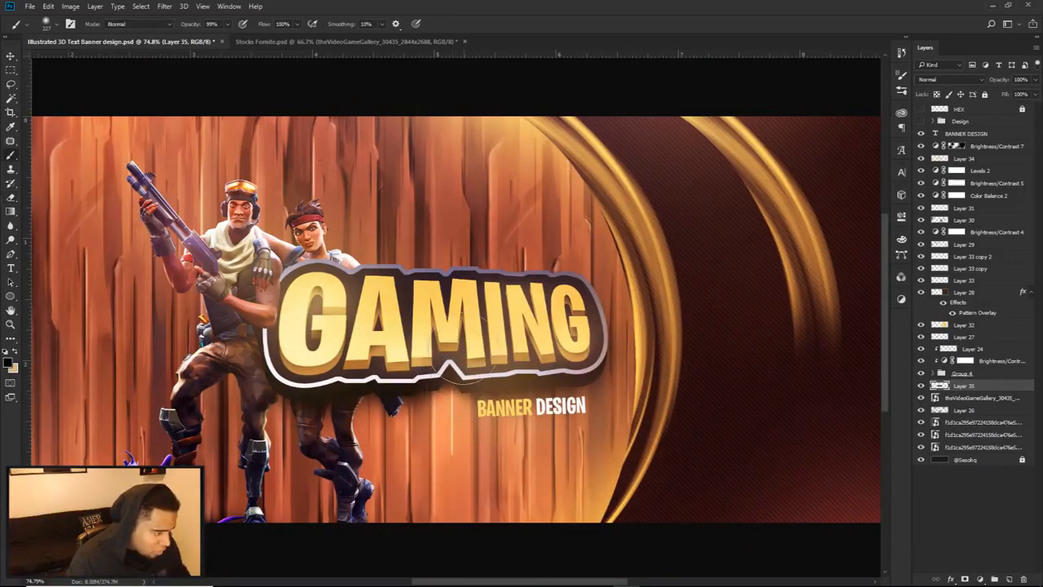
scroll(526, 318, down, 3)
scroll(531, 313, down, 1)
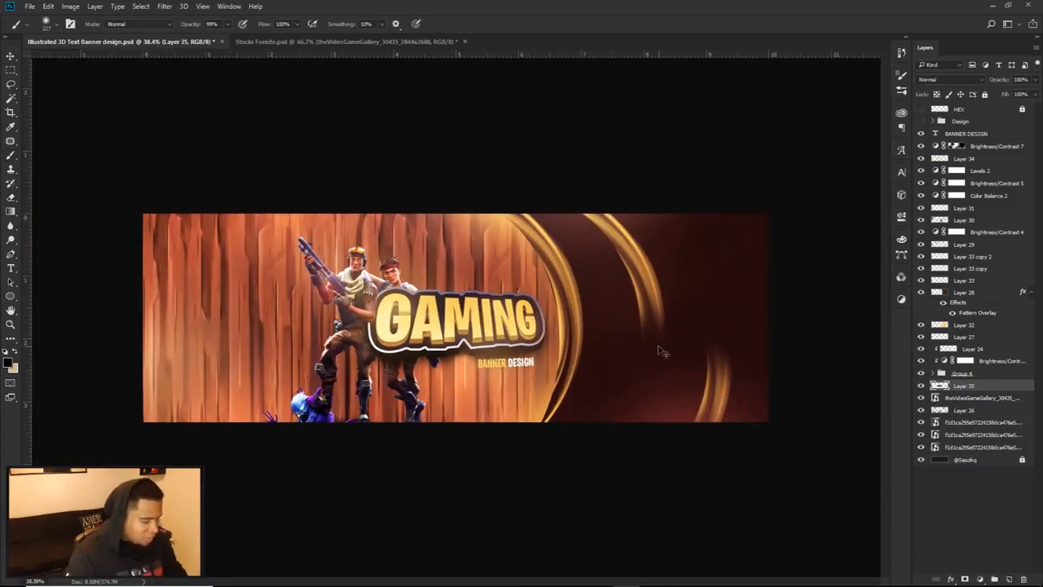
Group all the new banner's layers, from BANNER DESIGN down to the lowest wood image above the locked background.
key(v)
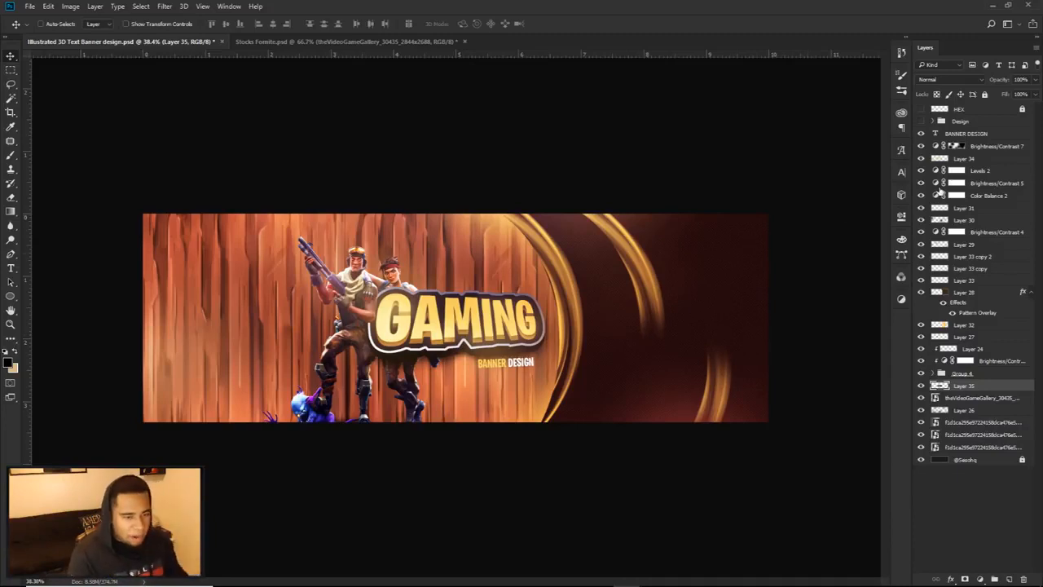
click(951, 135)
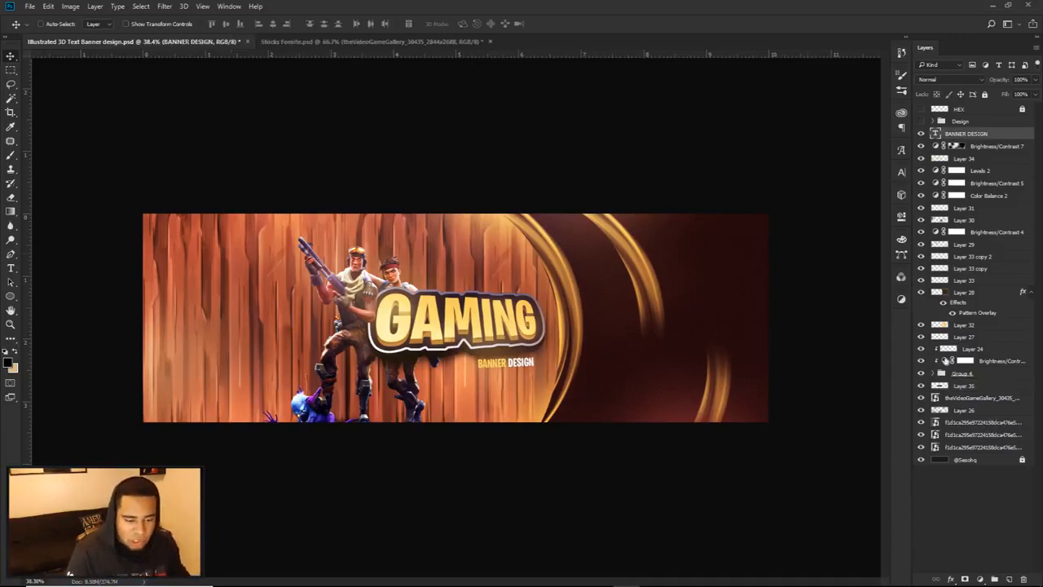
click(963, 448)
shift+click(975, 135)
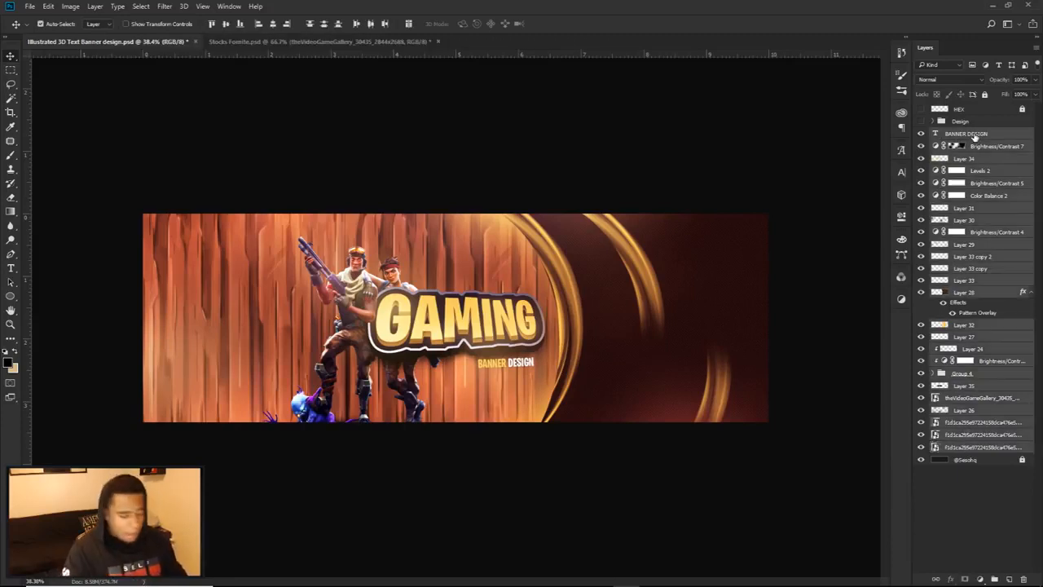
key(ctrl+g)
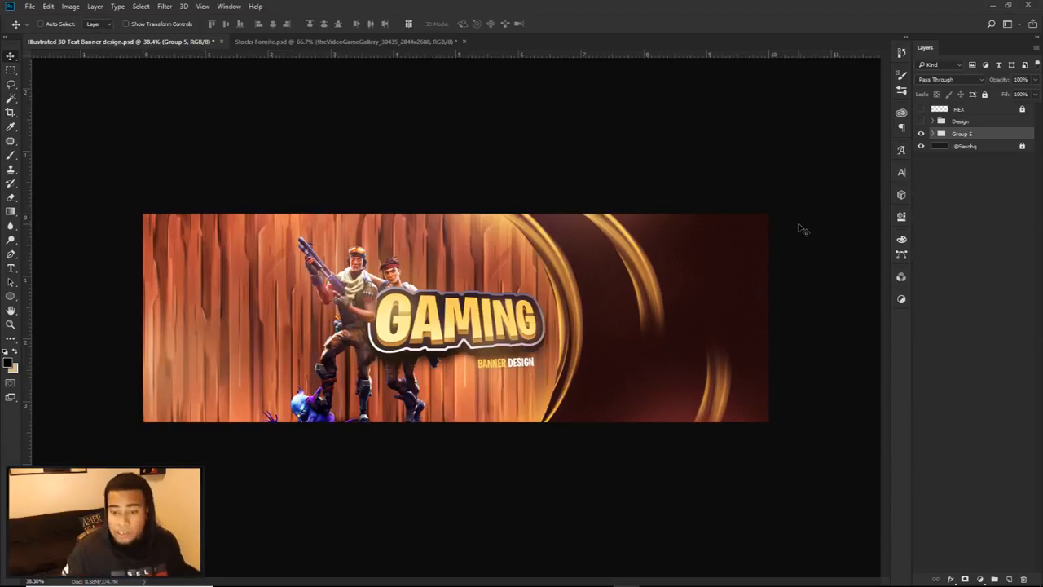
Compare the new banner group with the original Design group by switching their visibility, leaving only the new one shown.
click(921, 133)
click(922, 121)
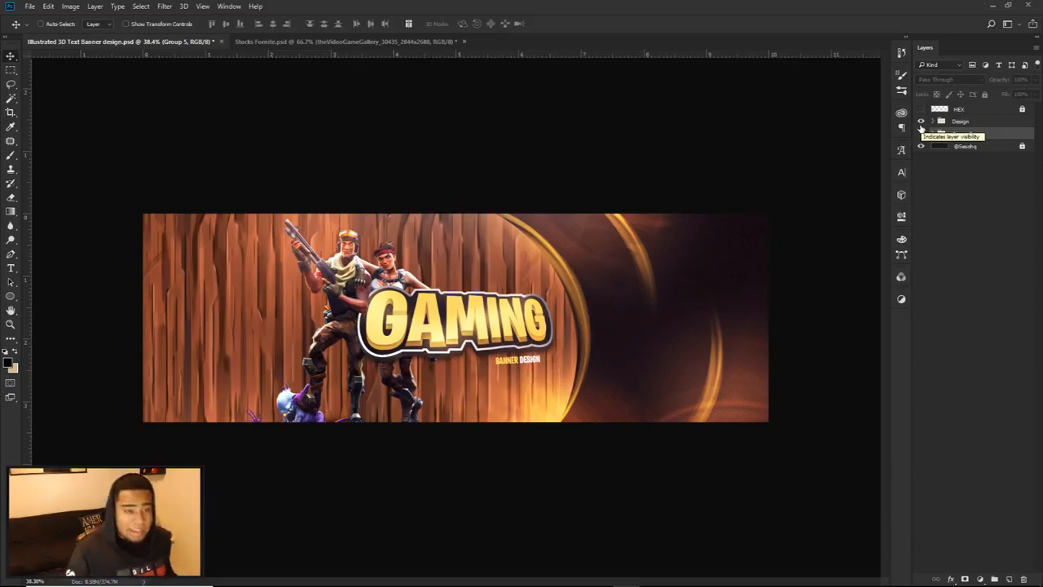
click(921, 121)
click(921, 133)
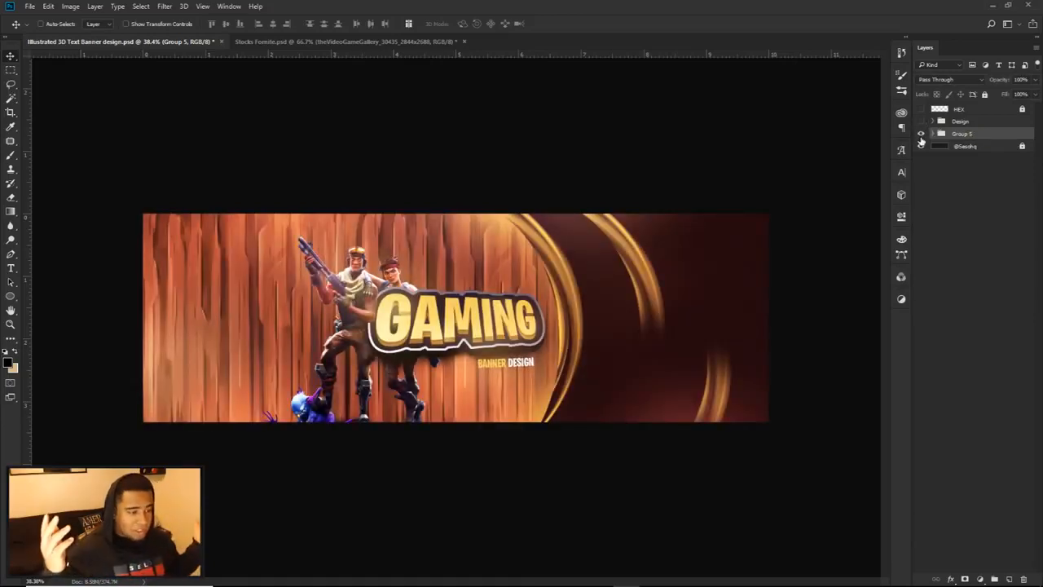